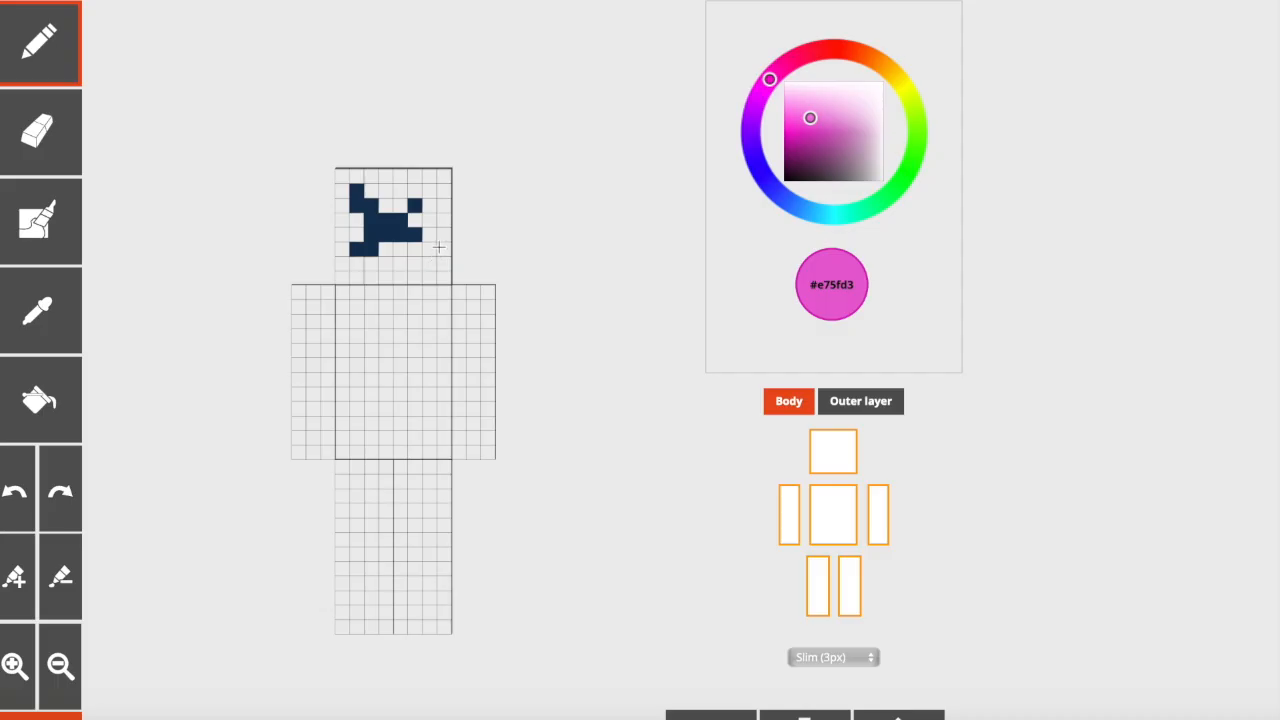
Paint three stacked swatch pixels on the front of the torso in #fbd5e8, #f7c4e7 and #f1b6ed
drag(772, 78, 800, 91)
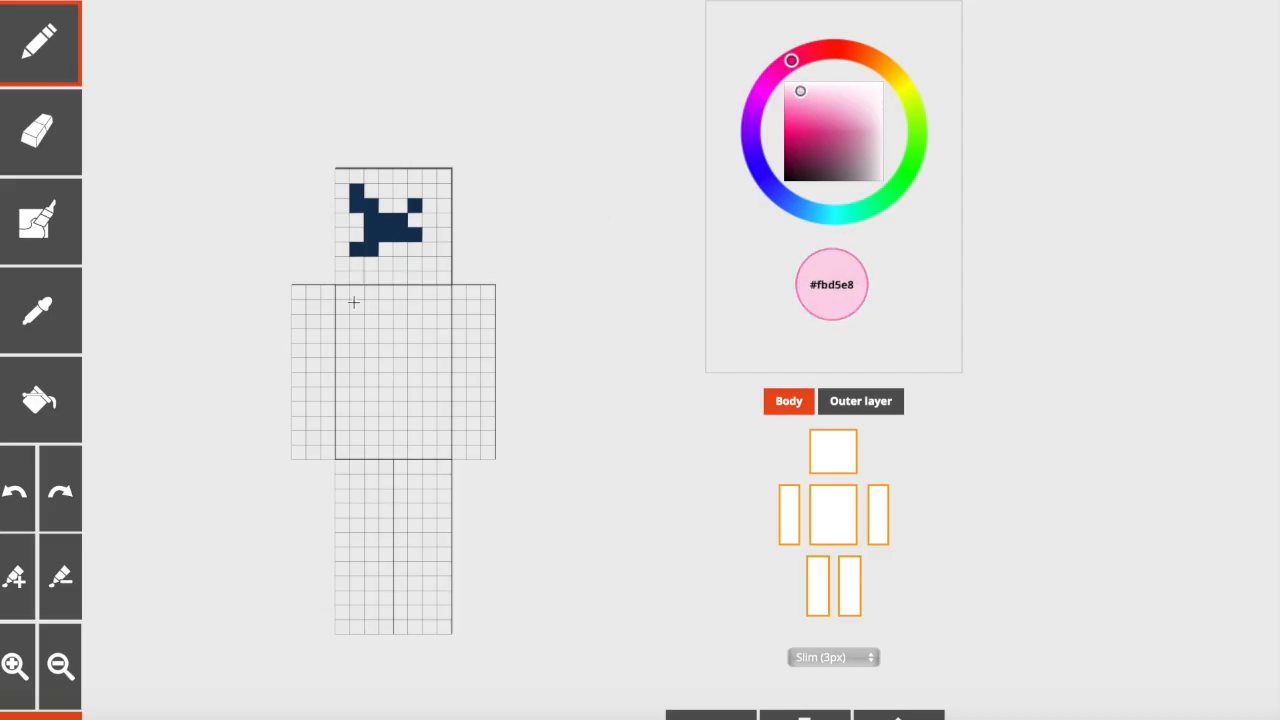
click(407, 321)
mouse_move(791, 61)
mouse_down()
mouse_move(780, 69)
mouse_move(806, 95)
mouse_up()
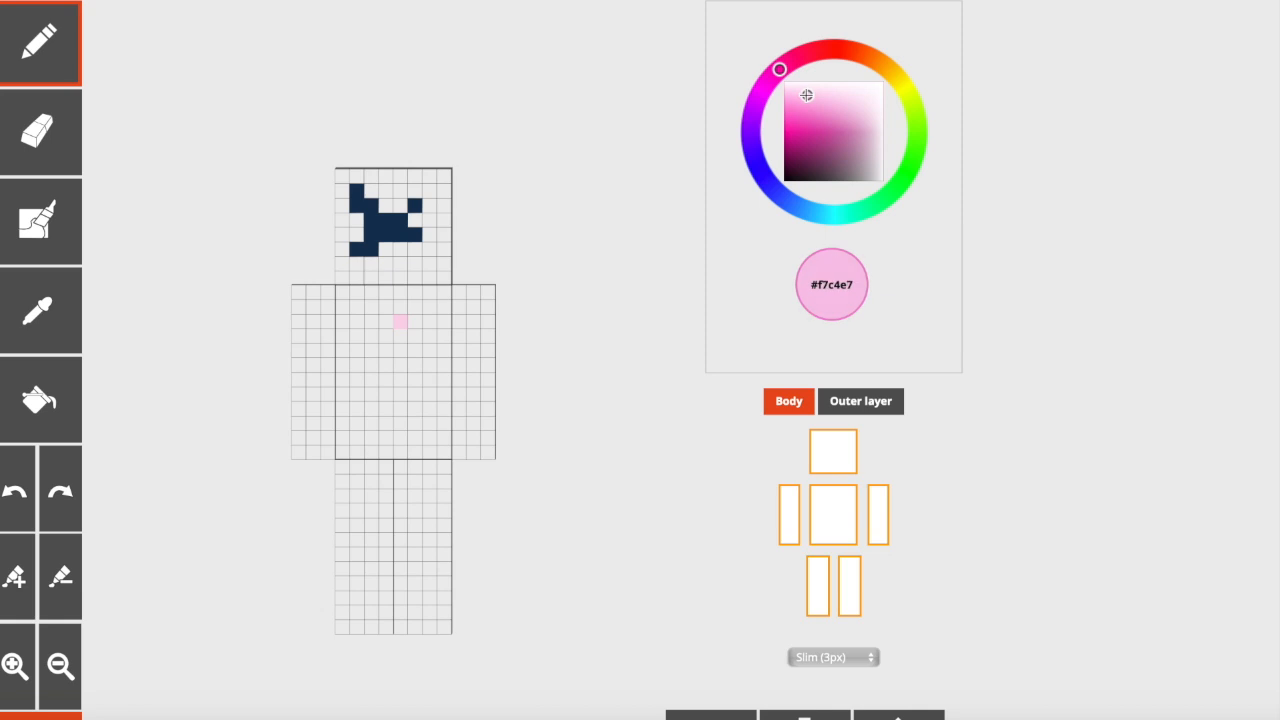
click(400, 335)
mouse_move(779, 69)
mouse_down()
mouse_move(768, 80)
mouse_move(816, 99)
mouse_up()
click(769, 87)
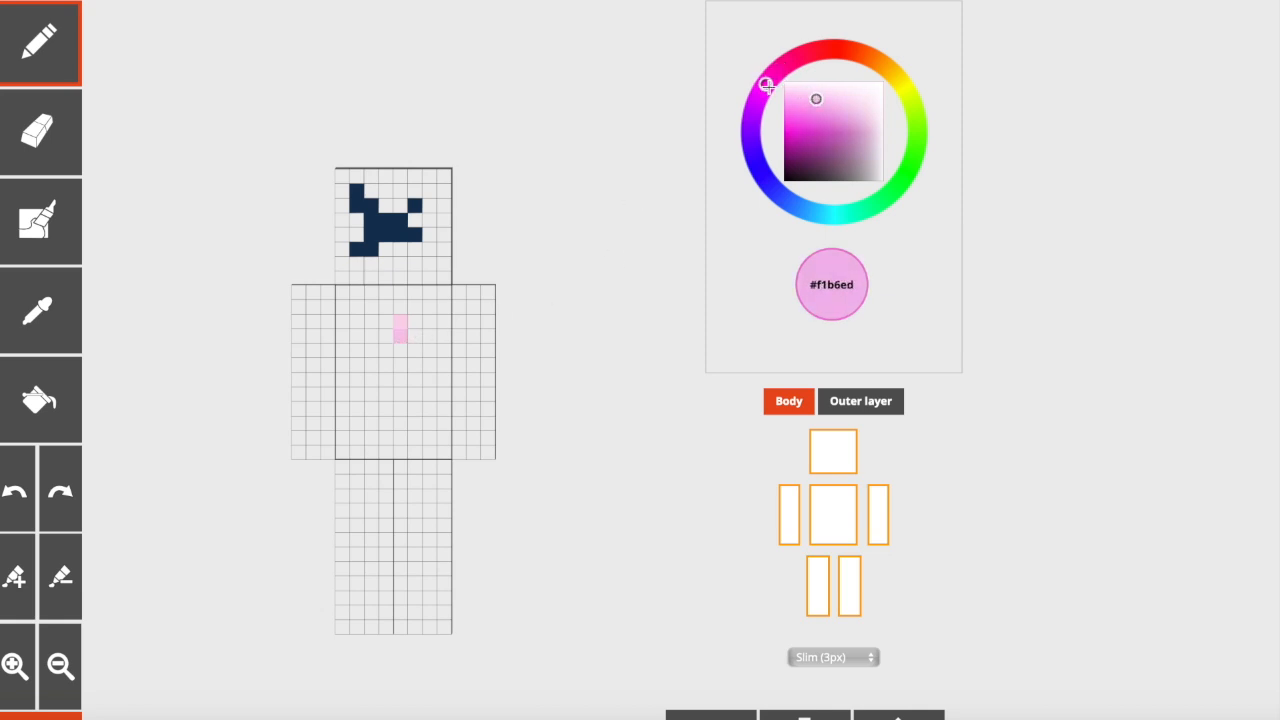
click(406, 351)
Repaint the lowest swatch pixel on the torso in #f1b6f1
key(i)
click(400, 340)
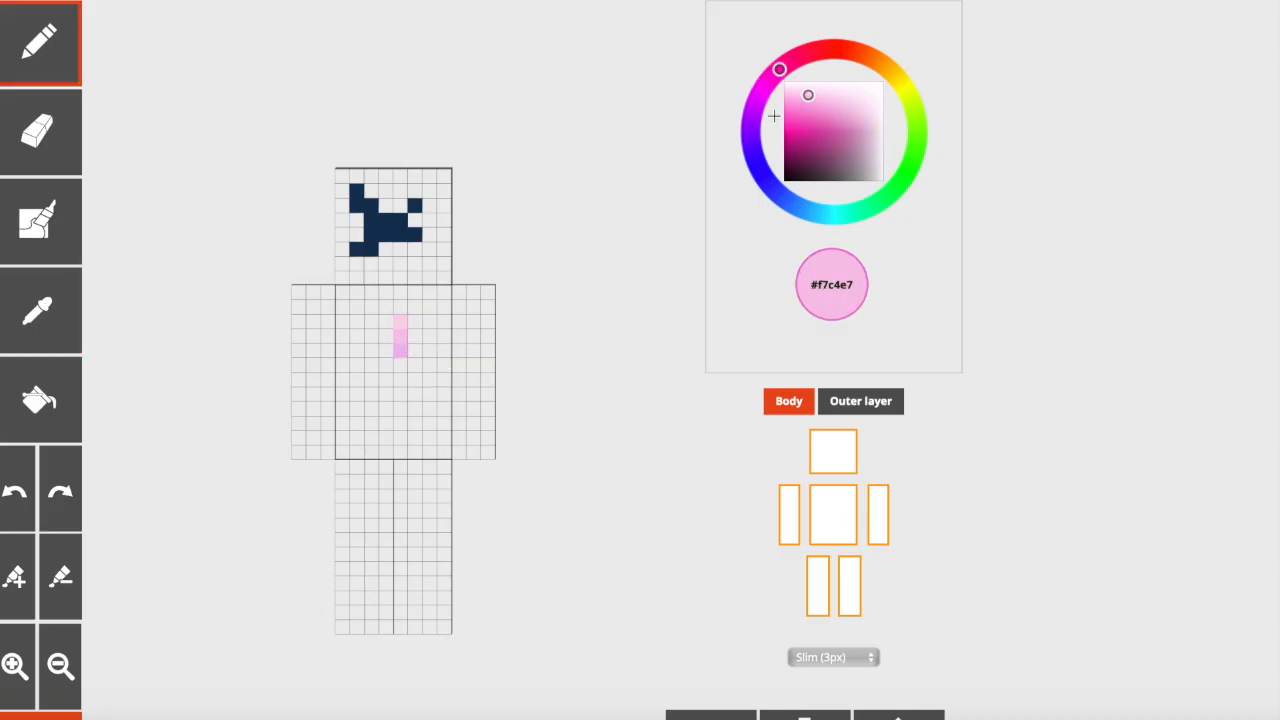
click(809, 97)
click(806, 96)
key(i)
click(390, 346)
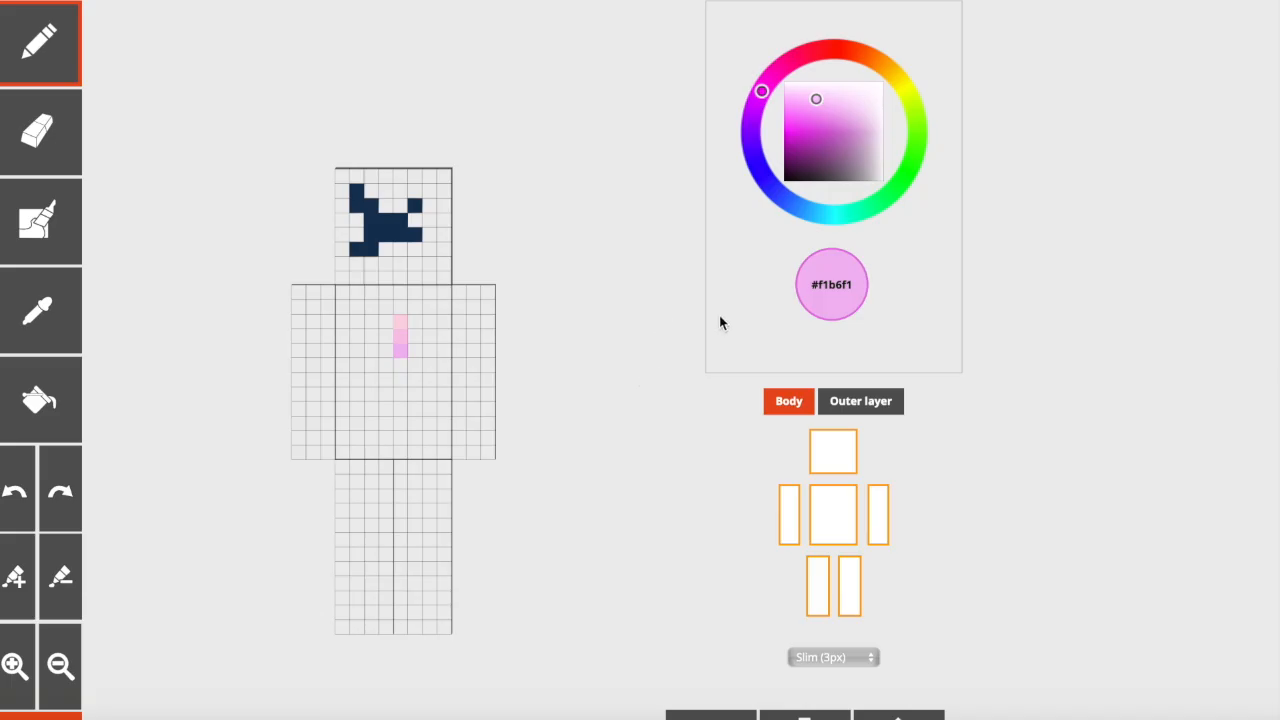
Sample the lightest swatch, #fbd5e4, and fill the bottom three pixel rows on the front of both legs with it
click(52, 333)
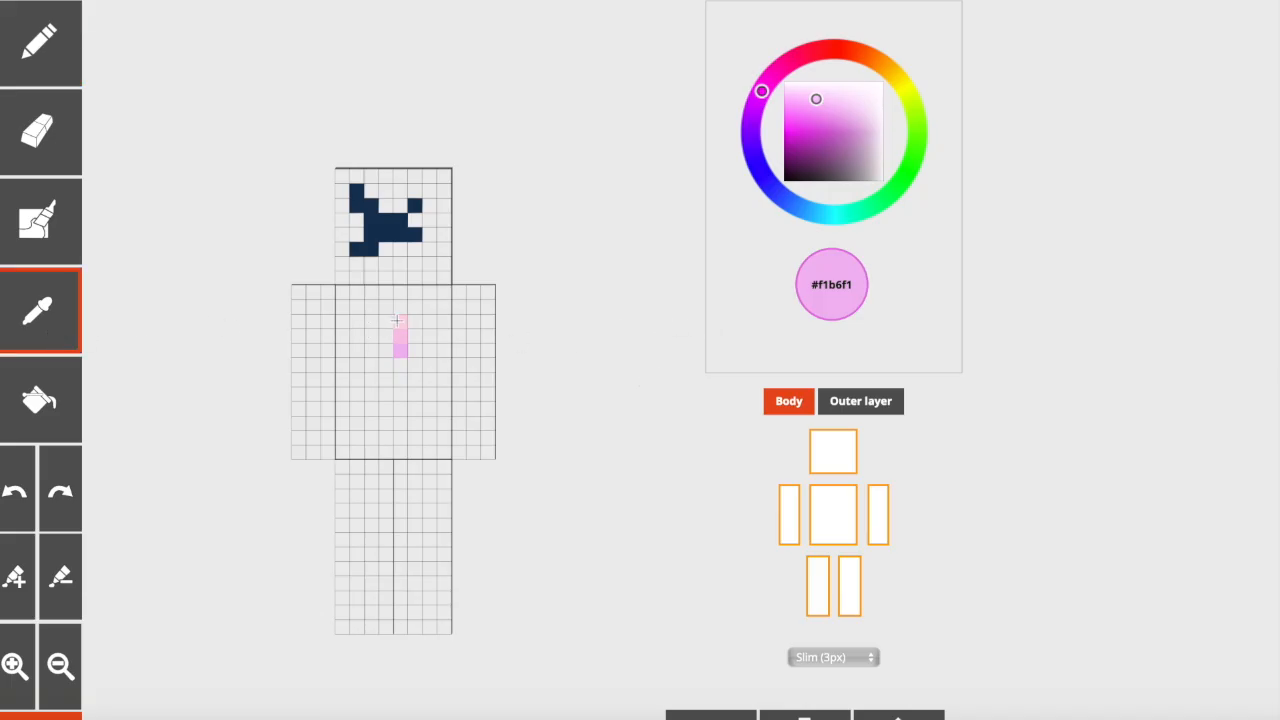
click(397, 321)
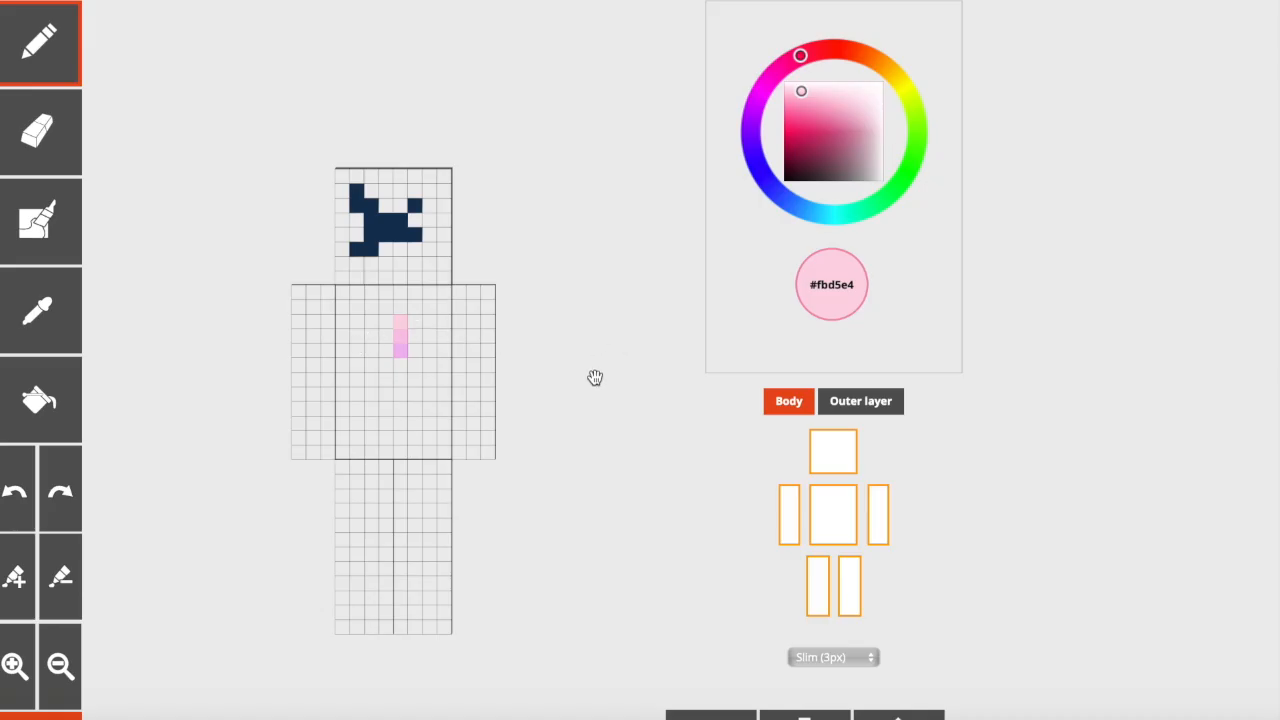
scroll(396, 579, down, 1)
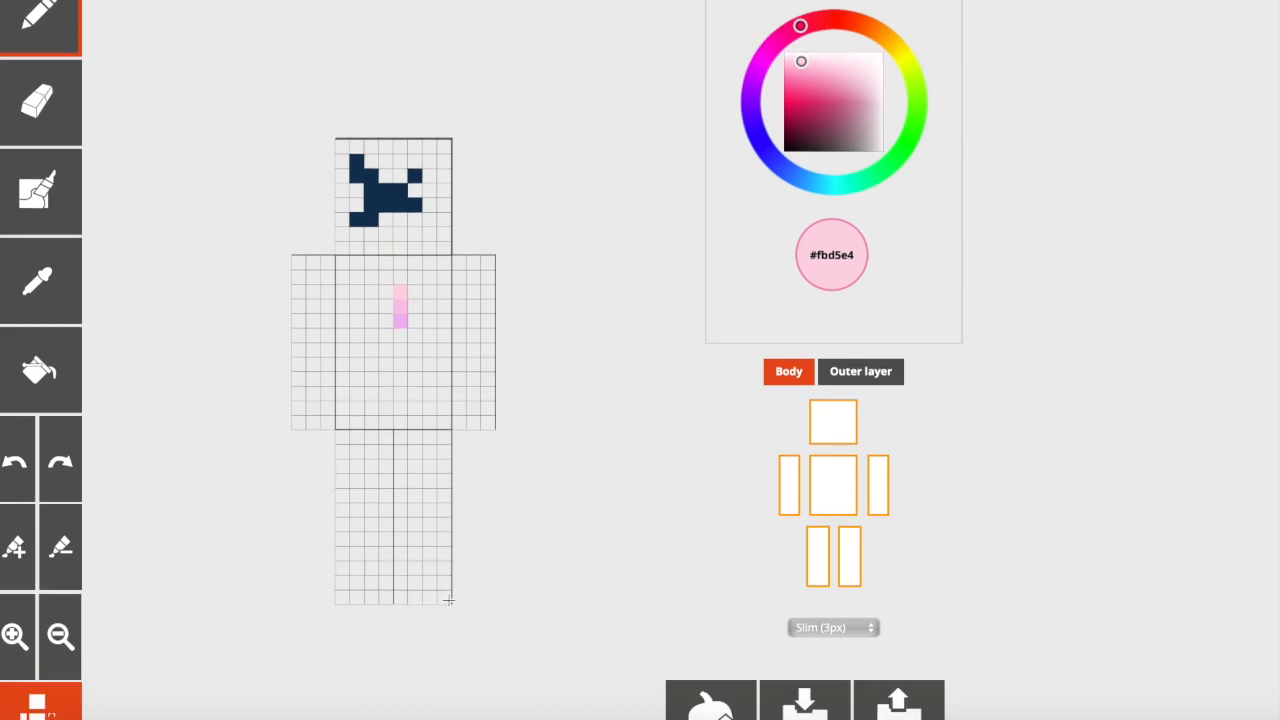
scroll(86, 674, down, 4)
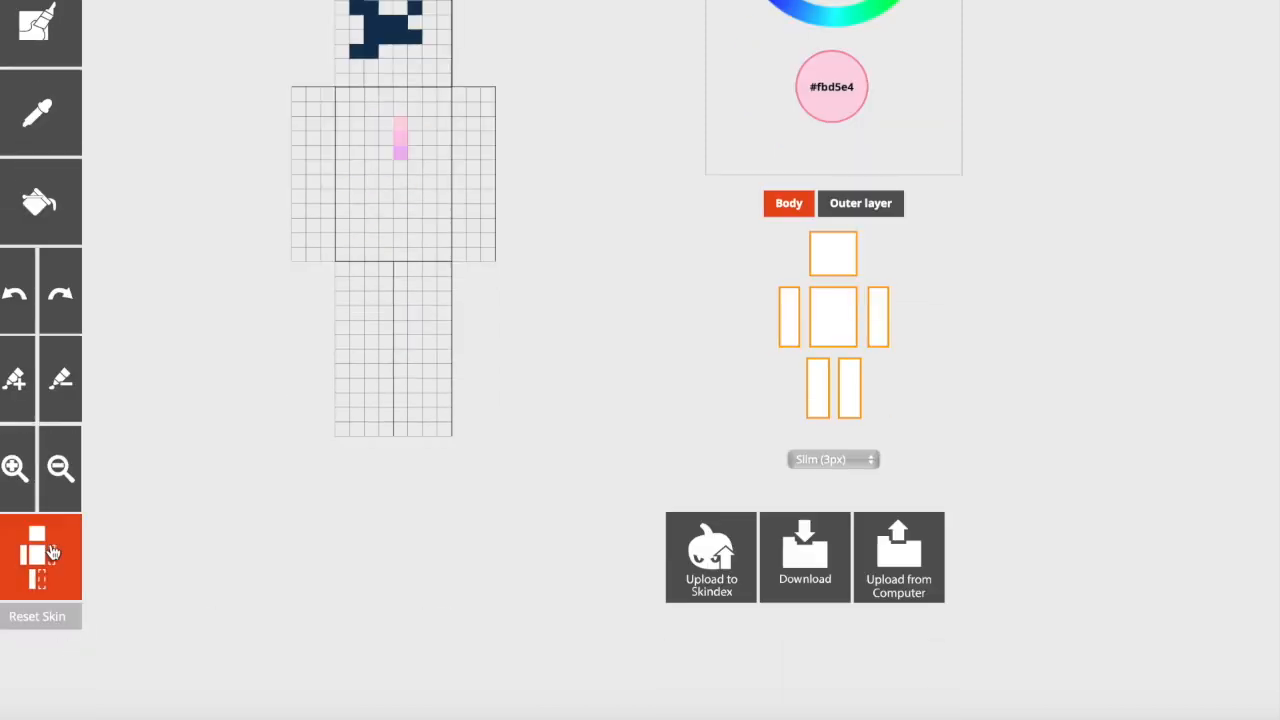
scroll(313, 384, up, 1)
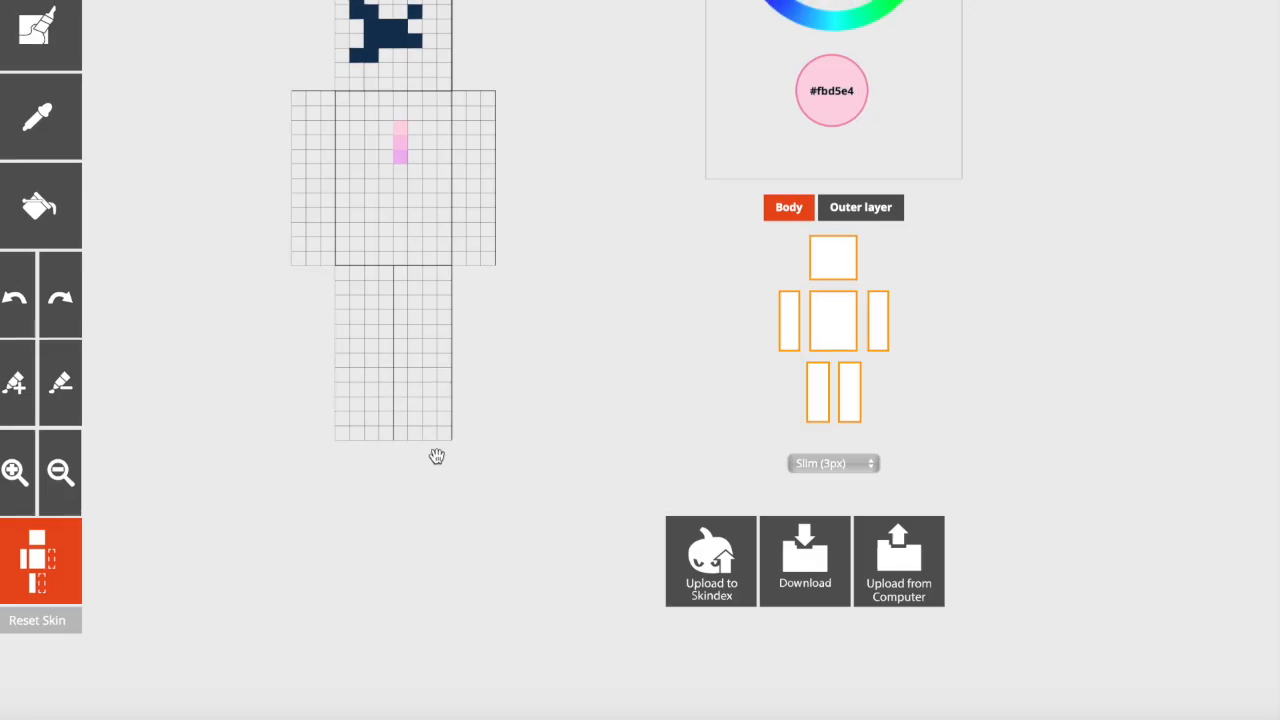
drag(445, 433, 344, 433)
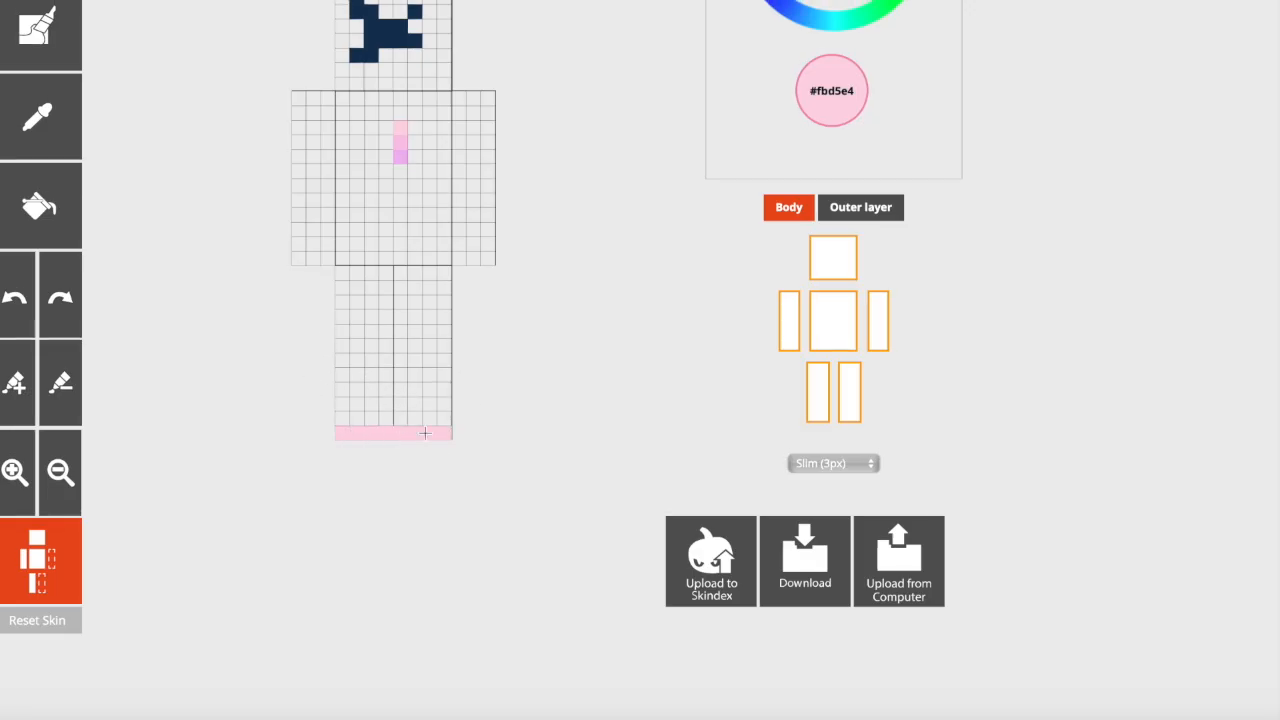
mouse_move(445, 418)
mouse_down()
mouse_move(391, 424)
mouse_move(379, 404)
mouse_up()
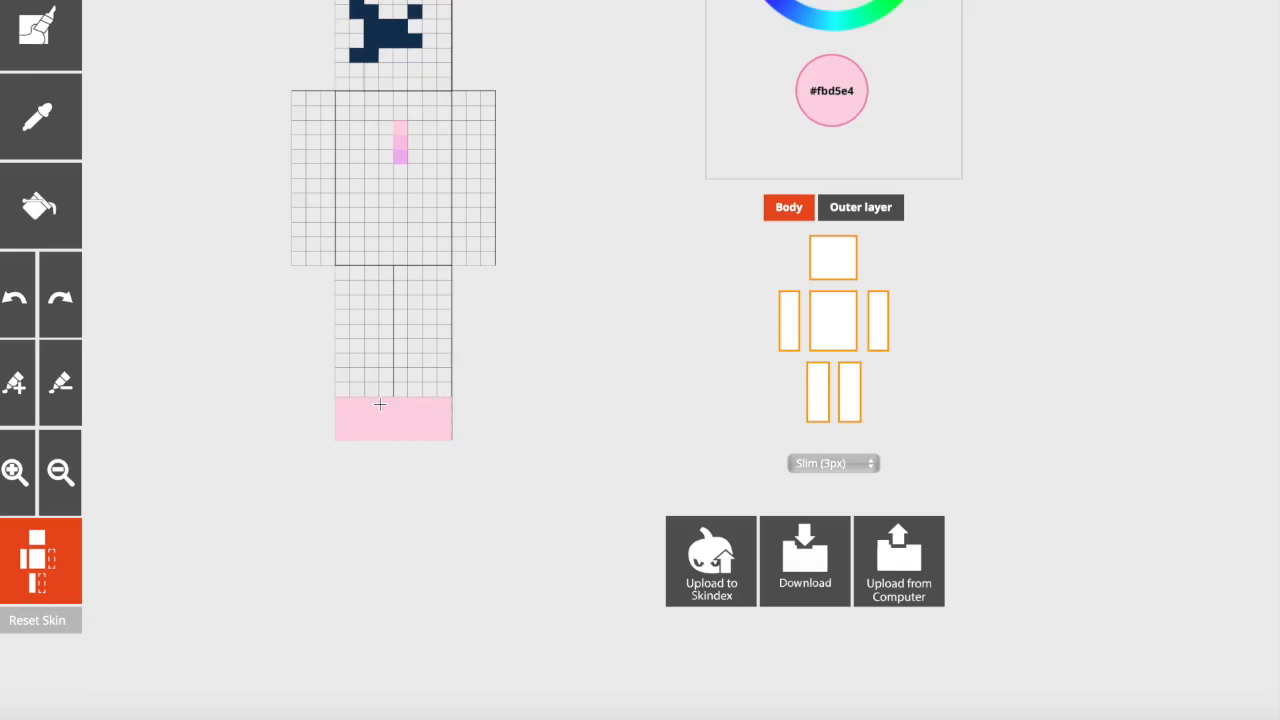
Add a two-pixel-wide #fbd5e4 bump centred on top of each foot's front
scroll(500, 447, up, 1)
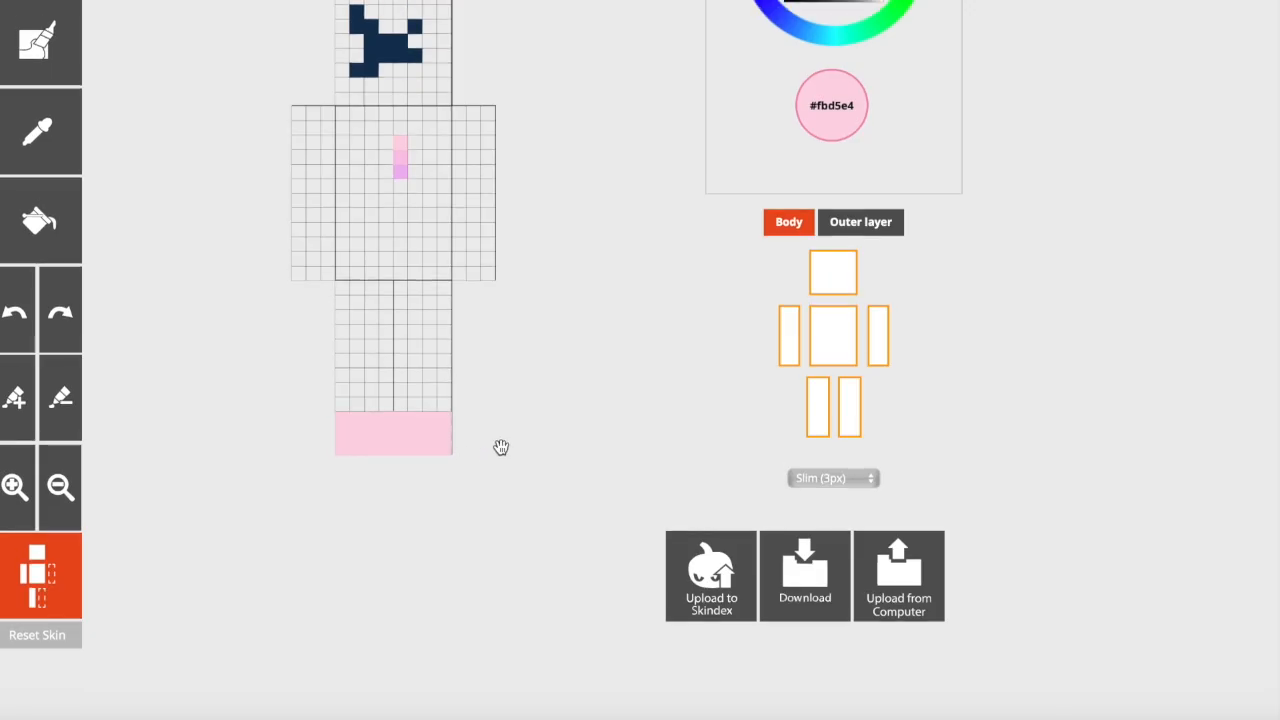
click(429, 404)
click(415, 404)
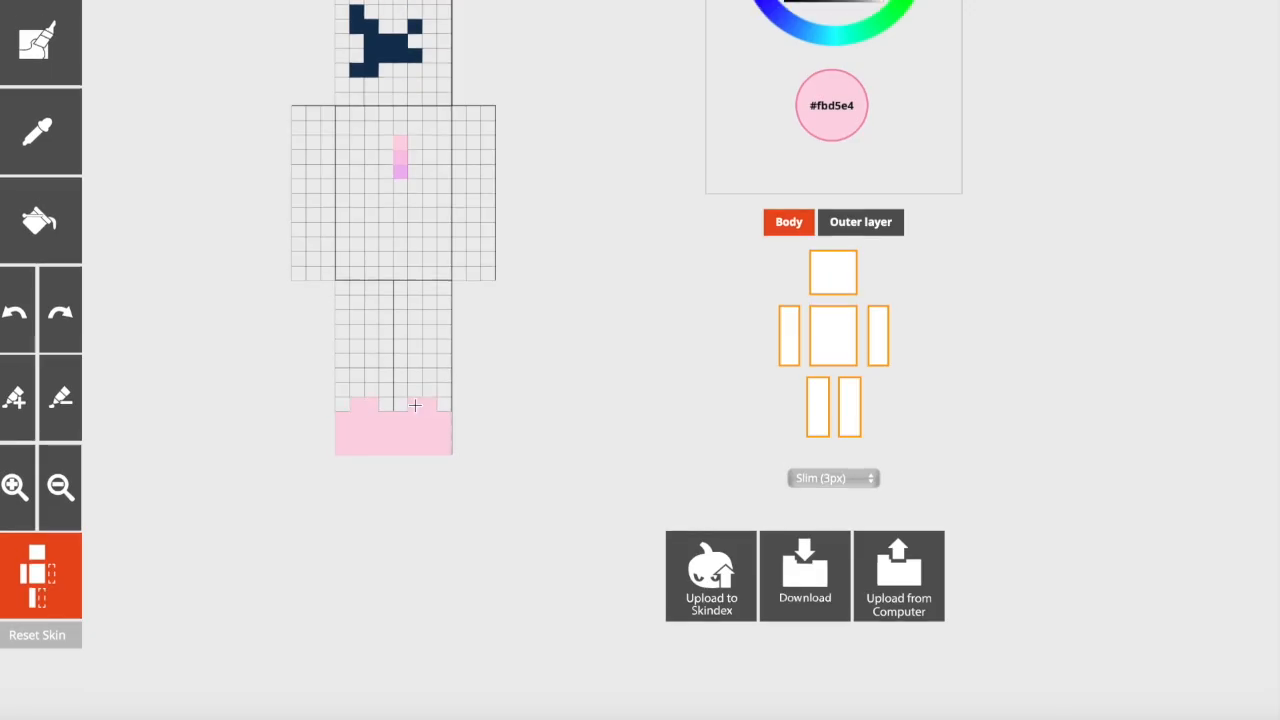
Sample the lilac swatch, #f1b6f1, and paint the two centre pixels of the feet's bottom front row
scroll(415, 430, up, 2)
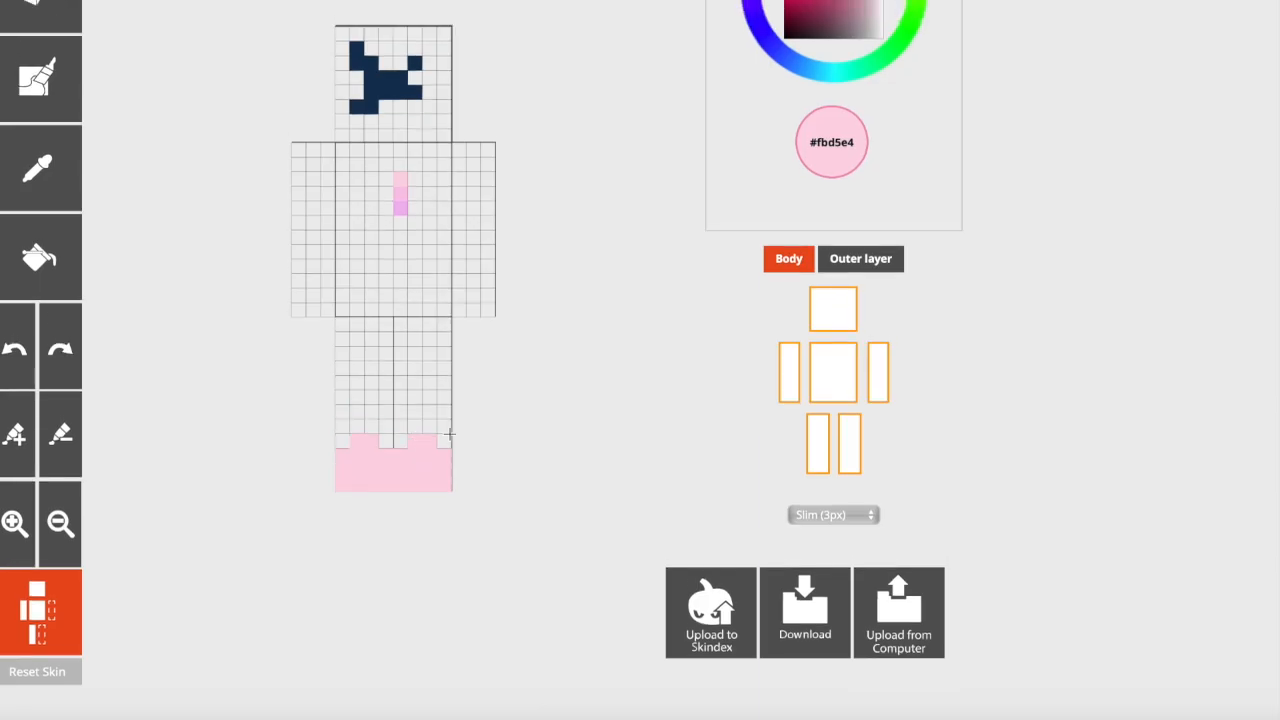
scroll(520, 435, up, 1)
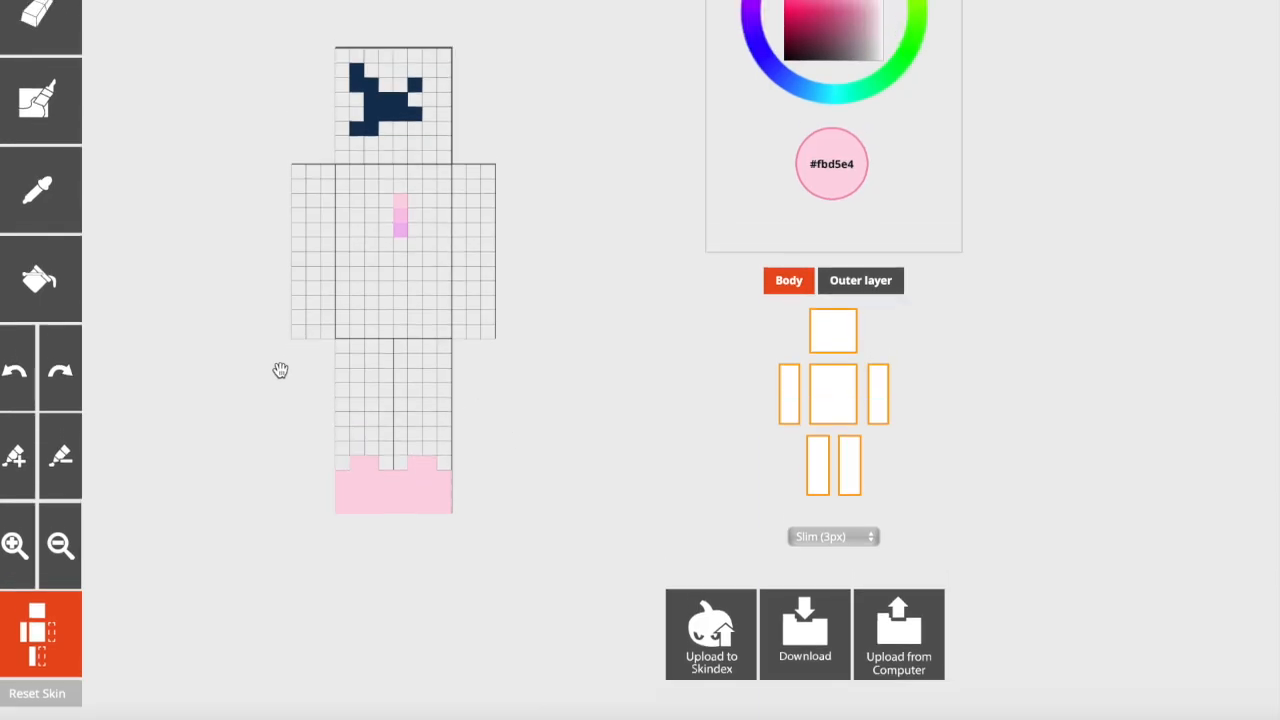
click(54, 212)
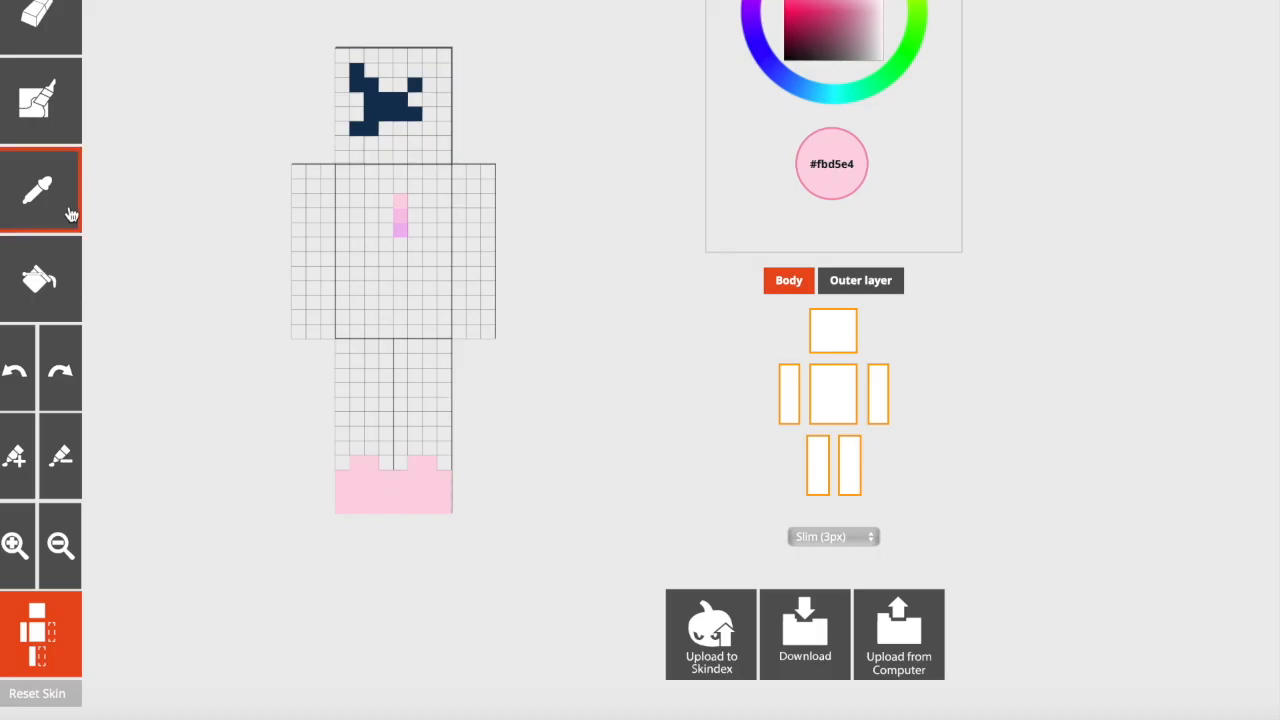
click(401, 230)
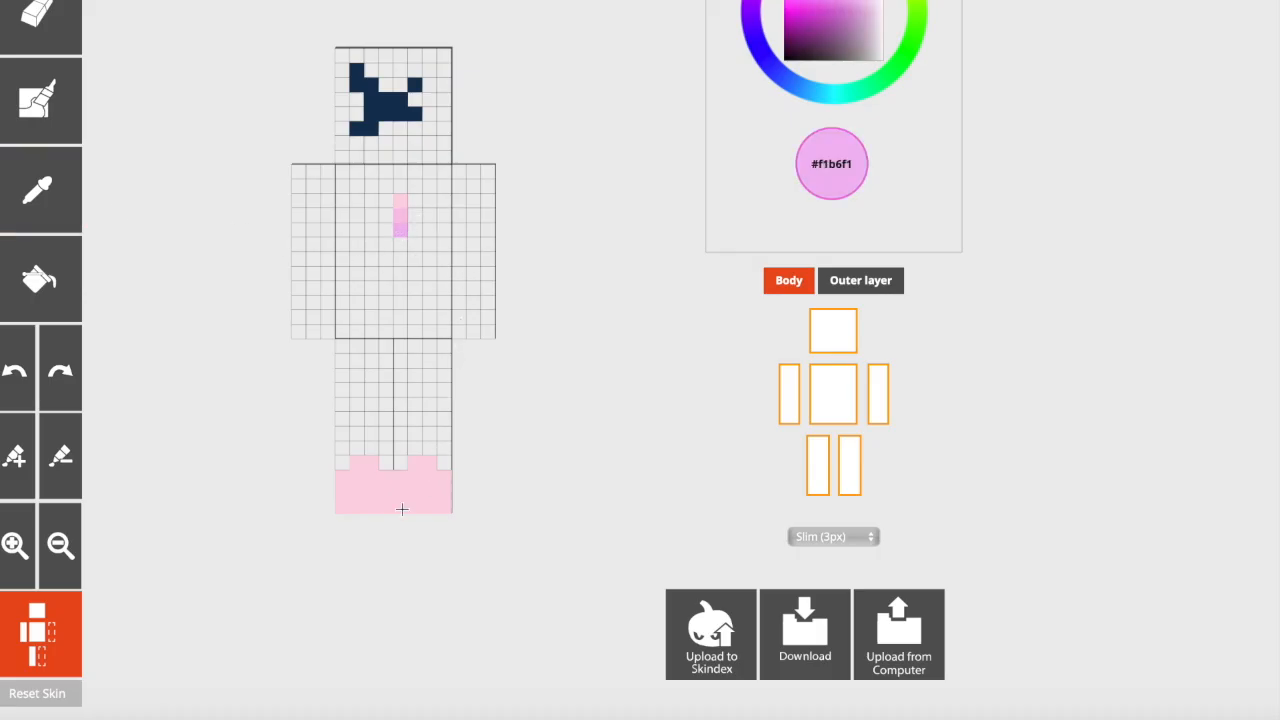
drag(386, 508, 400, 508)
Shade the inner front columns above the lilac pixels and the rest of the bottom row with the middle swatch, #f8c4e7
click(50, 226)
click(403, 213)
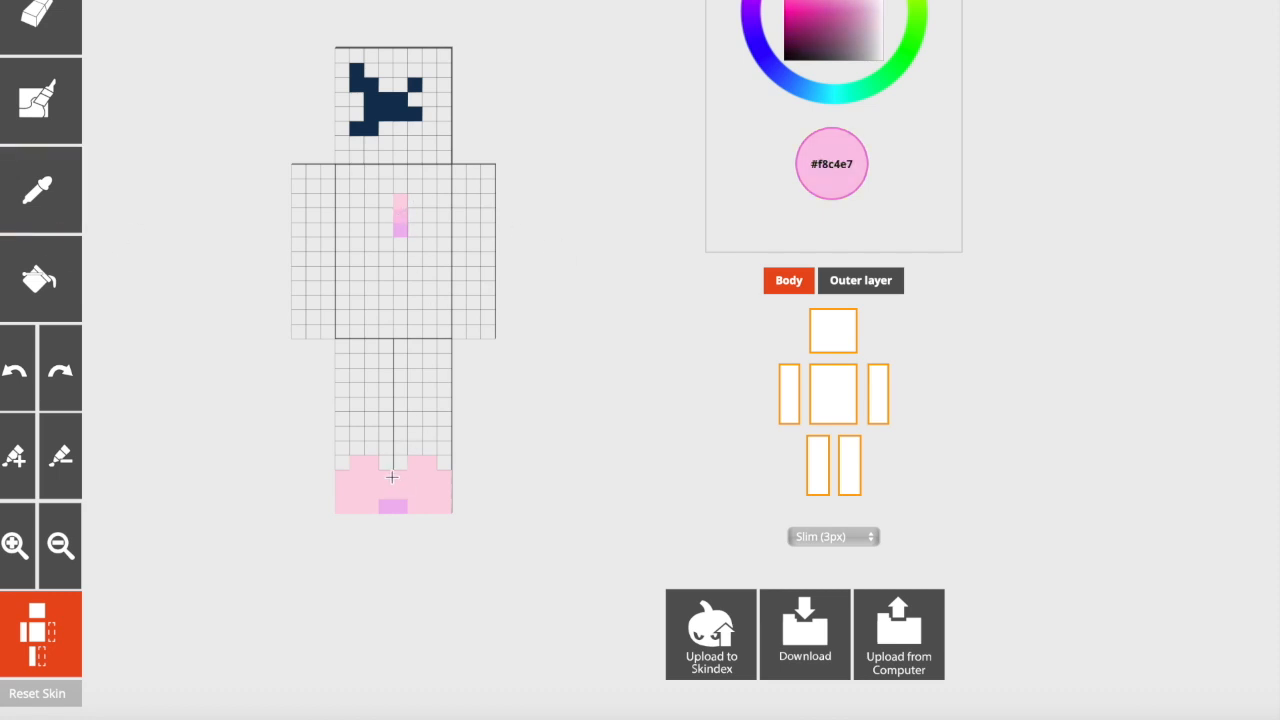
drag(397, 478, 397, 505)
drag(413, 507, 457, 506)
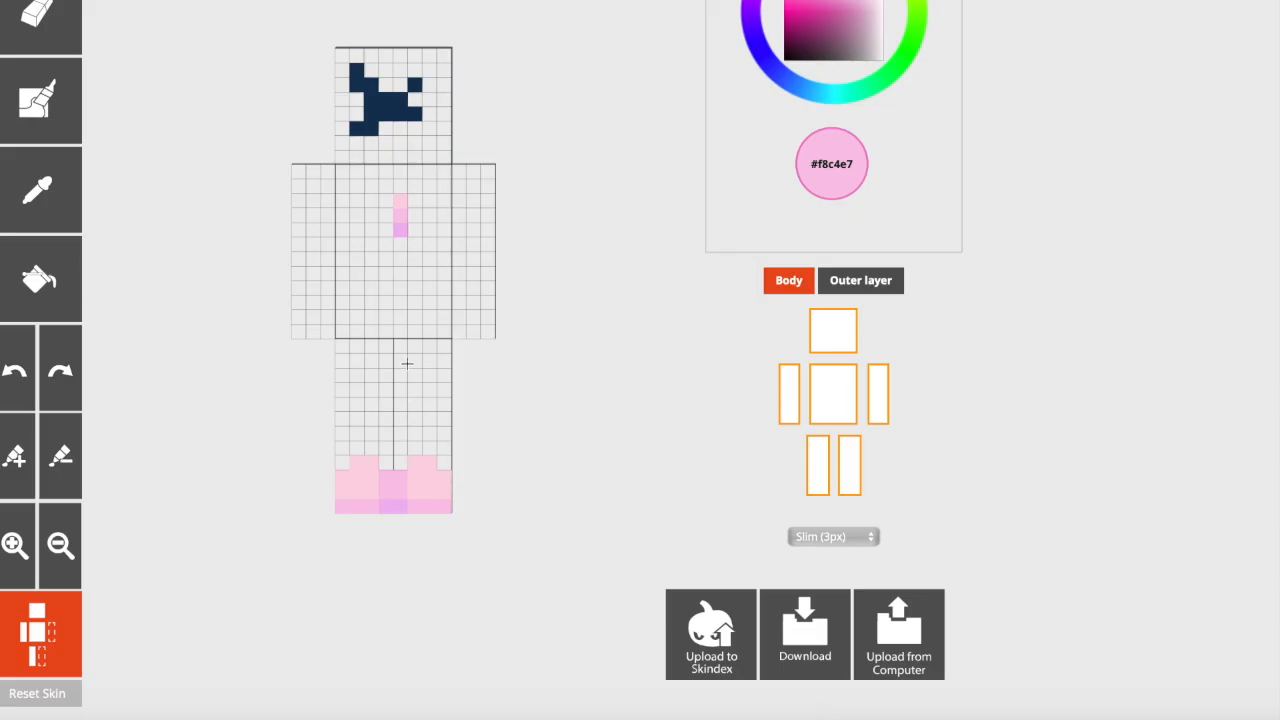
drag(398, 345, 394, 434)
drag(454, 213, 455, 245)
click(15, 368)
click(15, 368)
click(15, 368)
click(15, 368)
click(15, 368)
click(15, 368)
click(15, 368)
click(15, 368)
drag(444, 388, 449, 428)
drag(486, 228, 488, 276)
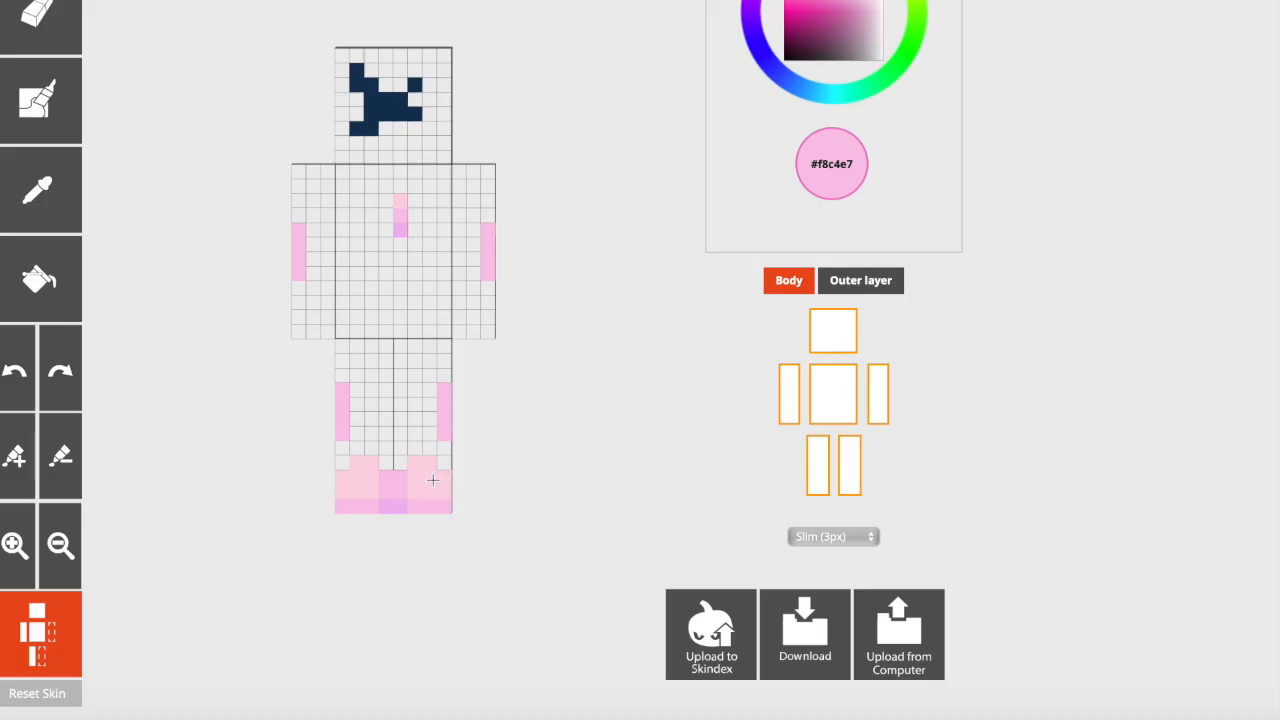
click(23, 370)
click(23, 370)
Continue the #f8c4e7 bottom row around the outer side of the feet
drag(630, 302, 602, 302)
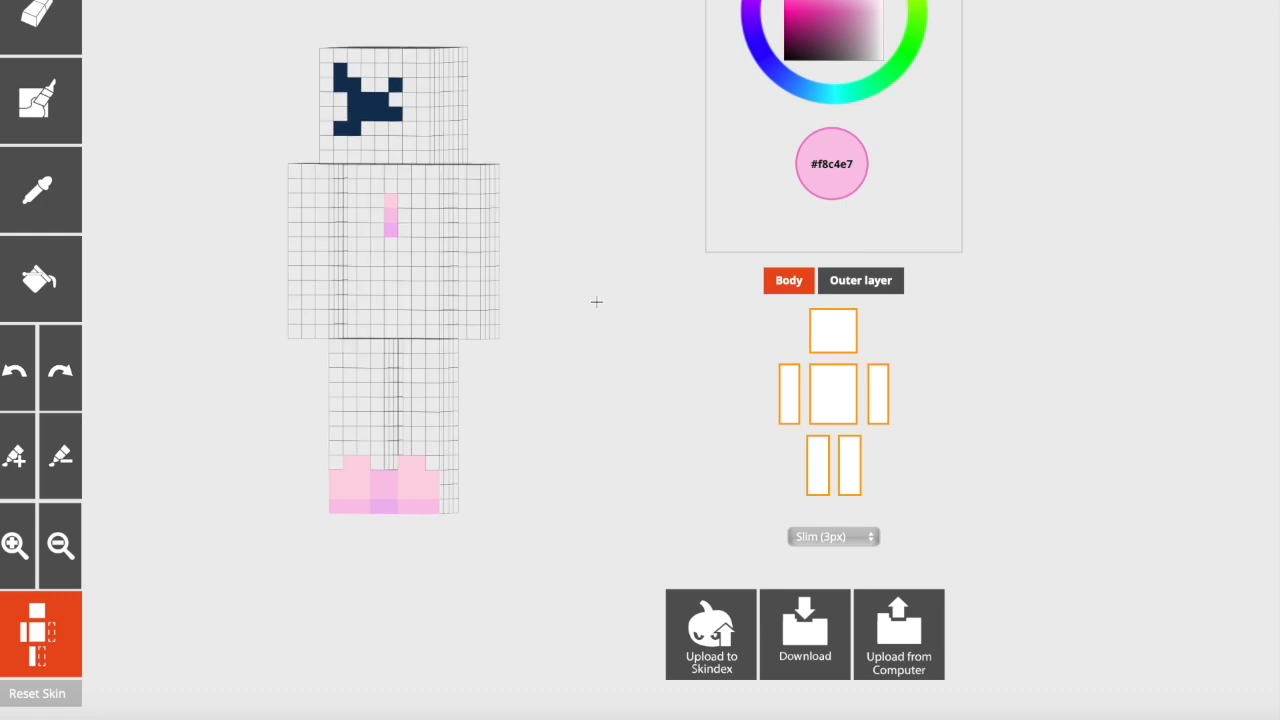
click(68, 216)
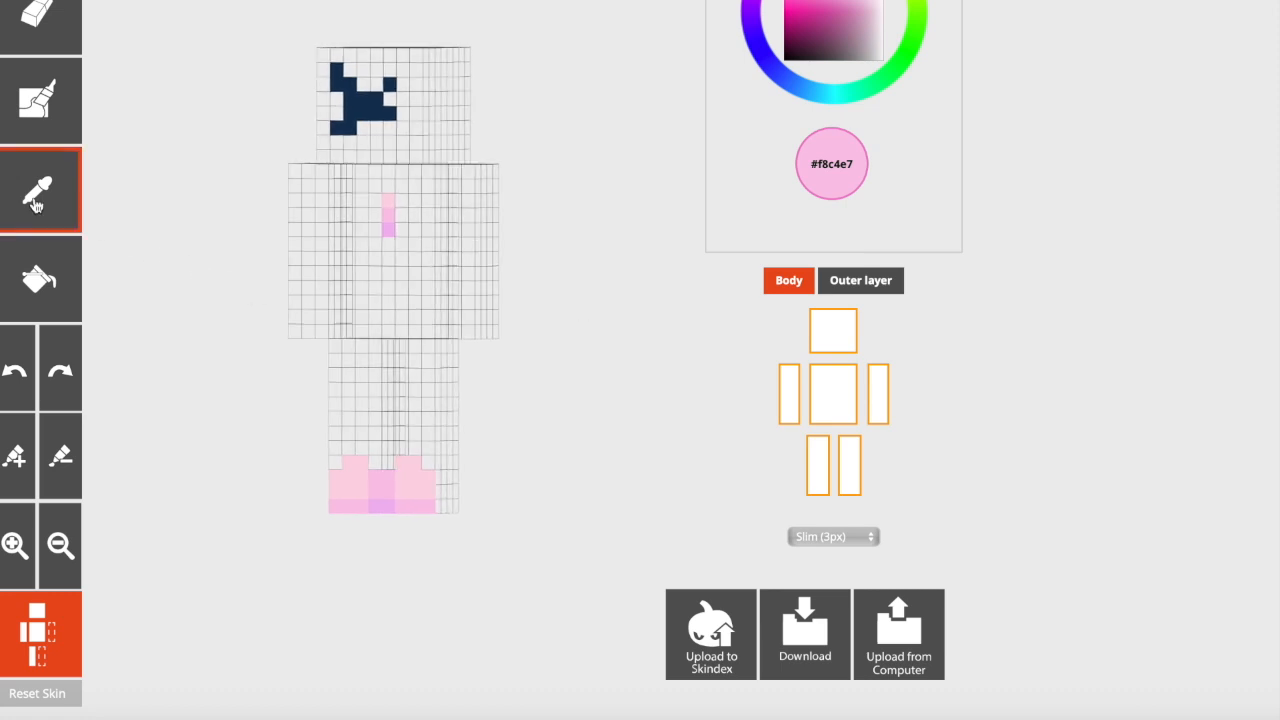
click(411, 471)
mouse_move(527, 487)
mouse_down()
mouse_move(458, 505)
mouse_move(474, 501)
mouse_up()
Sample #fbd5e4 and fill the two pixel rows above the bottom row on the outer sides of the feet
click(54, 191)
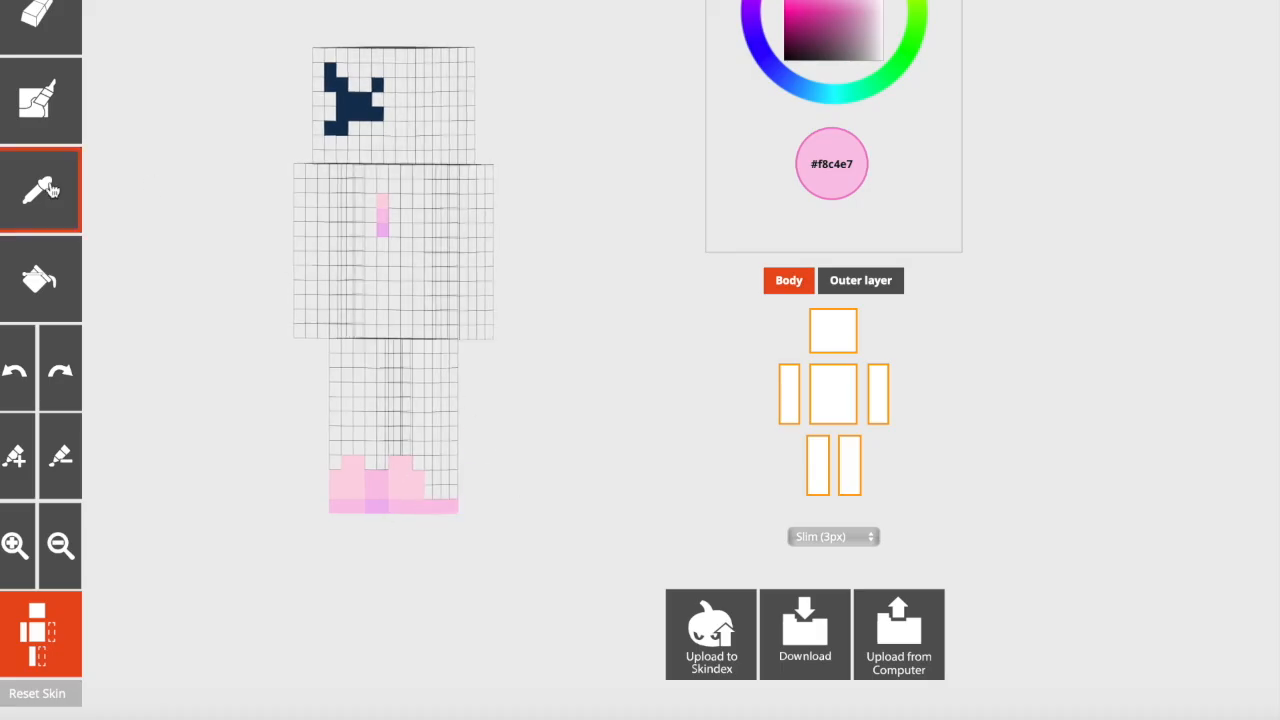
click(420, 494)
mouse_move(423, 480)
mouse_down()
mouse_move(437, 491)
mouse_move(422, 487)
mouse_up()
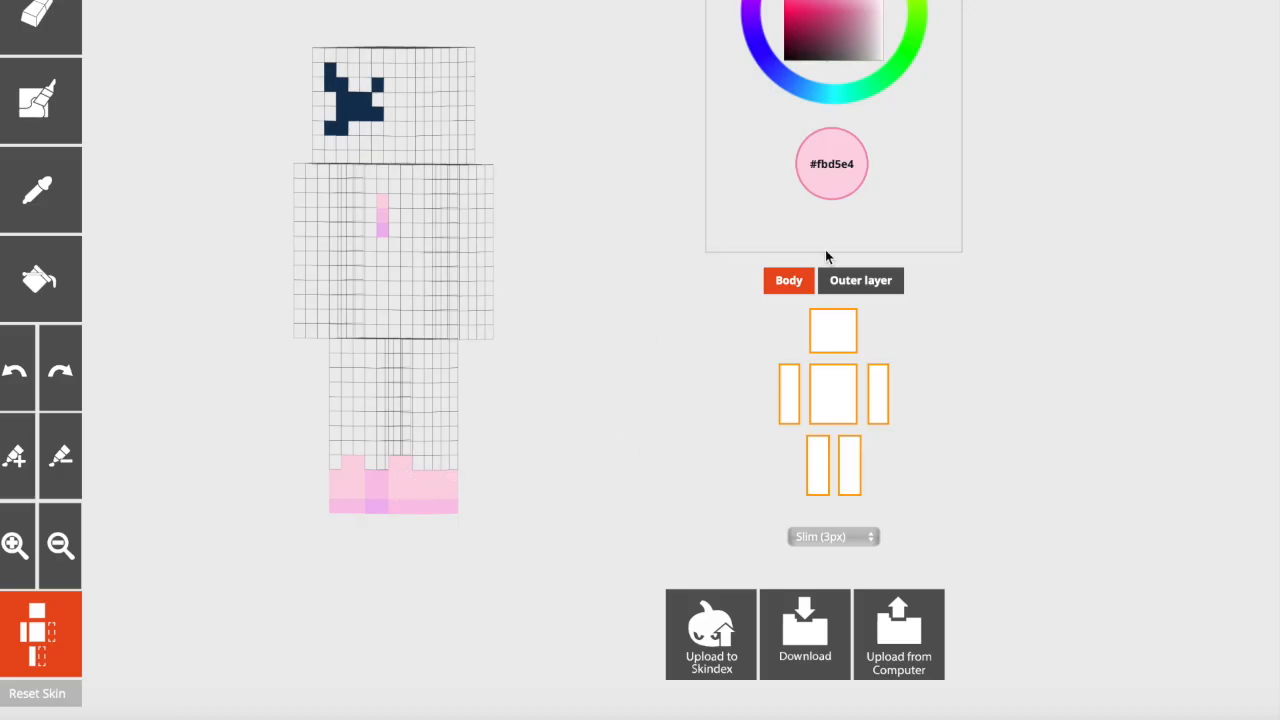
drag(214, 423, 363, 487)
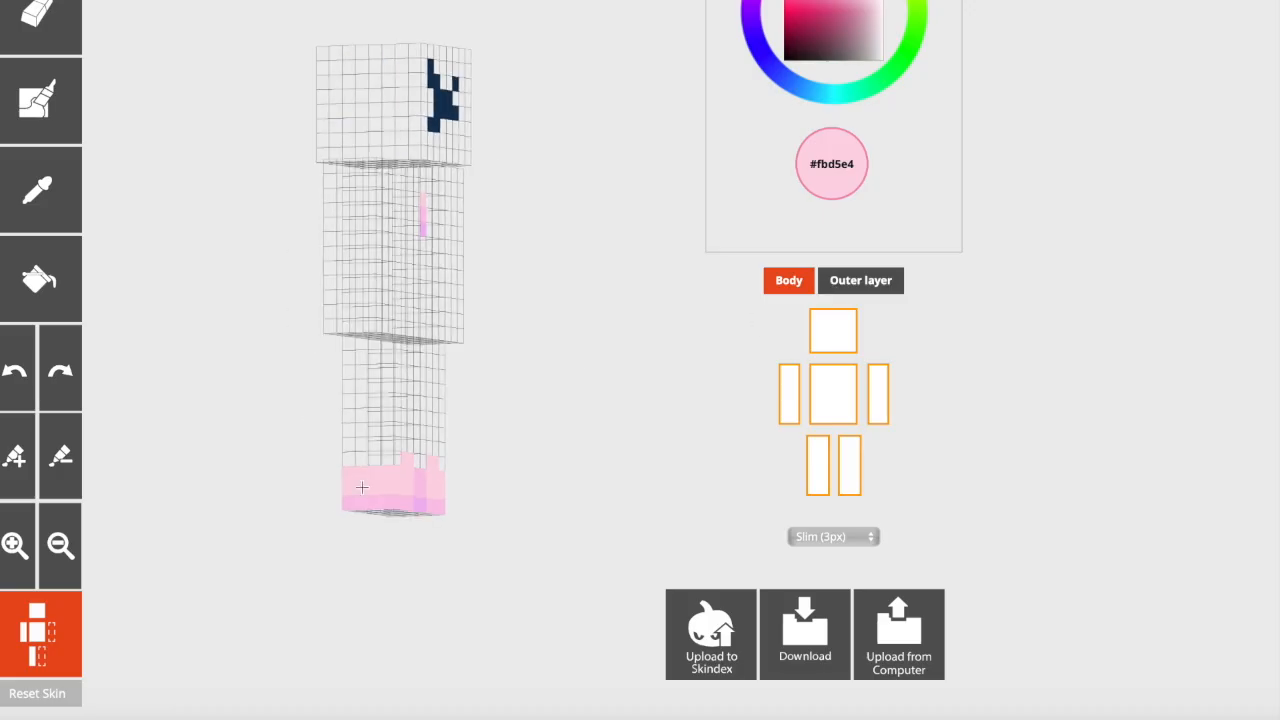
Sample #f1b6f1 and paint the two centre columns on the soles of the feet
drag(595, 485, 497, 426)
click(70, 222)
click(399, 463)
drag(399, 463, 393, 495)
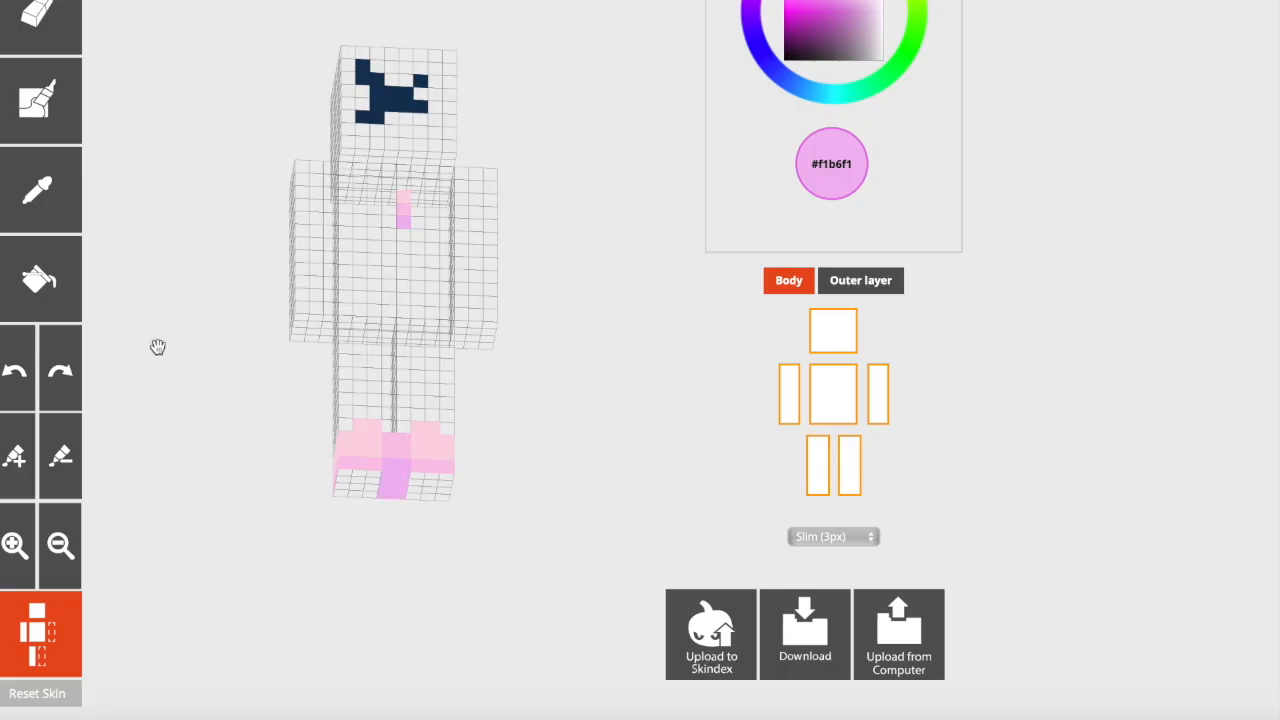
Fill the remaining outer part of both soles with #f8c4e7
click(419, 465)
mouse_move(421, 466)
mouse_down()
mouse_move(423, 503)
mouse_move(443, 477)
mouse_move(444, 504)
mouse_up()
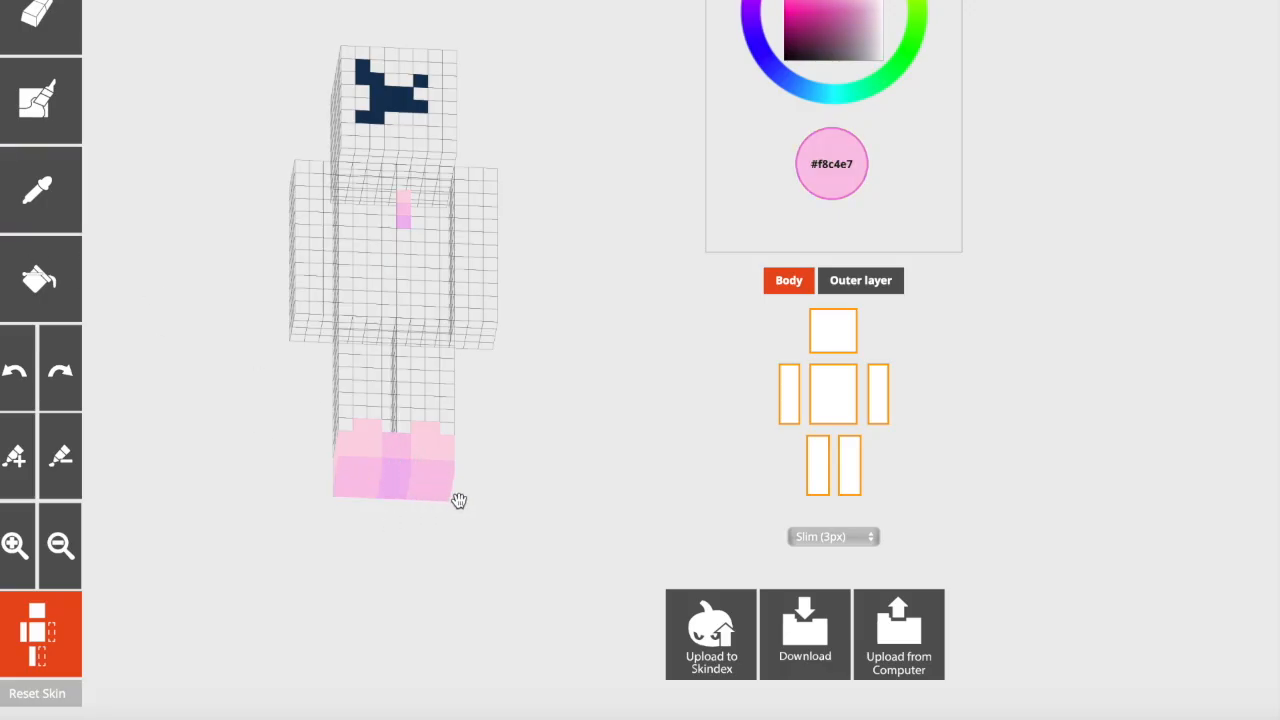
Paint the back of both feet in #fbd5e4, with #f8c4e7 inner columns and bottom row and #f1b6f1 on the two bottom centre pixels
drag(549, 460, 466, 426)
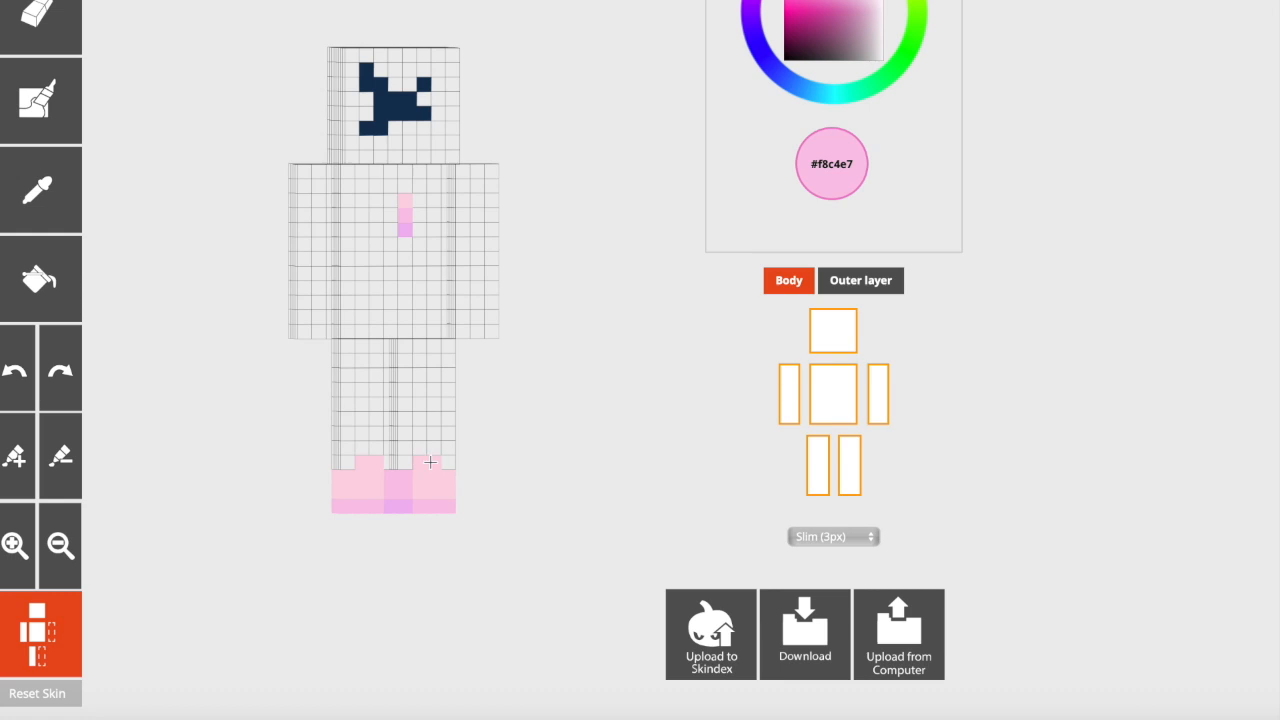
drag(591, 437, 163, 329)
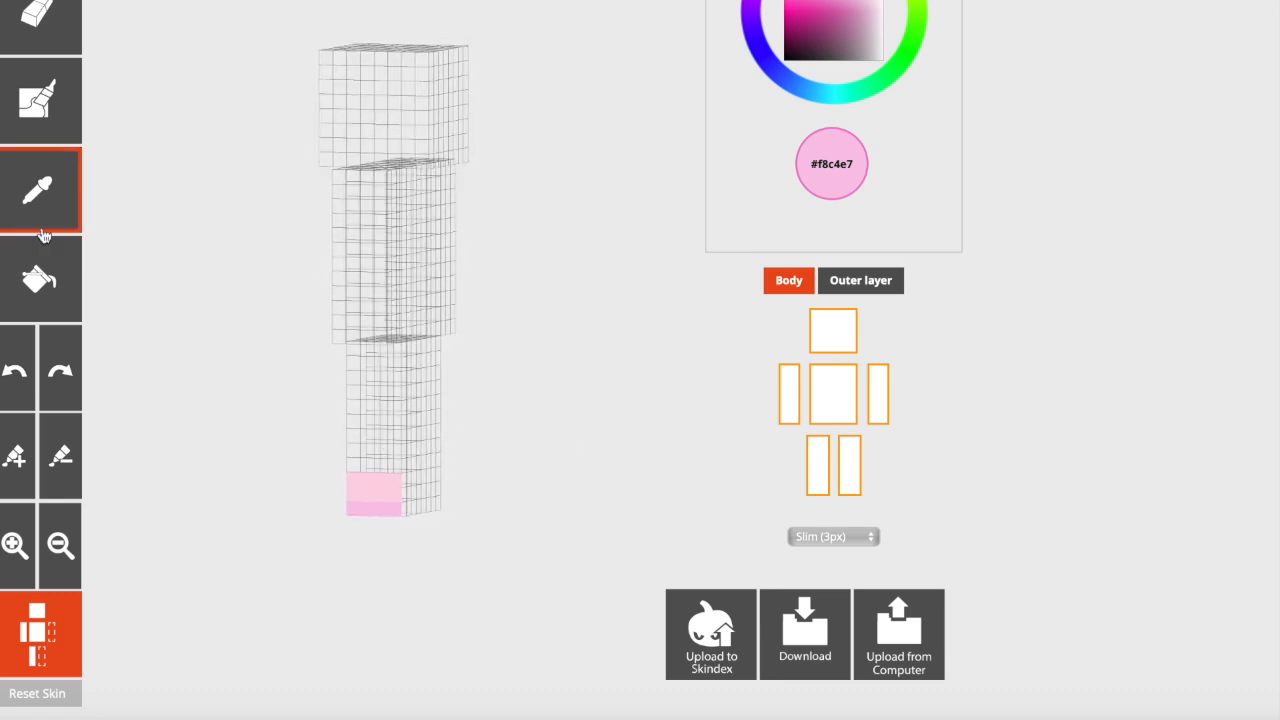
click(389, 491)
mouse_move(336, 490)
mouse_down()
mouse_move(407, 477)
mouse_move(412, 495)
mouse_move(365, 496)
mouse_up()
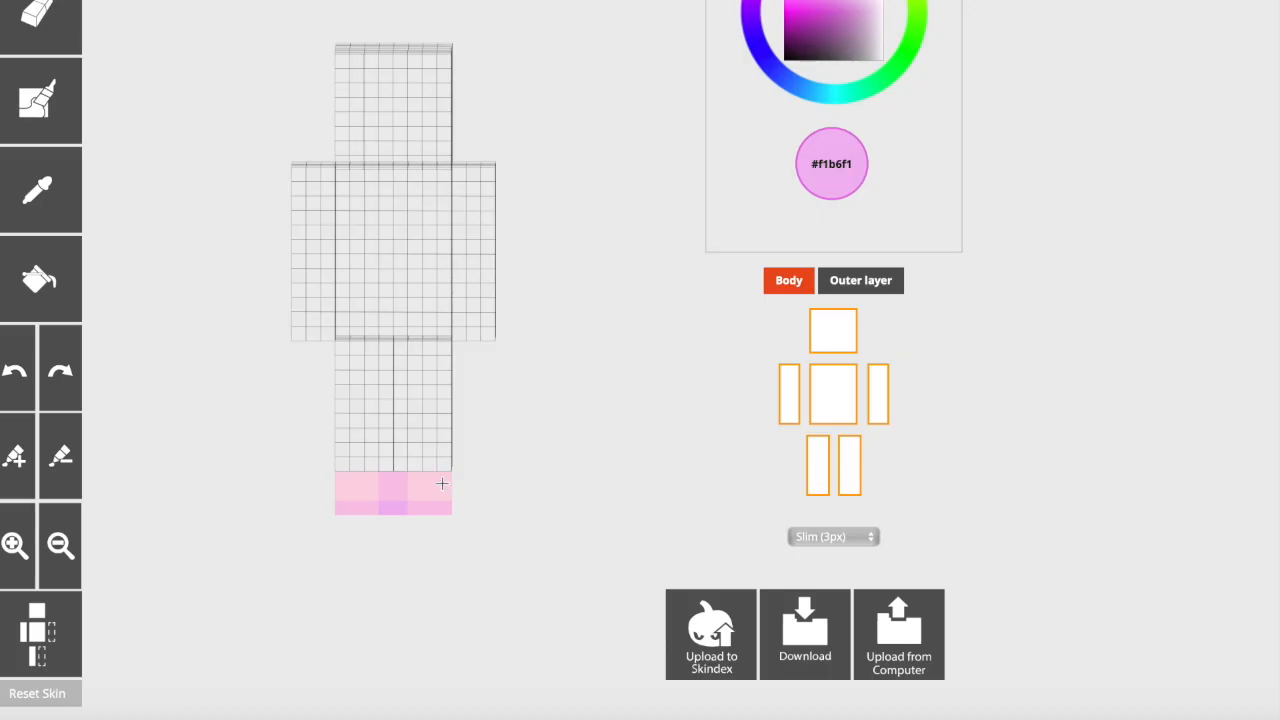
Hide the right leg and paint the inner side of the left foot in #f8c4e7 with a #f1b6f1 bottom row
mouse_move(557, 460)
mouse_down()
mouse_move(574, 449)
mouse_move(283, 457)
mouse_move(306, 454)
mouse_up()
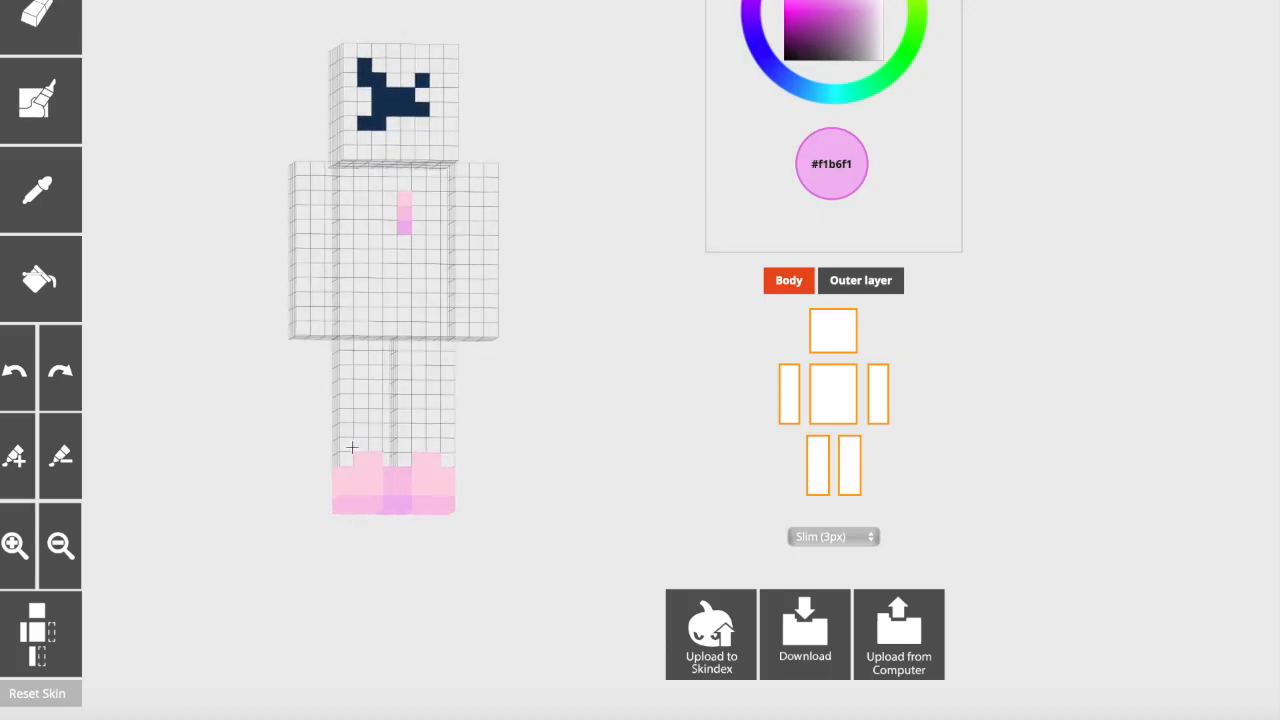
click(816, 464)
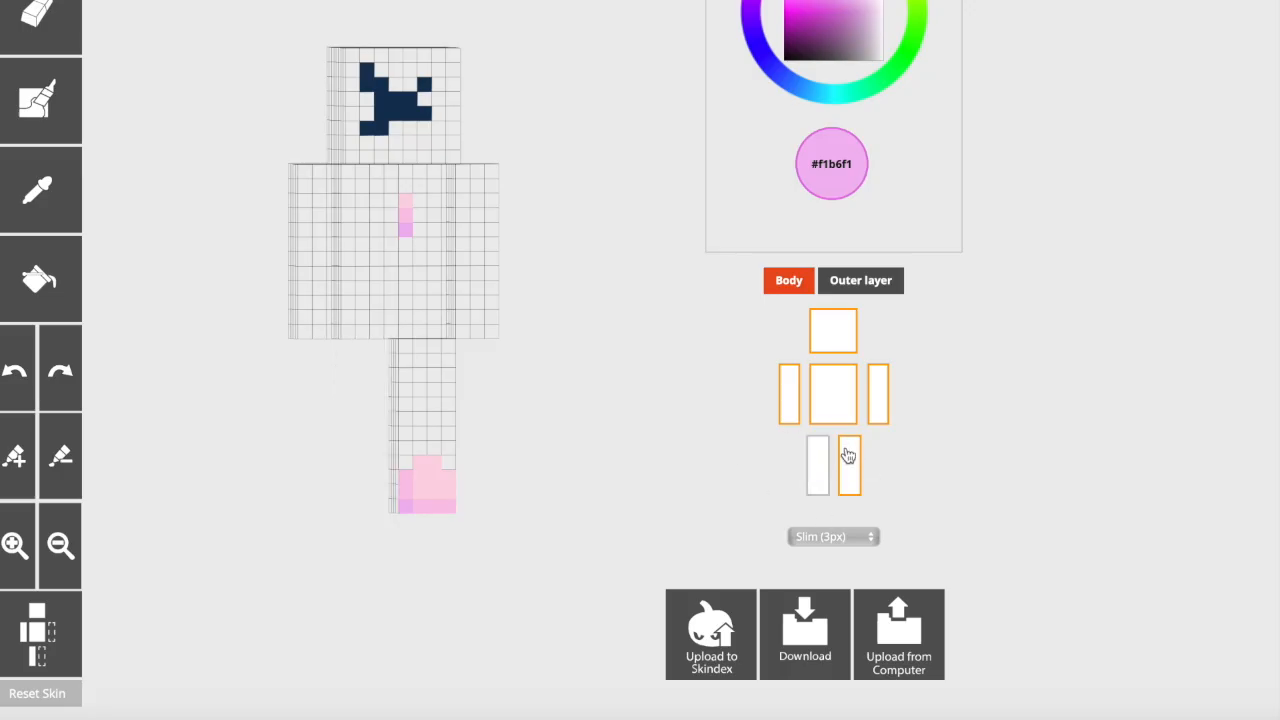
click(851, 471)
click(851, 471)
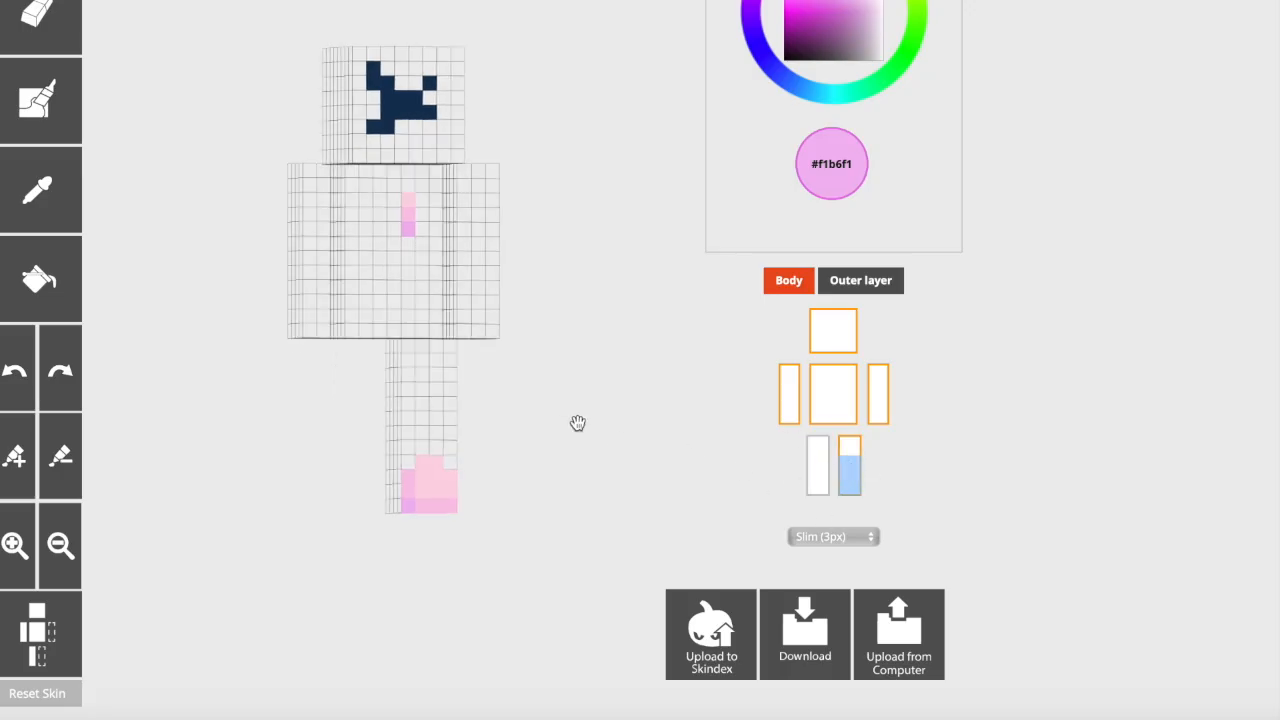
click(3, 170)
click(418, 482)
click(382, 490)
click(10, 198)
click(412, 505)
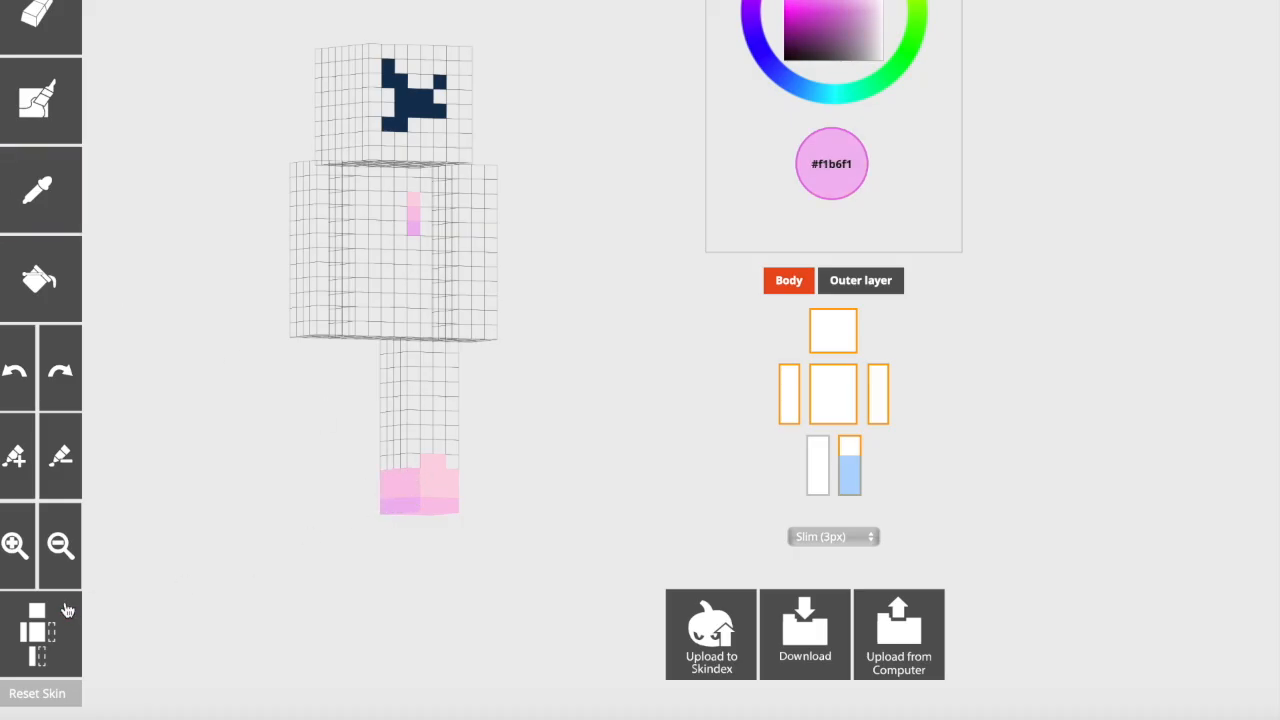
Turn on mirrored painting, sample #f8c4e7 from the foot, and show both legs together with the outer layer
click(62, 610)
click(820, 460)
click(846, 465)
mouse_move(600, 475)
mouse_down()
mouse_move(445, 486)
mouse_move(525, 480)
mouse_move(565, 445)
mouse_move(593, 380)
mouse_move(666, 443)
mouse_move(246, 423)
mouse_move(586, 429)
mouse_up()
click(68, 214)
click(368, 478)
click(394, 500)
click(858, 282)
click(850, 463)
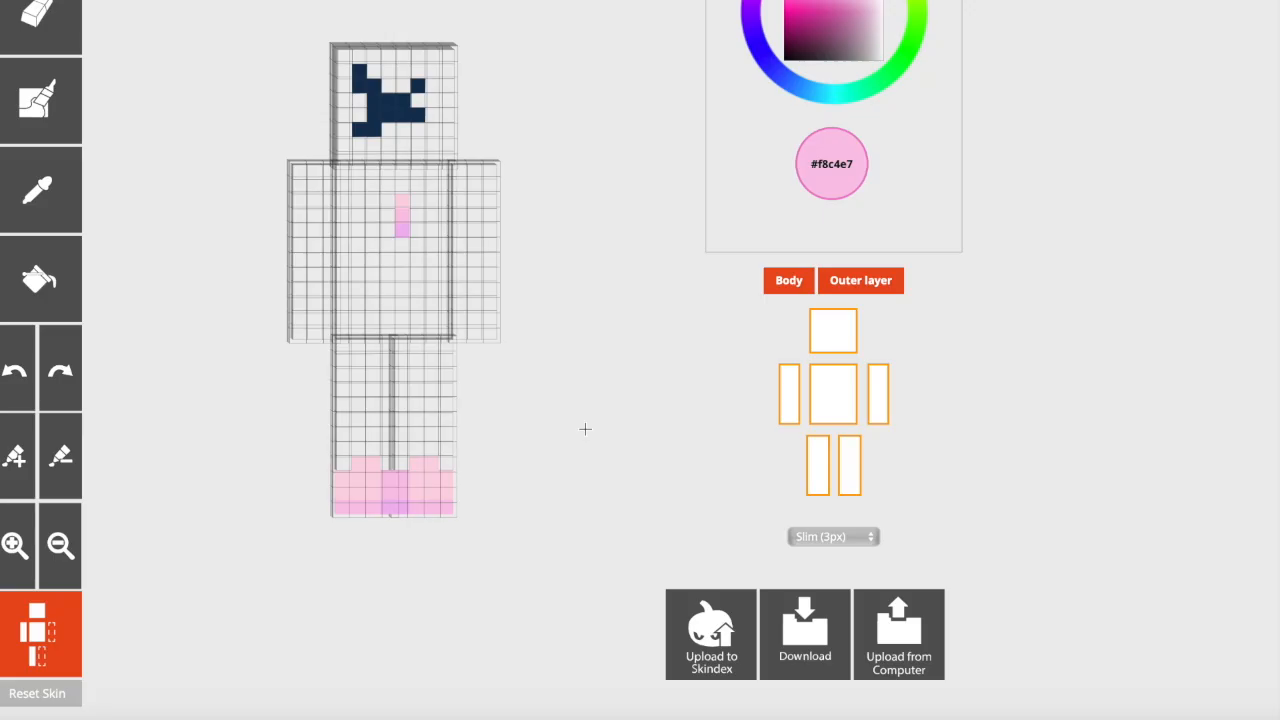
Sample #fbd5e4 and paint two-pixel outer-layer strips on the first and third rows of both feet's fronts, checking them without the body
mouse_move(586, 429)
mouse_down()
mouse_move(574, 423)
mouse_move(598, 407)
mouse_up()
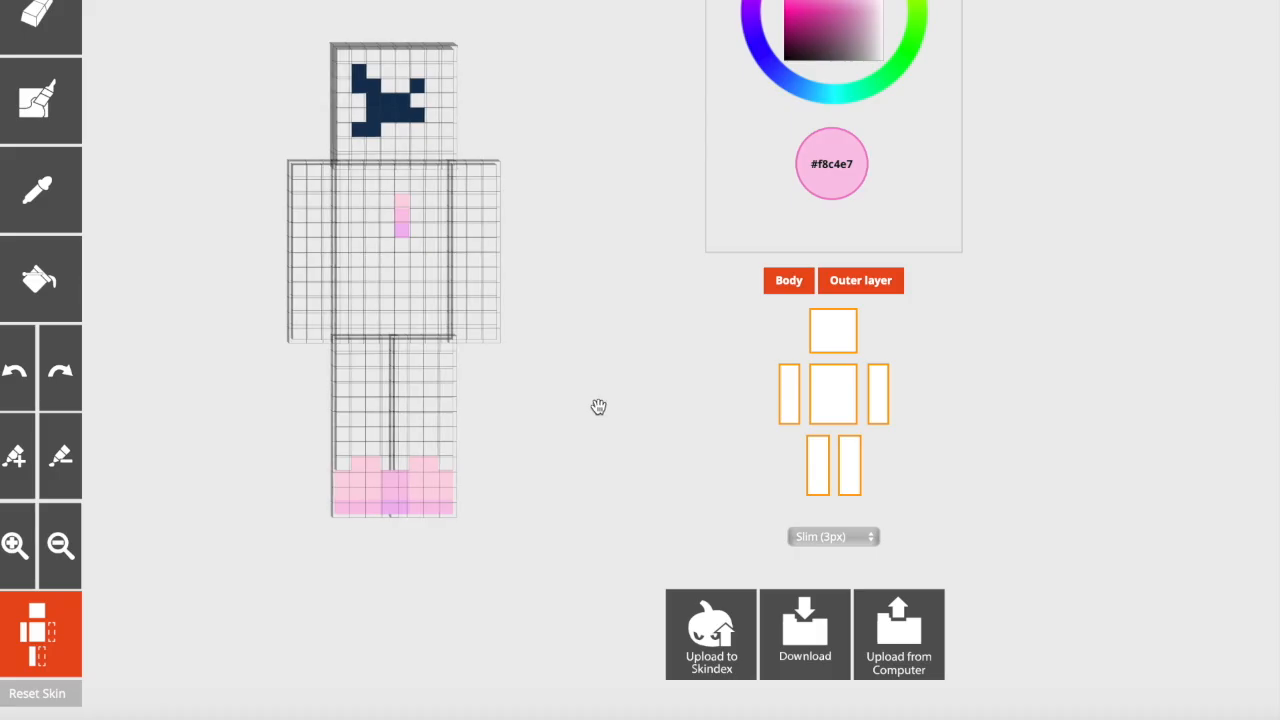
click(44, 198)
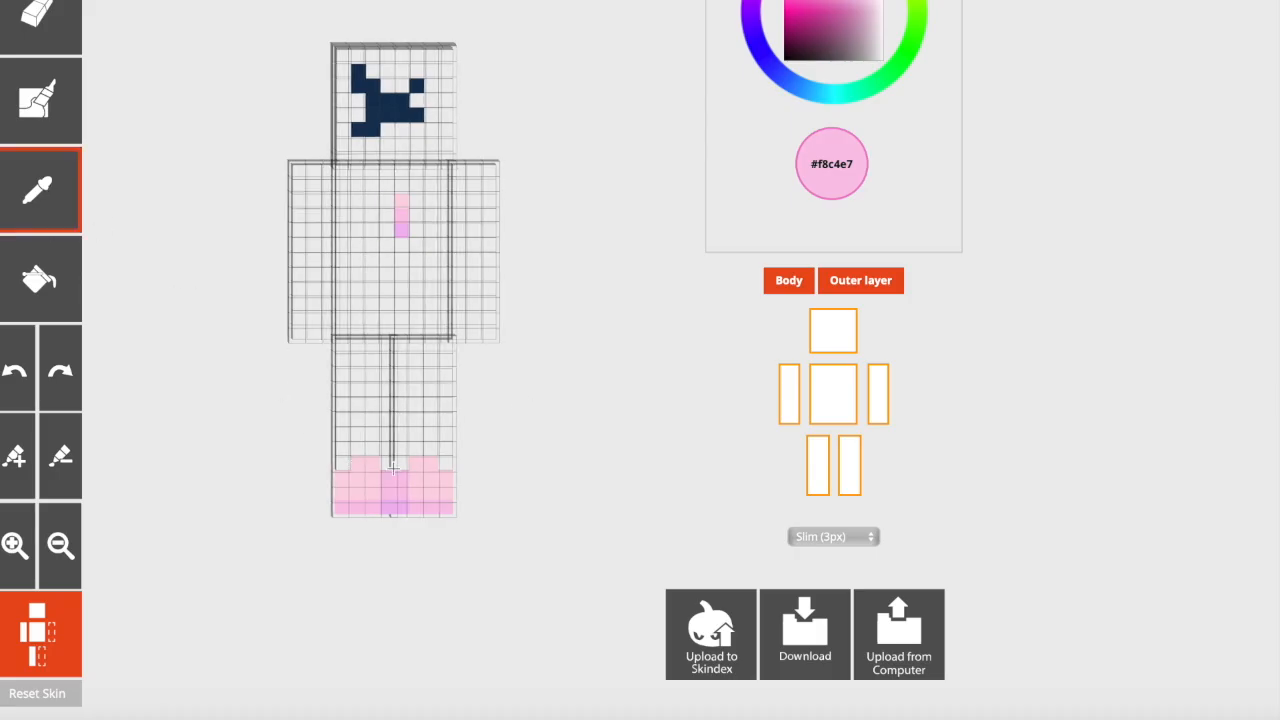
click(431, 483)
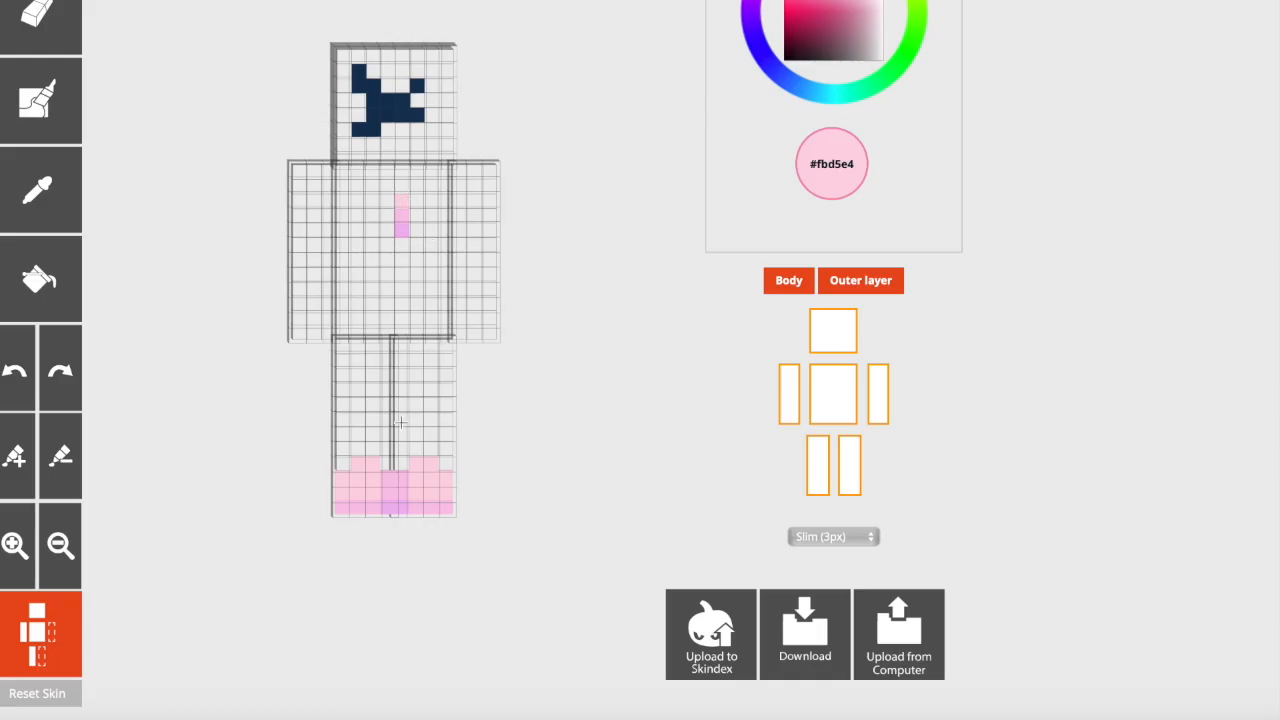
drag(521, 445, 519, 445)
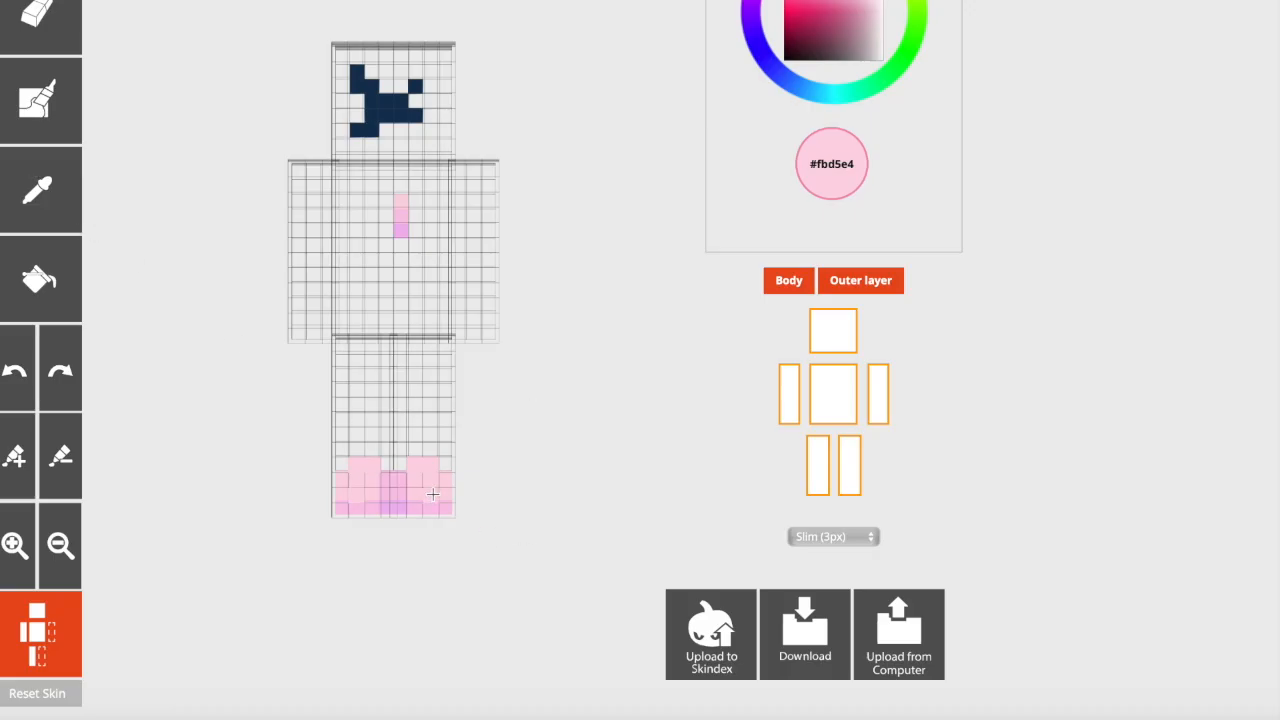
click(795, 280)
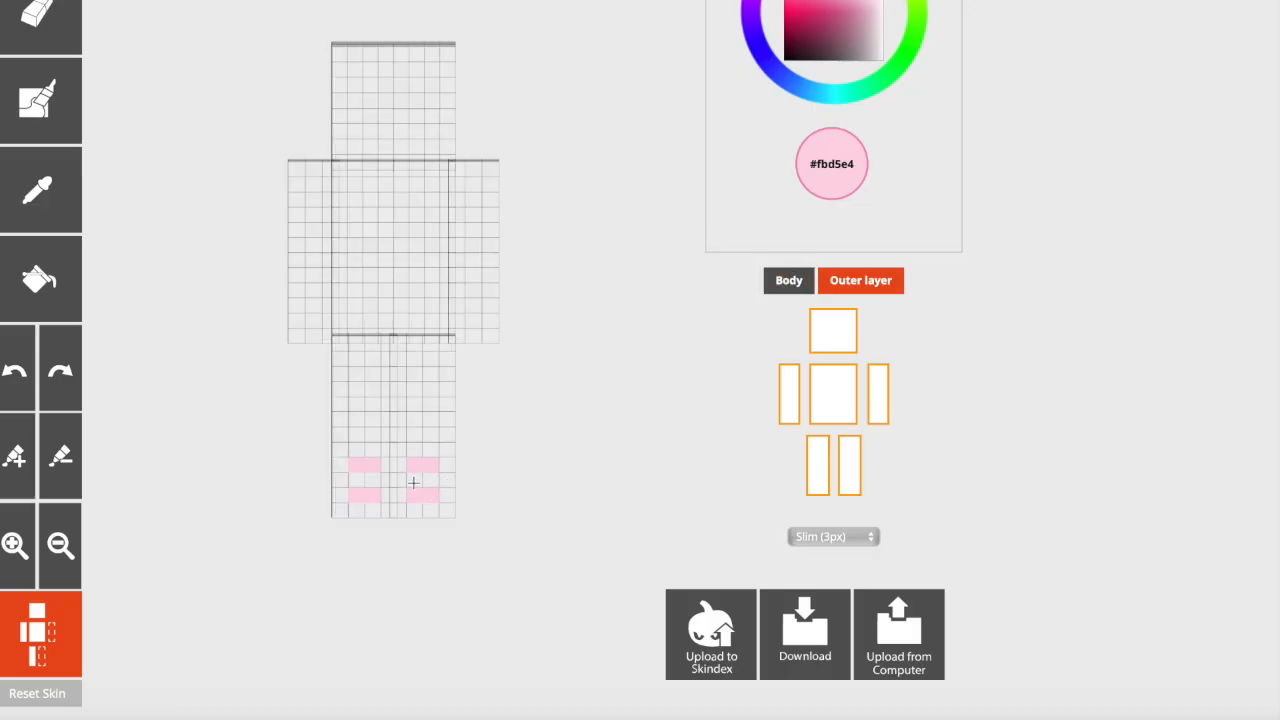
Sample #f8c4e7 and paint a two-pixel outer-layer strip along the bottom row of both feet's fronts
click(37, 211)
click(438, 512)
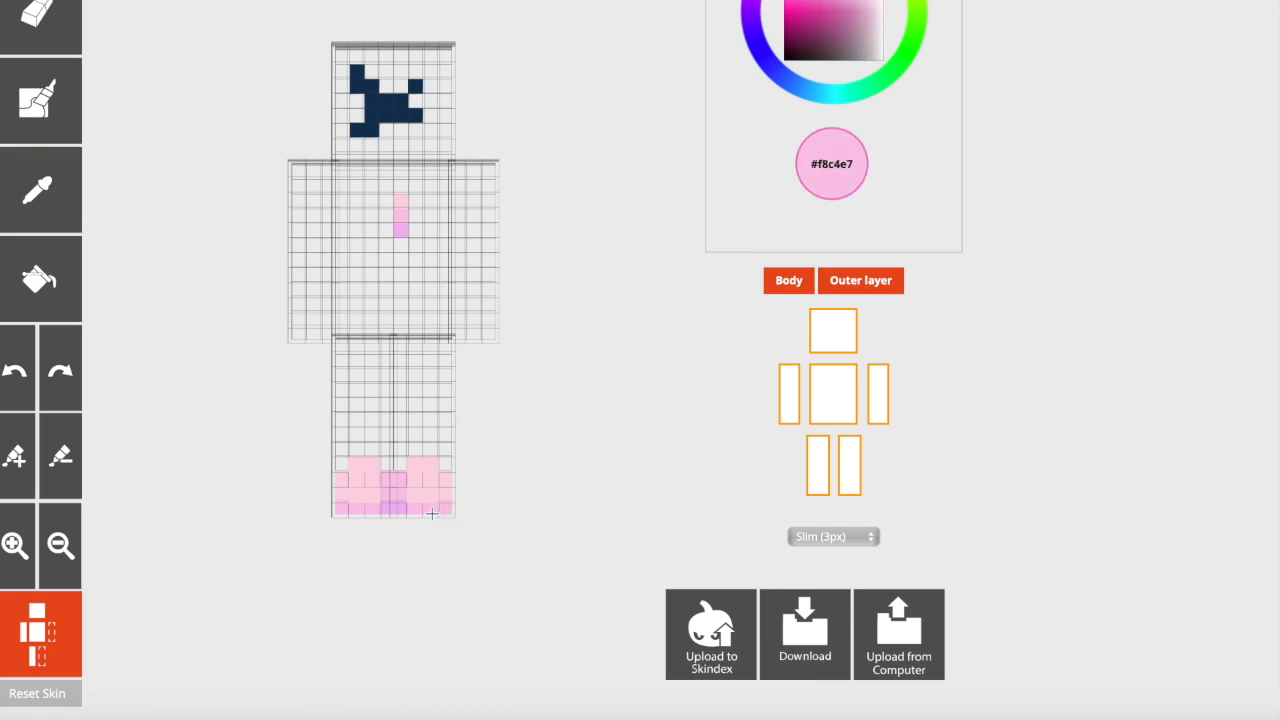
click(418, 512)
click(793, 281)
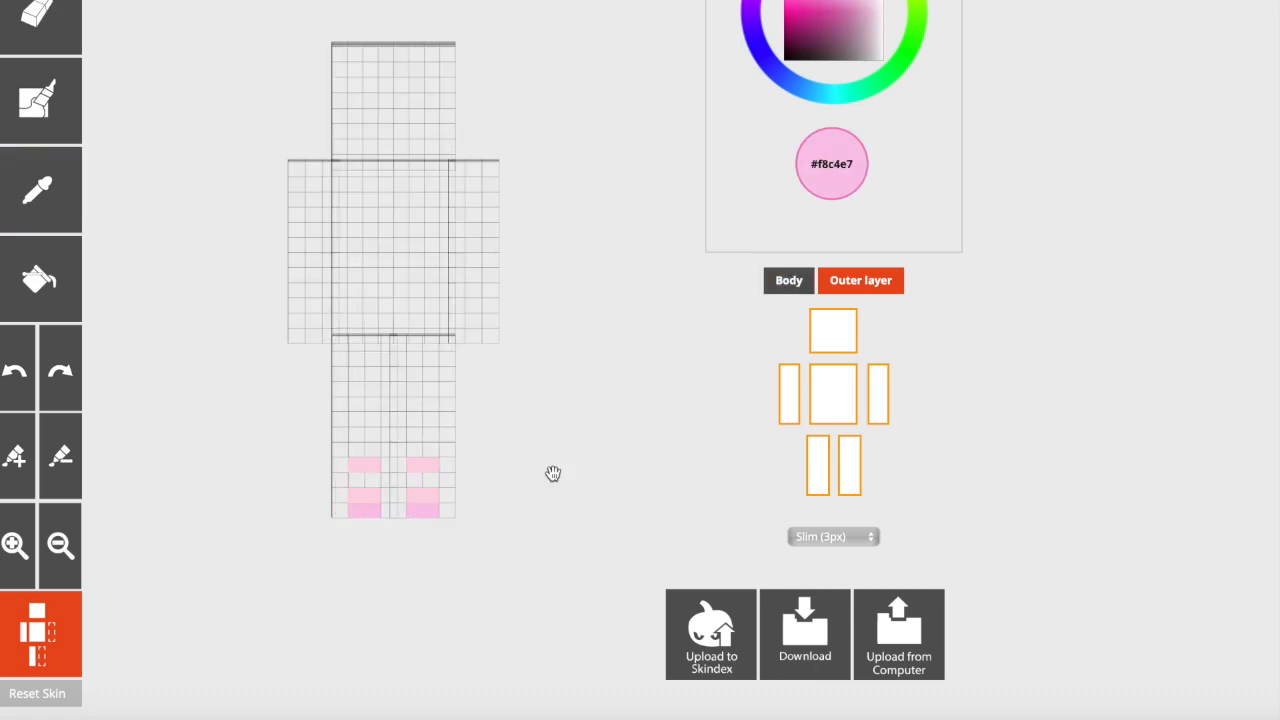
click(780, 279)
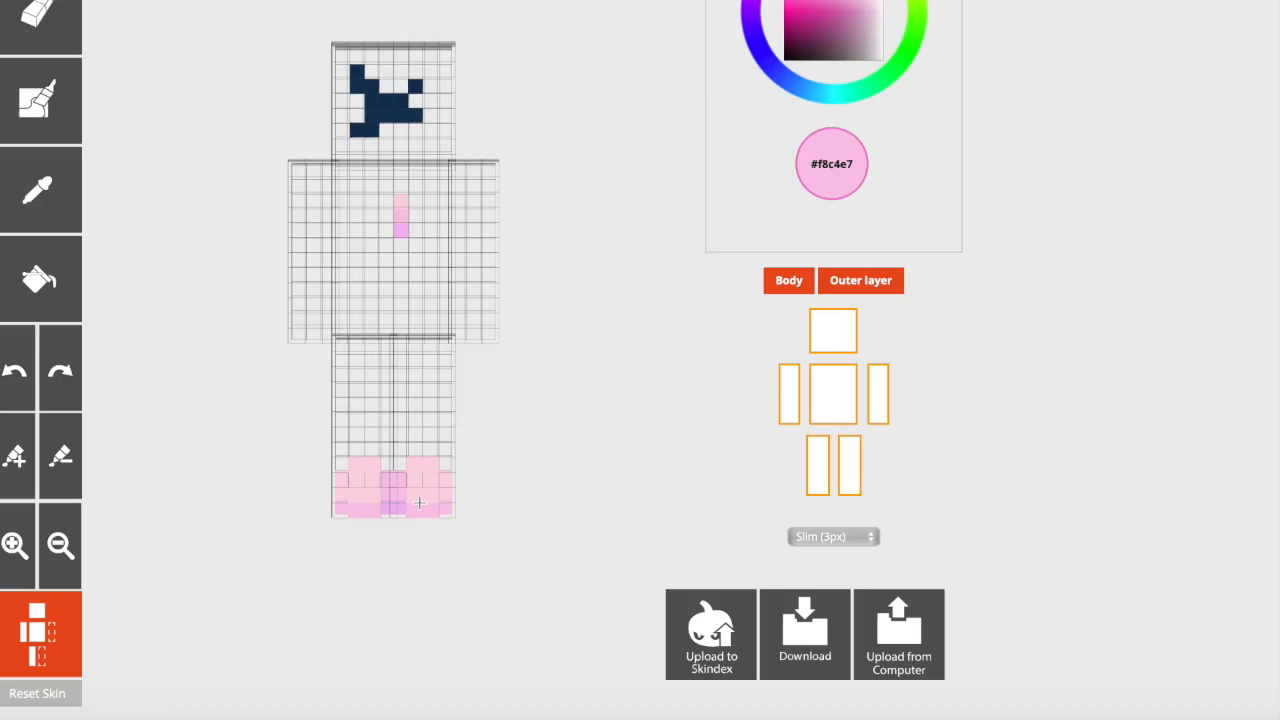
Resample #f8c4e7 and paint a two-pixel outer-layer strip along the bottom row on the outer sides of both feet
drag(553, 553, 565, 451)
click(30, 186)
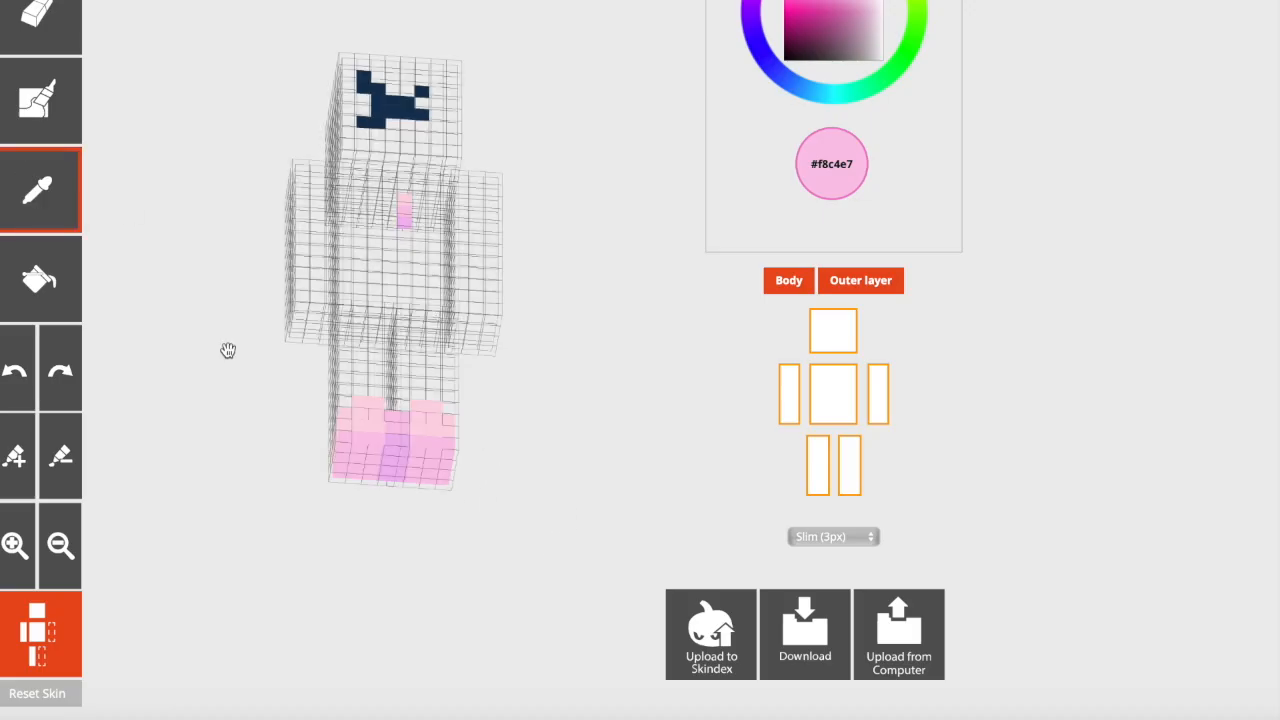
click(435, 441)
click(789, 279)
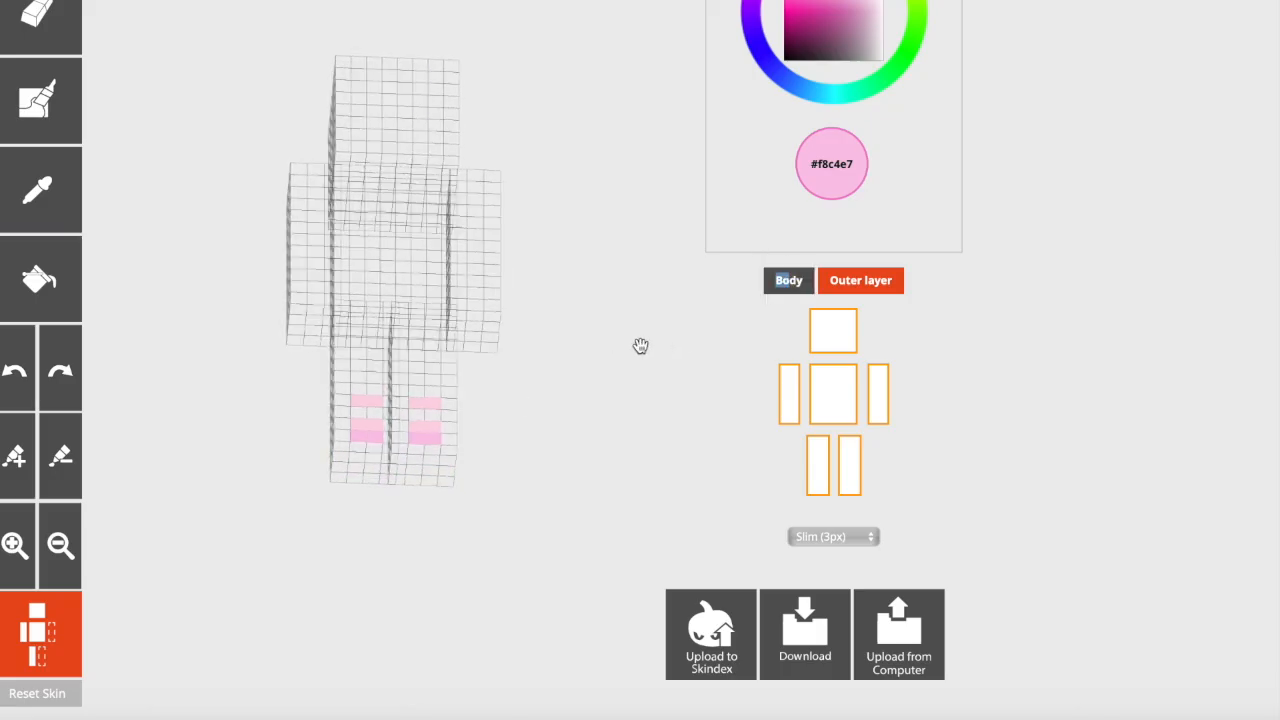
click(789, 280)
drag(546, 297, 458, 339)
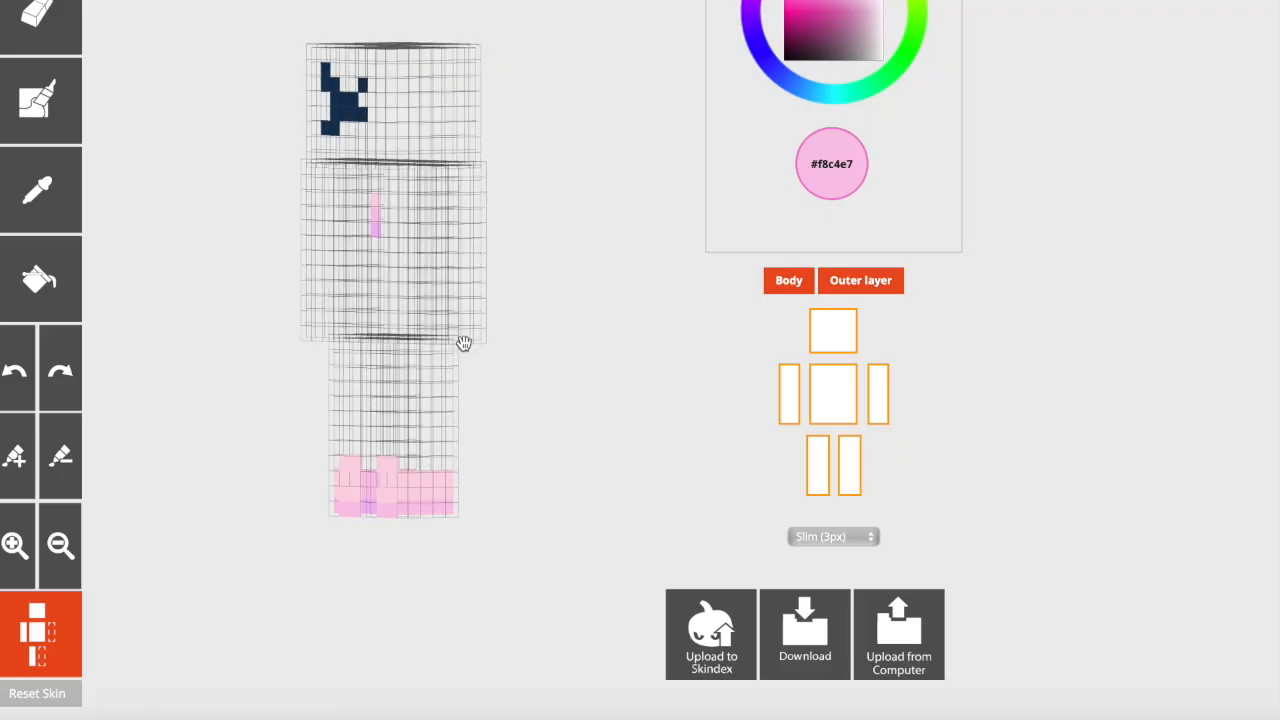
click(24, 207)
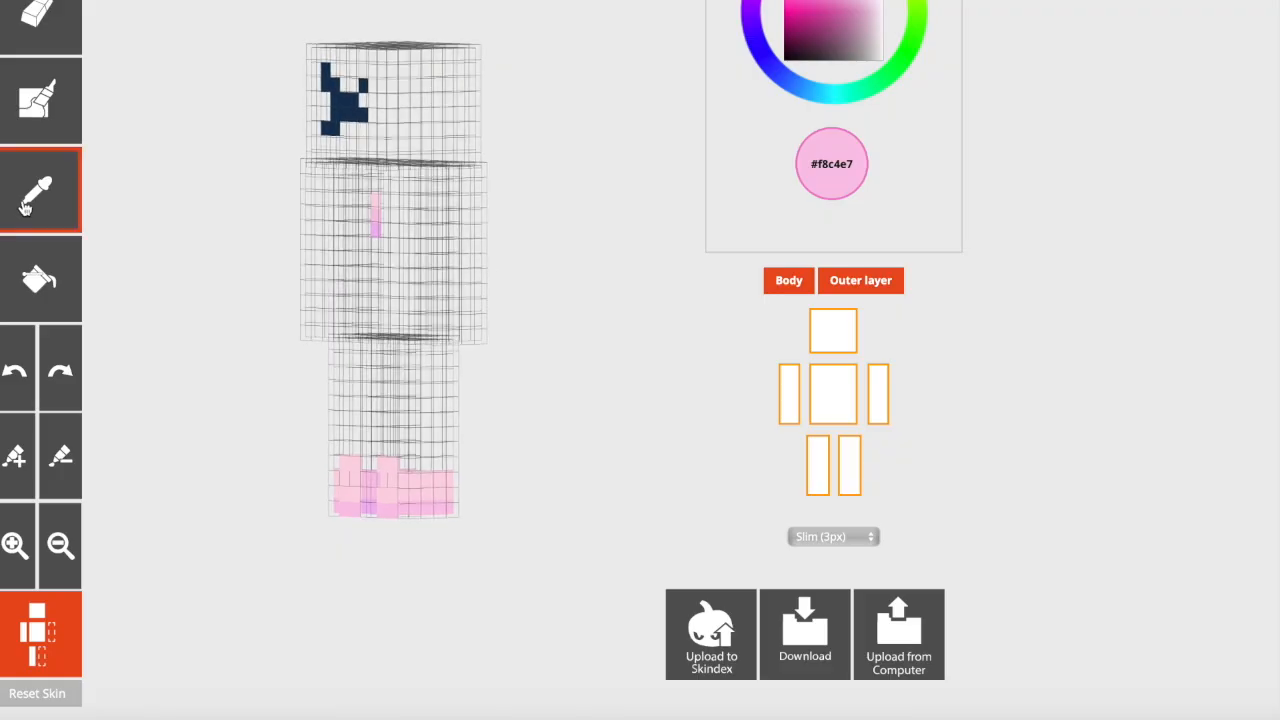
click(434, 513)
drag(503, 509, 480, 457)
click(792, 283)
drag(555, 393, 497, 421)
click(767, 284)
drag(565, 345, 529, 423)
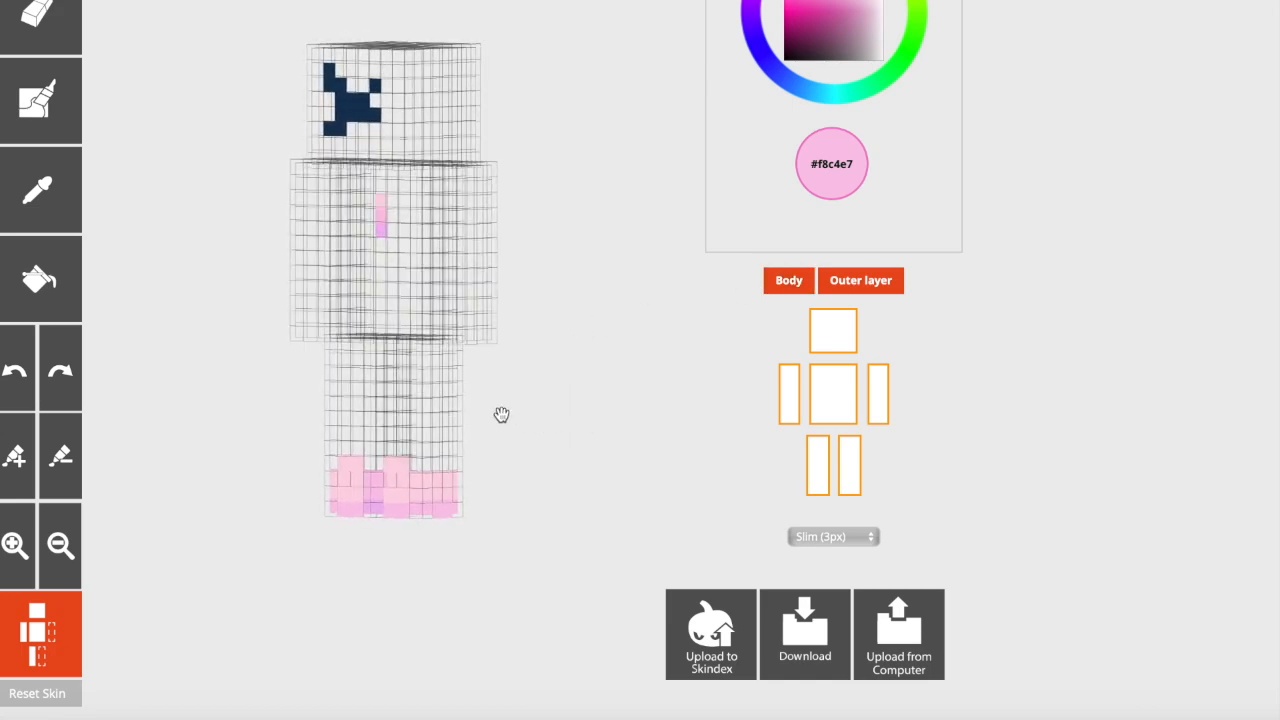
Sample #fbd5e4 and paint a two-pixel outer-layer strip along the top row on the feet's outer sides
click(76, 216)
click(430, 477)
mouse_move(430, 477)
mouse_down()
mouse_move(486, 474)
mouse_move(433, 483)
mouse_up()
click(766, 281)
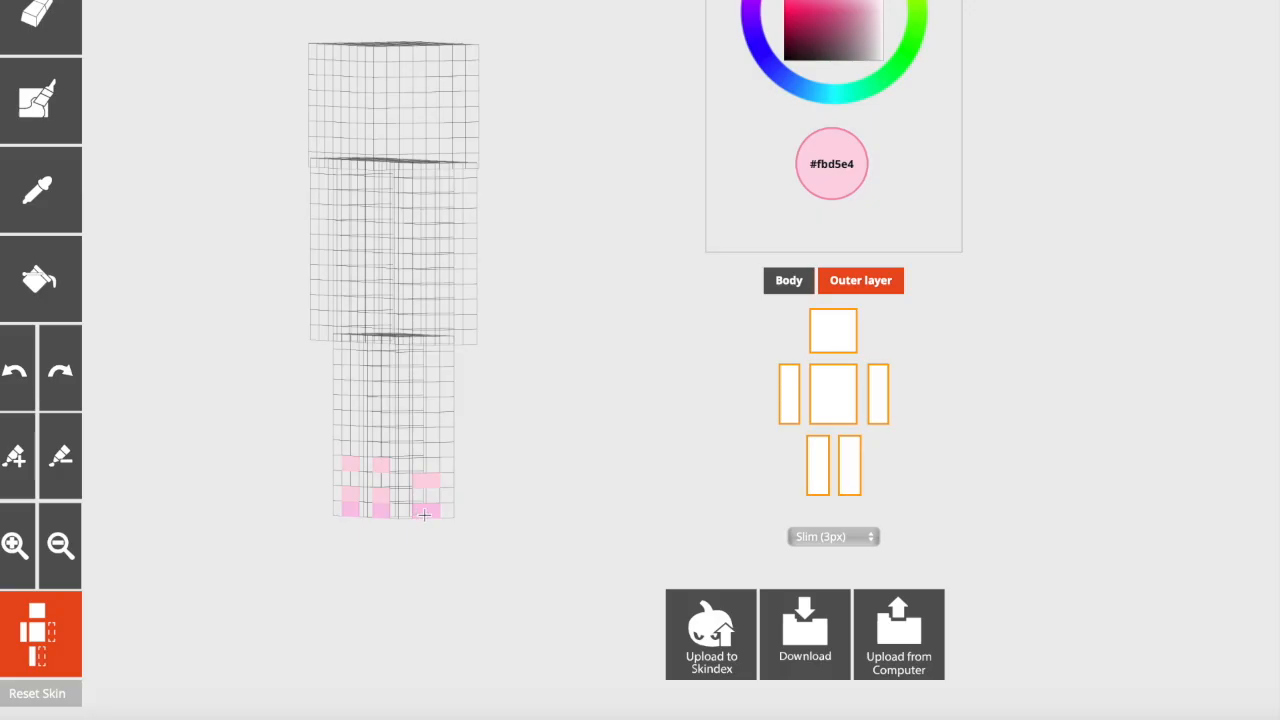
click(789, 280)
Paint two-pixel outer-layer strips on the backs of both feet, #fbd5e4 on the top row and #f8c4e7 on the bottom row
drag(553, 389, 297, 426)
click(55, 196)
click(431, 494)
drag(650, 463, 317, 472)
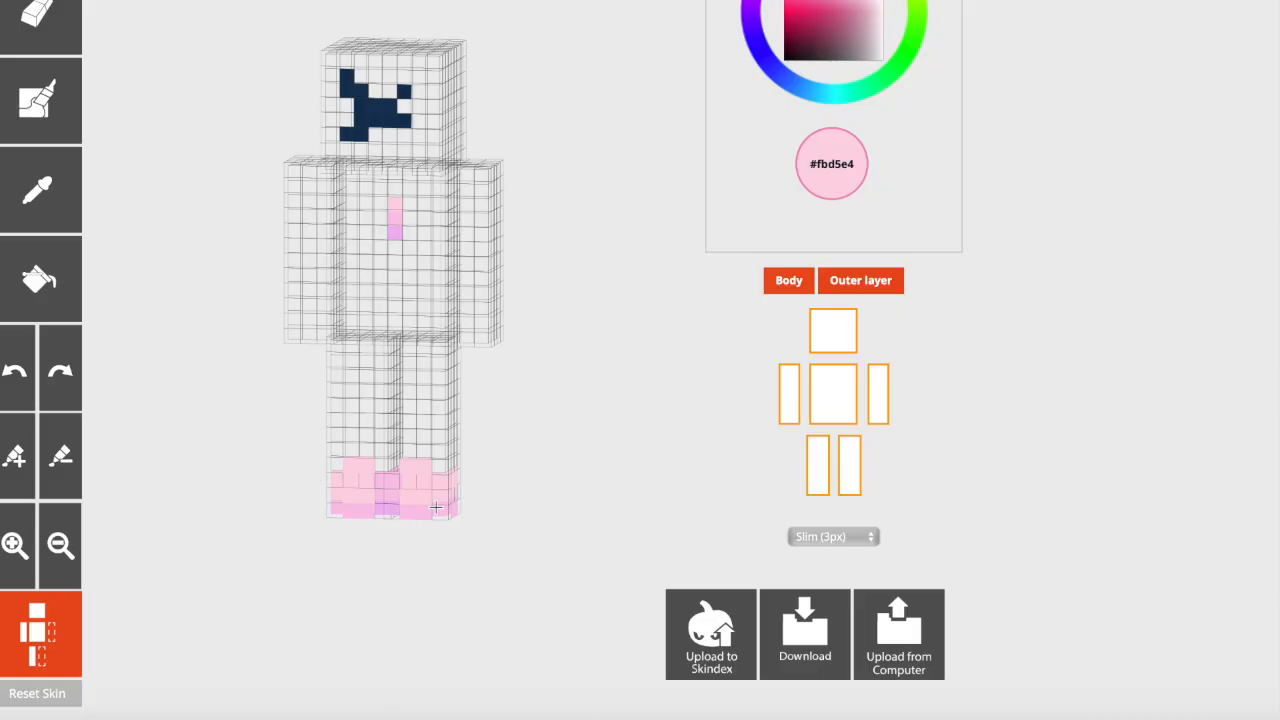
drag(585, 445, 451, 487)
click(44, 212)
click(425, 511)
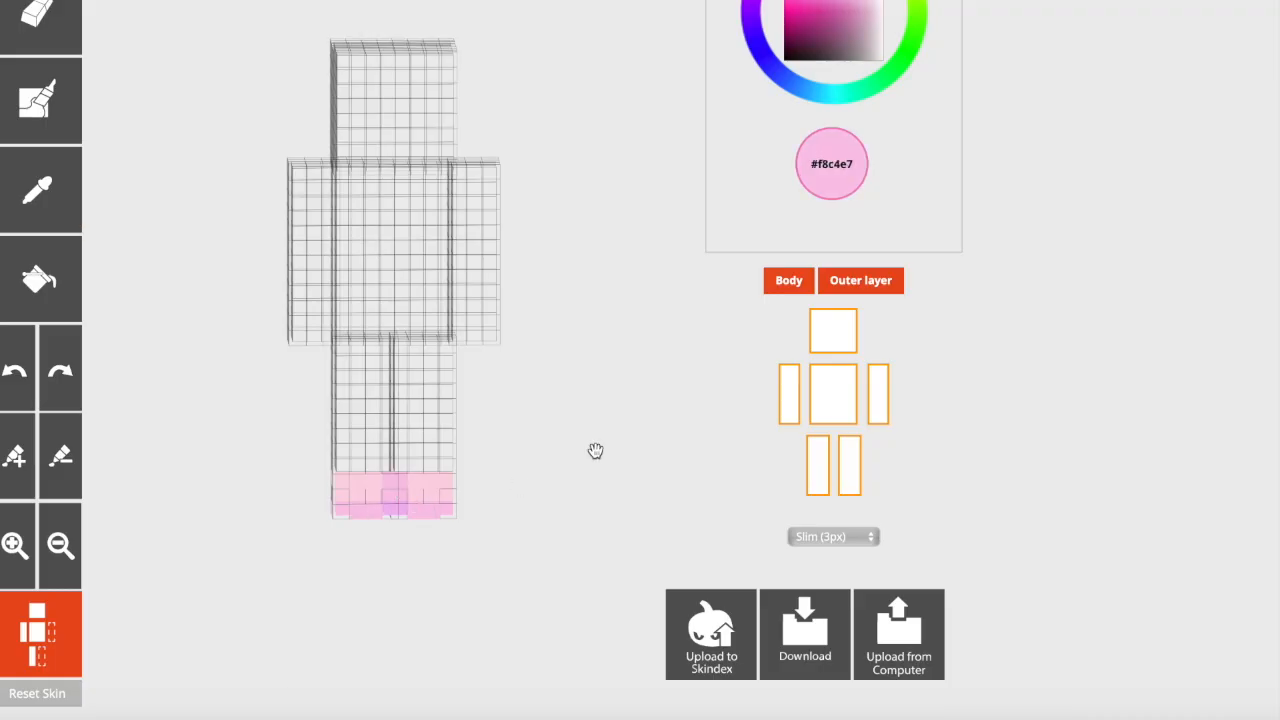
click(775, 282)
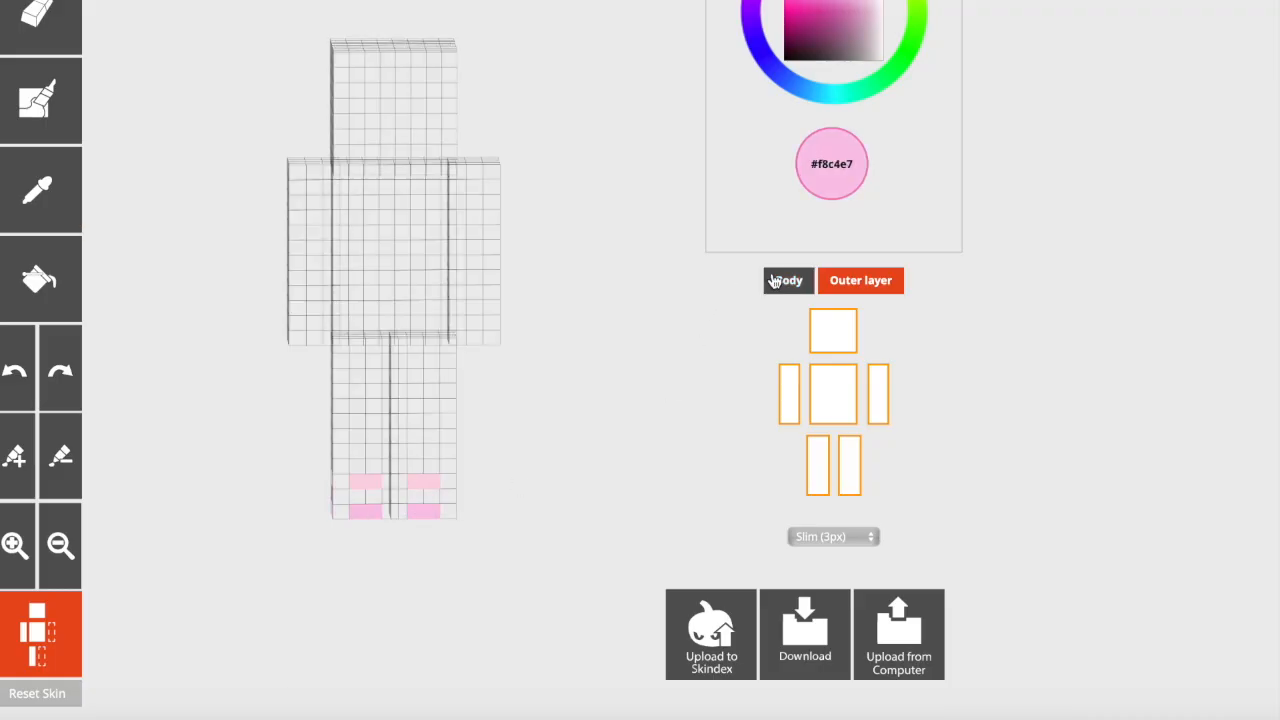
click(775, 282)
Hide the right leg to inspect the inner side of the left foot, and show the leg again
drag(566, 351, 751, 447)
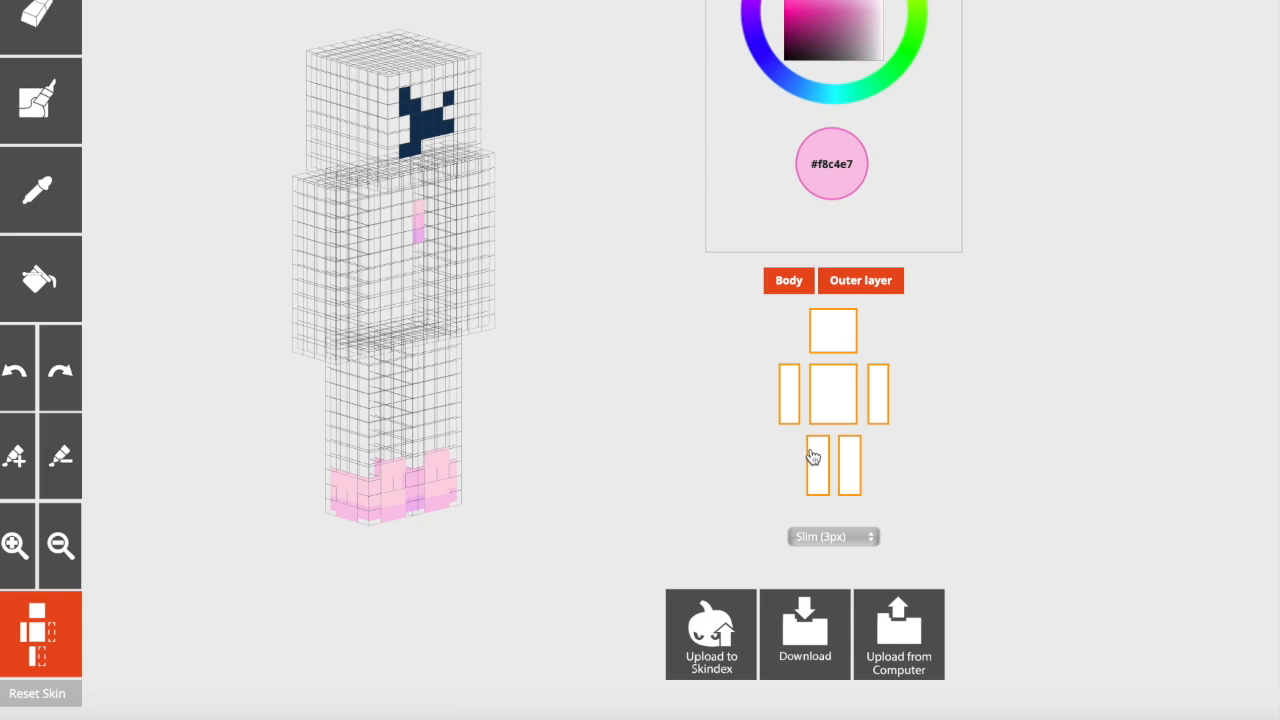
click(813, 457)
drag(591, 523, 569, 500)
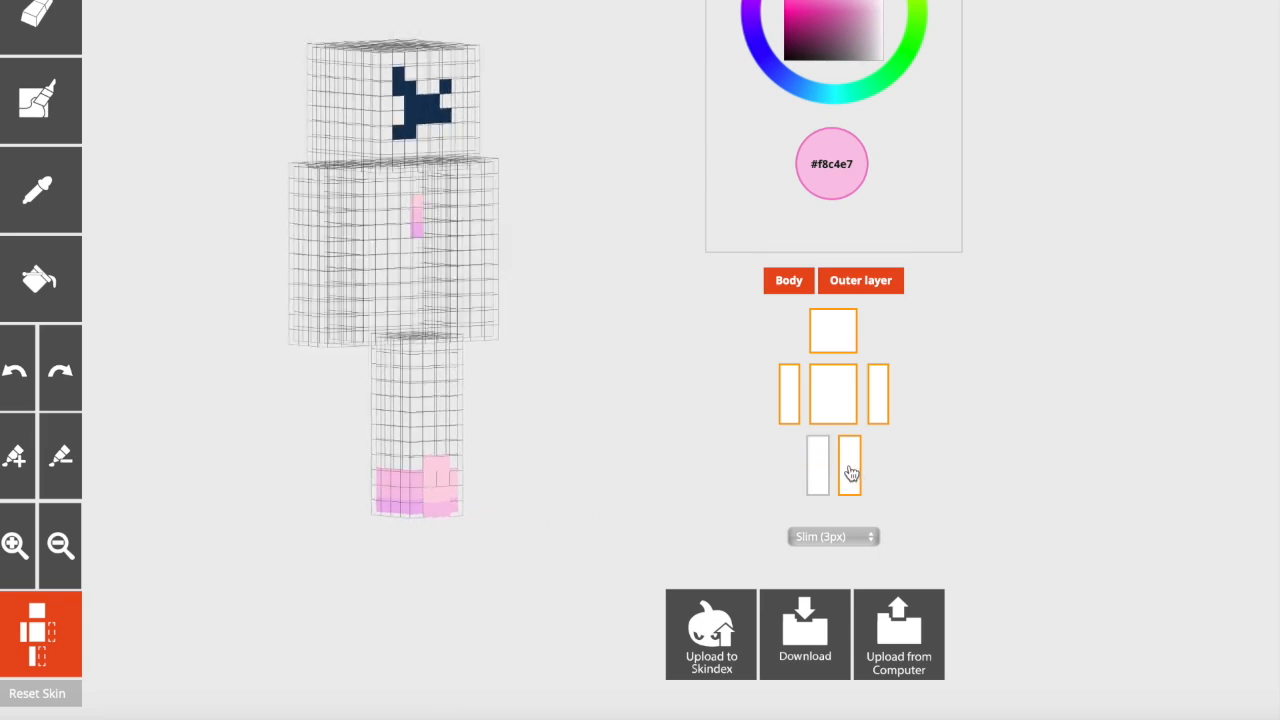
click(818, 465)
drag(606, 446, 541, 431)
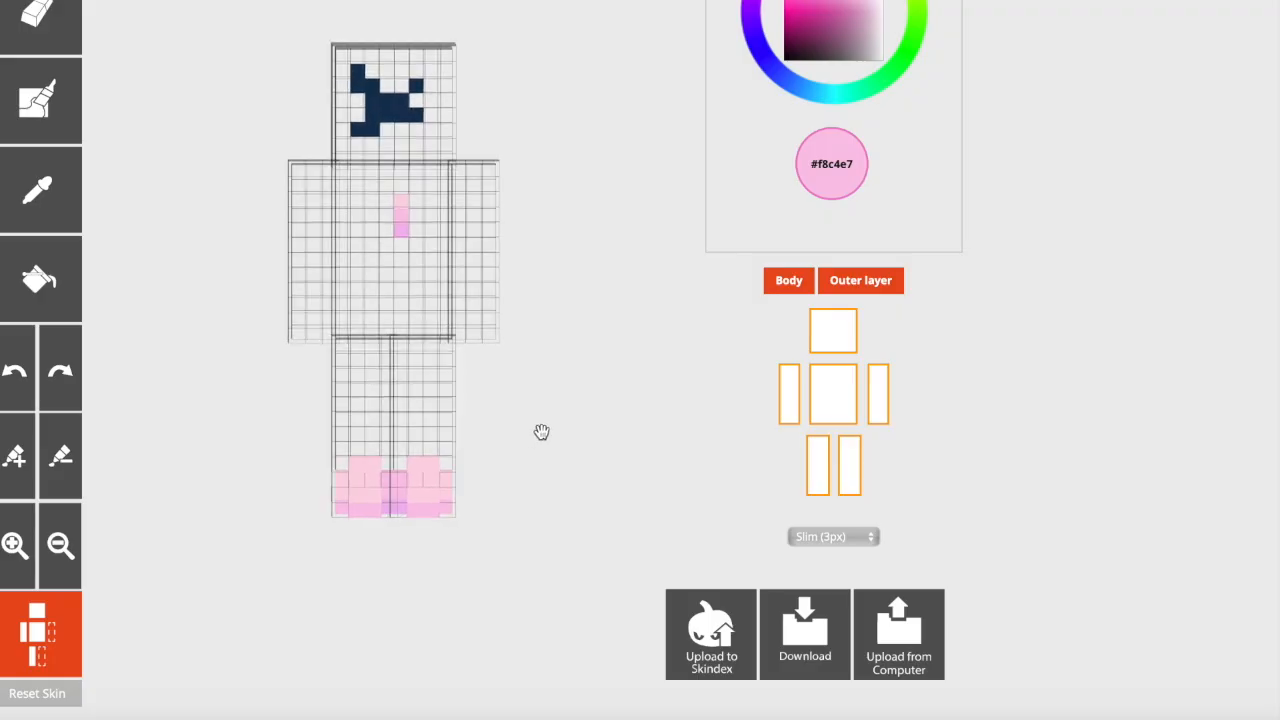
Hide the outer layer and paint #fbeff7 around the tops of the feet, with a full row above the left foot's front
click(860, 282)
scroll(689, 257, up, 1)
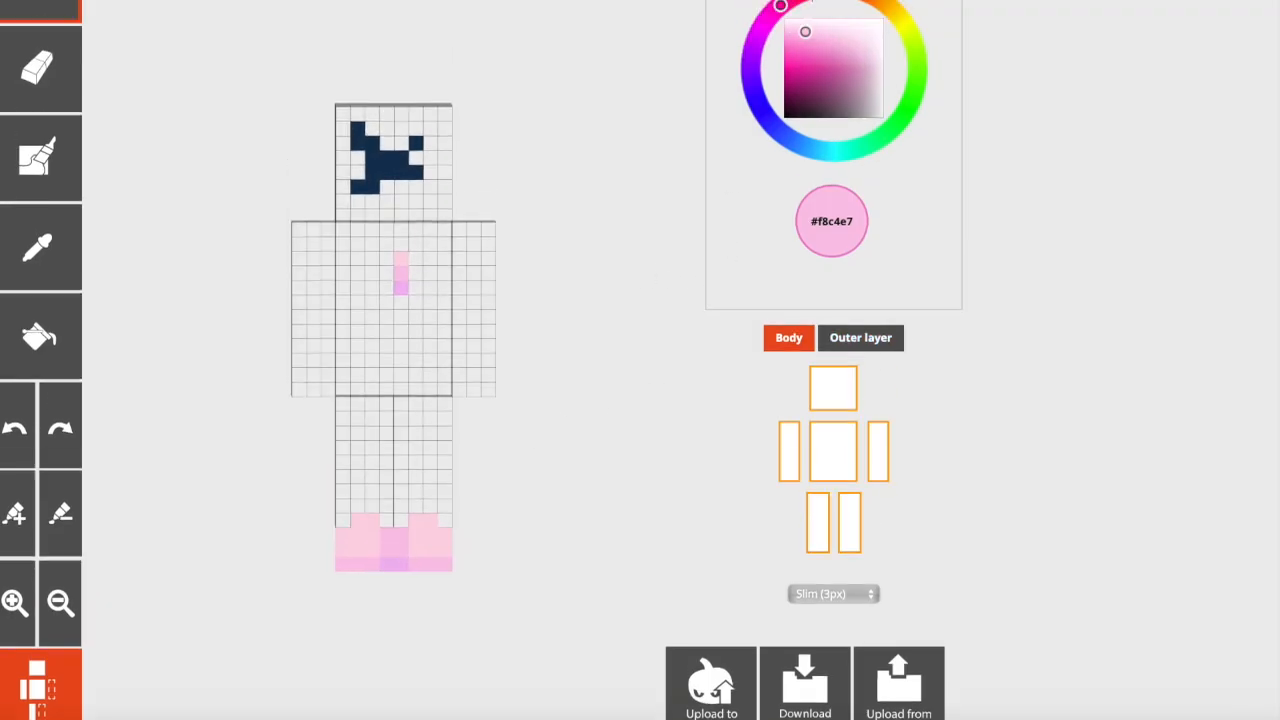
click(826, 26)
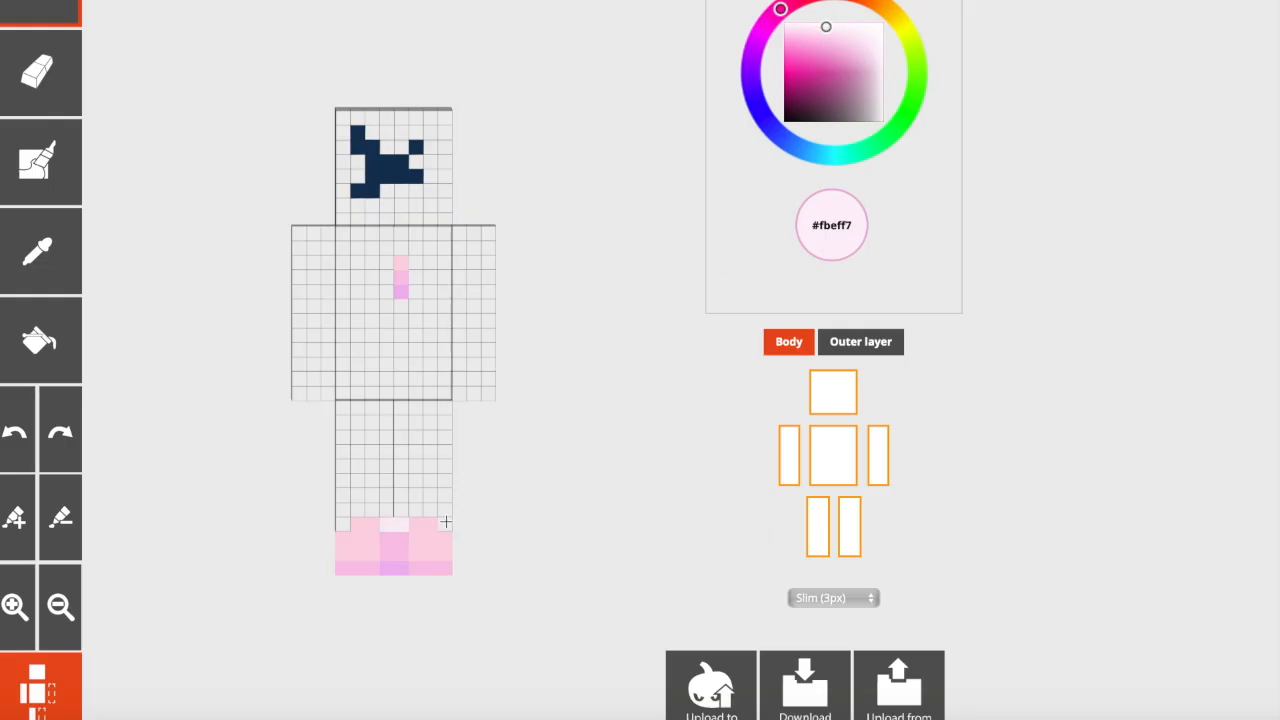
click(891, 348)
drag(561, 498, 608, 495)
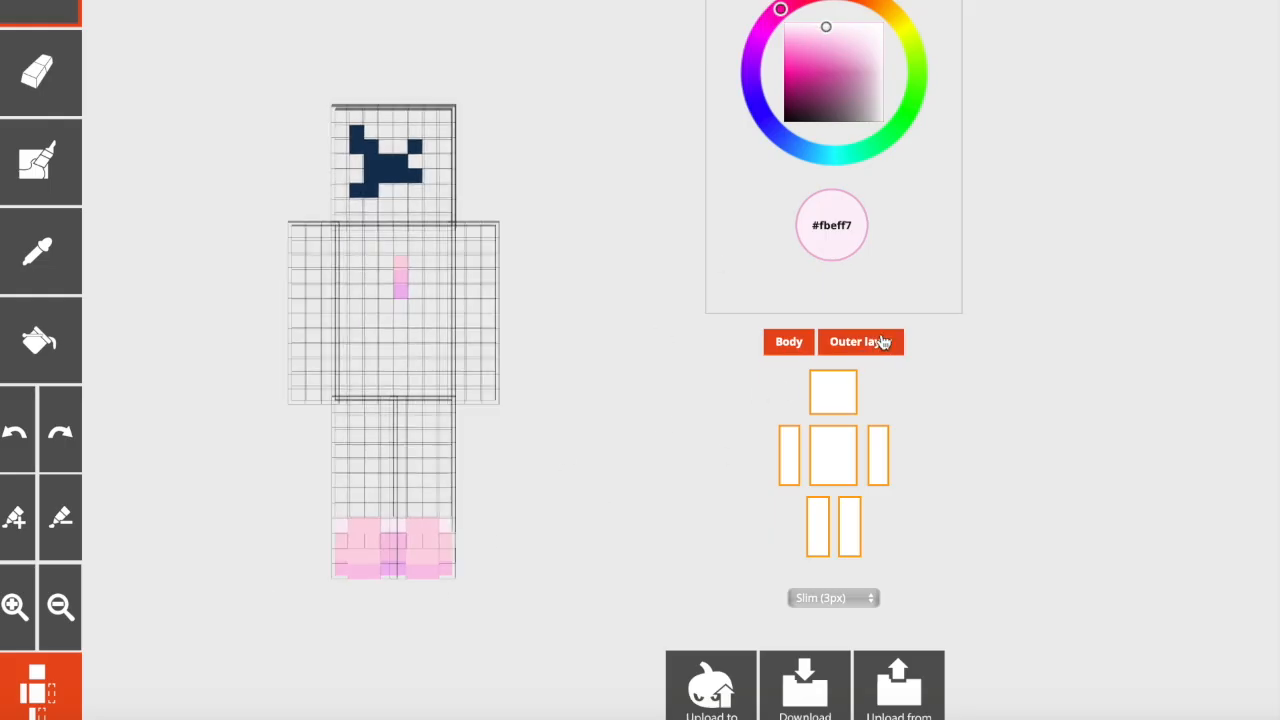
click(884, 343)
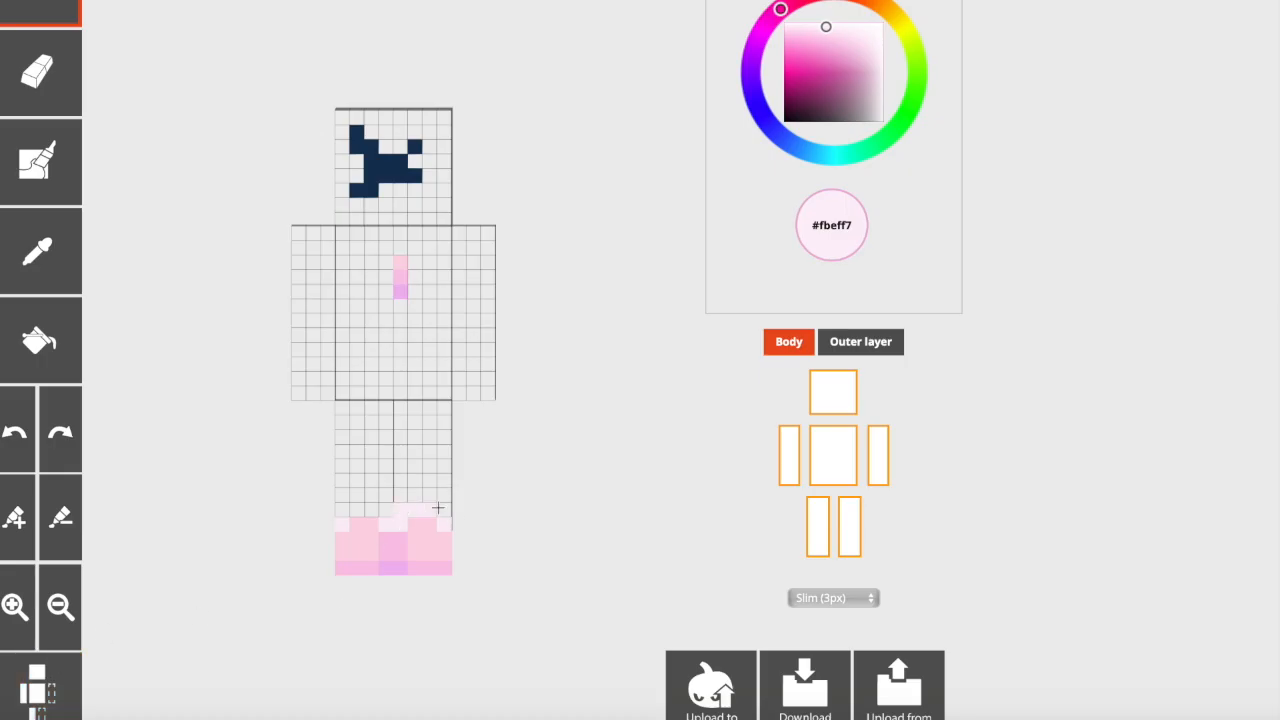
click(856, 341)
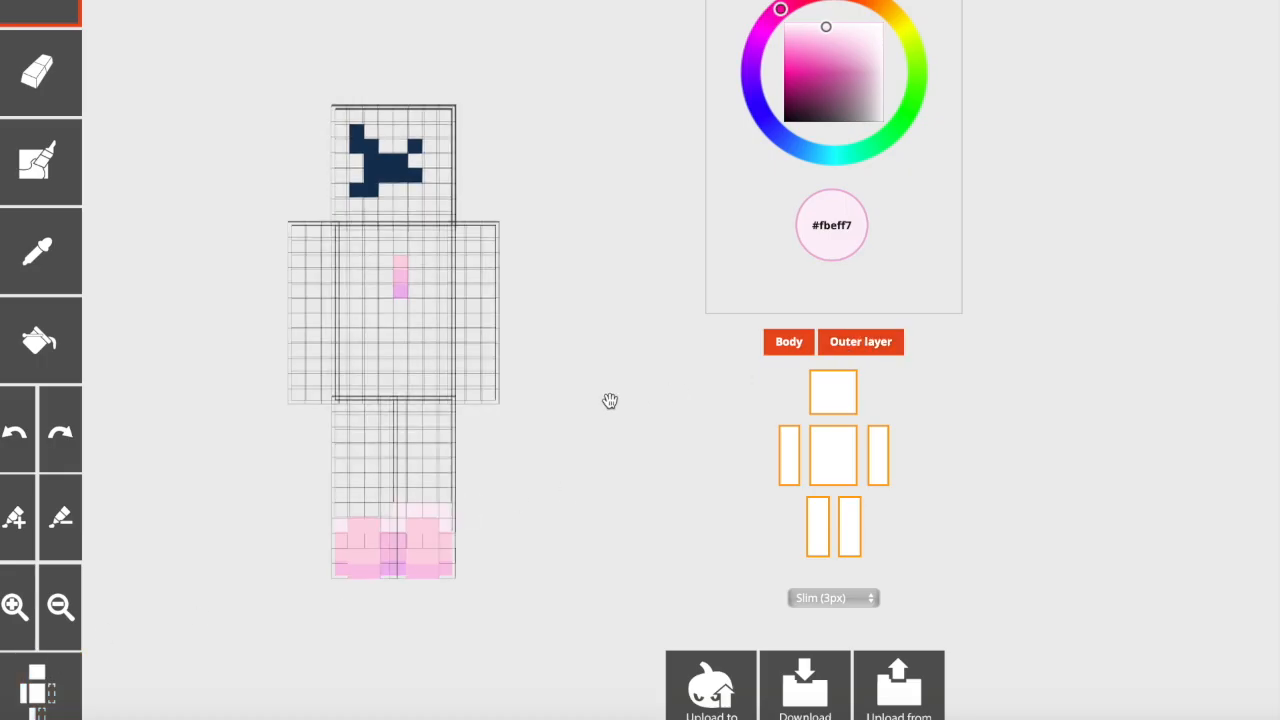
click(856, 341)
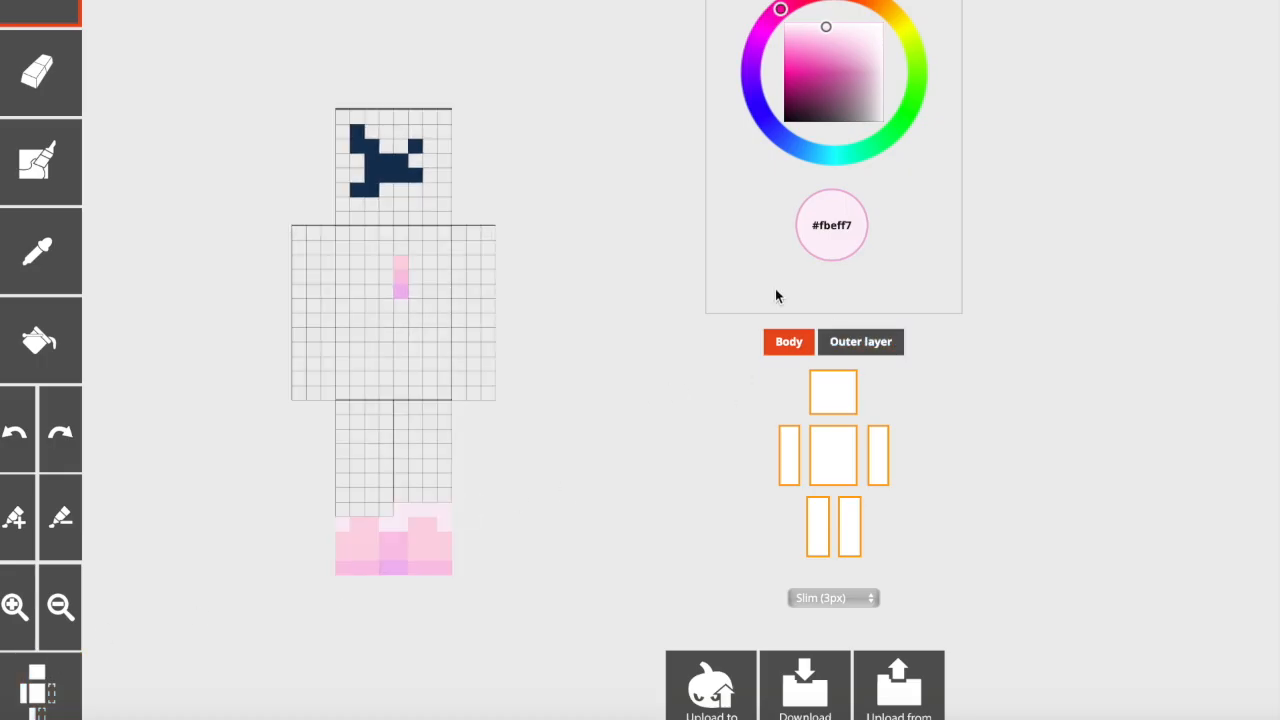
Try #f5e0ef and #f8e7f2 as shading on the front of the left leg, and undo the last painted pixels
click(830, 31)
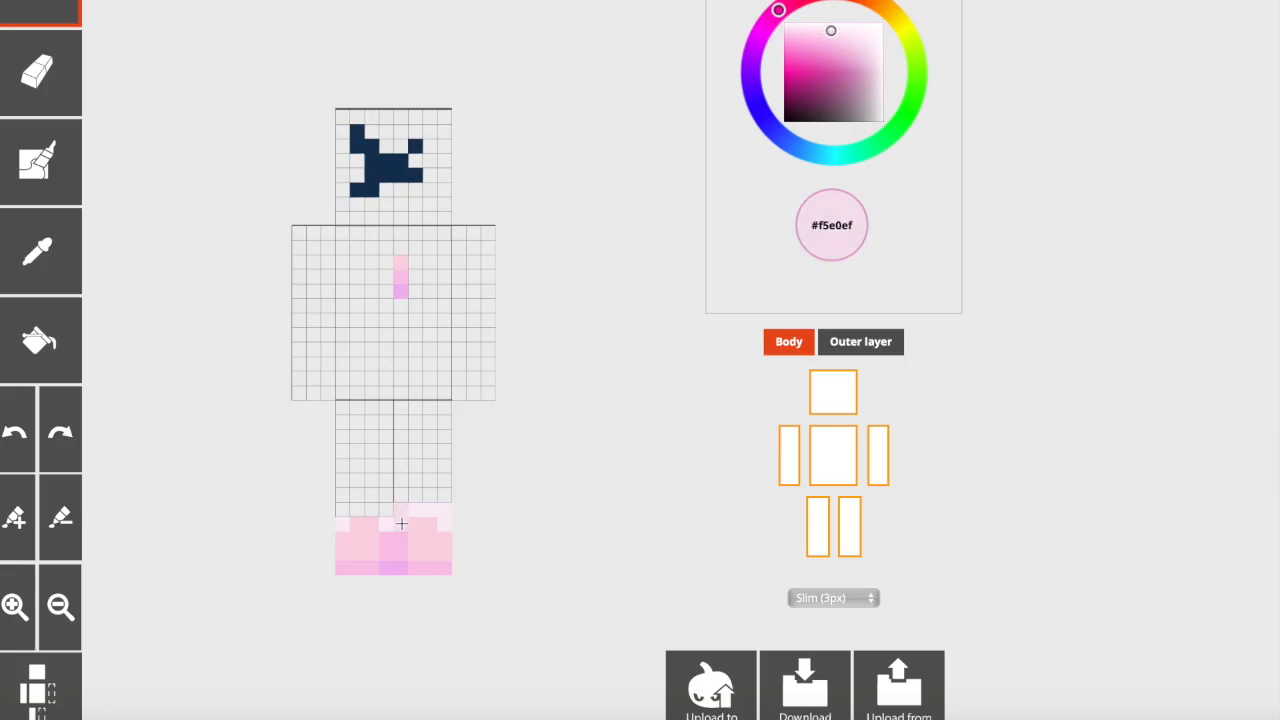
click(781, 10)
click(828, 30)
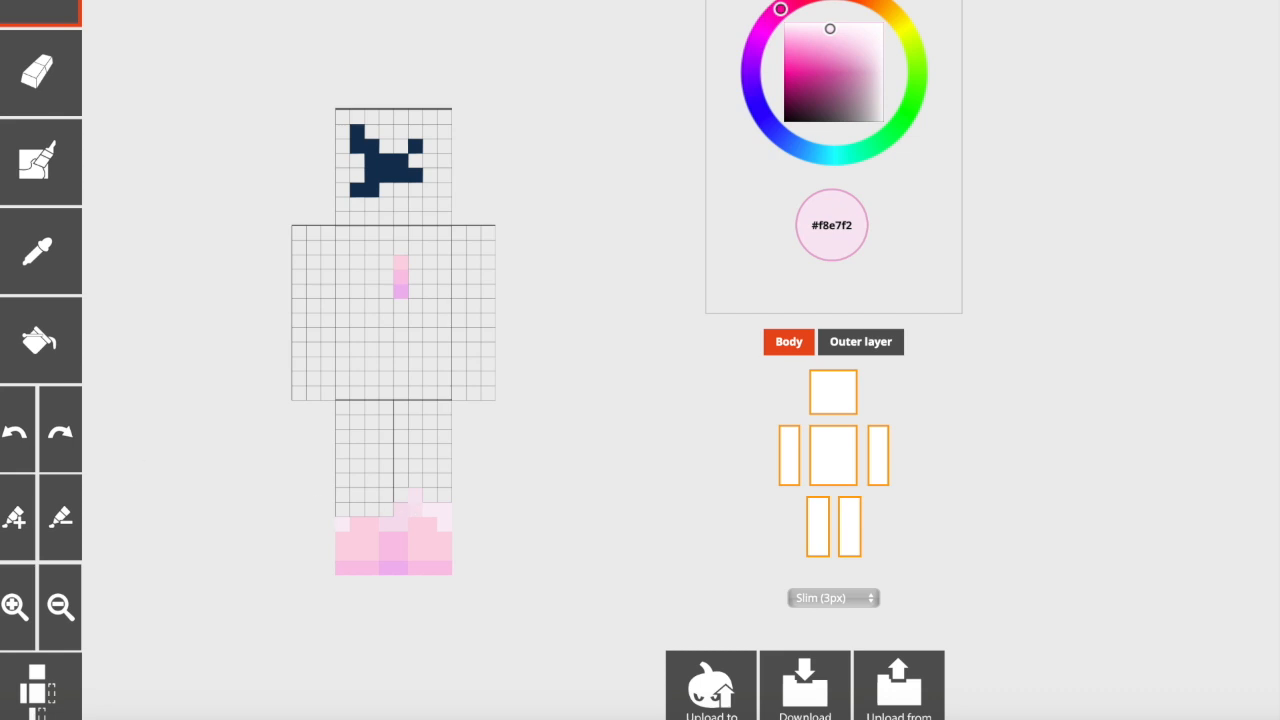
click(20, 433)
Show the outer layer and erase all paint from both feet and lower legs on both layers
click(837, 341)
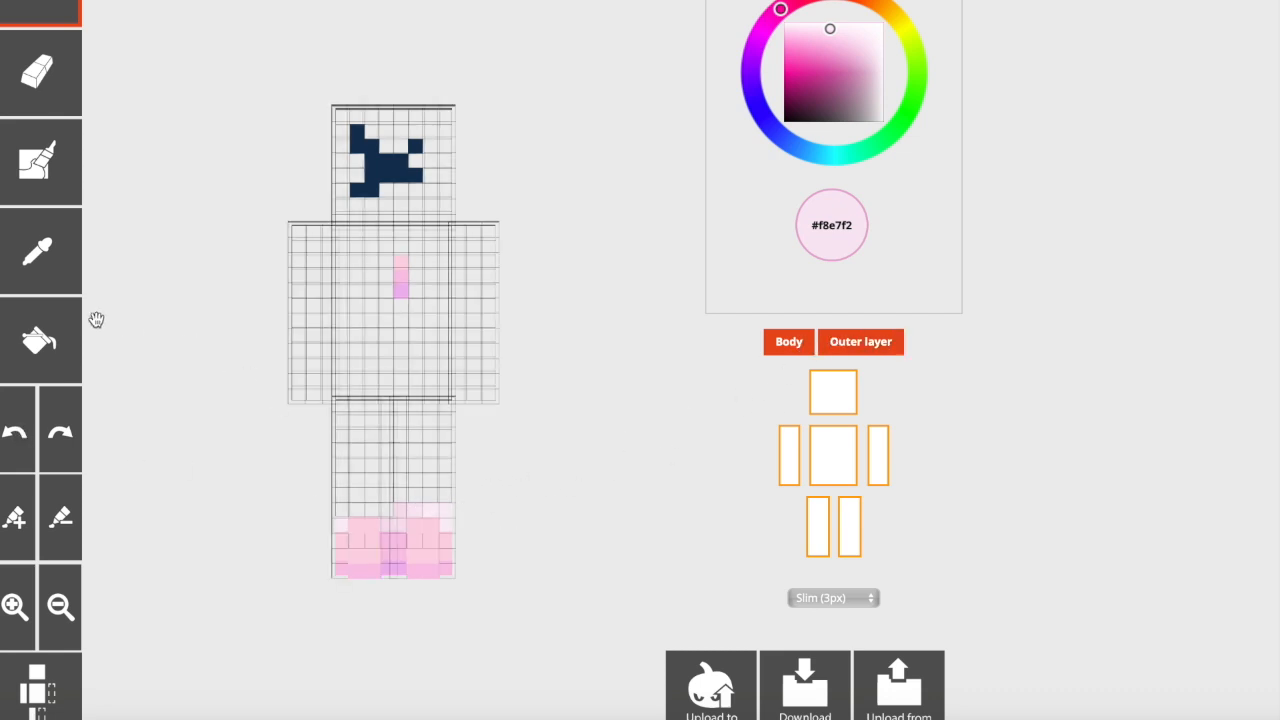
drag(560, 472, 545, 477)
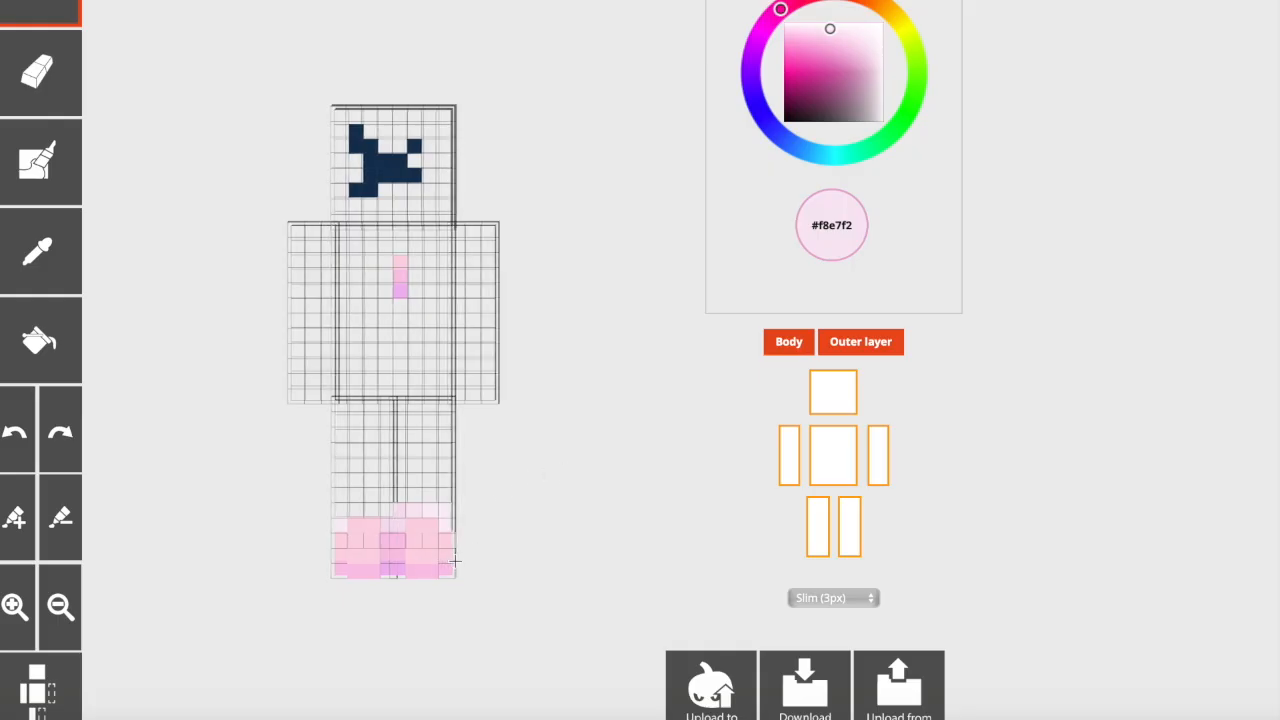
drag(546, 540, 402, 524)
drag(535, 512, 355, 525)
drag(654, 480, 329, 463)
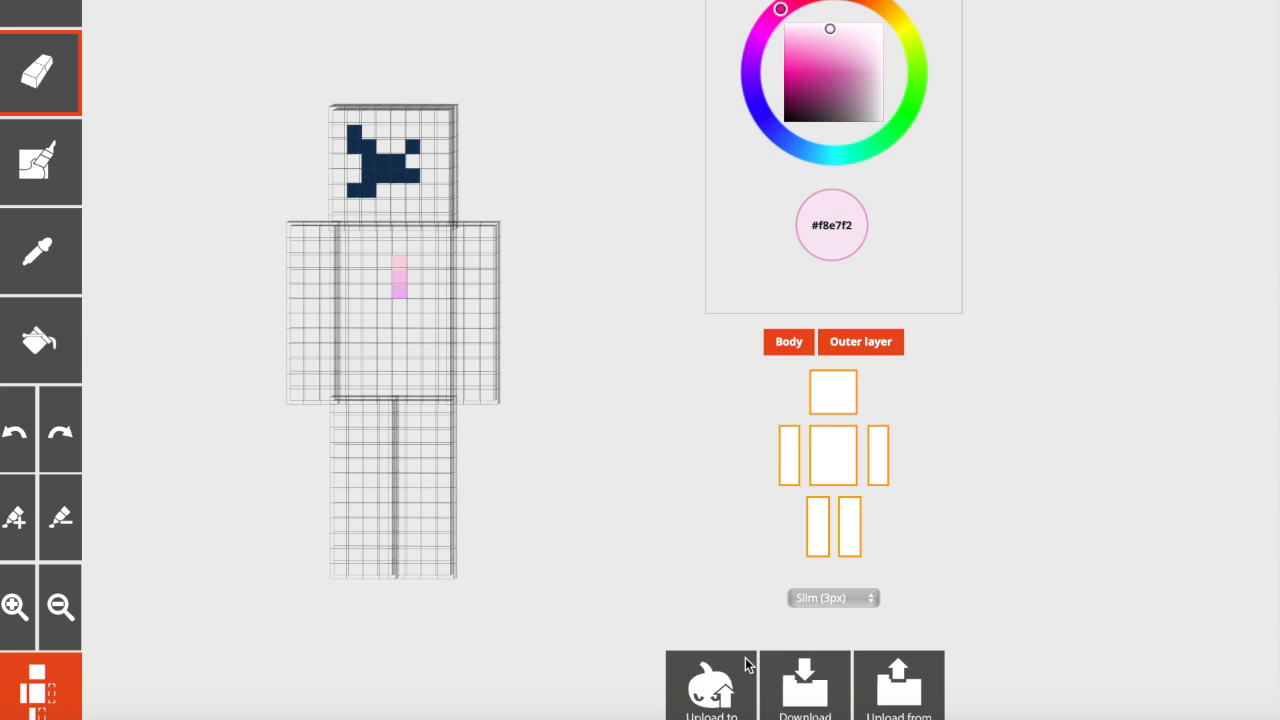
Hide the outer layer, shift the palette's #f1b6f1 to #dbaae9, and paint it as a new swatch pixel beneath the palette on the torso
click(852, 343)
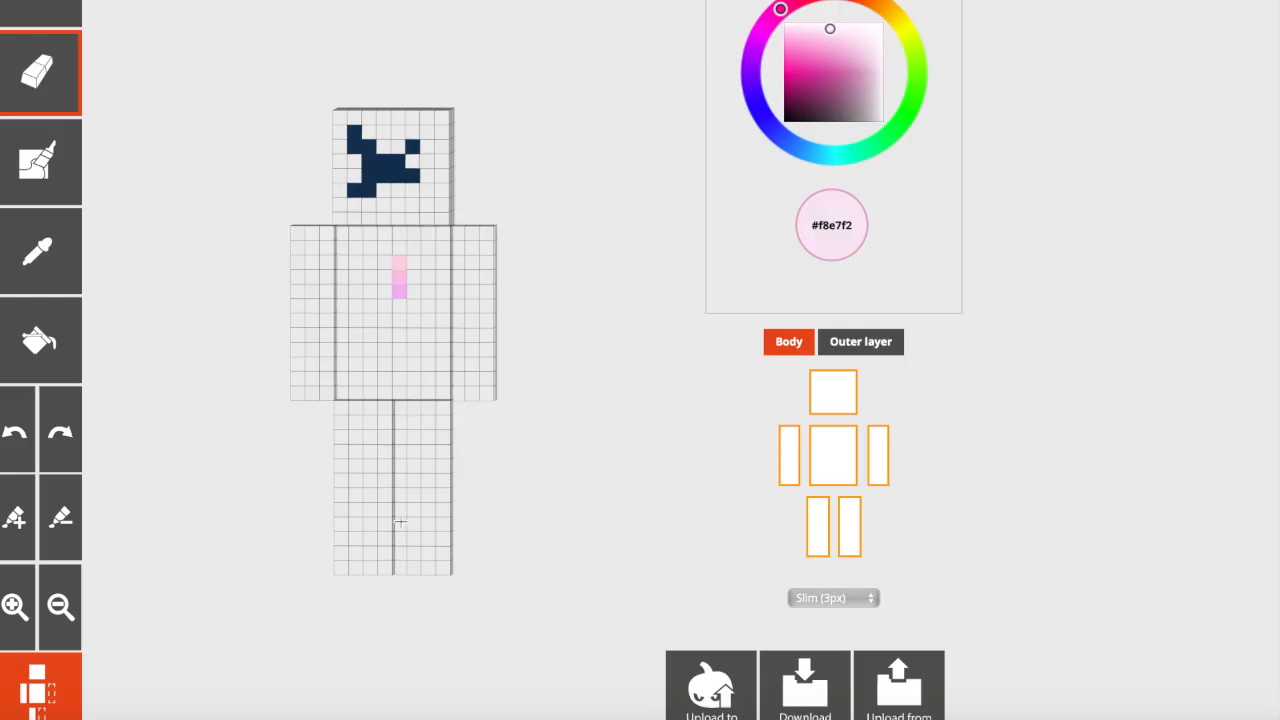
click(36, 246)
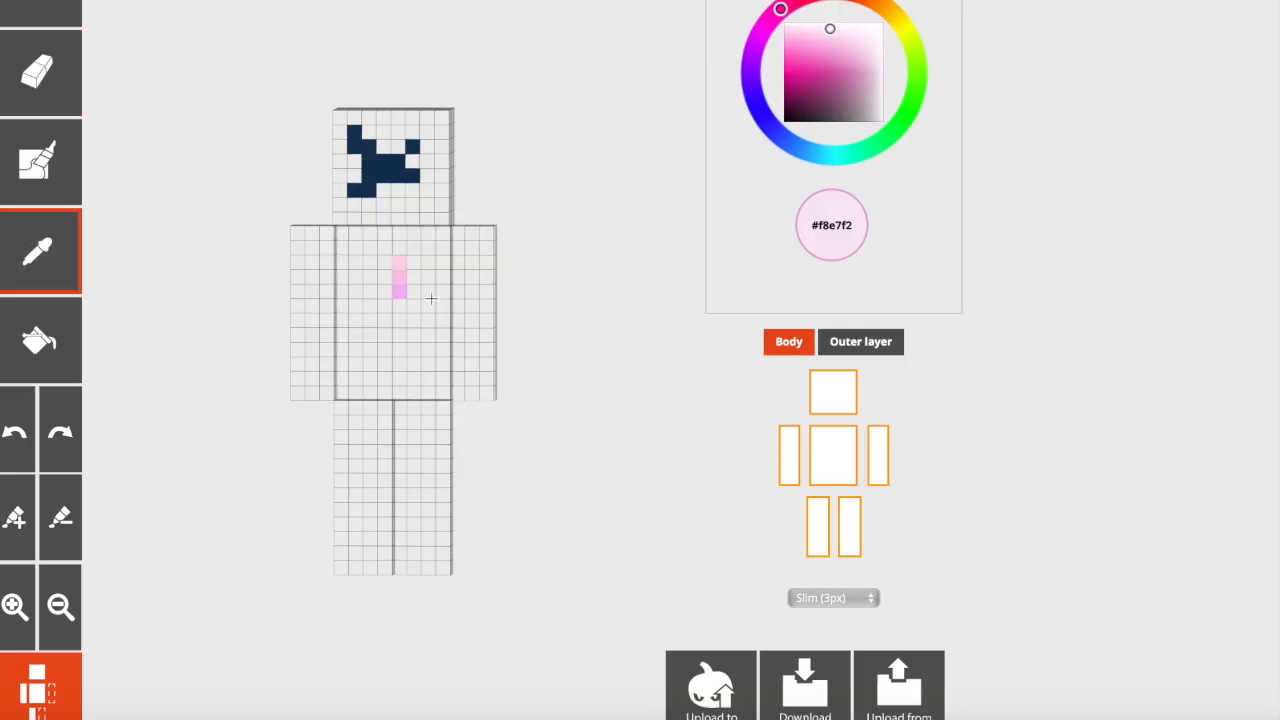
click(399, 292)
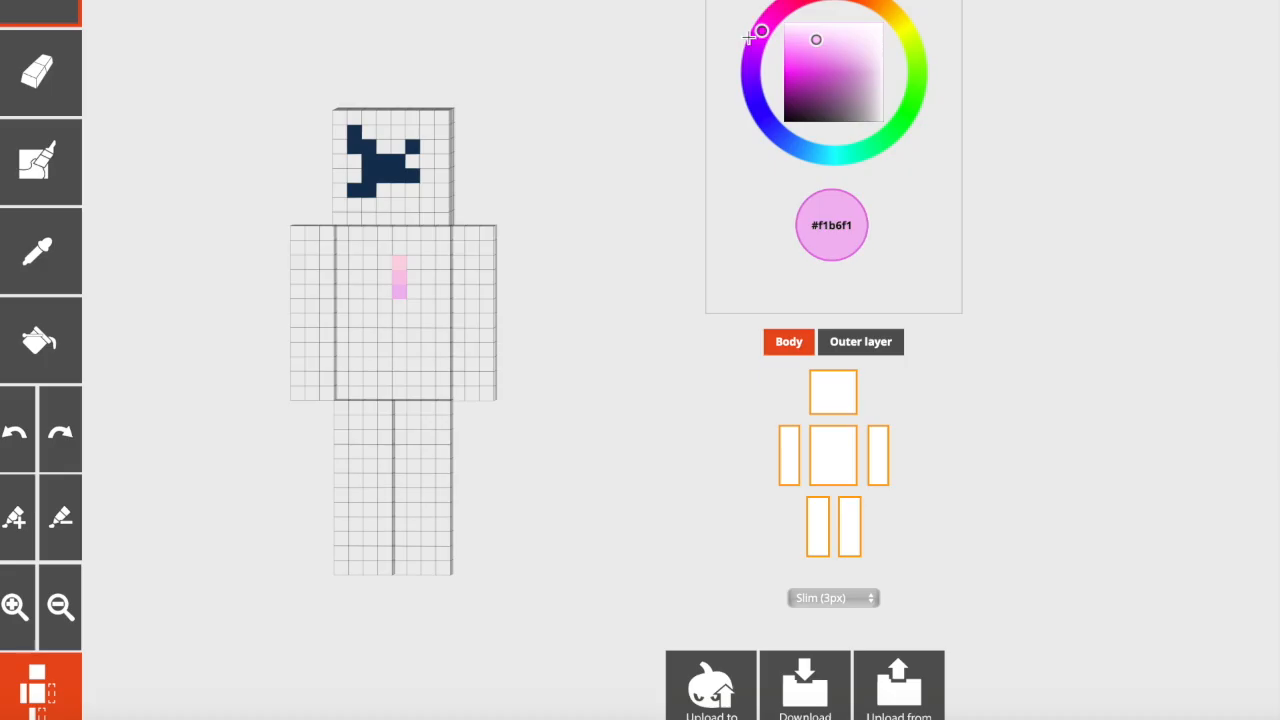
click(756, 47)
click(826, 44)
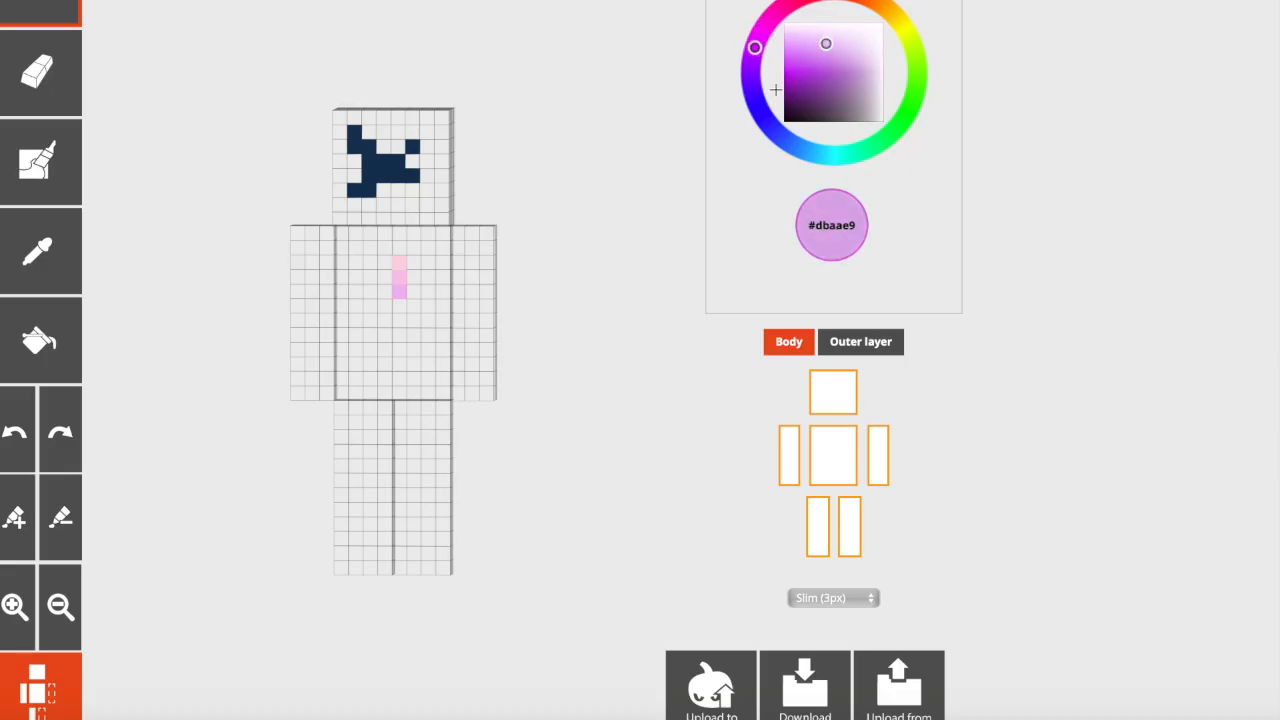
click(402, 306)
drag(517, 318, 522, 316)
Pick #fbd5e4 from the torso palette and fill the bottom ten rows on the front of both legs
click(70, 270)
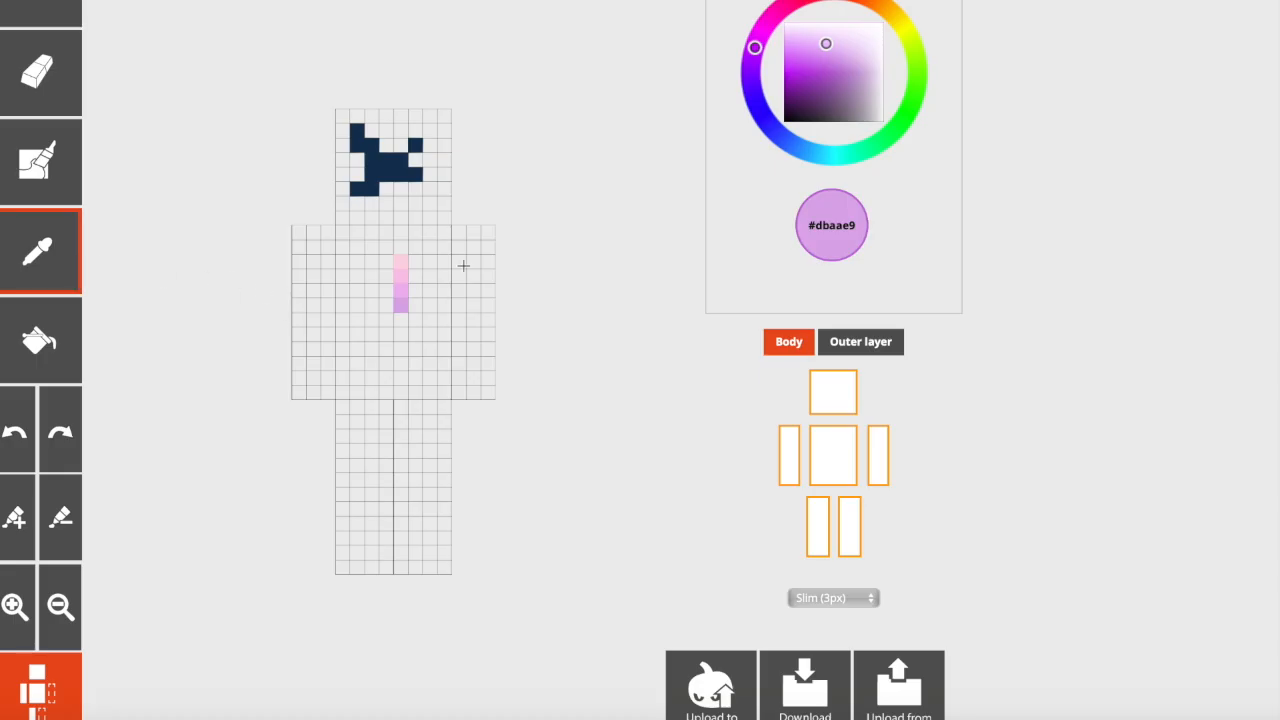
click(405, 262)
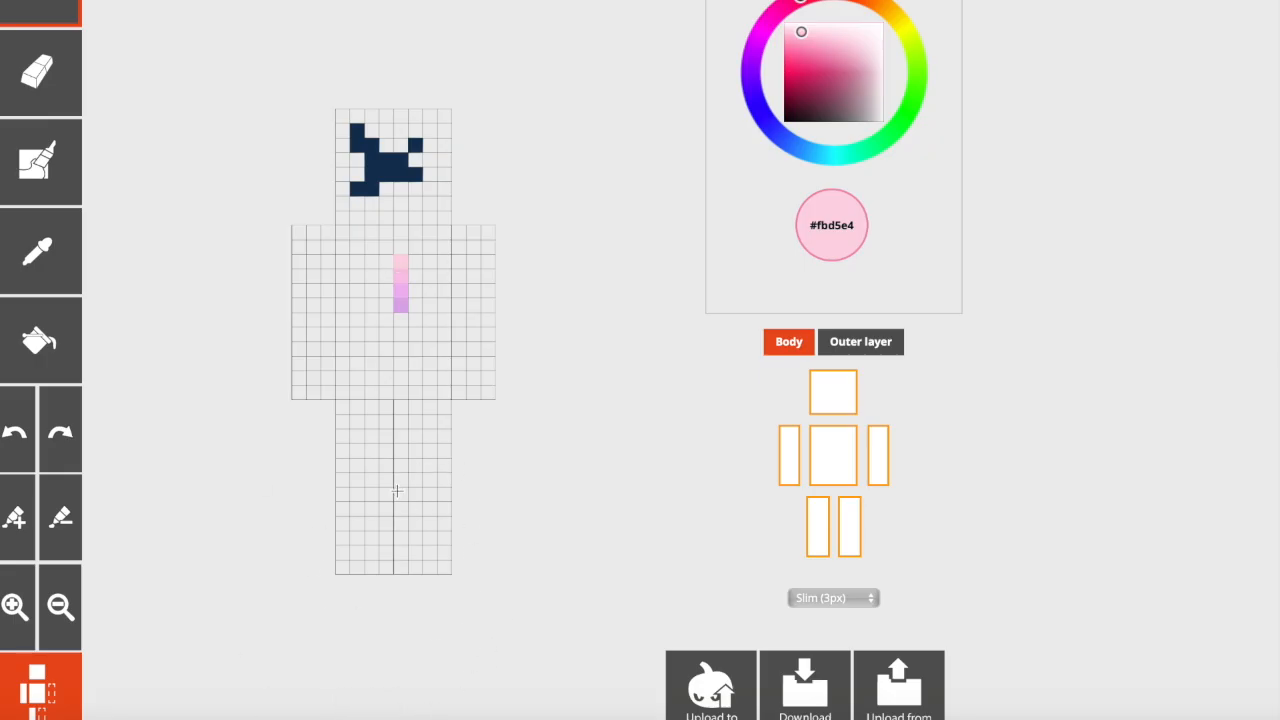
mouse_move(442, 569)
mouse_down()
mouse_move(405, 566)
mouse_move(440, 552)
mouse_move(448, 434)
mouse_move(343, 486)
mouse_move(420, 477)
mouse_move(433, 532)
mouse_up()
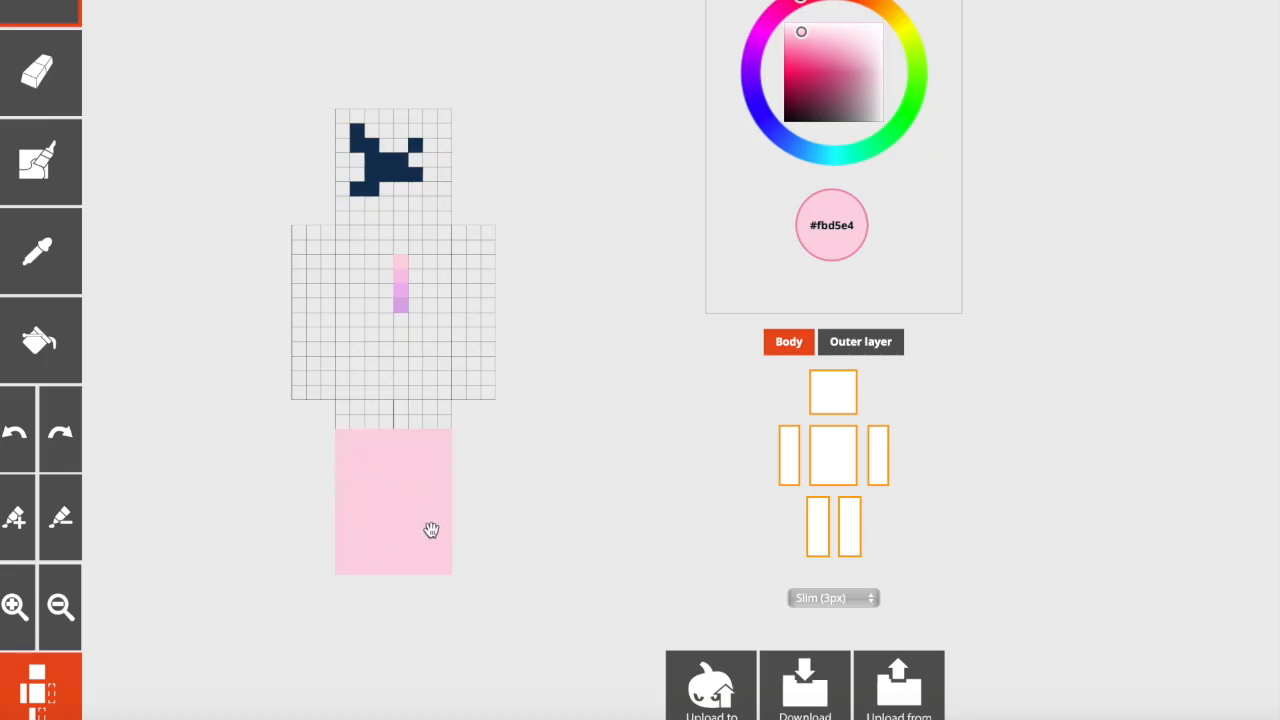
Erase the top pink row on both legs' fronts, plus the inner and outer corner pixels of the row below
click(37, 84)
drag(348, 436, 508, 437)
click(851, 345)
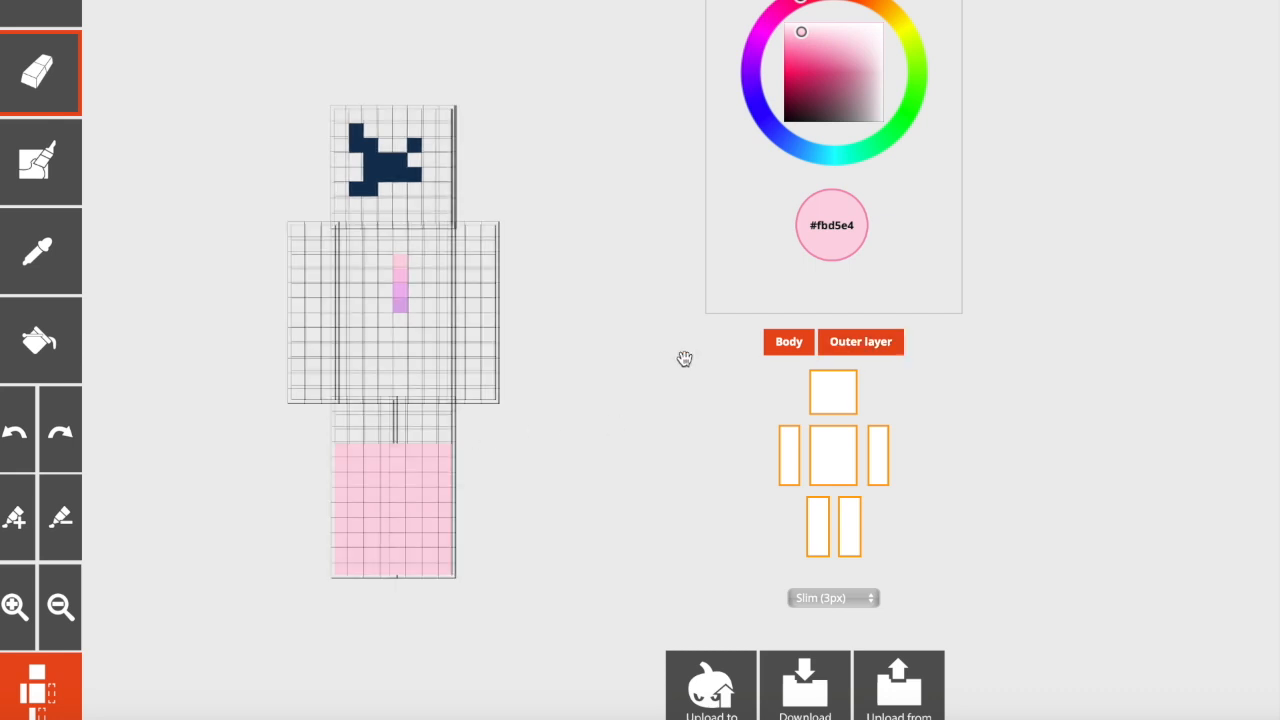
click(849, 351)
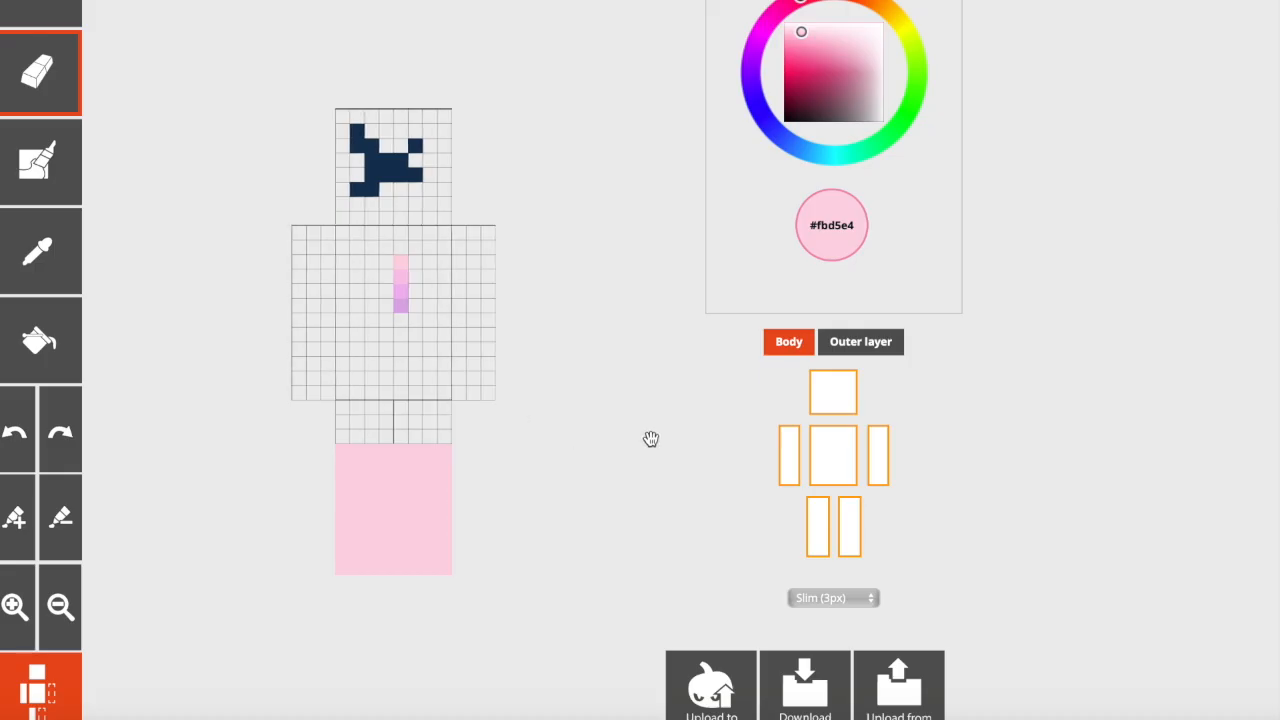
drag(389, 452, 397, 453)
click(443, 458)
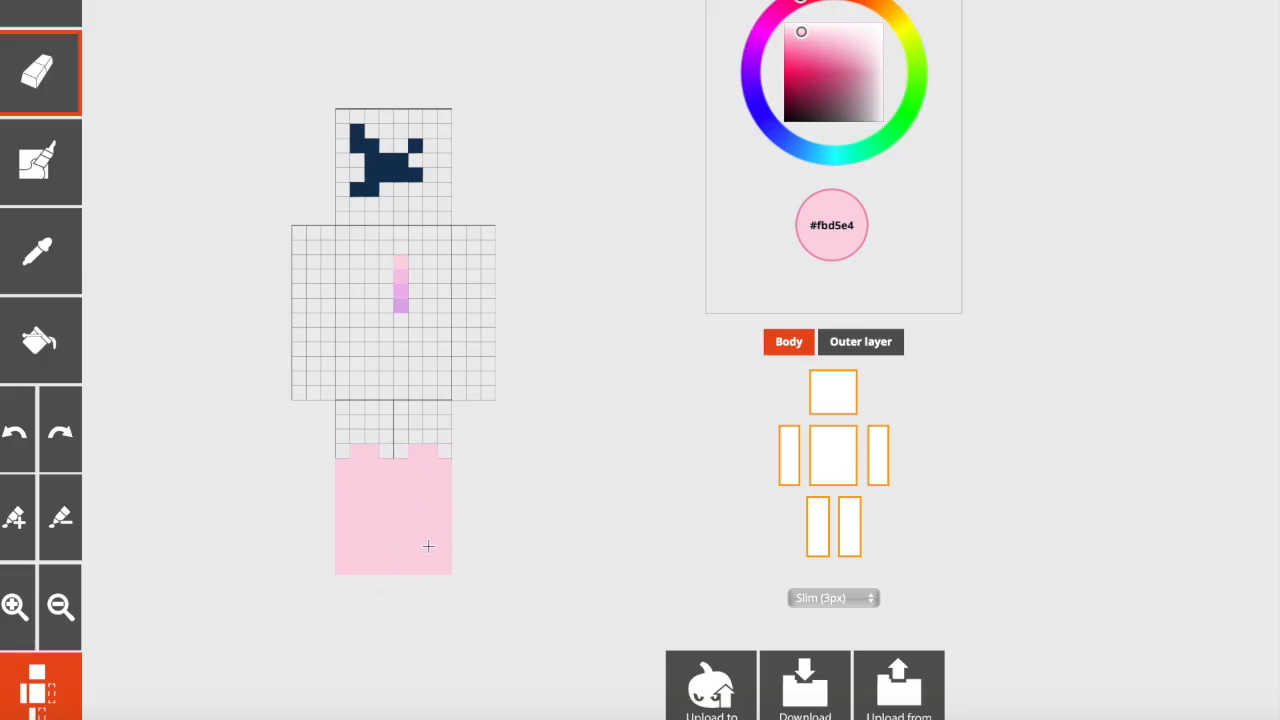
Erase the remaining pixels of the notched top row on both legs, then check the shape with the outer layer shown and hide it
click(20, 245)
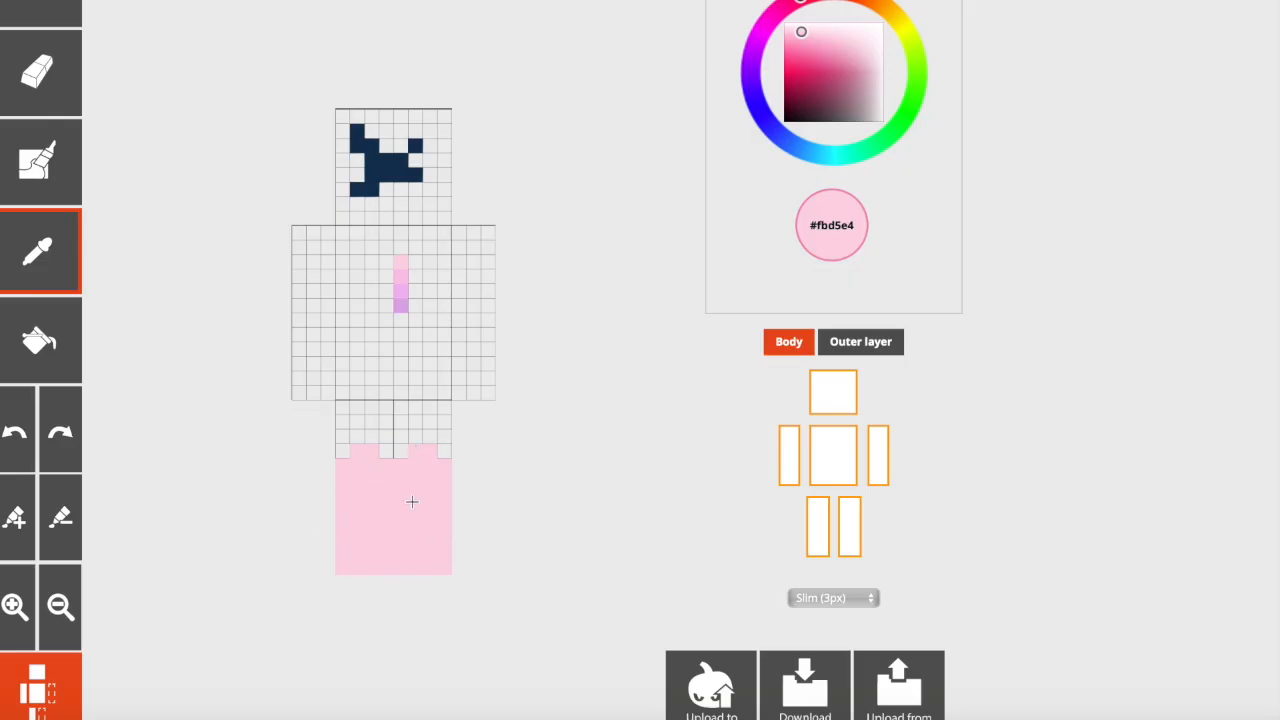
mouse_move(529, 517)
mouse_down()
mouse_move(437, 489)
mouse_move(542, 488)
mouse_up()
click(55, 79)
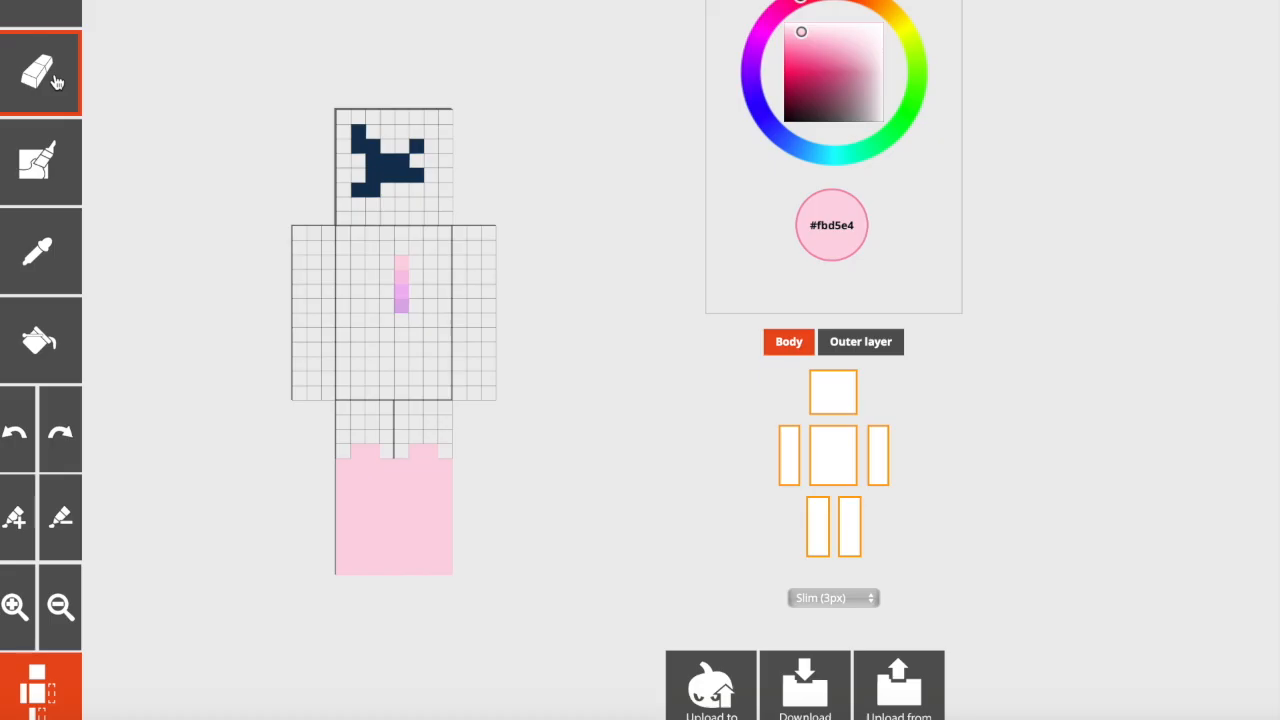
drag(408, 452, 431, 453)
click(840, 346)
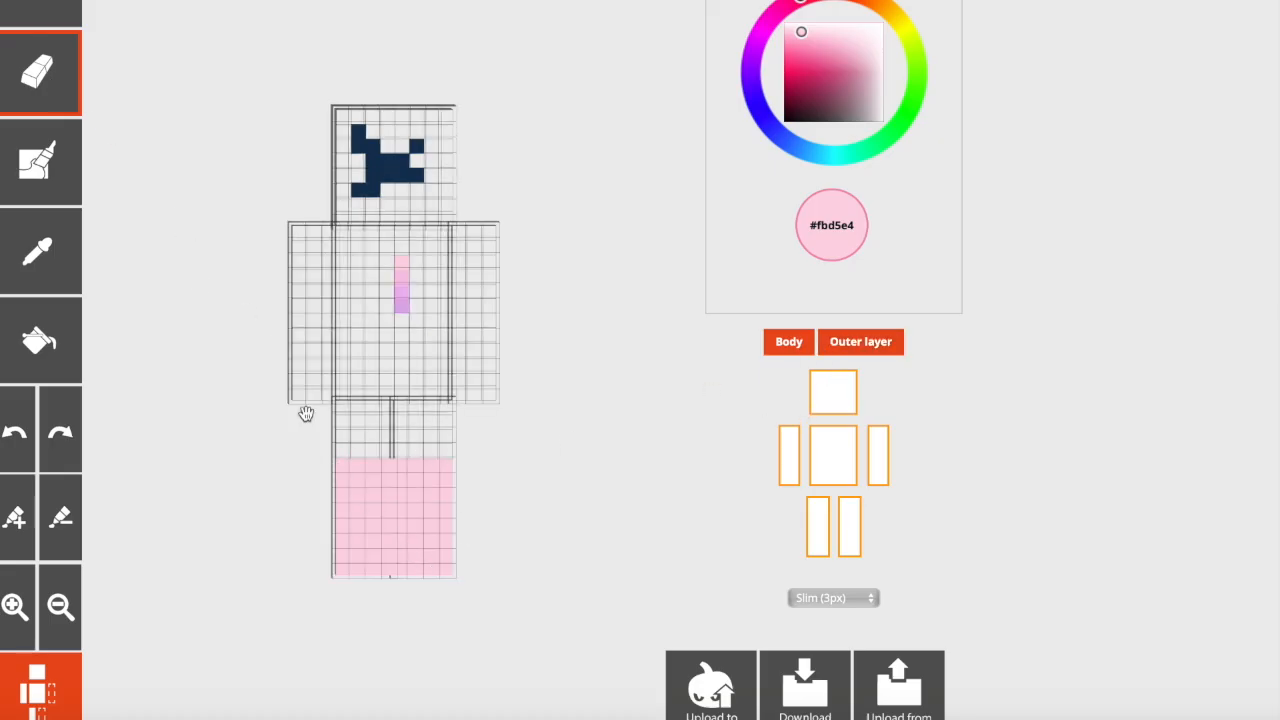
click(868, 343)
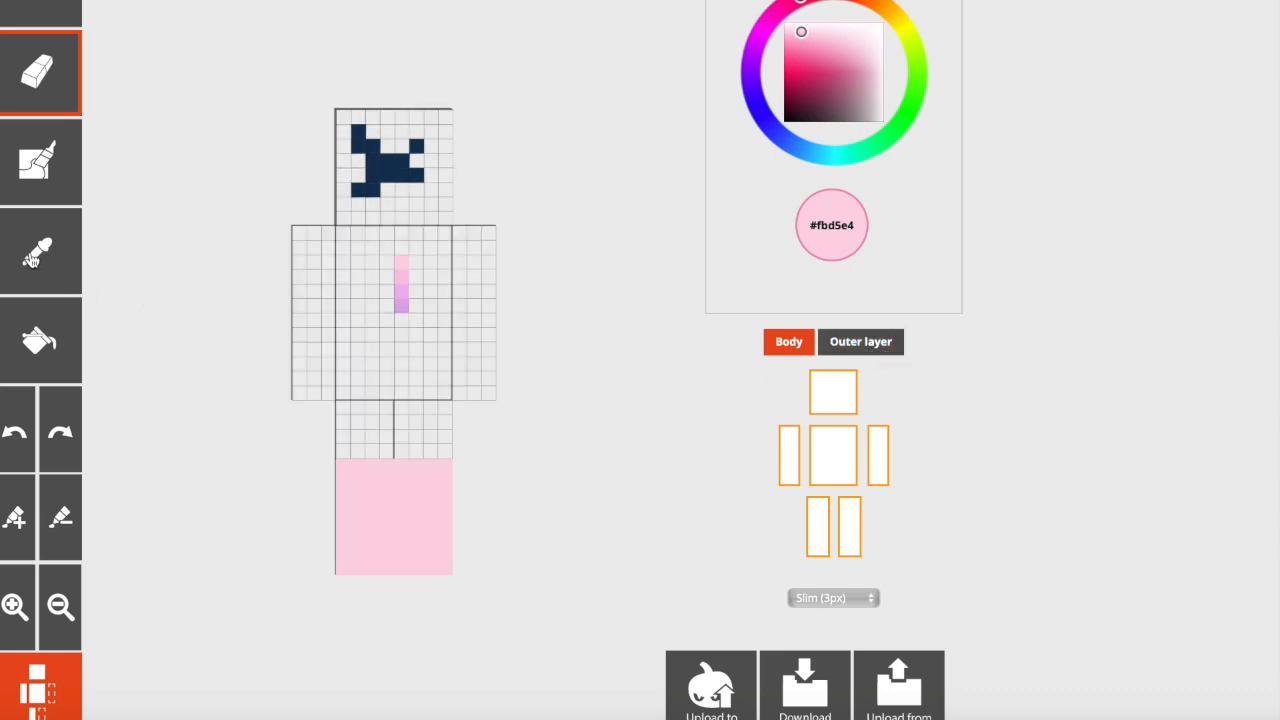
Pick #dbaae9 from the palette and paint the innermost column of each lower leg's front
click(36, 254)
click(400, 307)
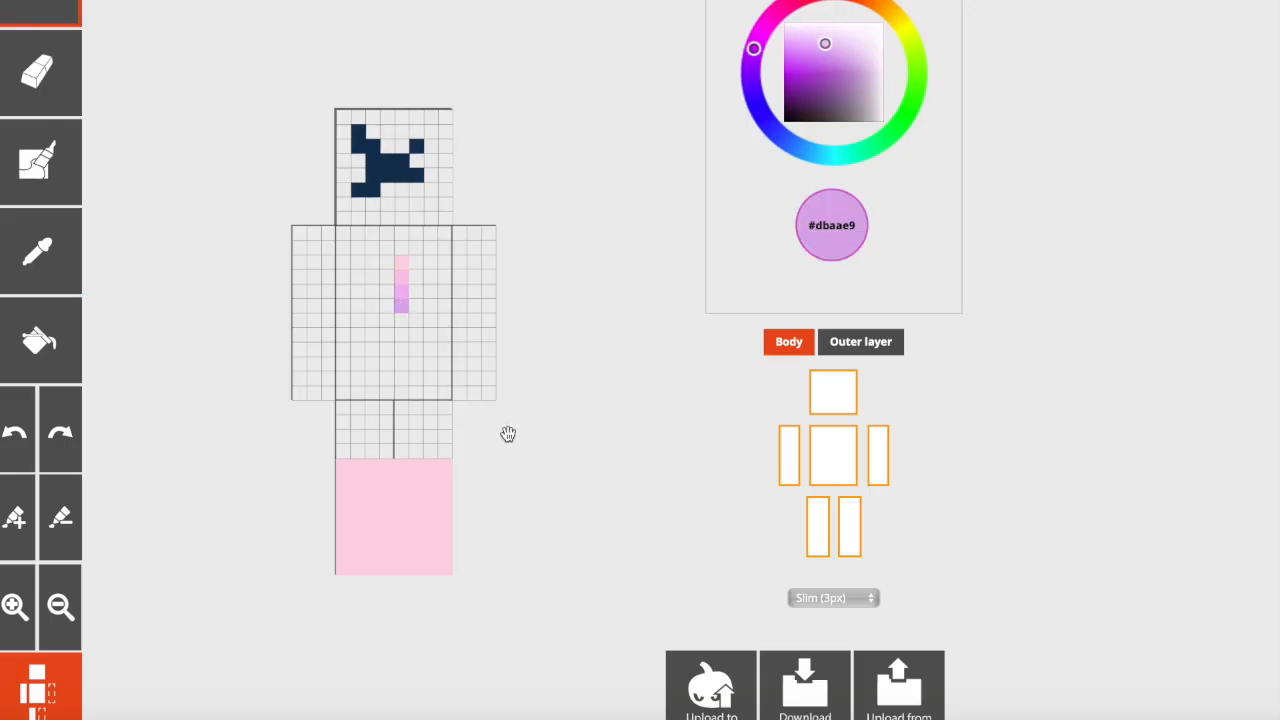
drag(400, 461, 395, 572)
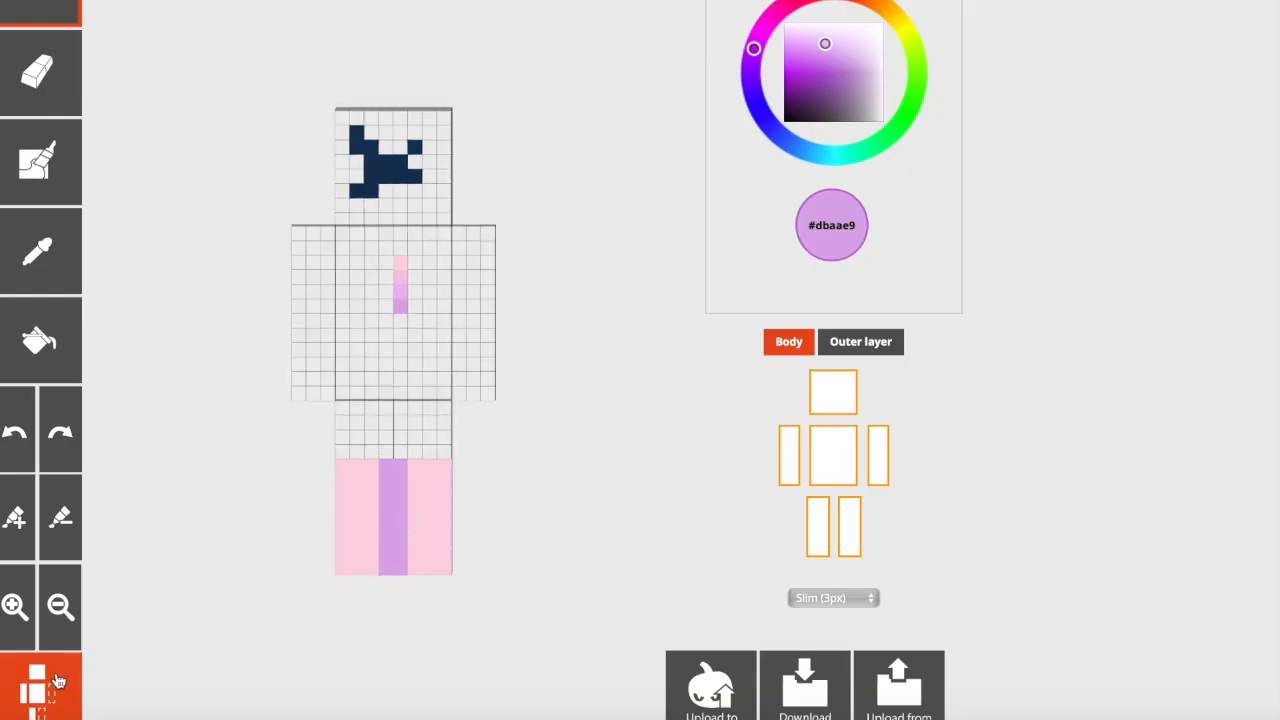
Pick #f1b6f1 and paint the columns beside the central stripe and the bottom two rows of both feet, comparing with the outer layer on
click(36, 236)
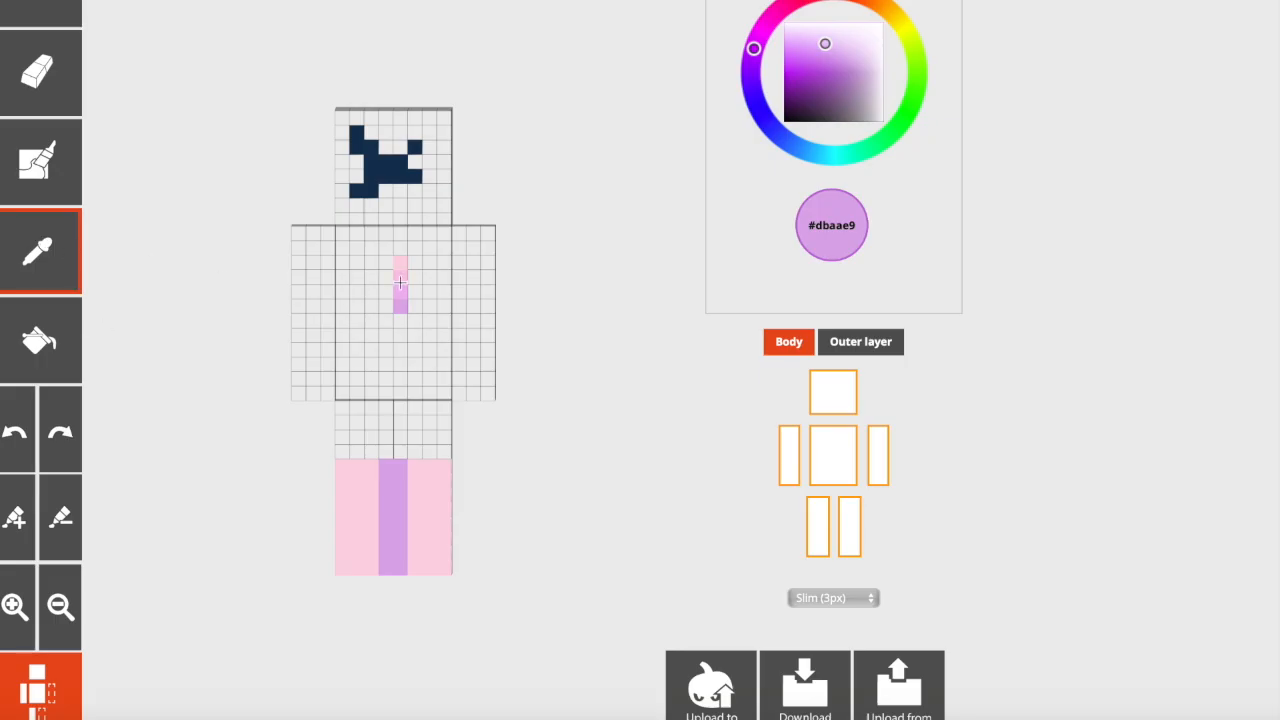
click(400, 291)
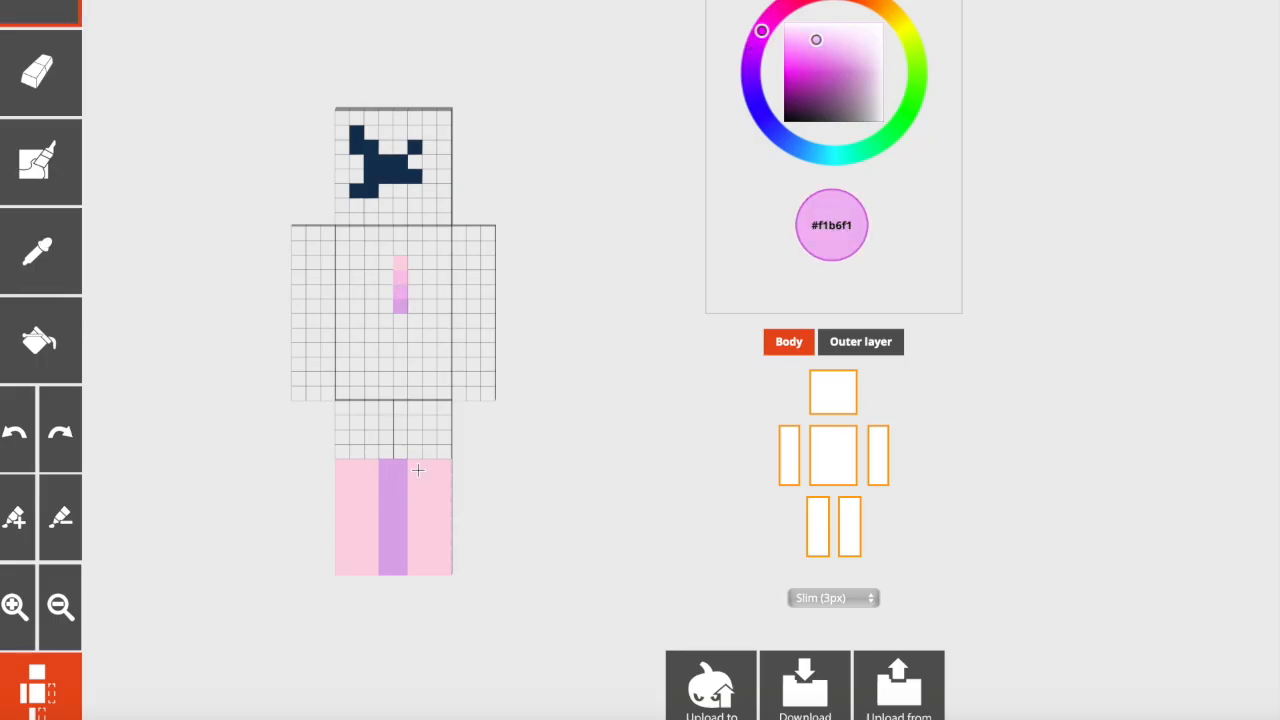
drag(416, 462, 416, 488)
drag(417, 515, 413, 568)
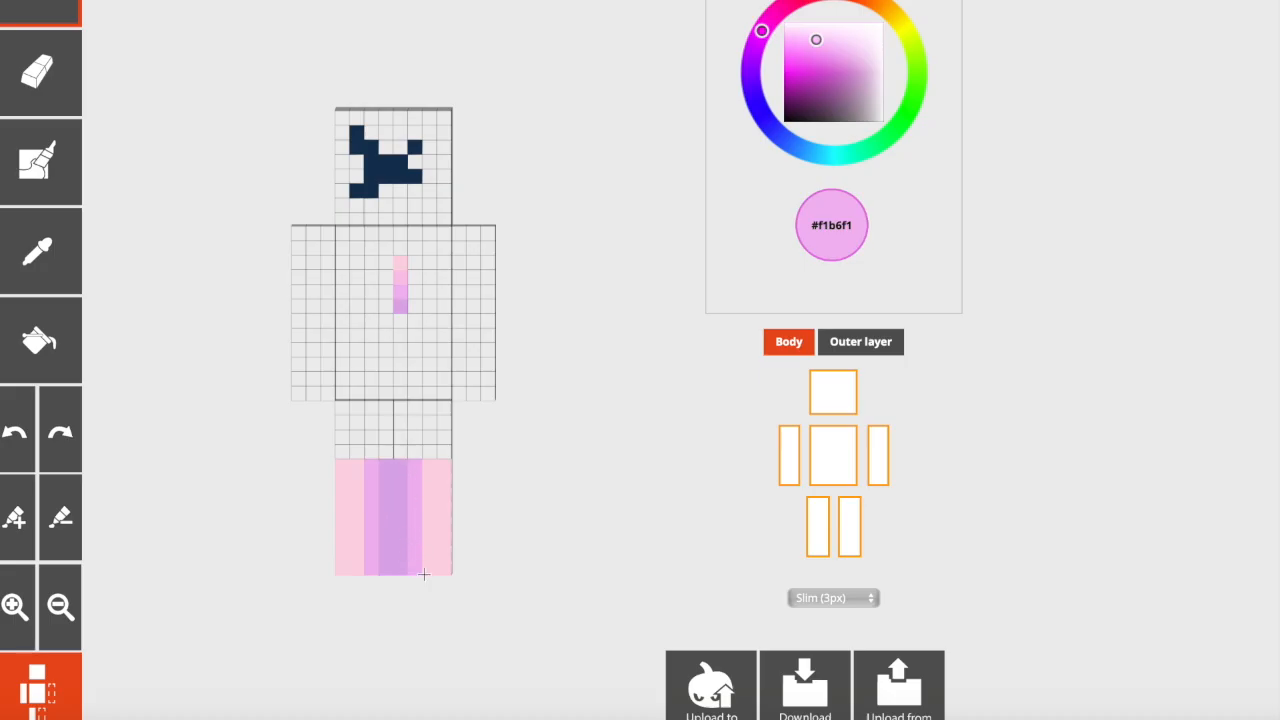
mouse_move(426, 570)
mouse_down()
mouse_move(446, 569)
mouse_move(430, 552)
mouse_up()
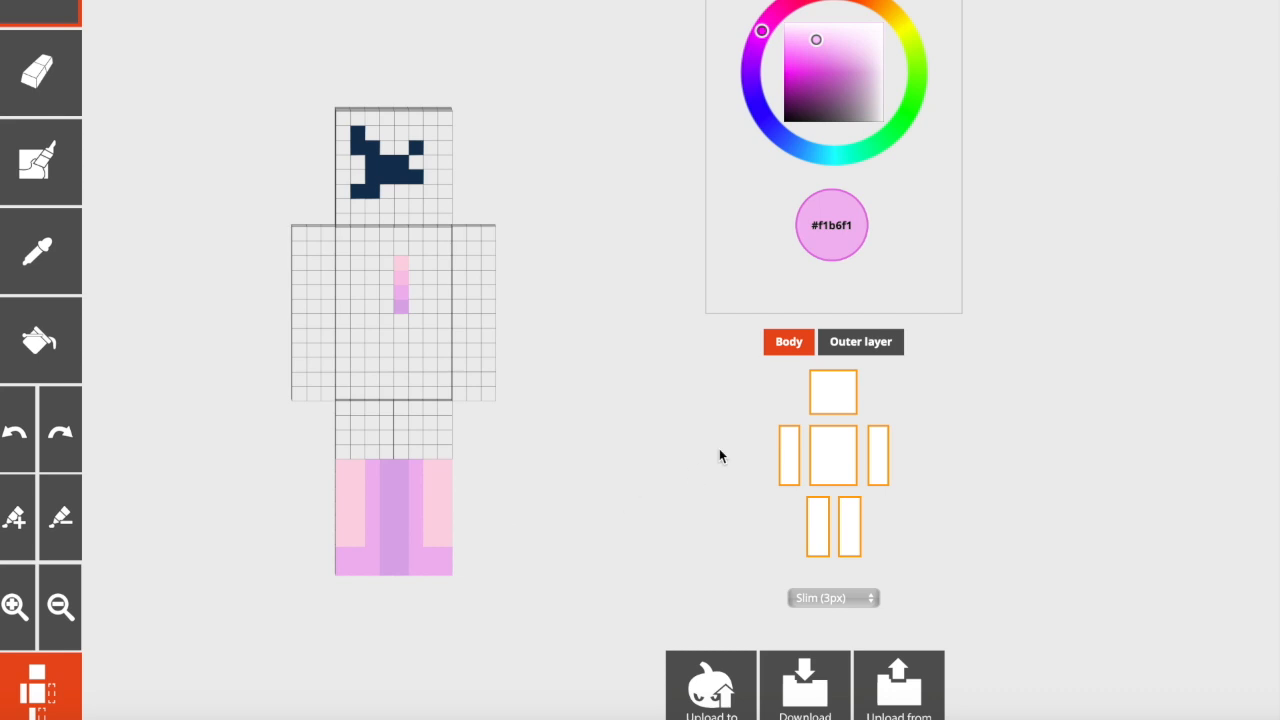
click(830, 341)
click(828, 342)
click(862, 341)
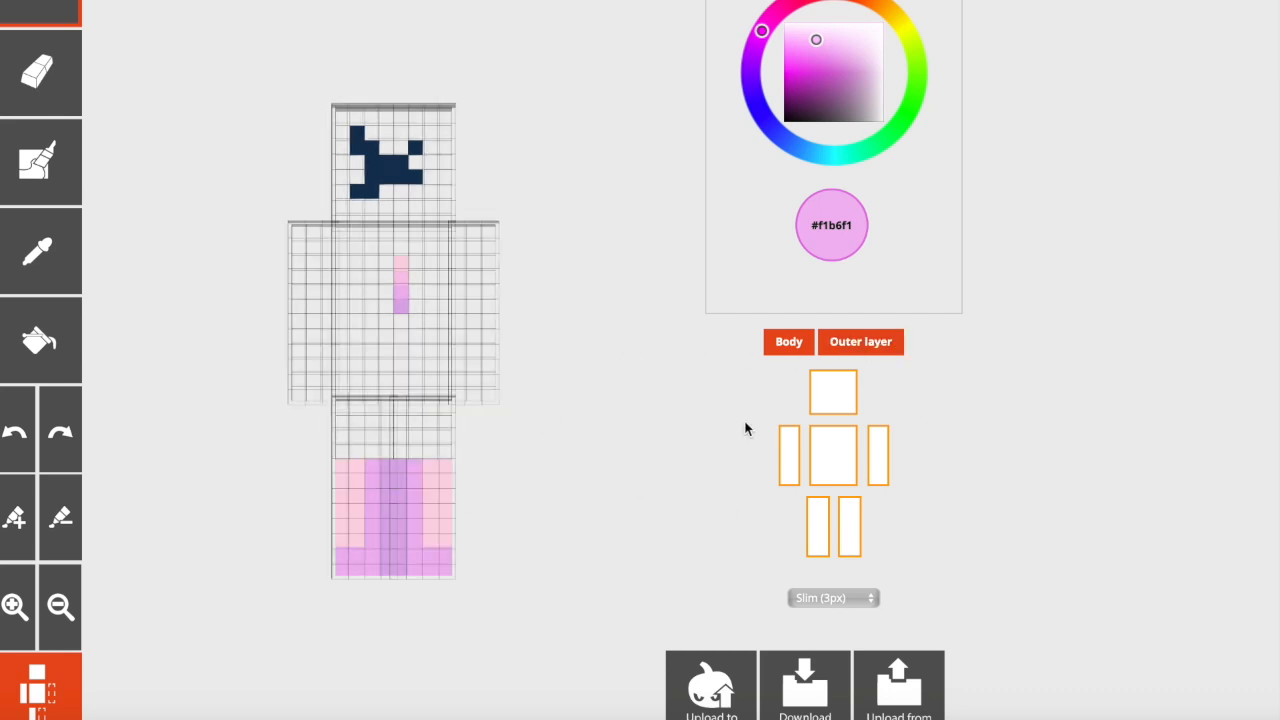
click(871, 343)
Pick #f8c4e7 from the palette, recolour the light pink outer areas on both legs' fronts, and toggle the outer layer to compare
click(14, 252)
click(415, 502)
click(8, 252)
click(402, 279)
mouse_move(441, 473)
mouse_down()
mouse_move(430, 468)
mouse_move(434, 534)
mouse_move(448, 481)
mouse_up()
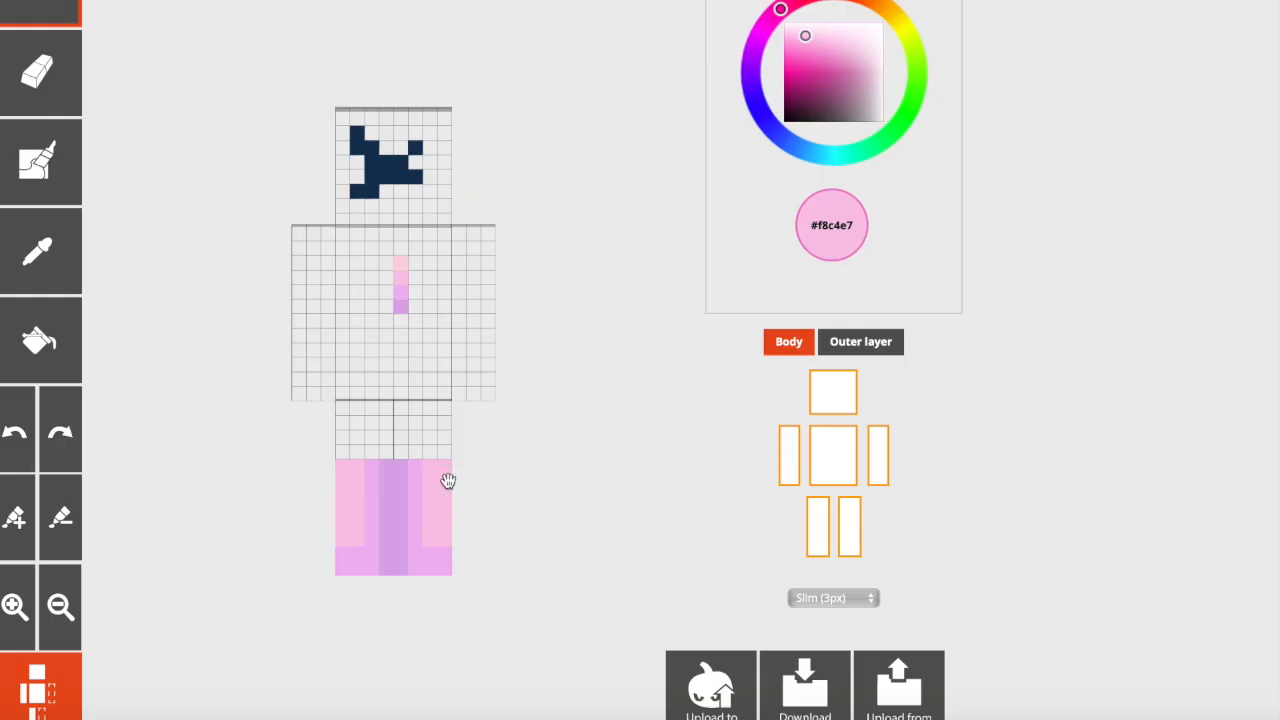
click(884, 350)
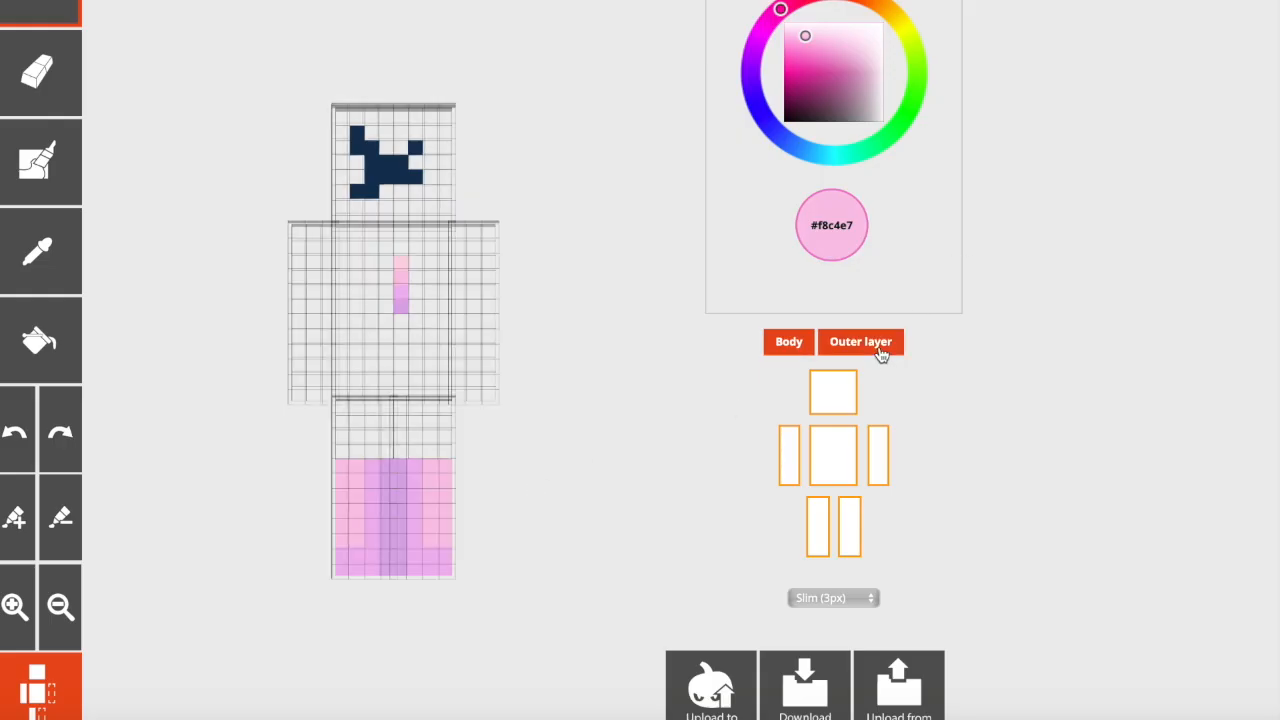
click(880, 343)
Paint a highlight one pixel wide and two high on each leg's front using #fbd5e4 and #fbd0e1, comparing with the outer layer on
click(75, 282)
click(400, 265)
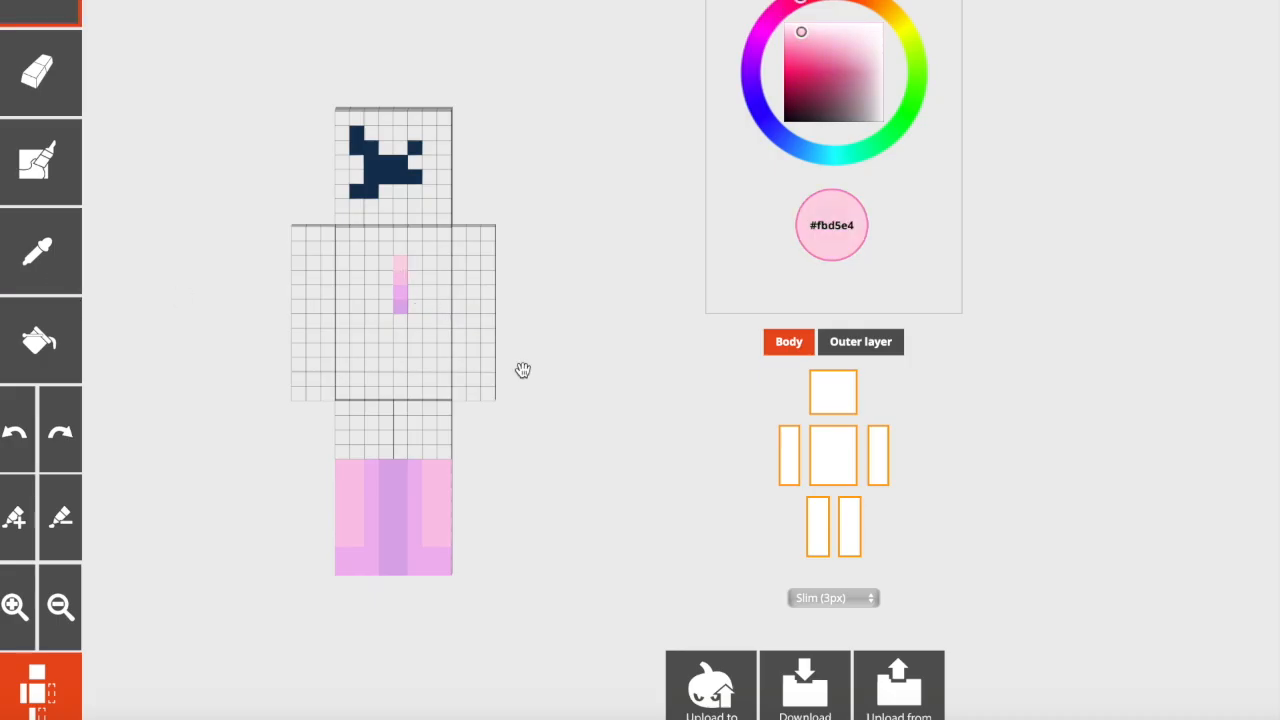
click(897, 345)
click(887, 346)
click(861, 344)
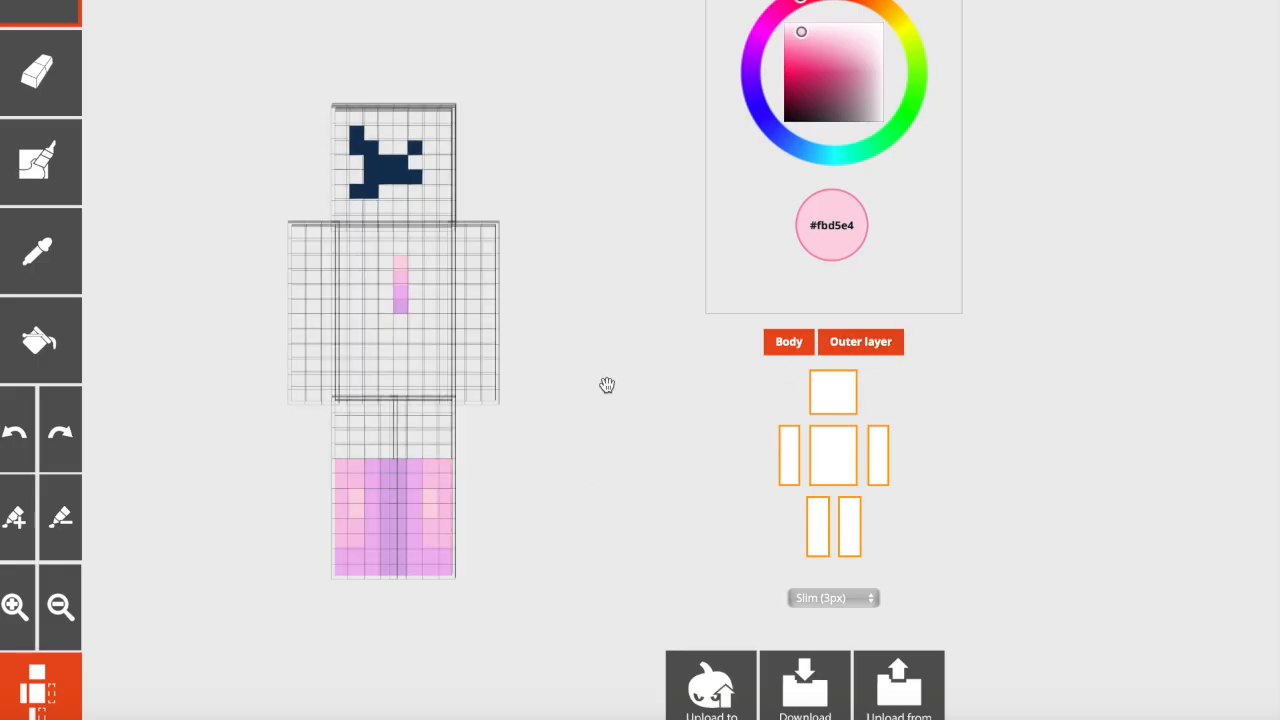
click(840, 346)
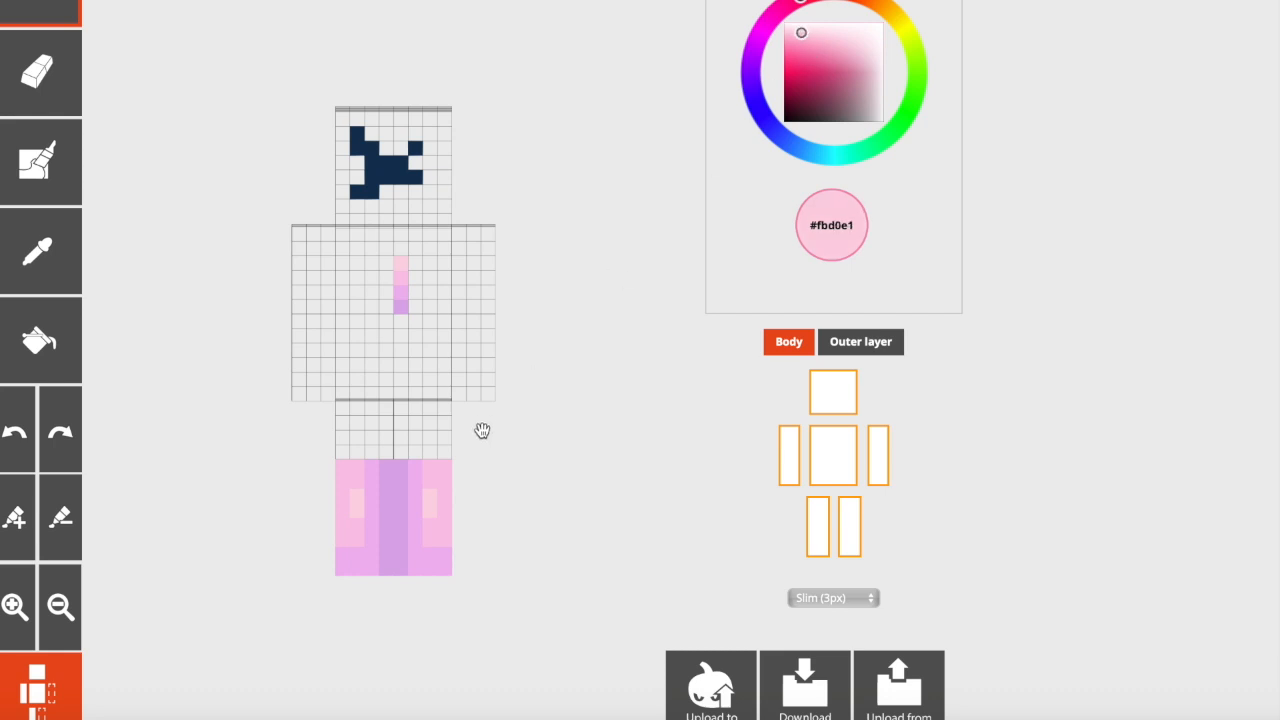
click(828, 345)
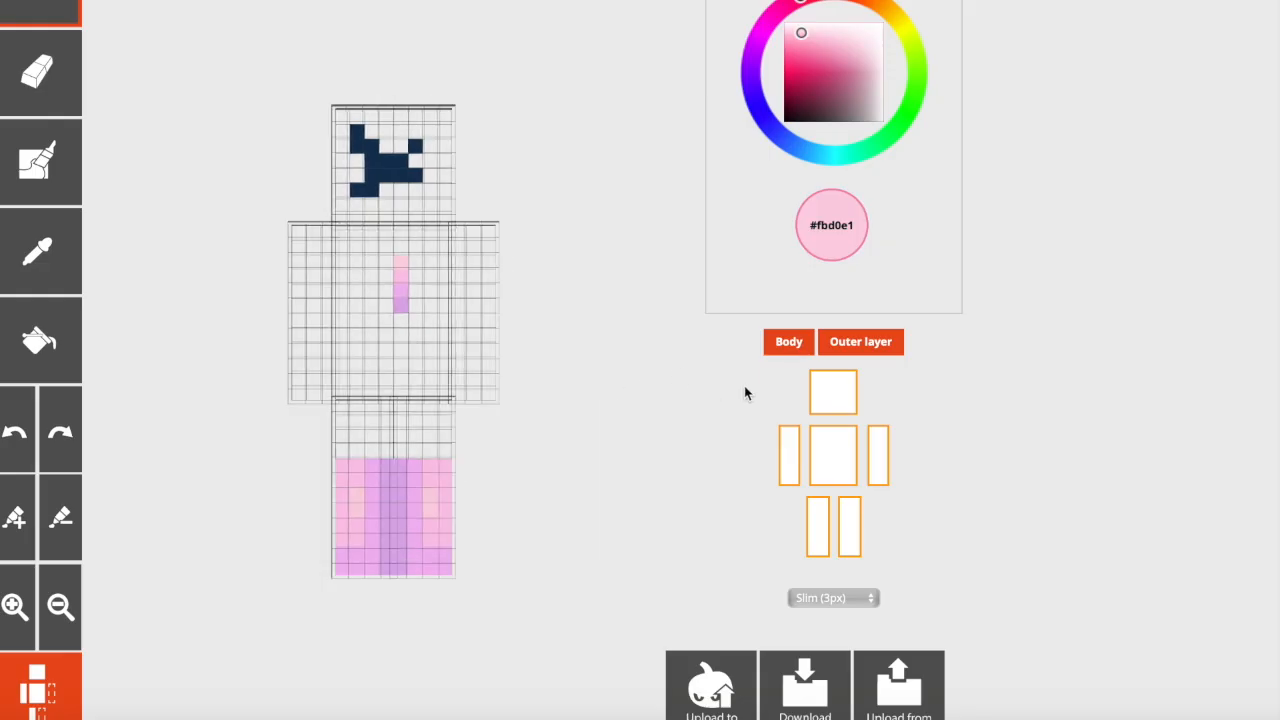
click(838, 350)
Extend the middle columns of both legs up one row with #f1b6f1 and #f8c4e7, and show the outer layer
click(37, 258)
click(411, 465)
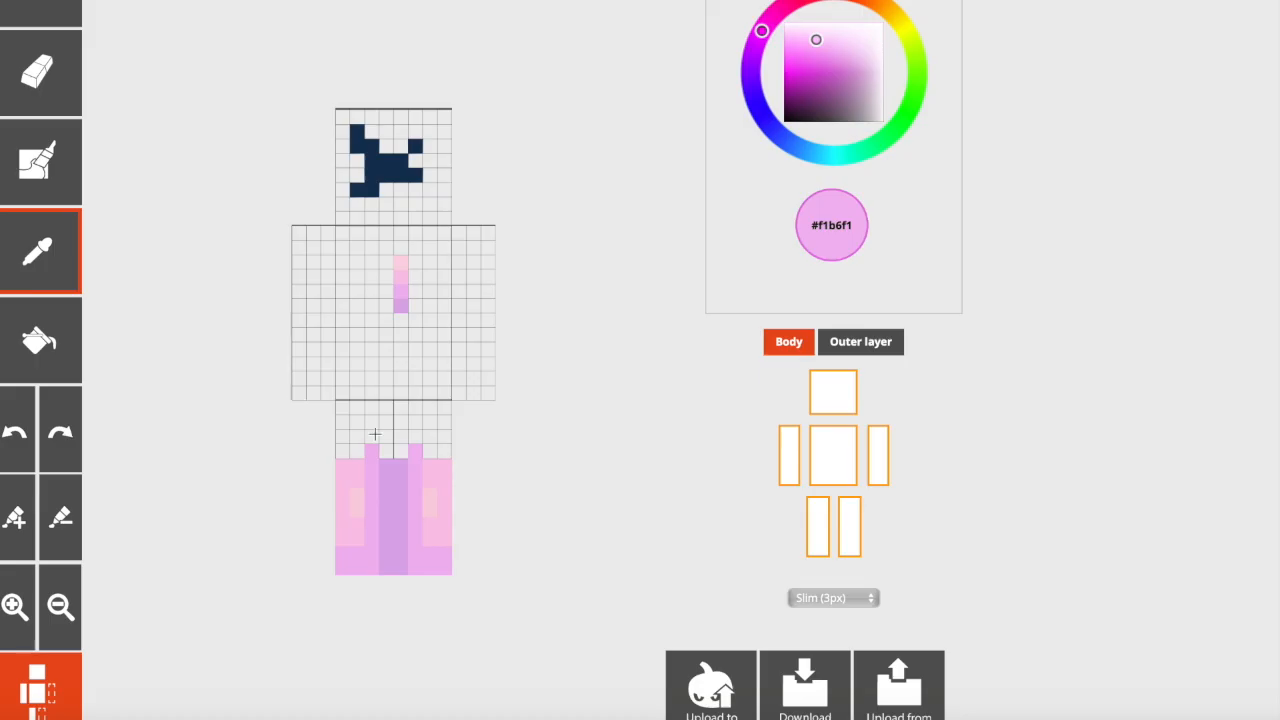
click(430, 466)
click(843, 347)
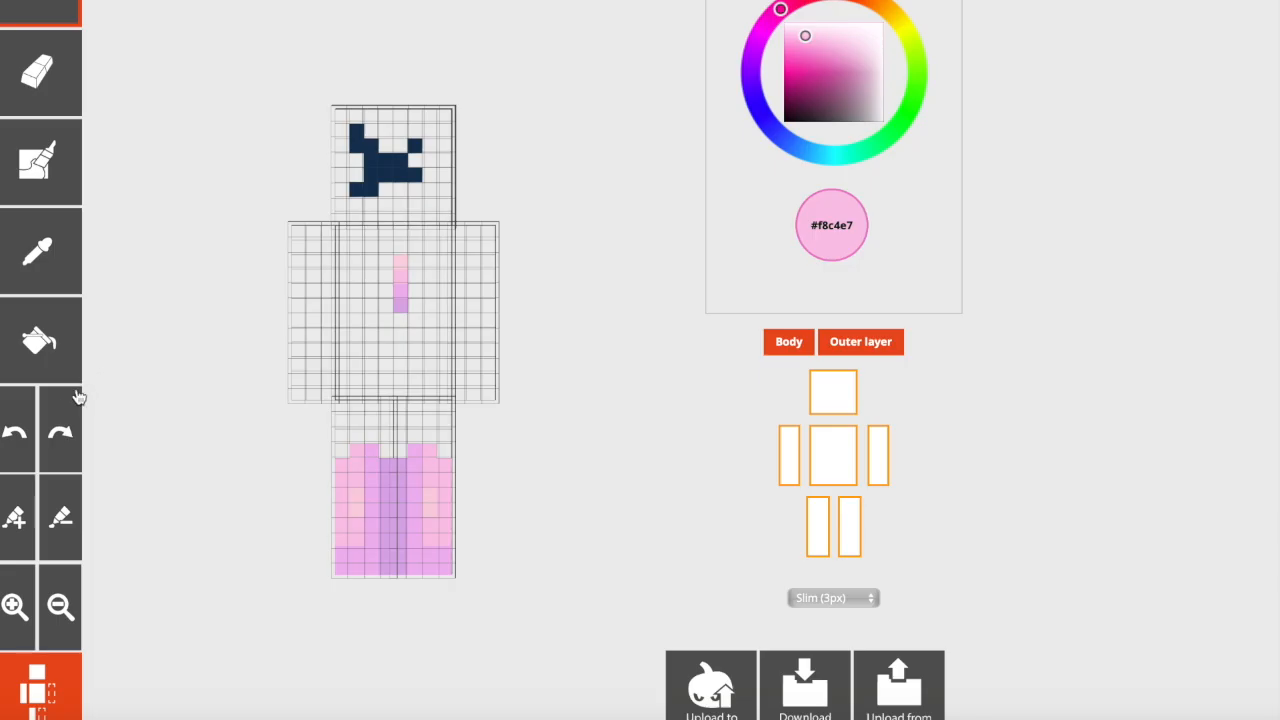
Pick #f1b6f1 from the foot and paint the two middle pixels of each foot's bottom row on the outer layer
click(40, 282)
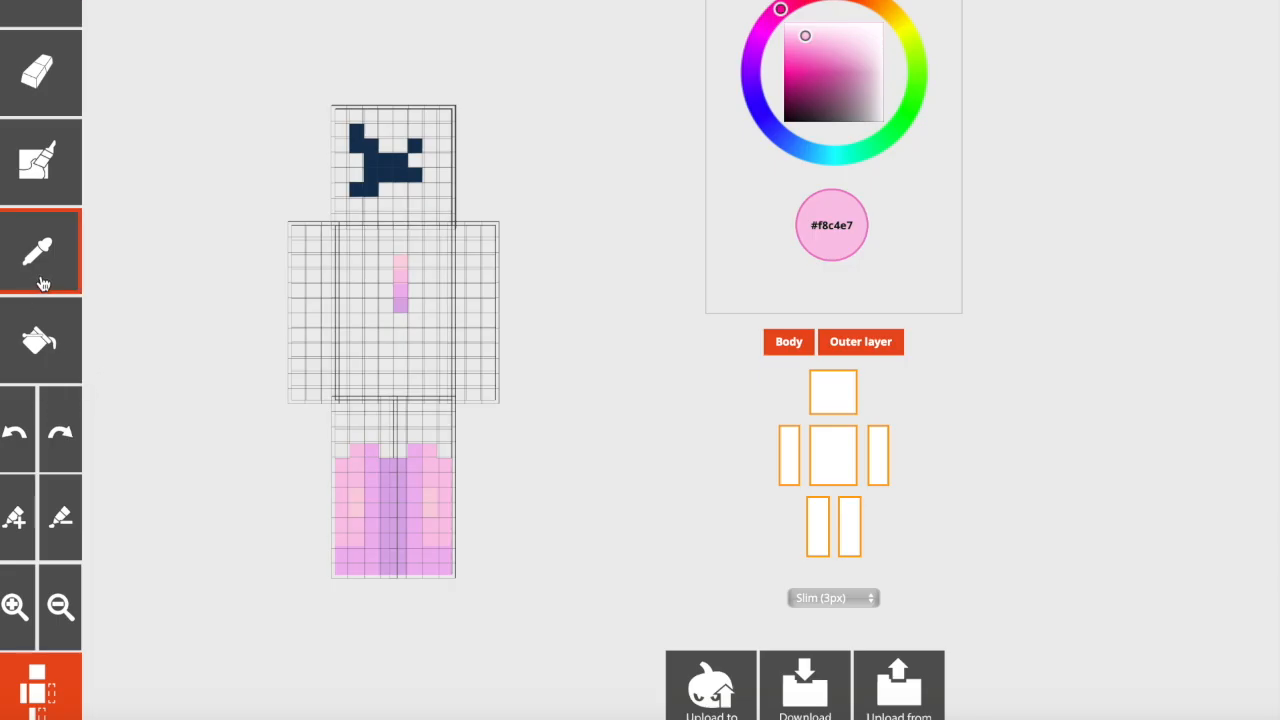
click(839, 366)
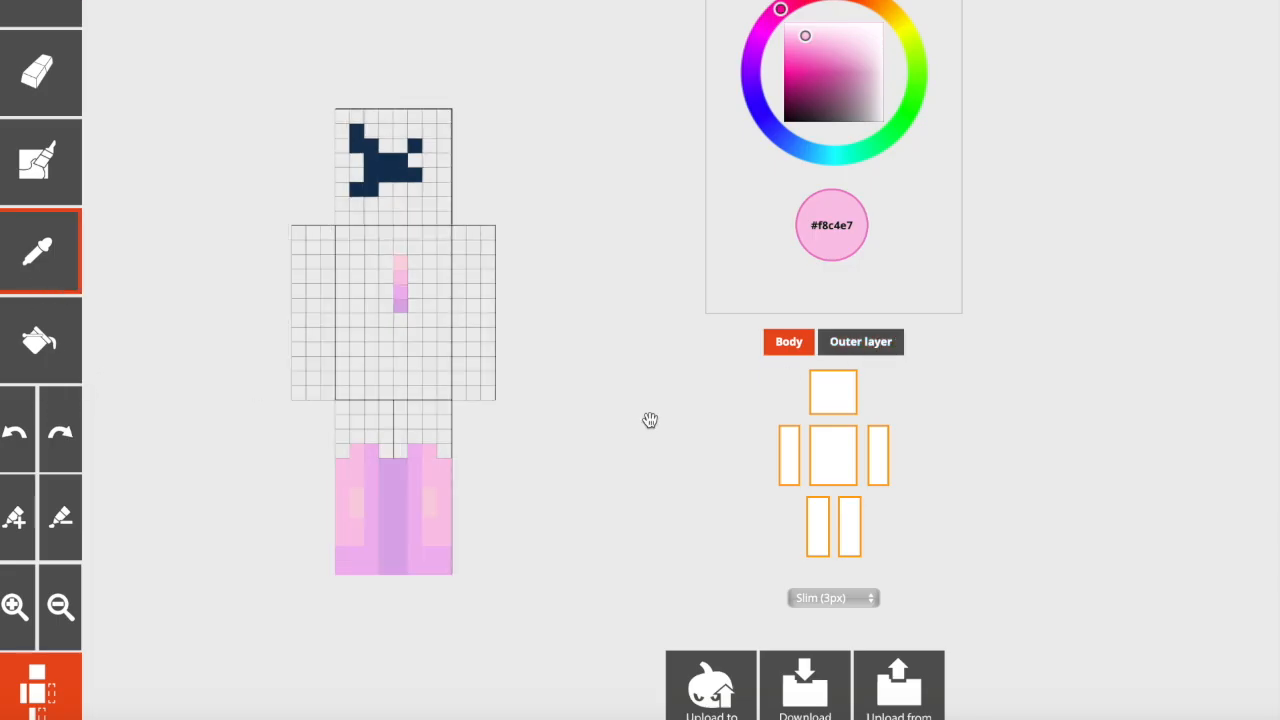
click(433, 561)
click(848, 352)
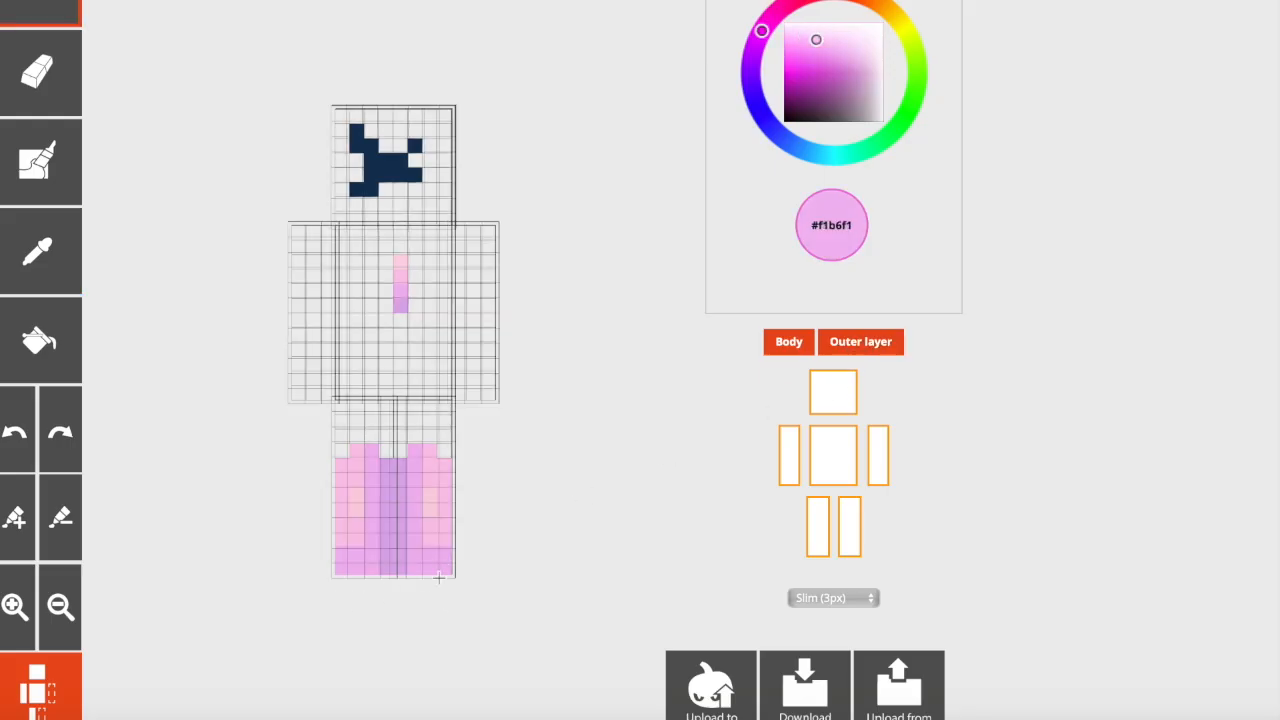
Hide the body layer and the right leg to examine the outer layer of the feet, and show both again
click(790, 342)
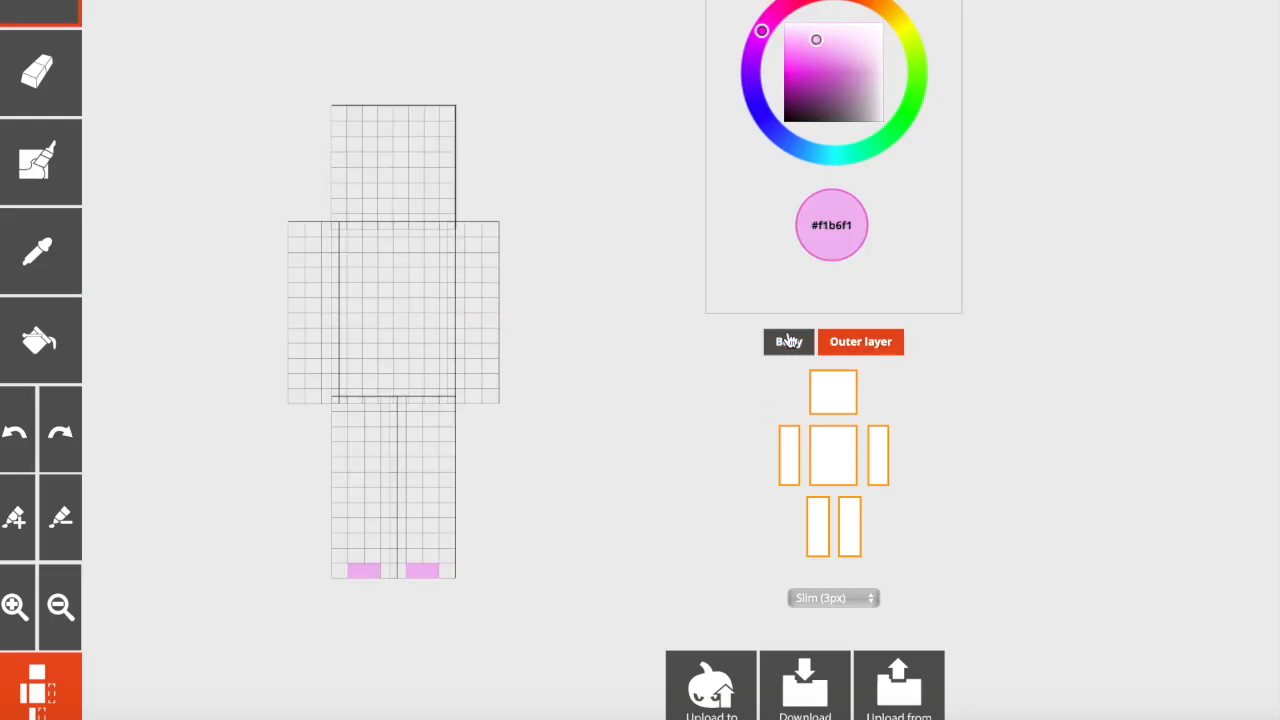
click(814, 528)
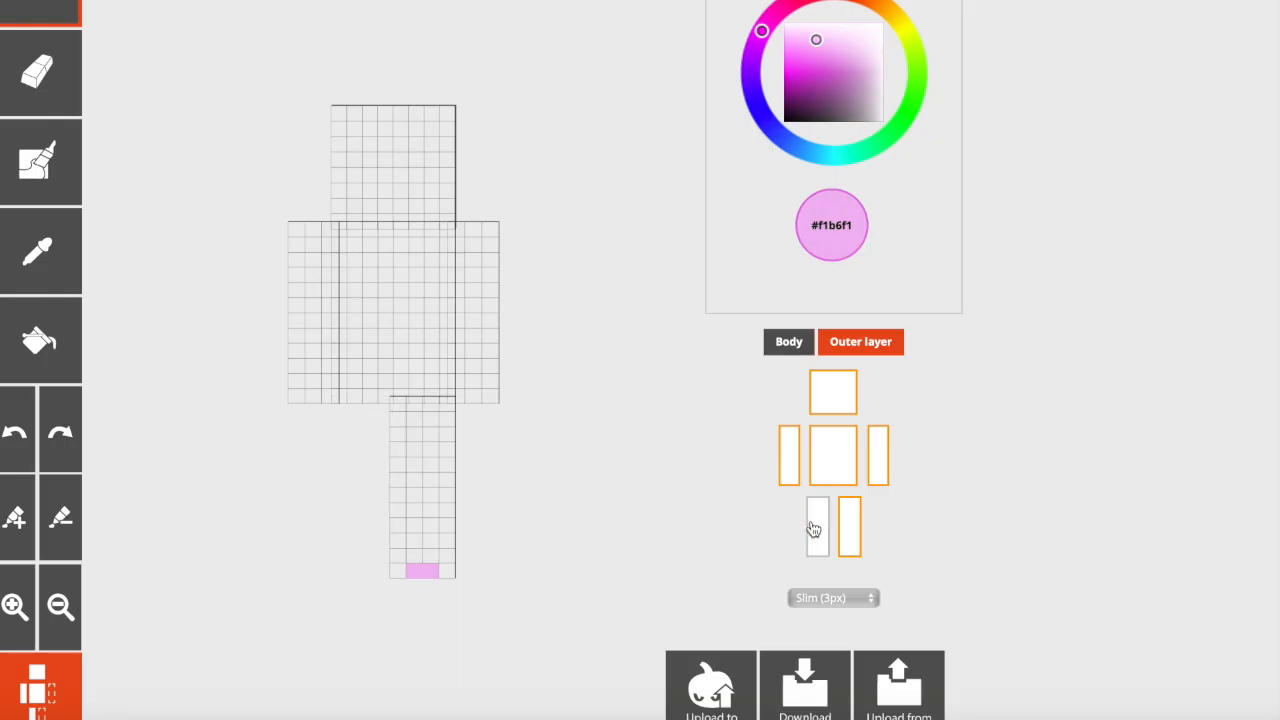
click(814, 528)
click(789, 342)
Paint #f1b6f1 and #f8c4e7 over the raised top row of both legs' fronts on the outer layer, checking it without the body
click(32, 258)
click(414, 453)
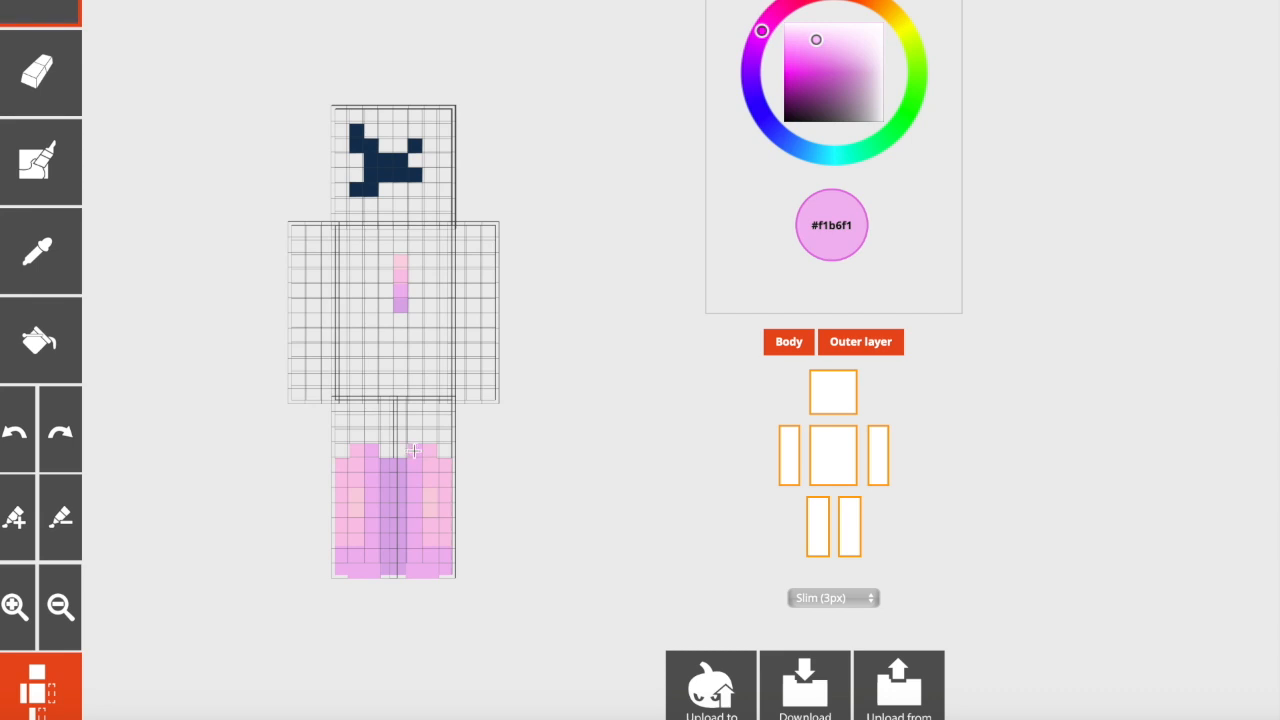
click(58, 272)
click(425, 445)
click(789, 342)
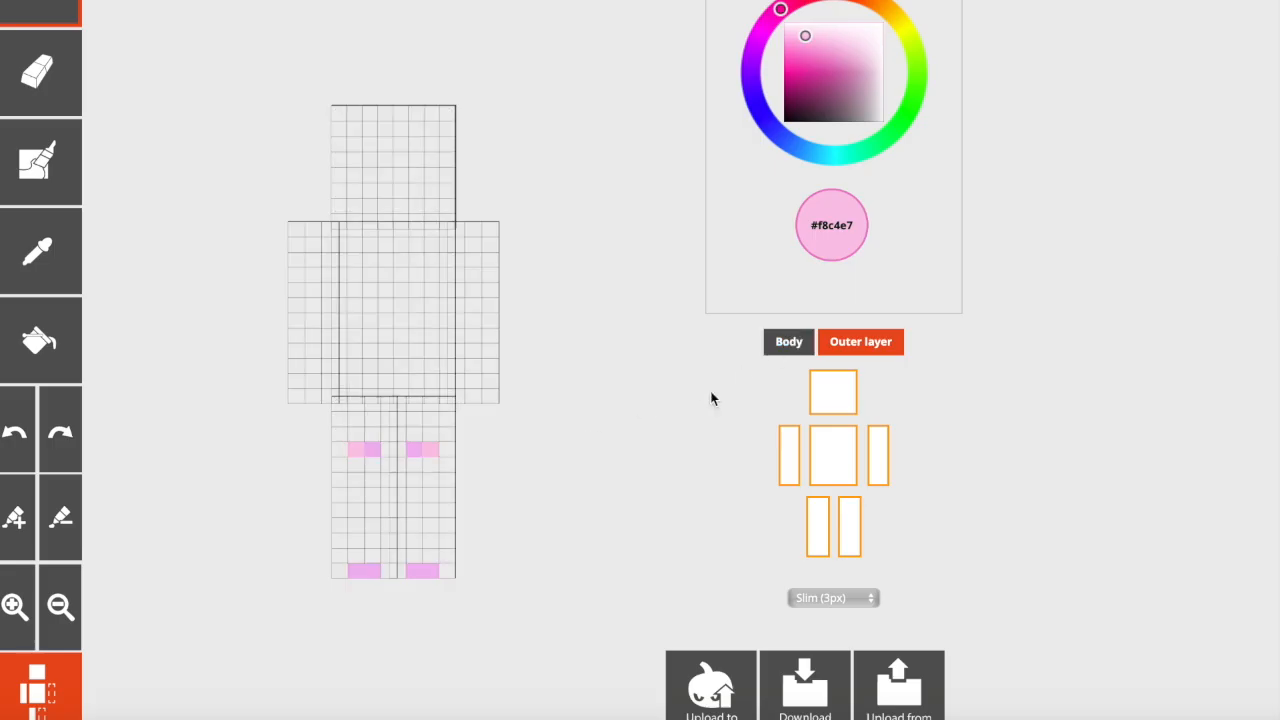
click(775, 345)
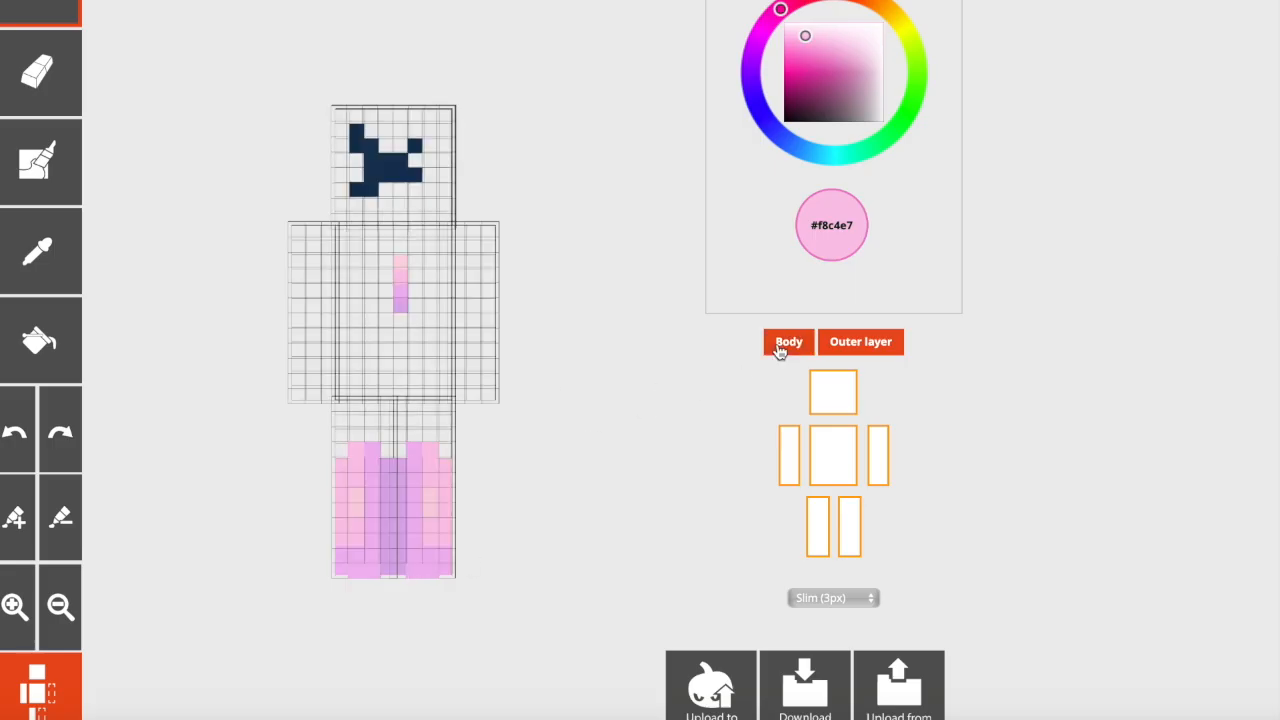
Erase the raised top row from both legs on the body and outer layers, and repaint the outer trim one row lower in #f1b6f1 and #f8c4e7
click(855, 356)
click(66, 108)
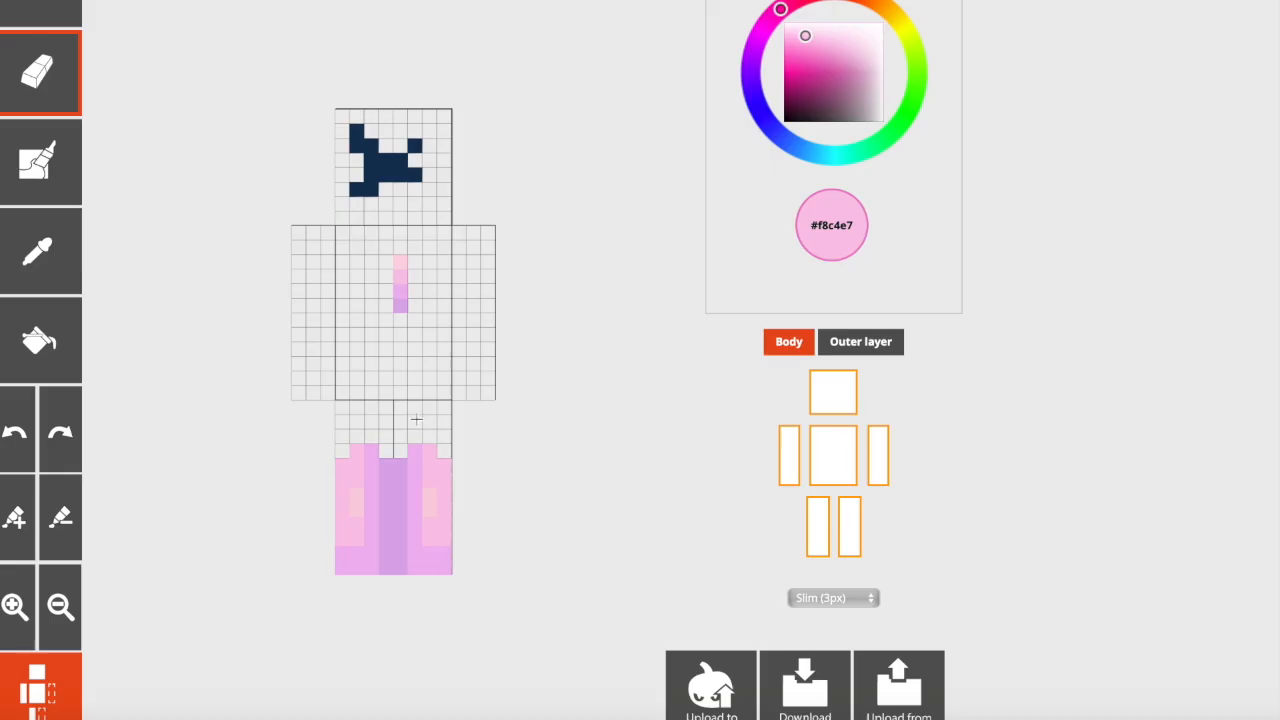
click(56, 251)
click(856, 347)
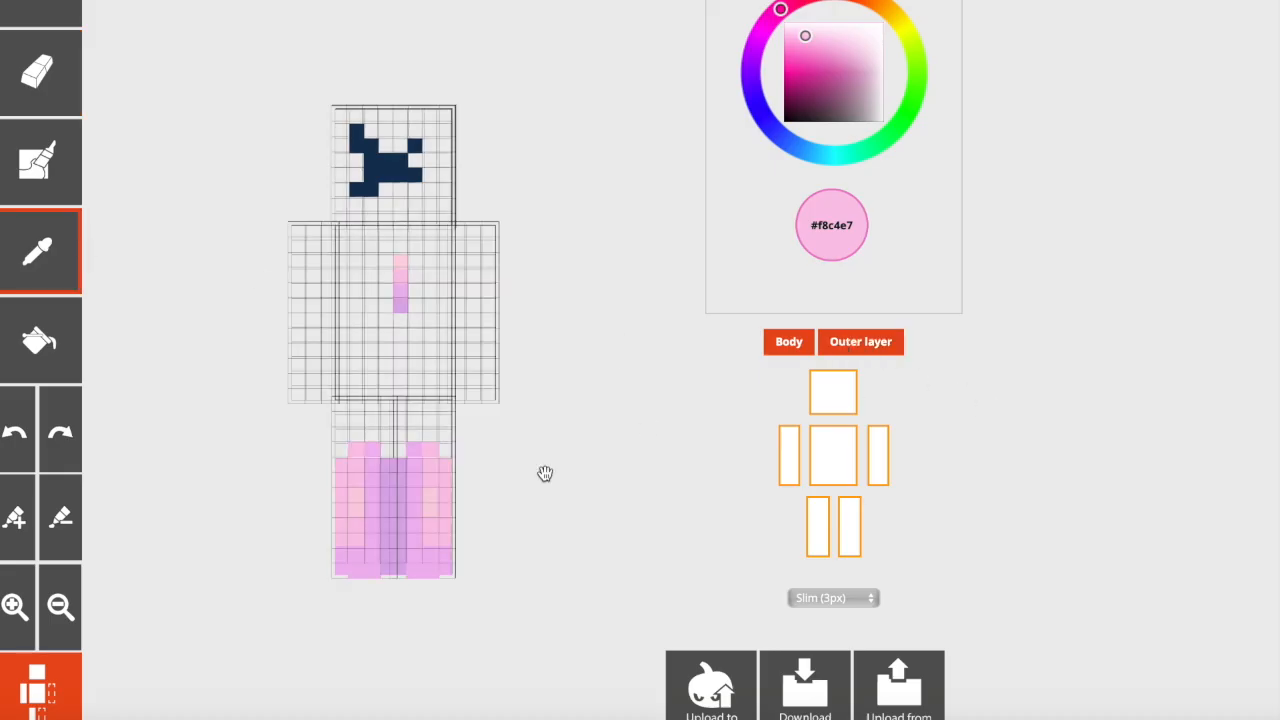
click(412, 462)
click(48, 288)
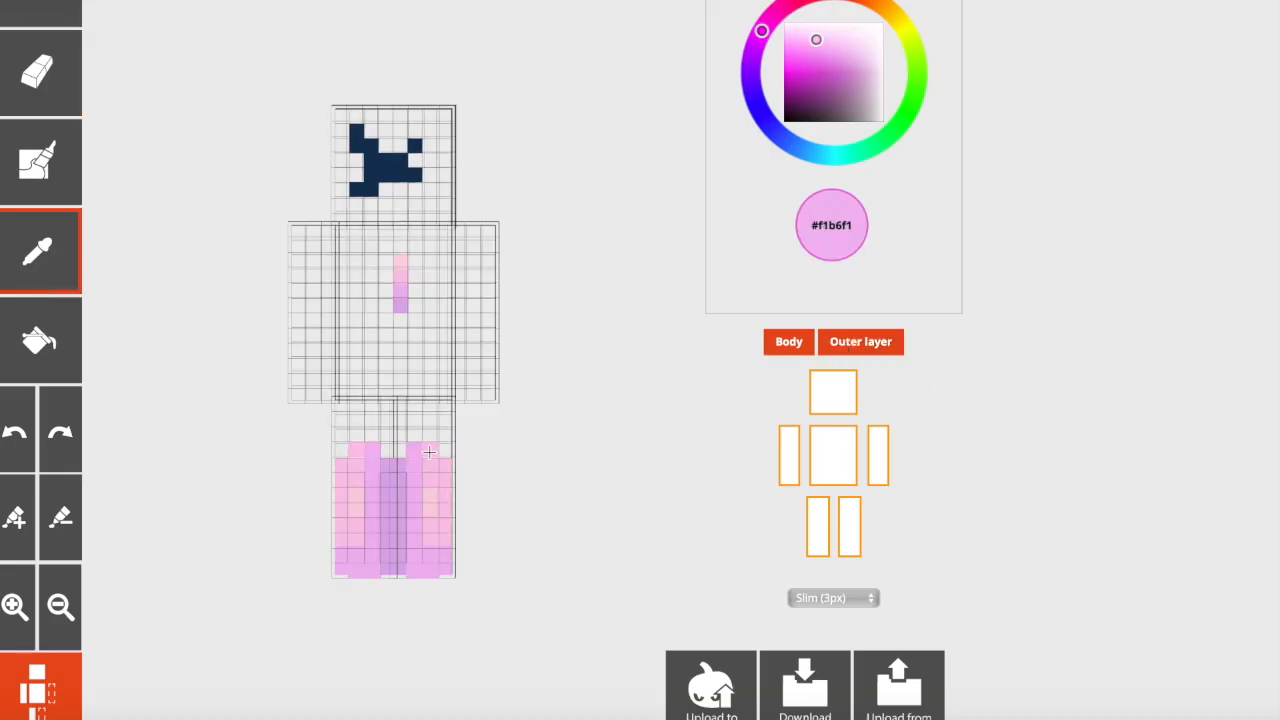
click(430, 464)
click(44, 62)
click(423, 452)
click(423, 452)
click(806, 344)
click(806, 345)
On the body layer, paint the legs' outer sides #f8c4e7 with the bottom two rows in #f1b6f1
drag(698, 387, 751, 400)
click(840, 346)
click(70, 255)
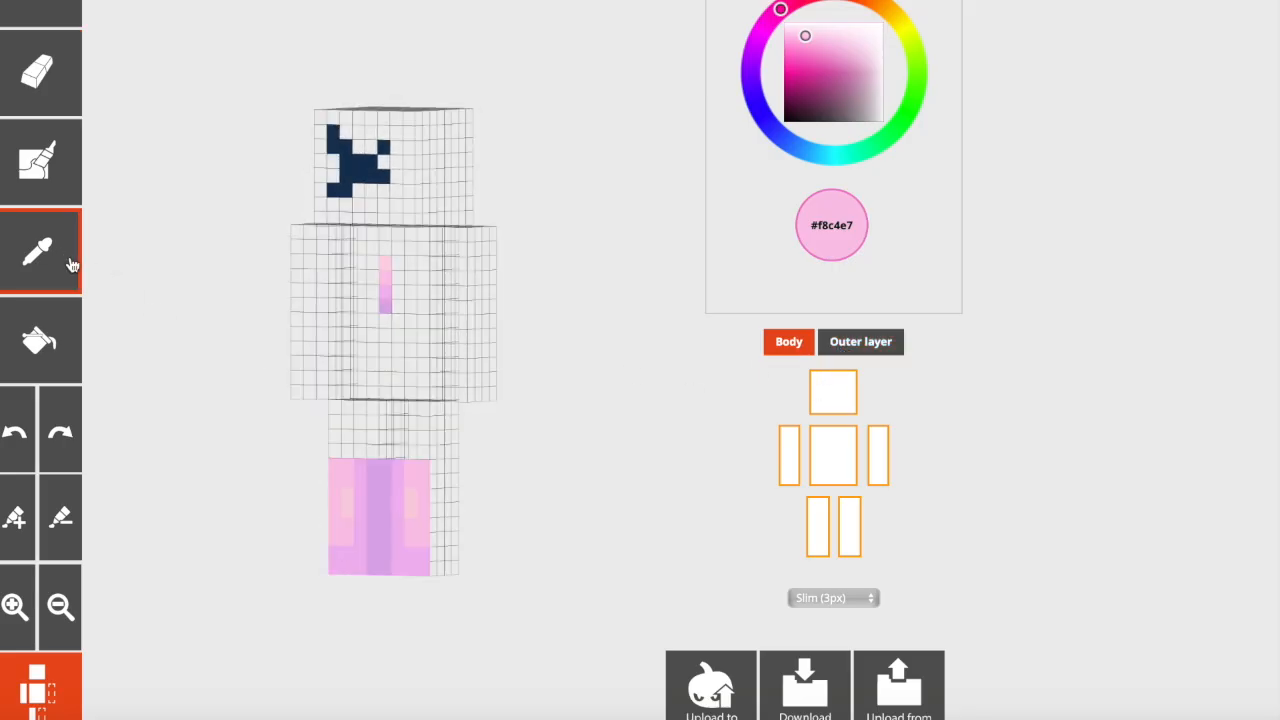
click(422, 470)
mouse_move(432, 467)
mouse_down()
mouse_move(460, 477)
mouse_move(443, 543)
mouse_move(437, 506)
mouse_up()
click(45, 268)
click(418, 570)
mouse_move(440, 552)
mouse_down()
mouse_move(449, 569)
mouse_move(435, 570)
mouse_up()
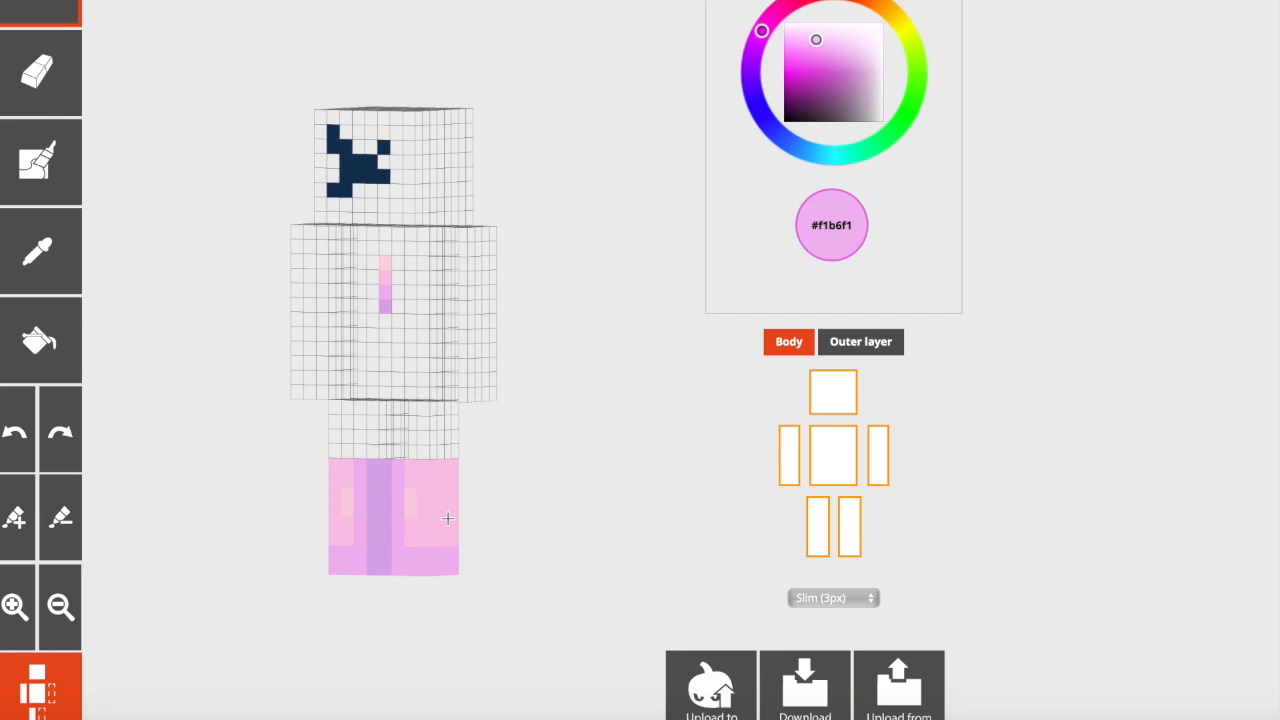
Hide the torso and arms, and paint a #fbd0e1 highlight one pixel wide and two high on the legs' outer sides
drag(637, 483, 583, 501)
click(70, 266)
click(405, 502)
mouse_move(503, 502)
mouse_down()
mouse_move(577, 503)
mouse_move(523, 488)
mouse_up()
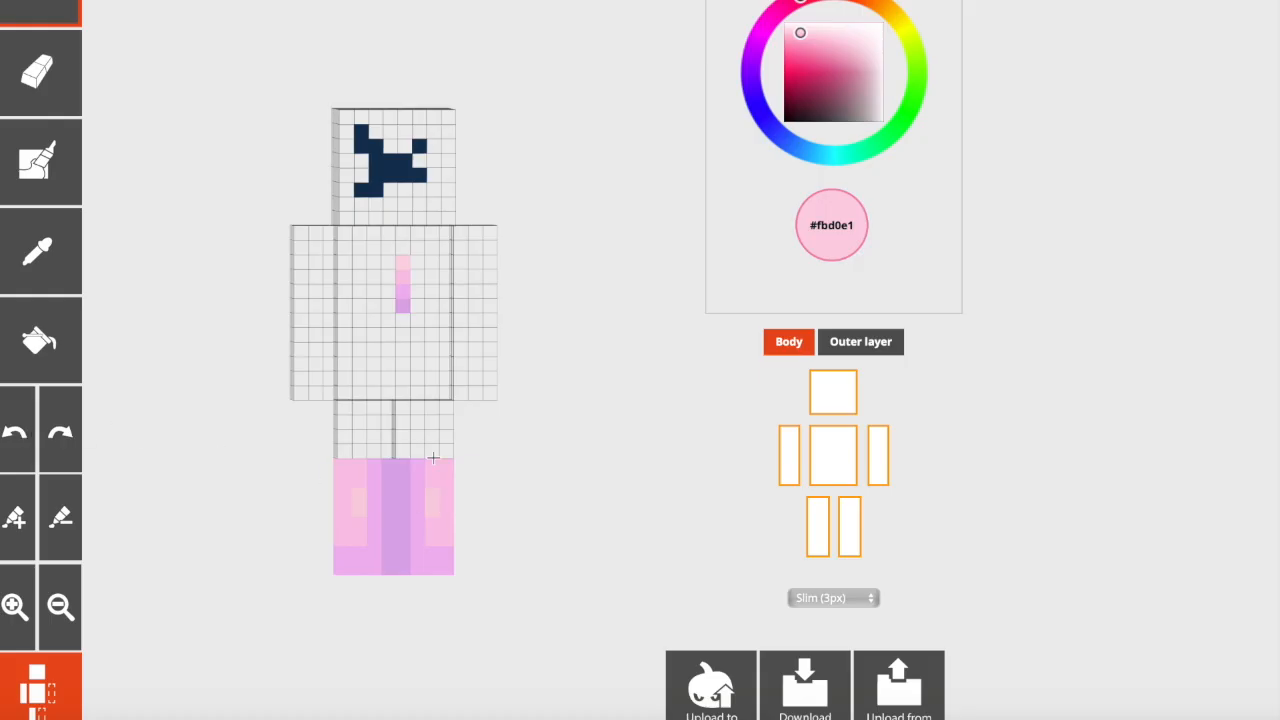
drag(566, 466, 412, 463)
click(834, 427)
click(835, 402)
click(876, 450)
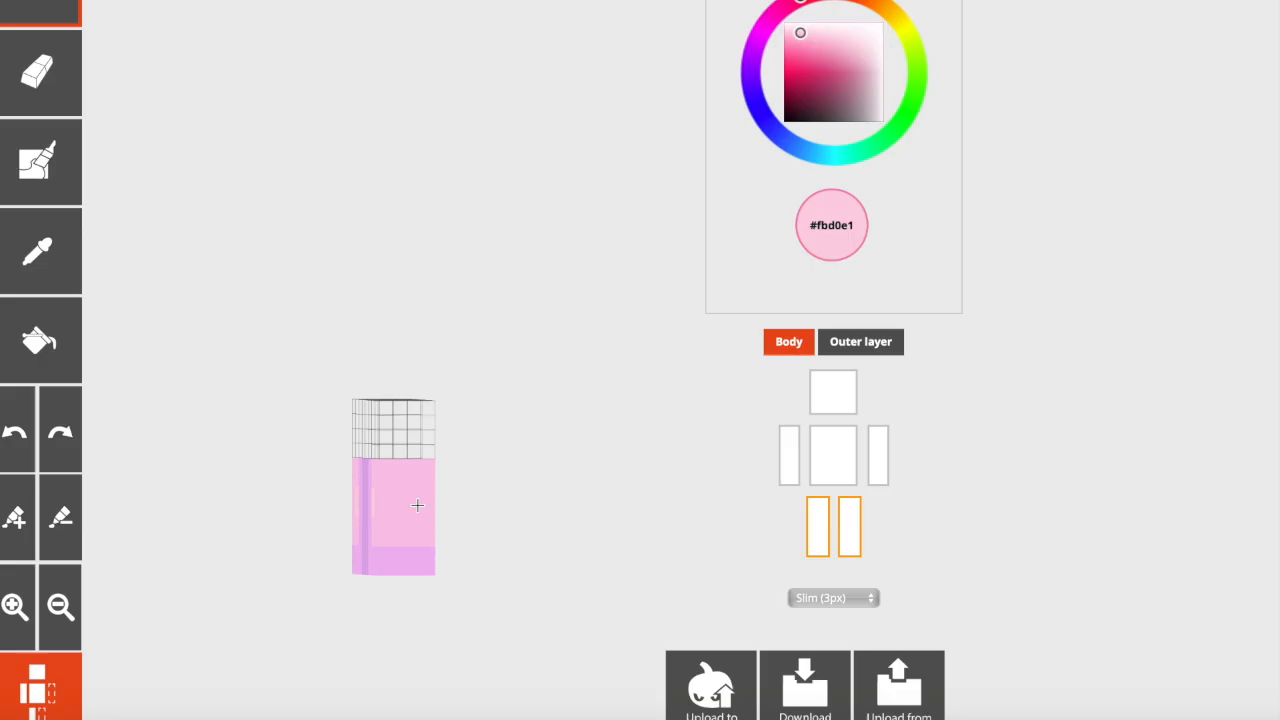
drag(549, 513, 408, 518)
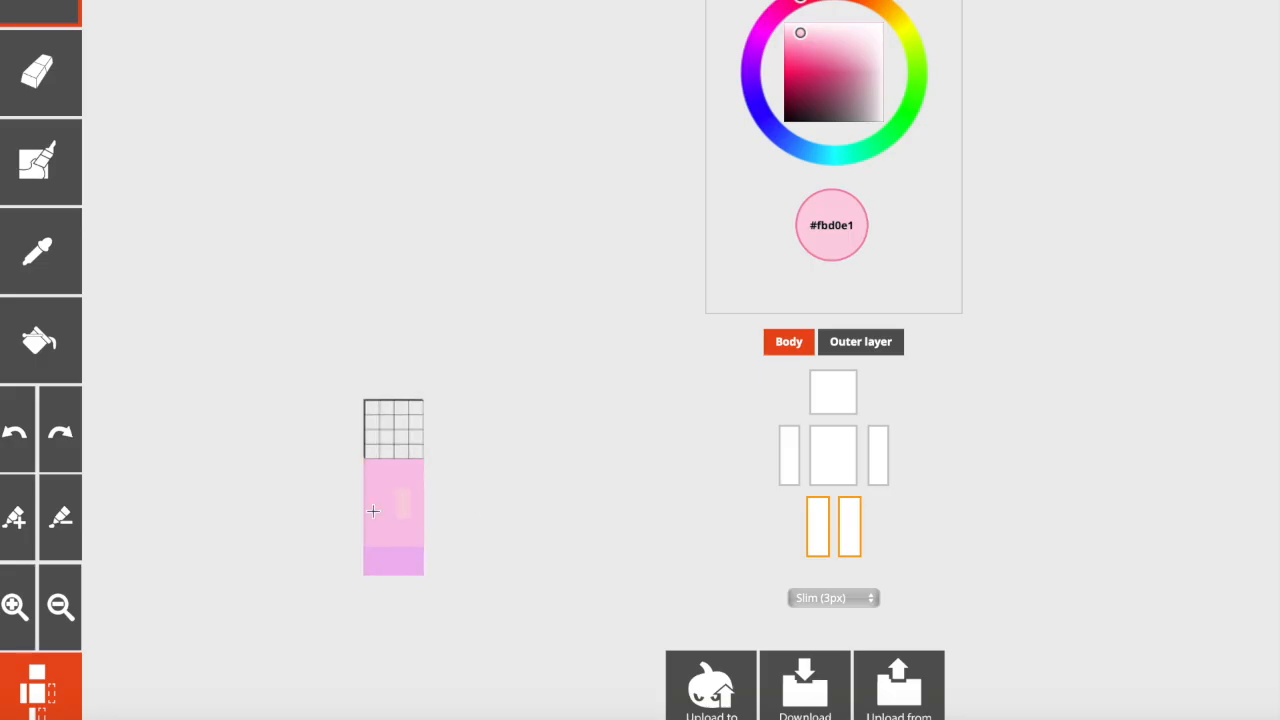
click(835, 385)
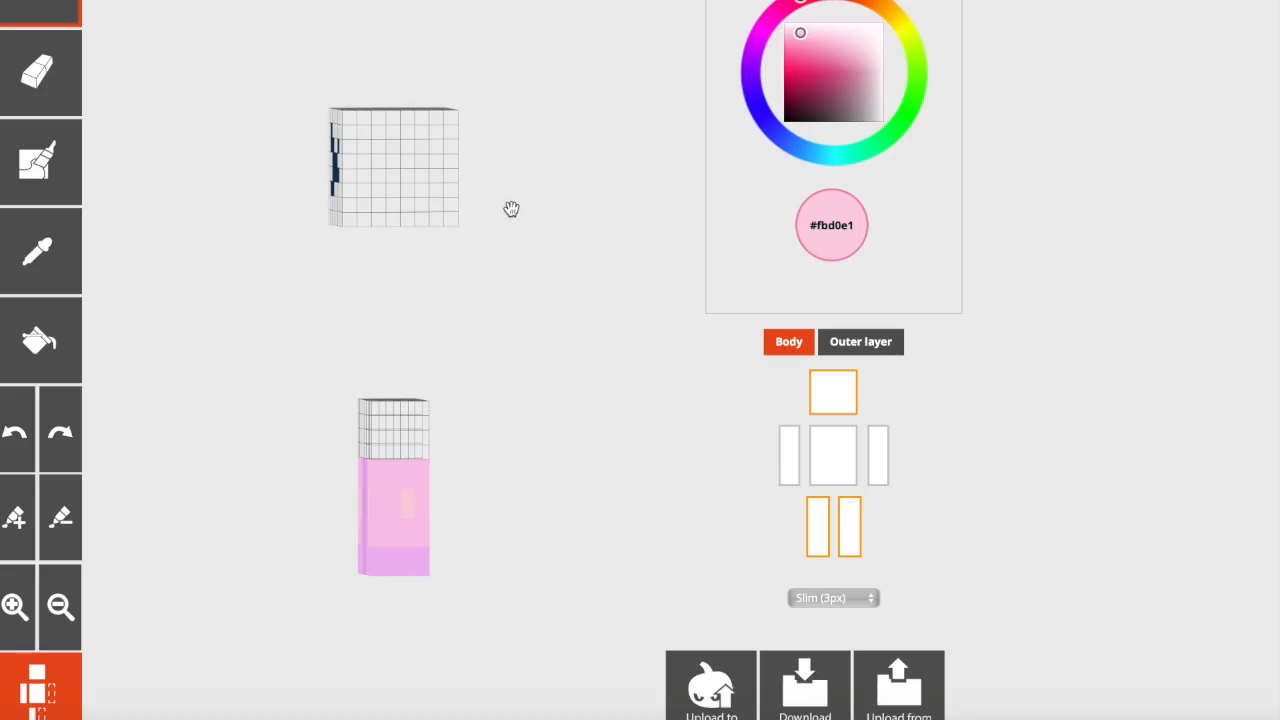
drag(512, 462, 497, 463)
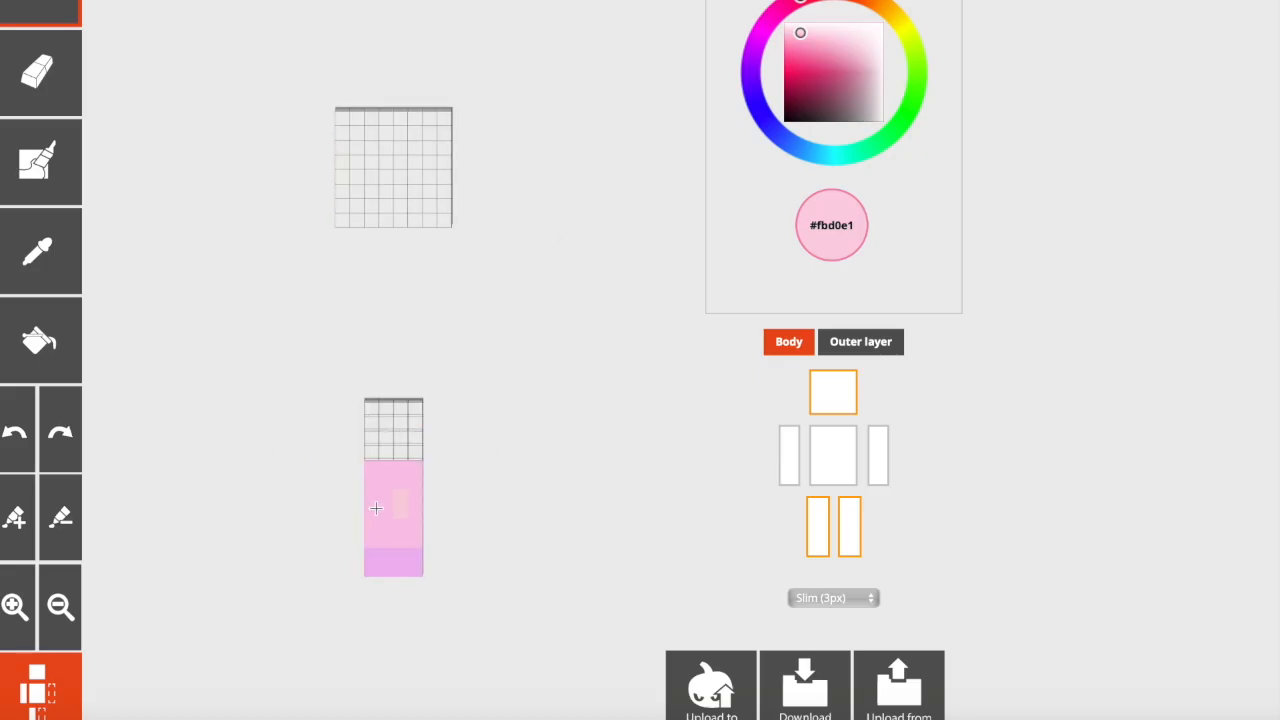
drag(220, 469, 294, 463)
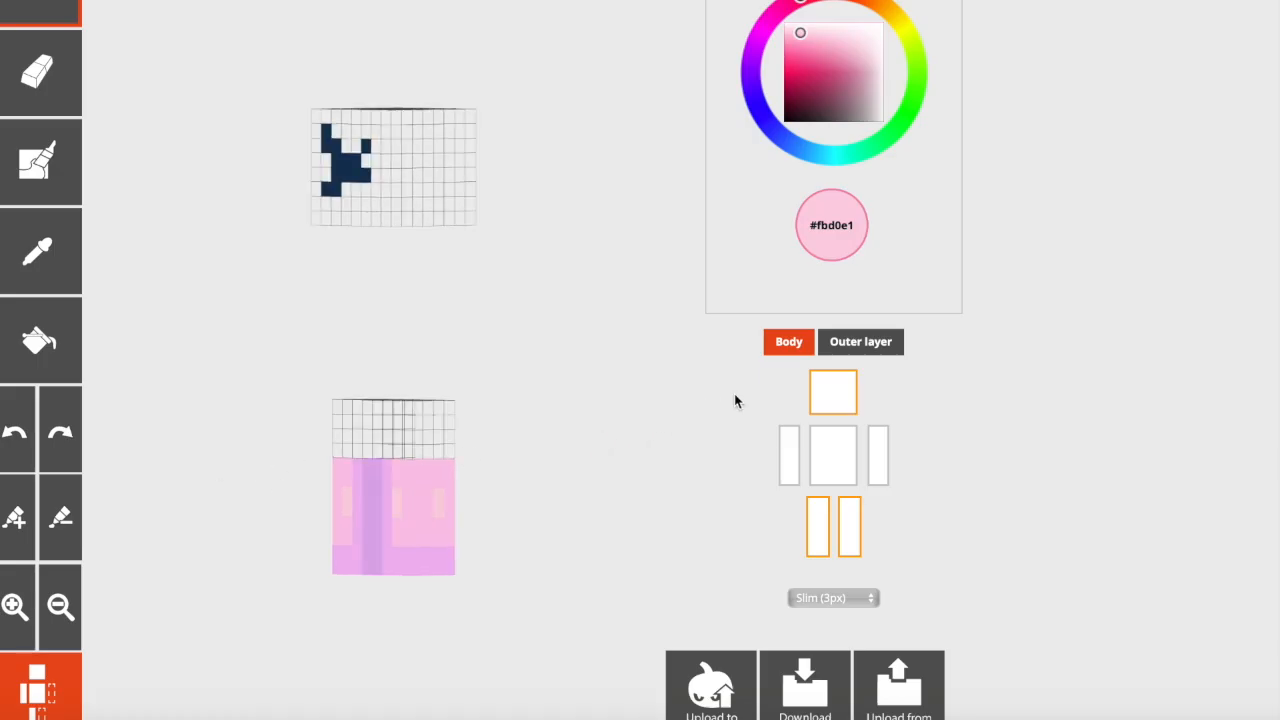
On the outer layer of the legs' sides, paint the two middle pixels #f8c4e7 in the boot's top row and #f1b6f1 in the bottom row
click(856, 336)
click(74, 263)
click(440, 469)
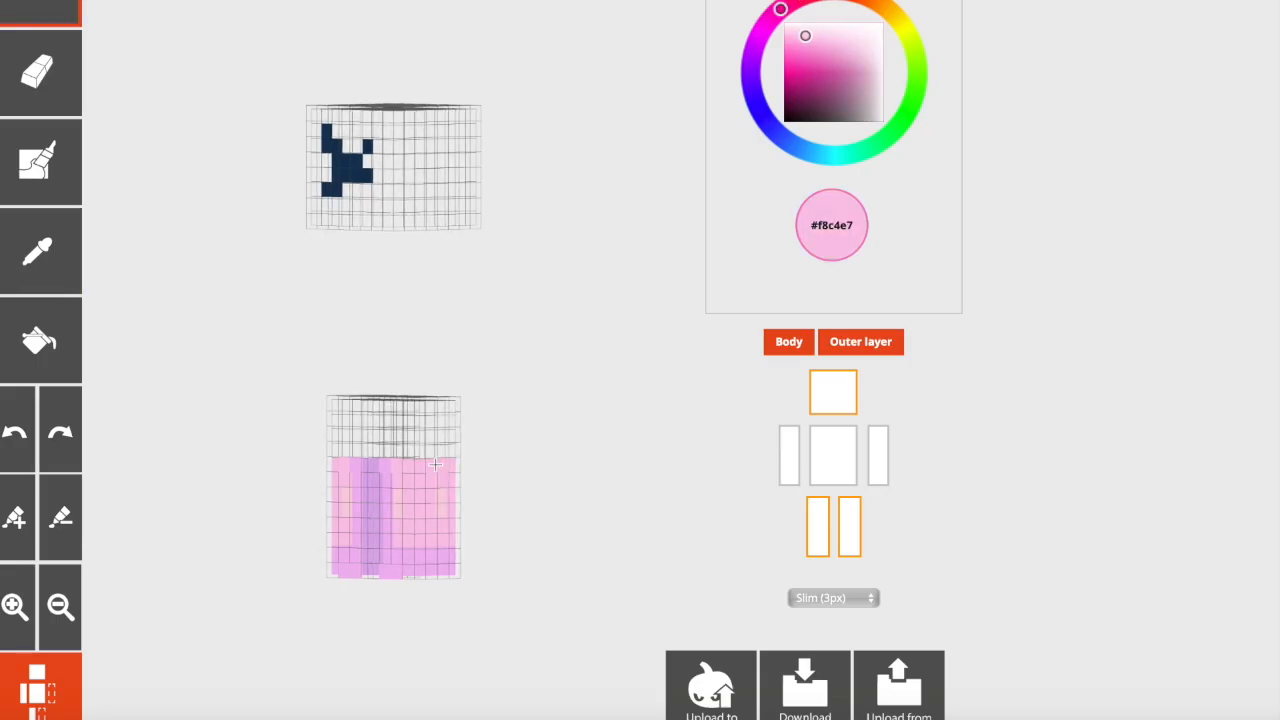
click(55, 287)
click(442, 568)
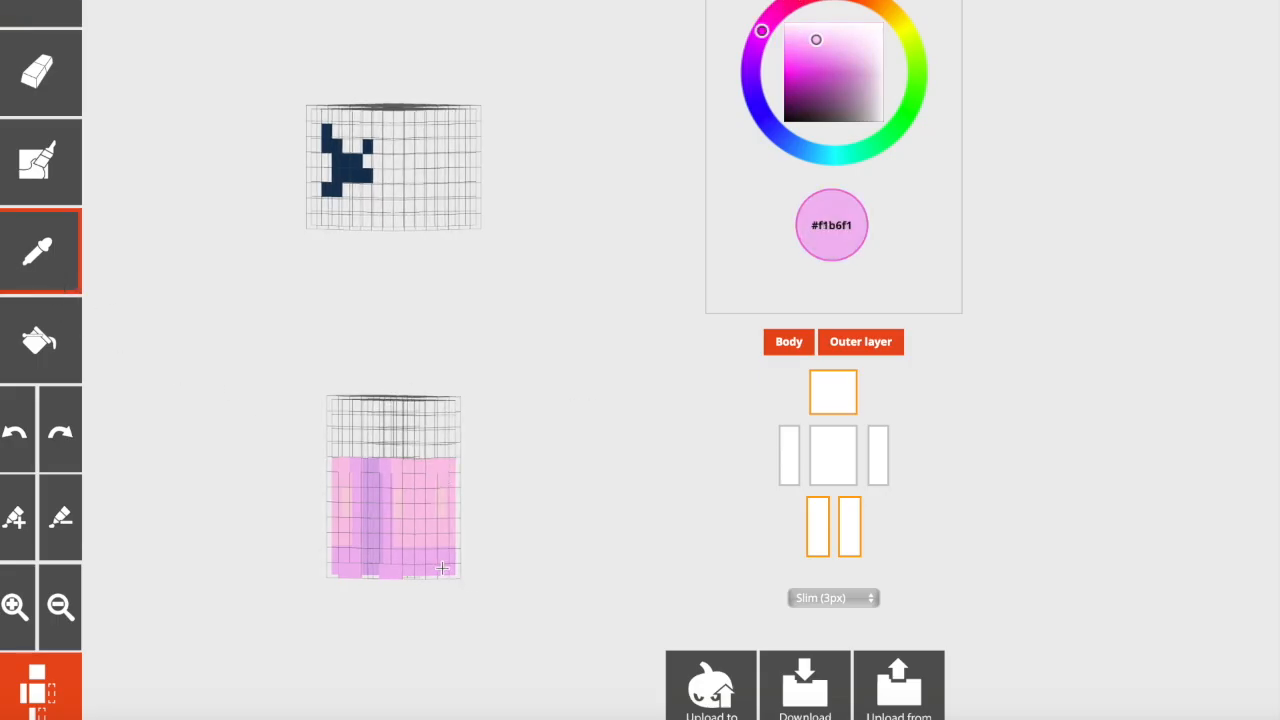
click(789, 342)
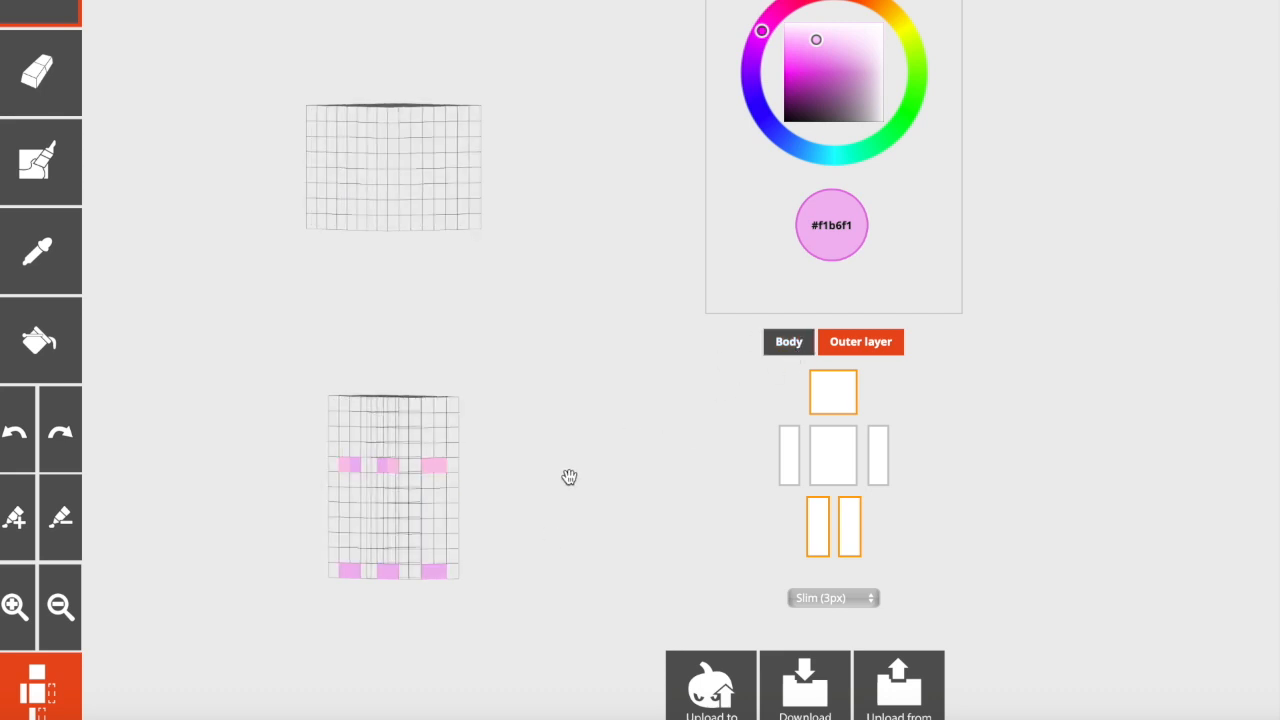
click(789, 342)
Paint the soles of both feet on the body layer with #dbaae9 along the inner edge and #f1b6f1 elsewhere
drag(528, 501, 602, 402)
click(838, 352)
click(34, 284)
click(397, 498)
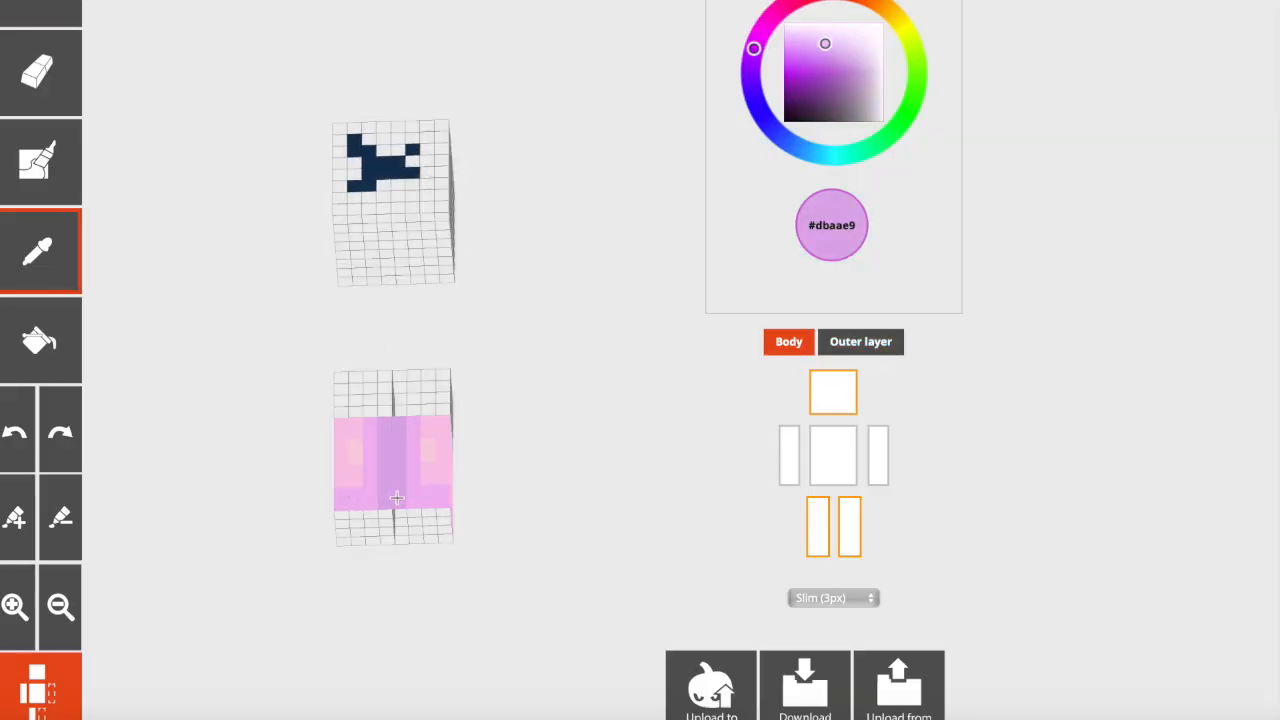
mouse_move(392, 500)
mouse_down()
mouse_move(394, 543)
mouse_move(443, 540)
mouse_move(419, 541)
mouse_move(420, 517)
mouse_up()
click(64, 286)
click(416, 501)
Paint the outer layer of both soles #f1b6f1, leaving the corners empty, and check it with the body layer hidden
click(838, 345)
drag(545, 520, 467, 517)
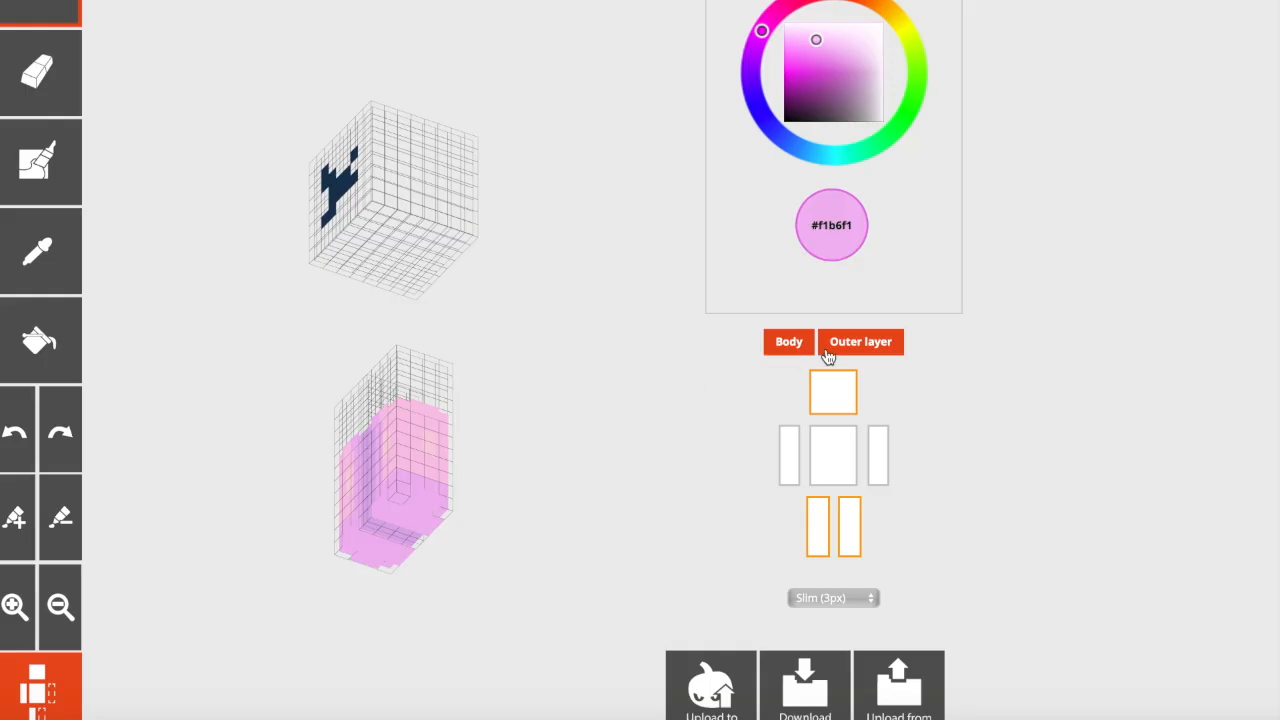
click(789, 342)
drag(529, 437, 611, 387)
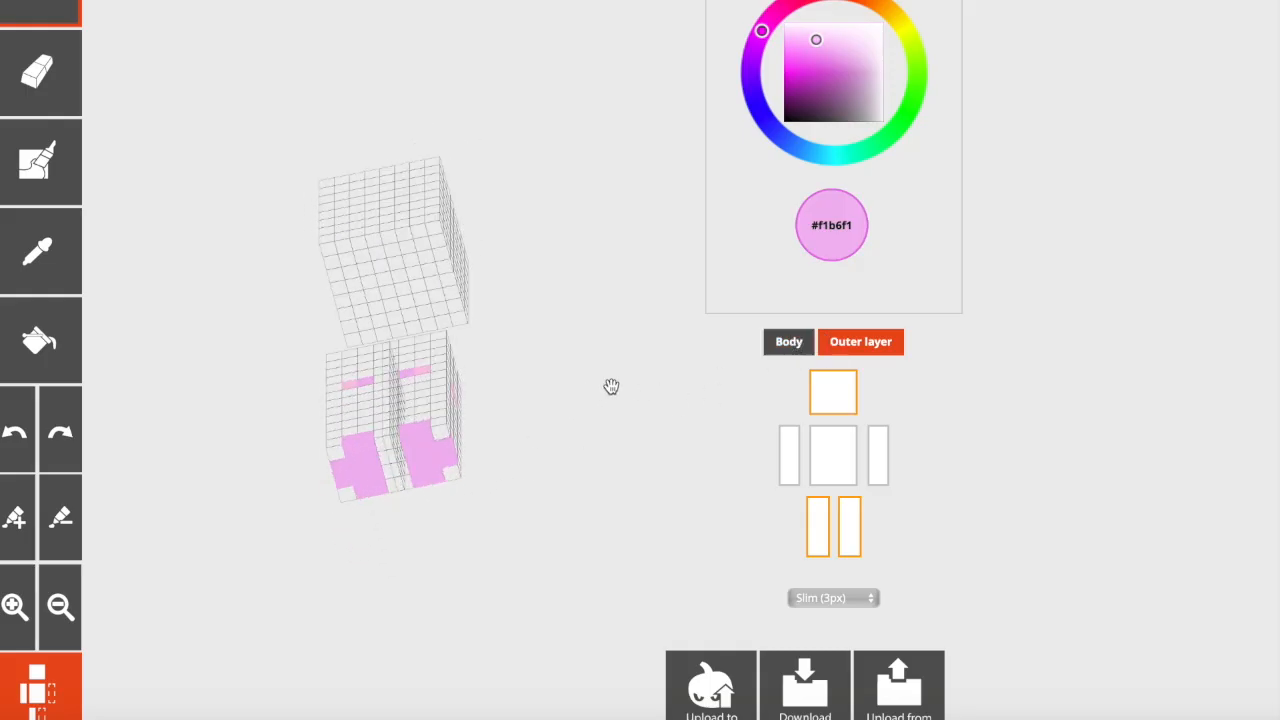
click(763, 346)
drag(537, 342, 660, 474)
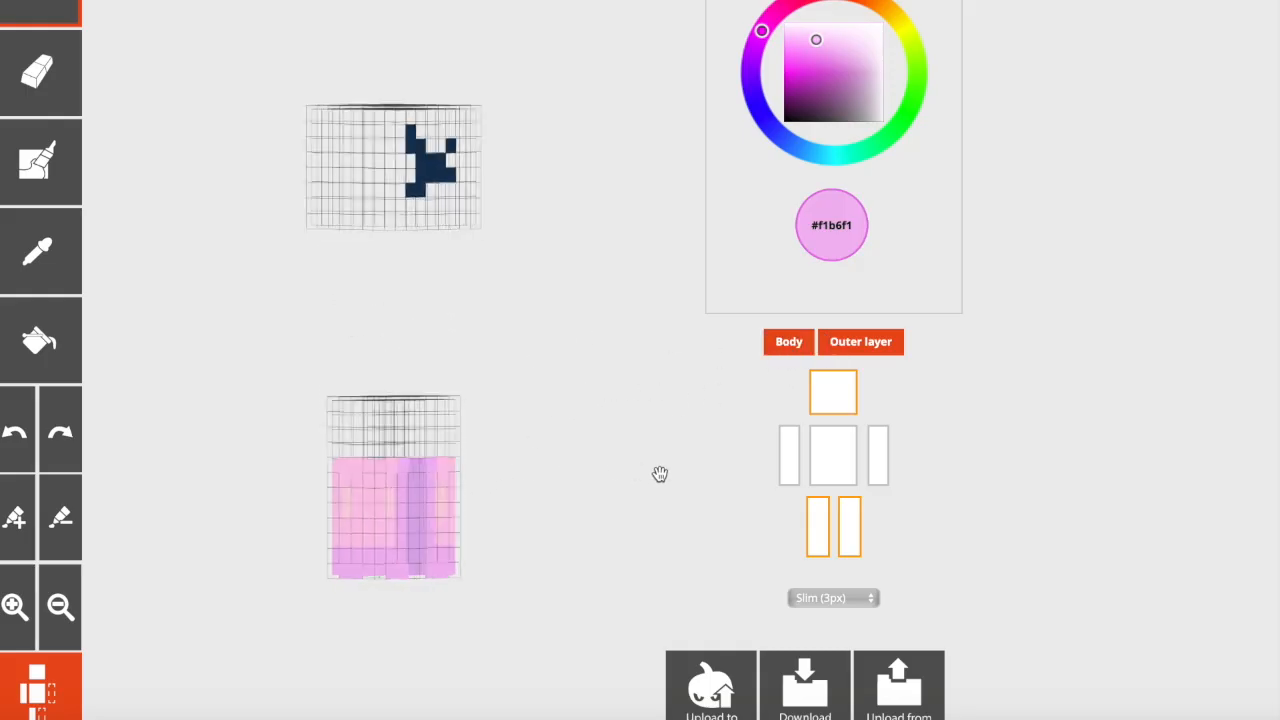
Hide the right leg and outer layer, paint the inner side of the legs #dbaae9, and show both again
click(818, 527)
click(860, 342)
click(40, 252)
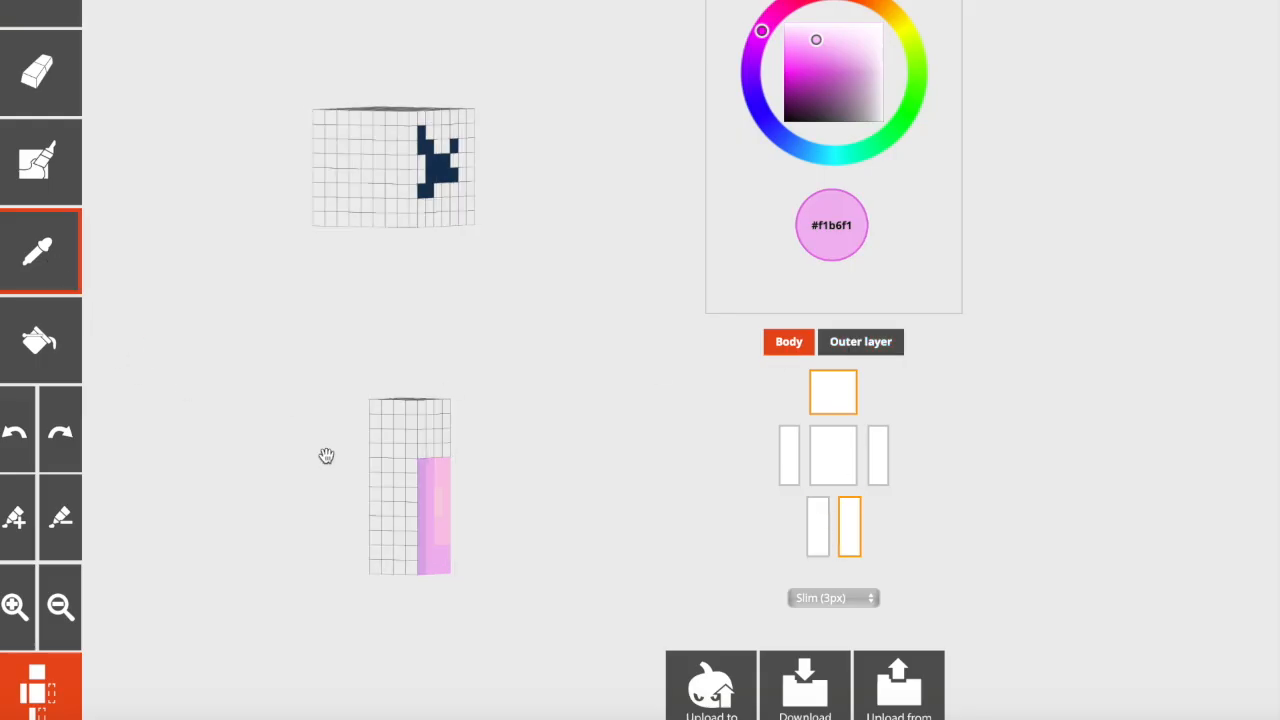
click(421, 471)
mouse_move(420, 462)
mouse_down()
mouse_move(392, 488)
mouse_move(386, 538)
mouse_move(404, 527)
mouse_move(422, 464)
mouse_move(411, 479)
mouse_up()
click(853, 343)
drag(620, 430, 490, 445)
click(813, 531)
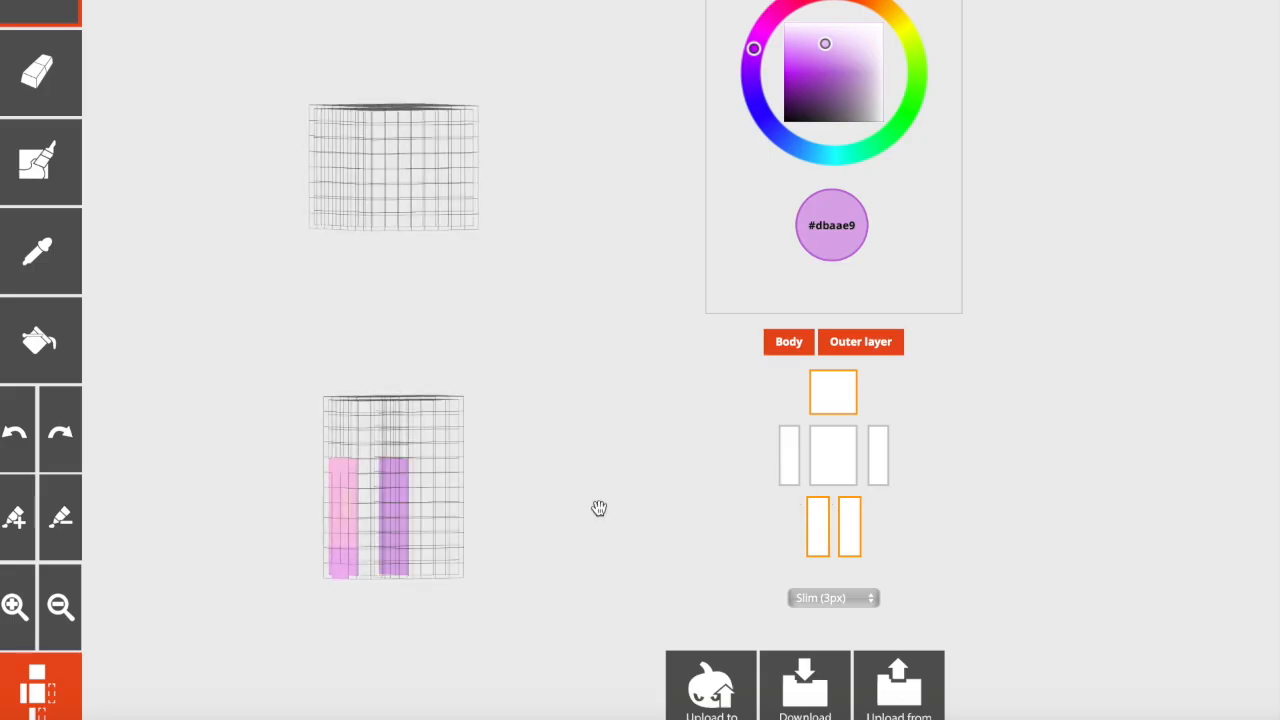
Hide the outer layer and shade the backs of both legs like the fronts, from #dbaae9 inner columns out to #f8c4e7 with a #fbd0e1 highlight
click(872, 343)
drag(257, 384, 446, 386)
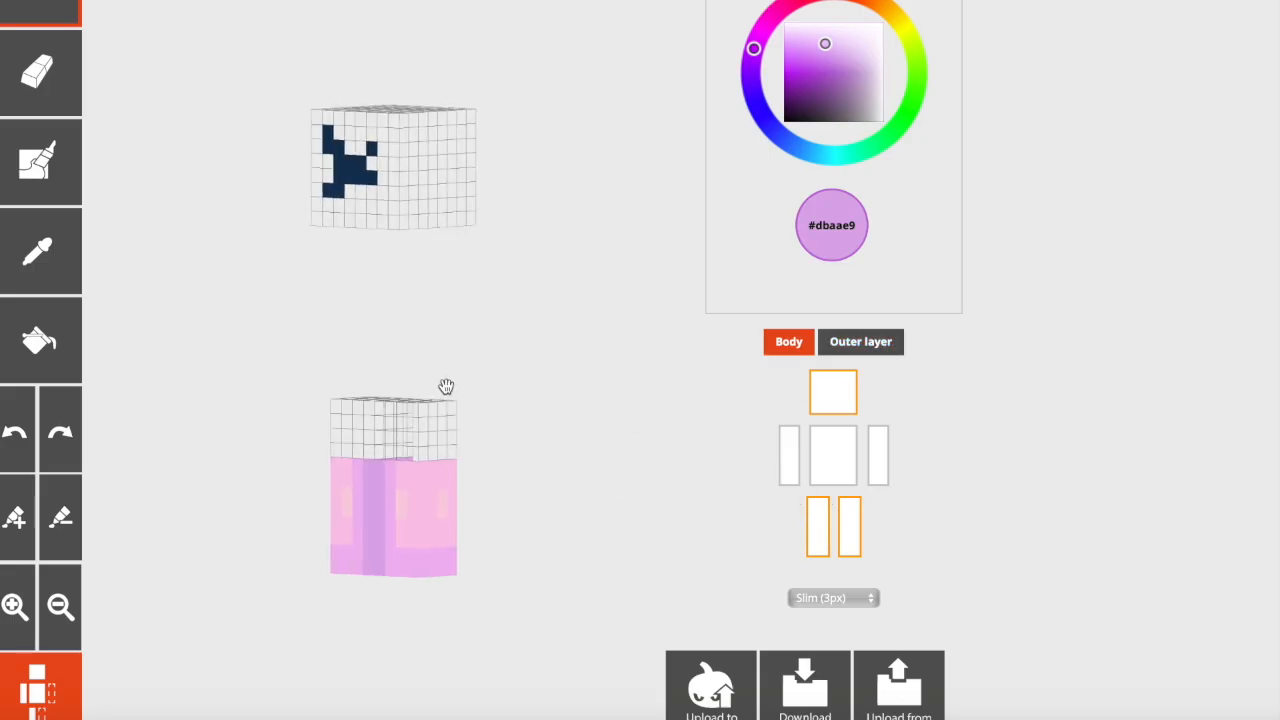
click(10, 275)
mouse_move(562, 503)
mouse_down()
mouse_move(418, 502)
mouse_move(415, 555)
mouse_up()
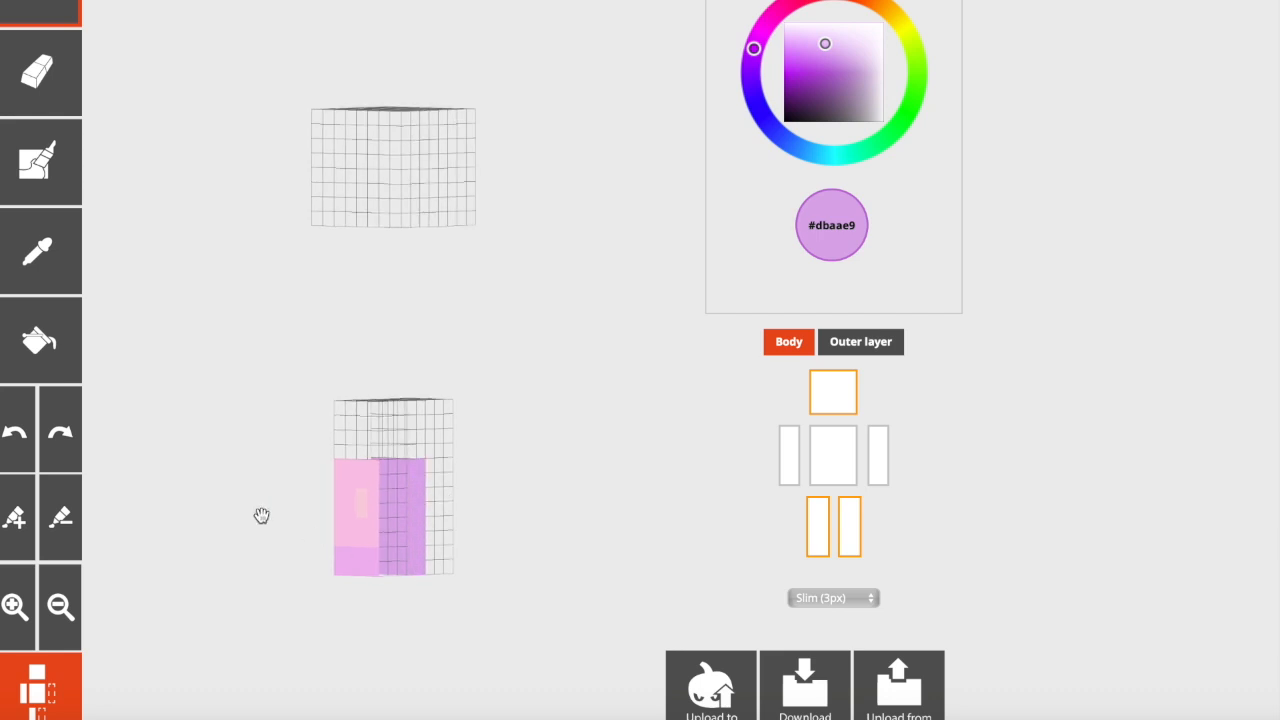
drag(261, 515, 426, 511)
click(36, 258)
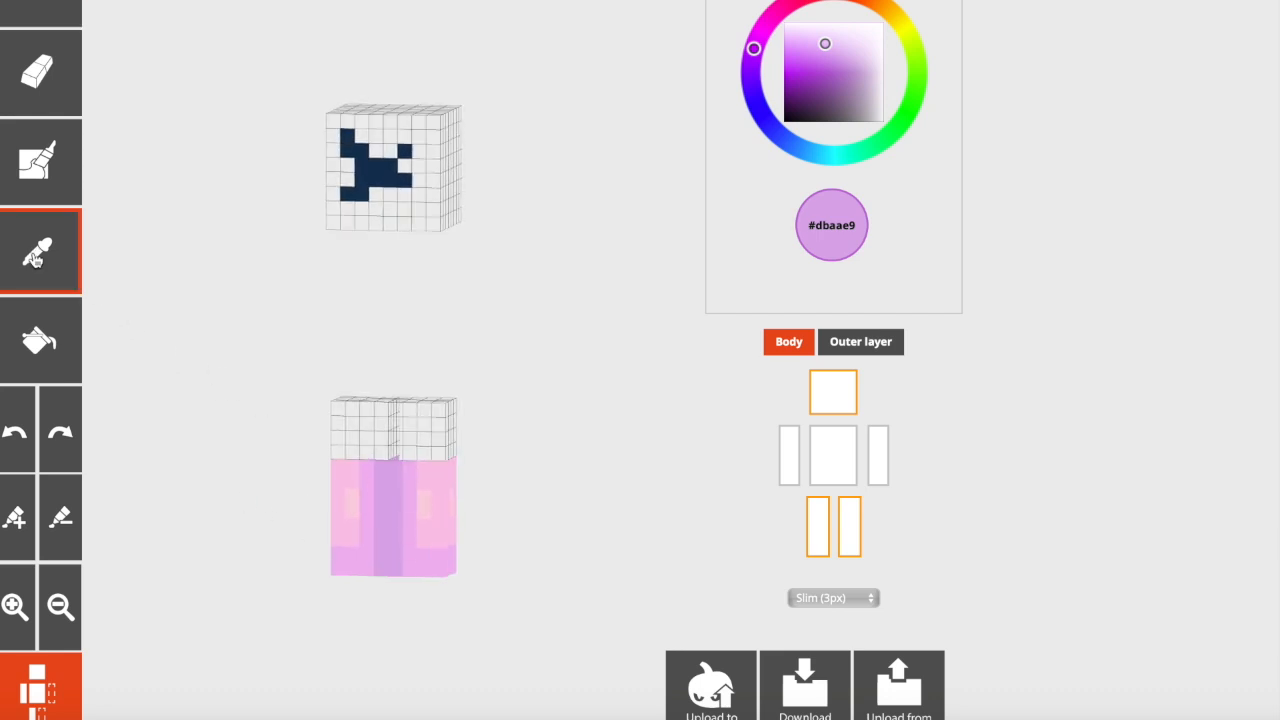
click(413, 490)
drag(532, 490, 402, 490)
mouse_move(394, 468)
mouse_down()
mouse_move(374, 554)
mouse_move(374, 534)
mouse_up()
click(355, 532)
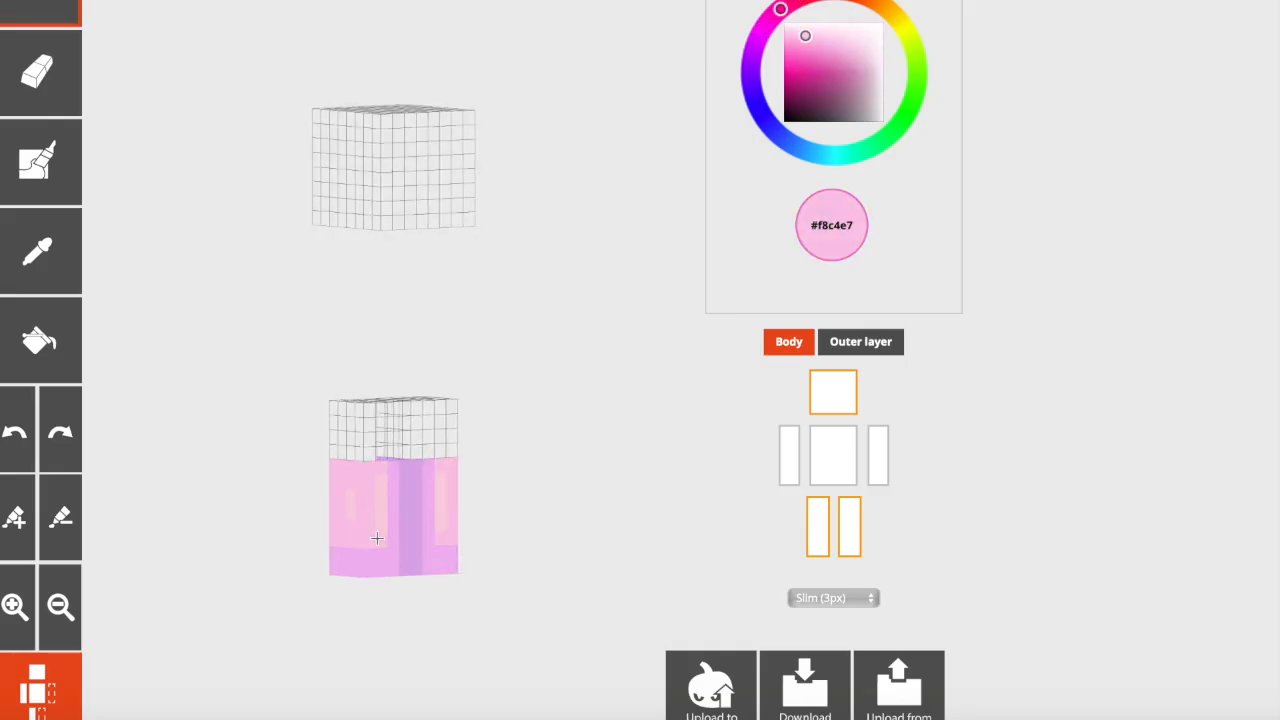
click(38, 252)
click(353, 503)
Show the outer layer and paint the boots' top trim on the backs of the legs with #f8c4e7 and #f1b6f1
click(858, 341)
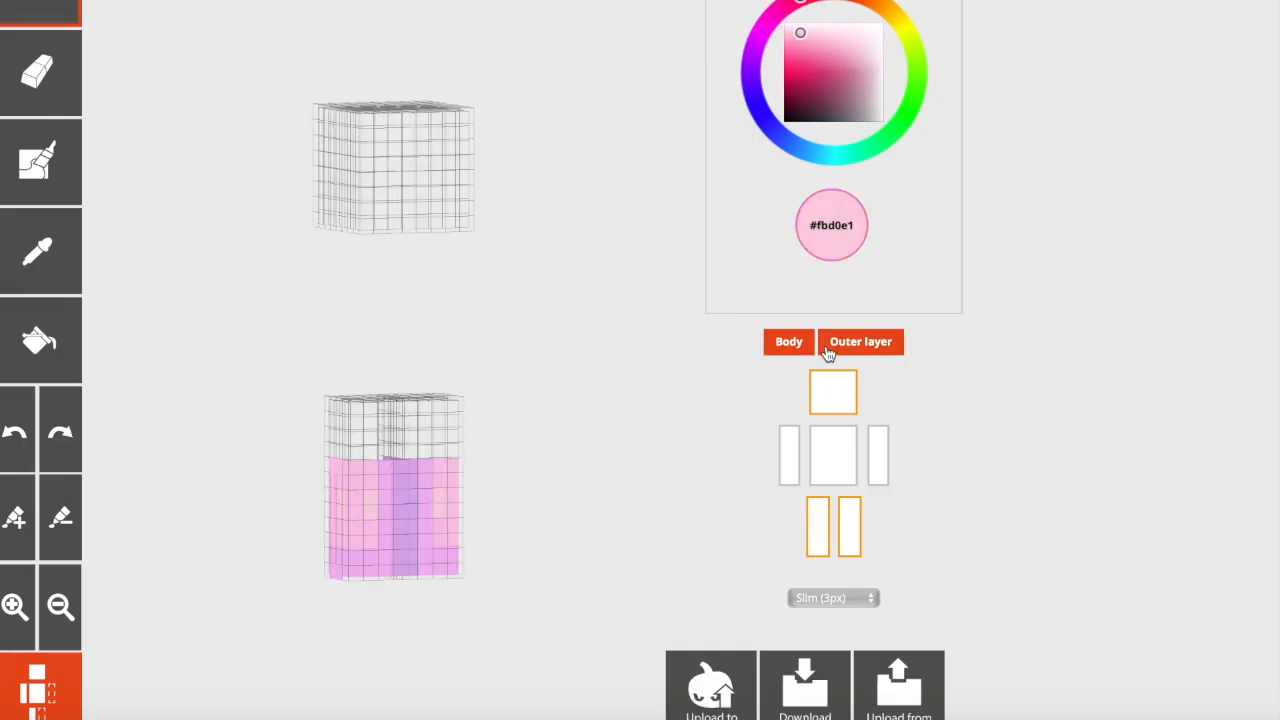
click(38, 252)
click(376, 472)
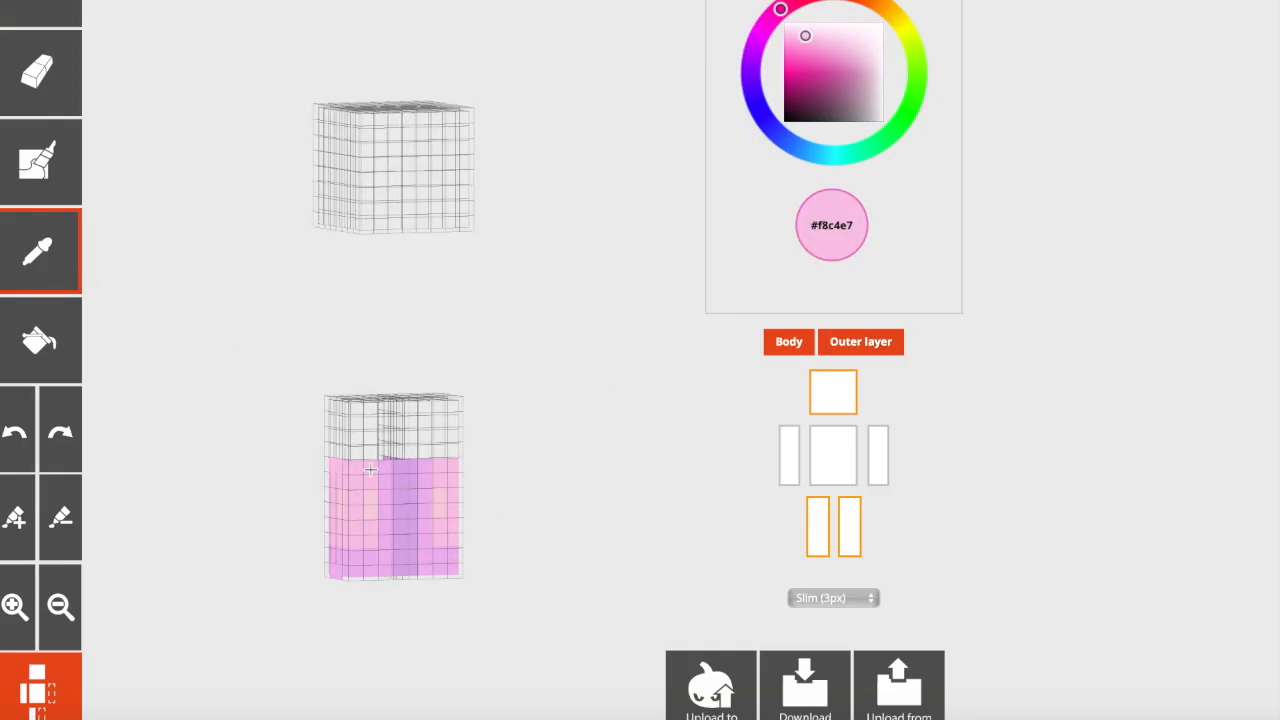
click(14, 254)
click(424, 474)
Add two spaced rows of trim on the outer layer of each leg's front, with #f1b6f1 inner pixels and lighter pink outer pixels
drag(500, 496, 214, 571)
drag(510, 497, 507, 504)
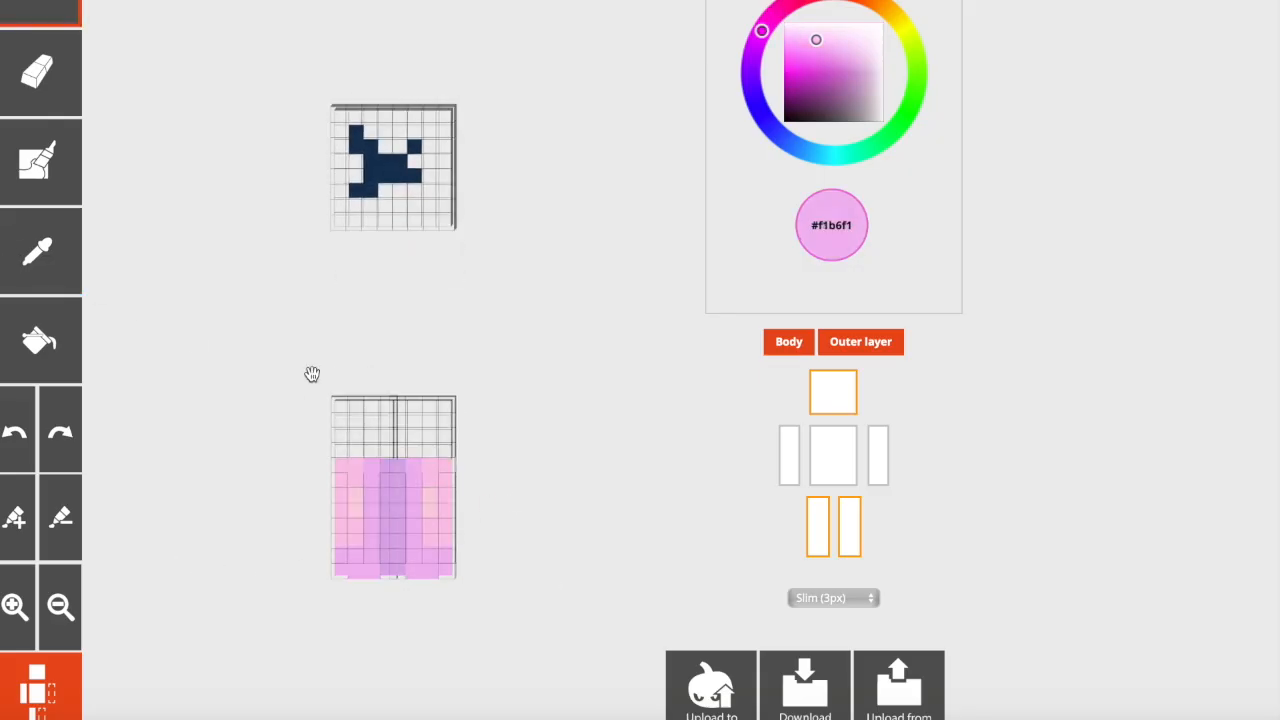
click(12, 234)
click(416, 500)
click(36, 250)
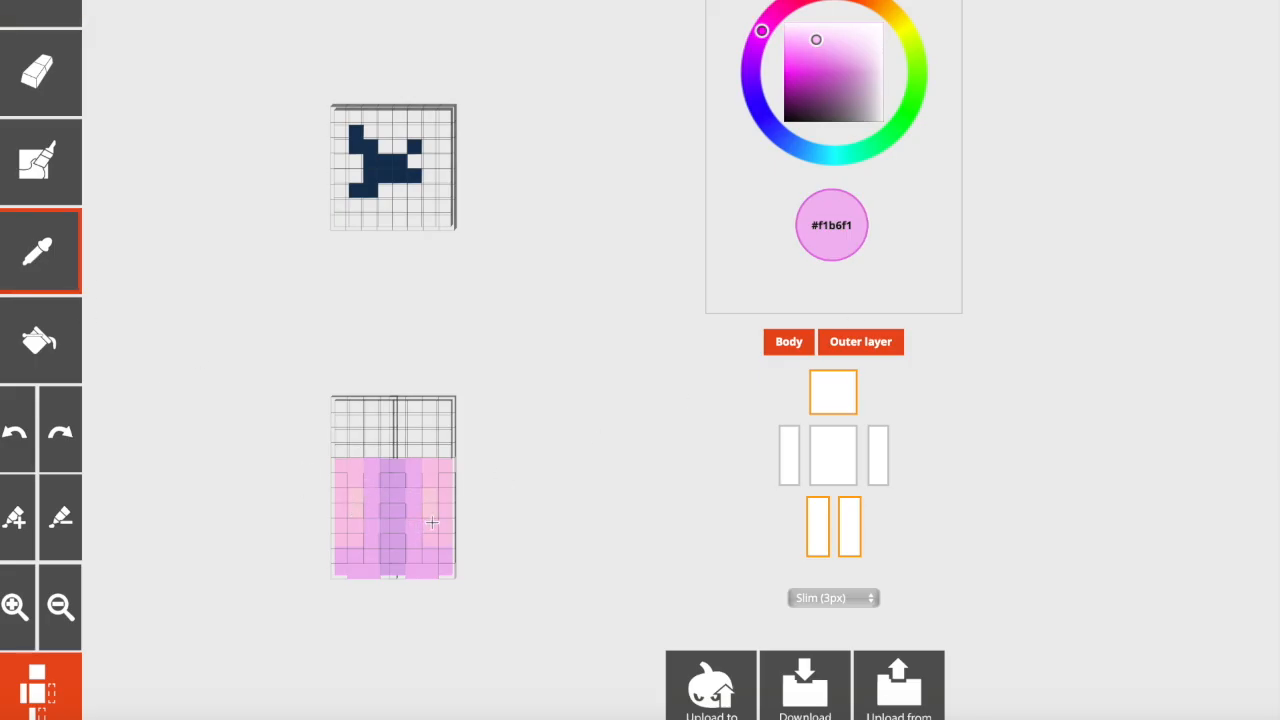
click(430, 504)
click(48, 262)
click(407, 506)
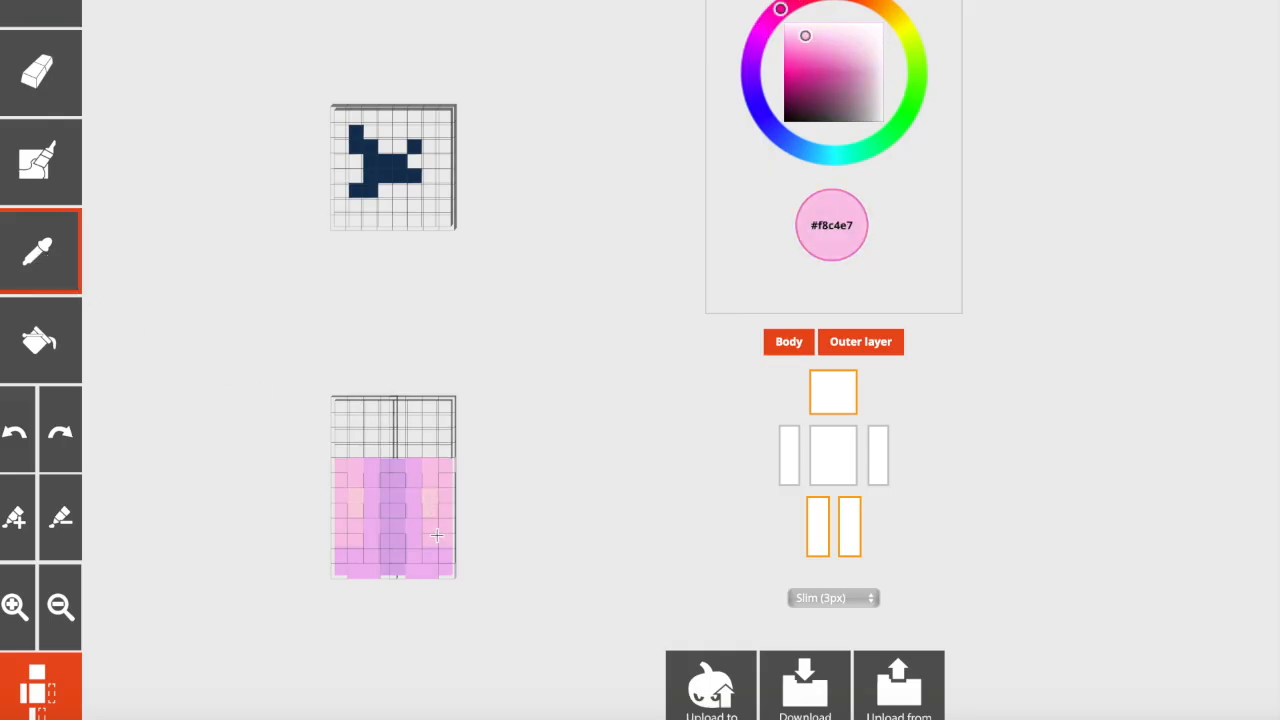
click(785, 342)
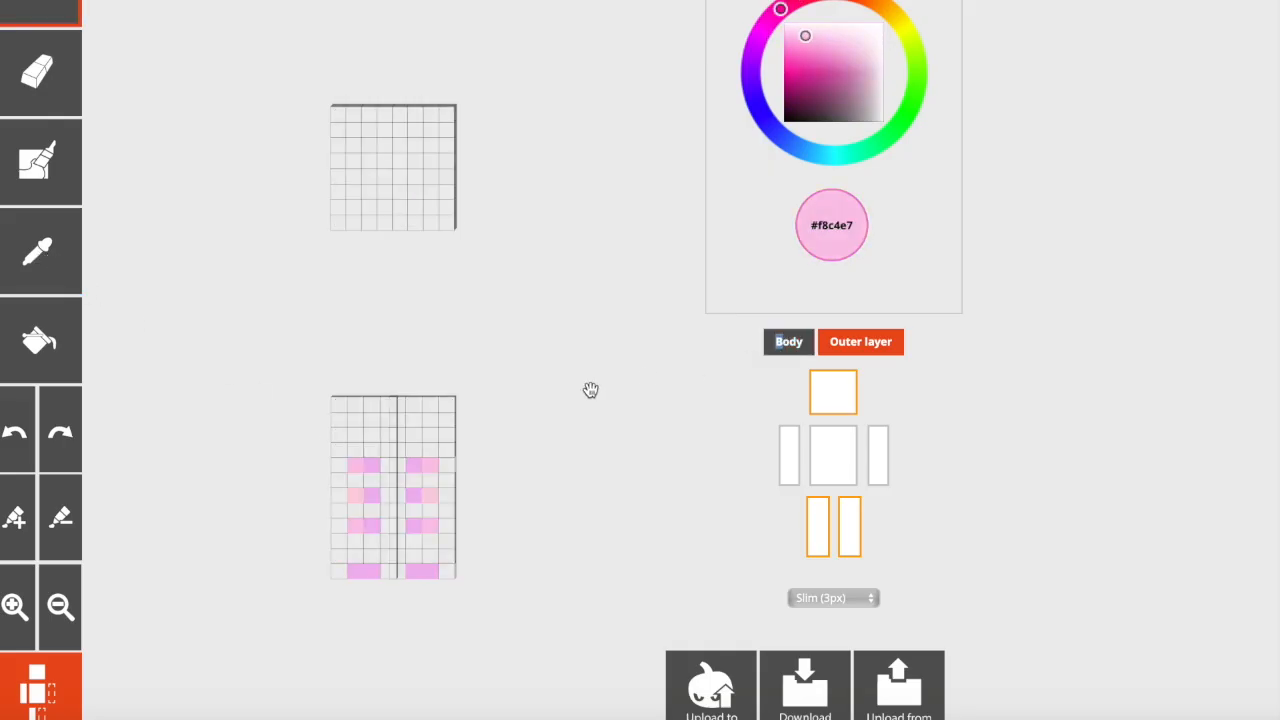
click(788, 342)
Show the body layer with the torso, hide the outer layer, and try #fdedf8 shading on the front of the leg
click(840, 434)
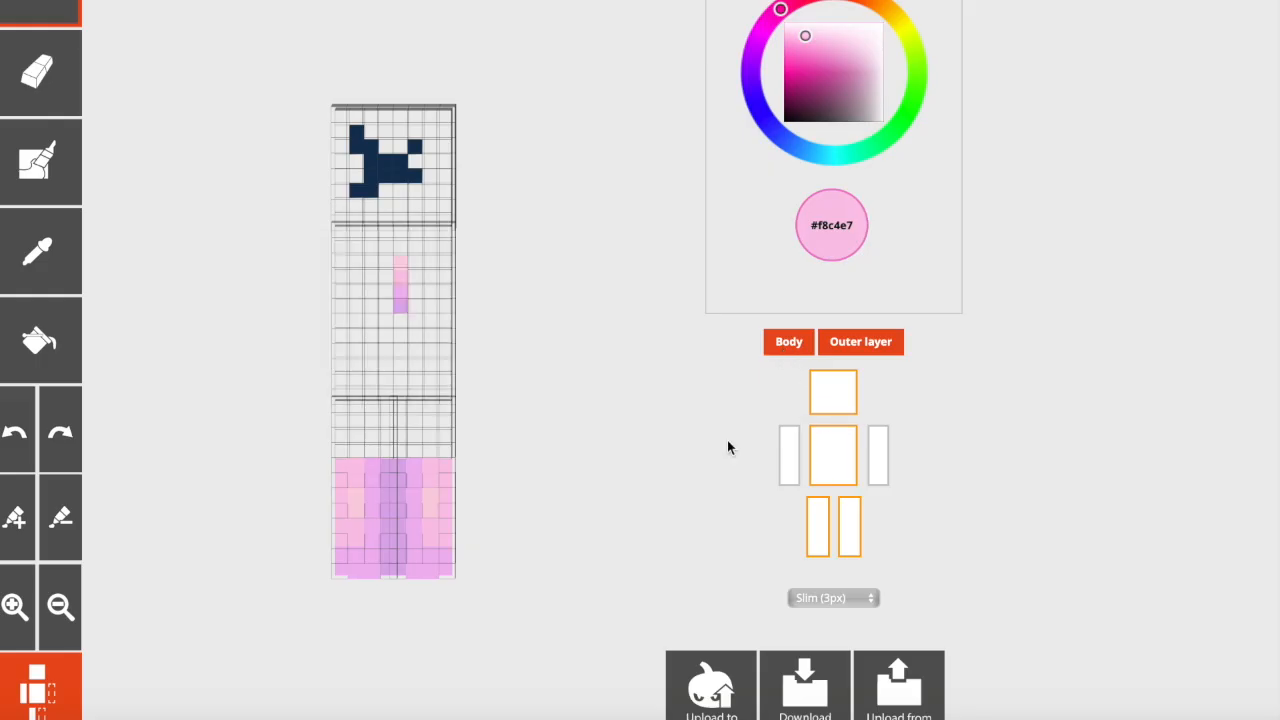
click(895, 345)
click(803, 27)
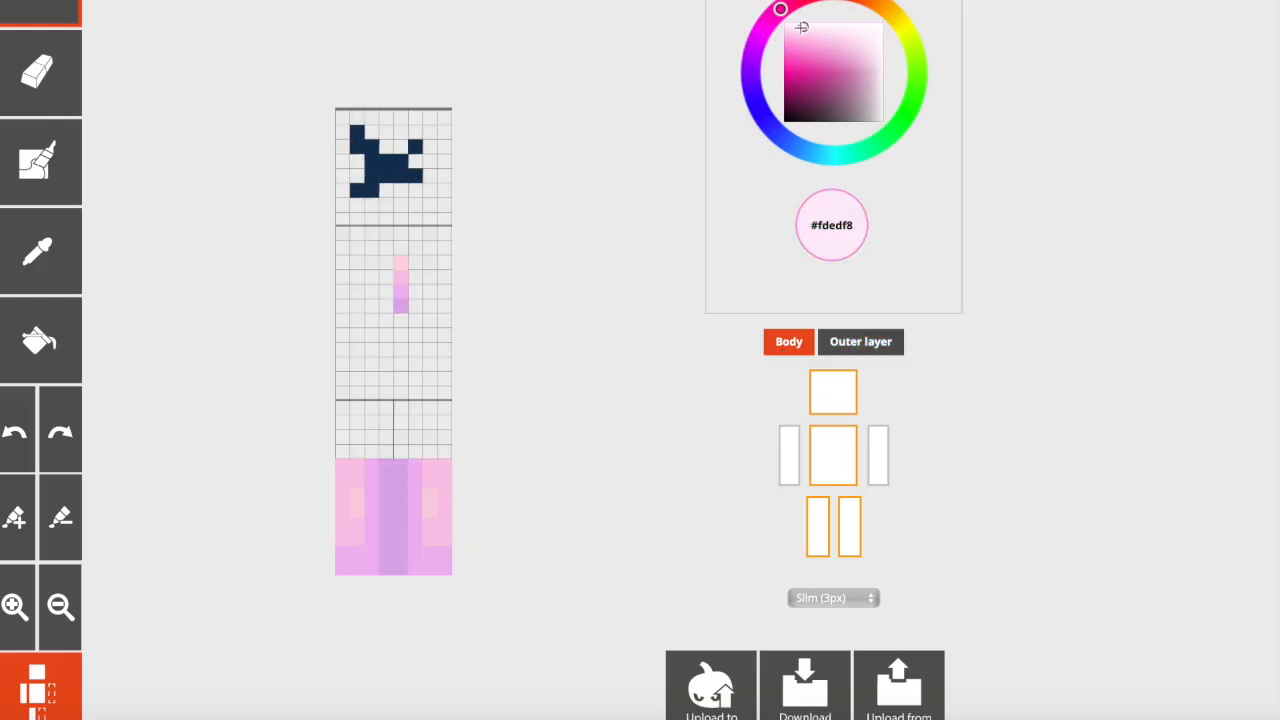
mouse_move(430, 467)
mouse_down()
mouse_move(415, 467)
mouse_move(415, 525)
mouse_up()
Show both arms so the full model is displayed, with only the body layer visible
click(876, 343)
mouse_move(680, 372)
mouse_down()
mouse_move(585, 408)
mouse_move(675, 380)
mouse_up()
click(789, 455)
click(877, 447)
drag(700, 443, 579, 428)
drag(587, 432, 623, 406)
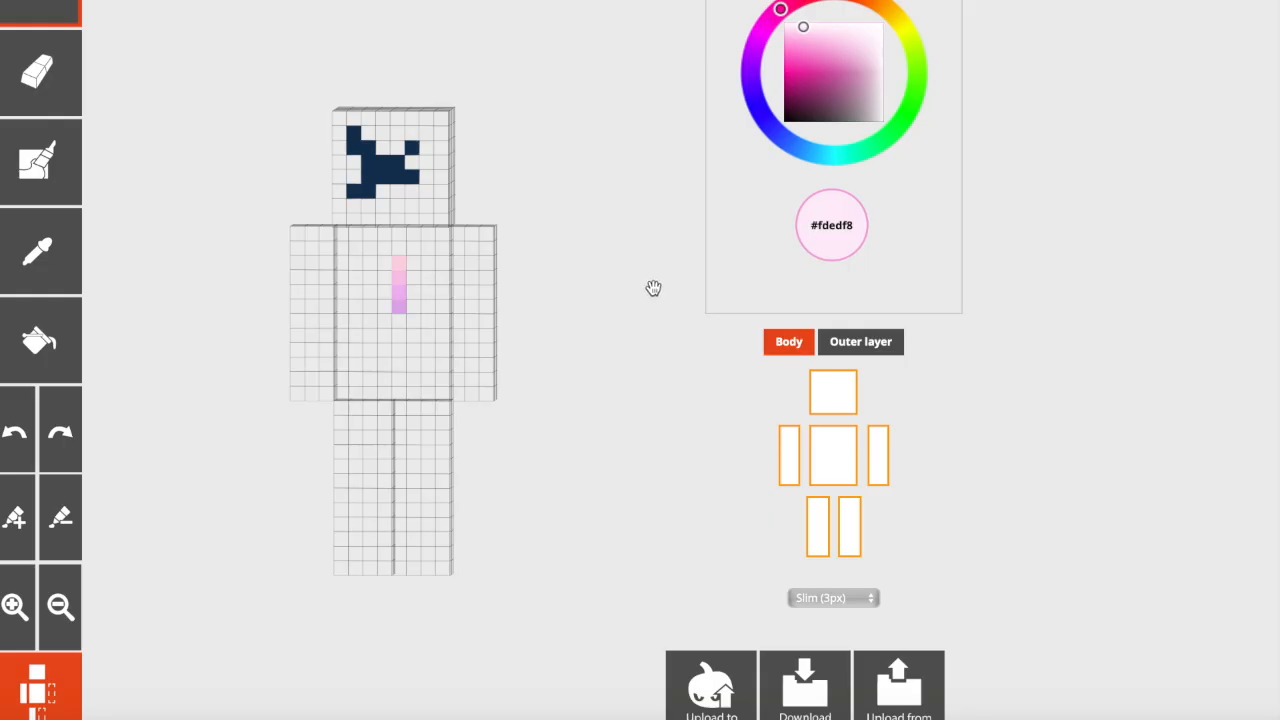
Add a mauve palette on the torso's front with a #a7909e pixel and a #b69aa5 pixel directly above it
scroll(863, 280, up, 1)
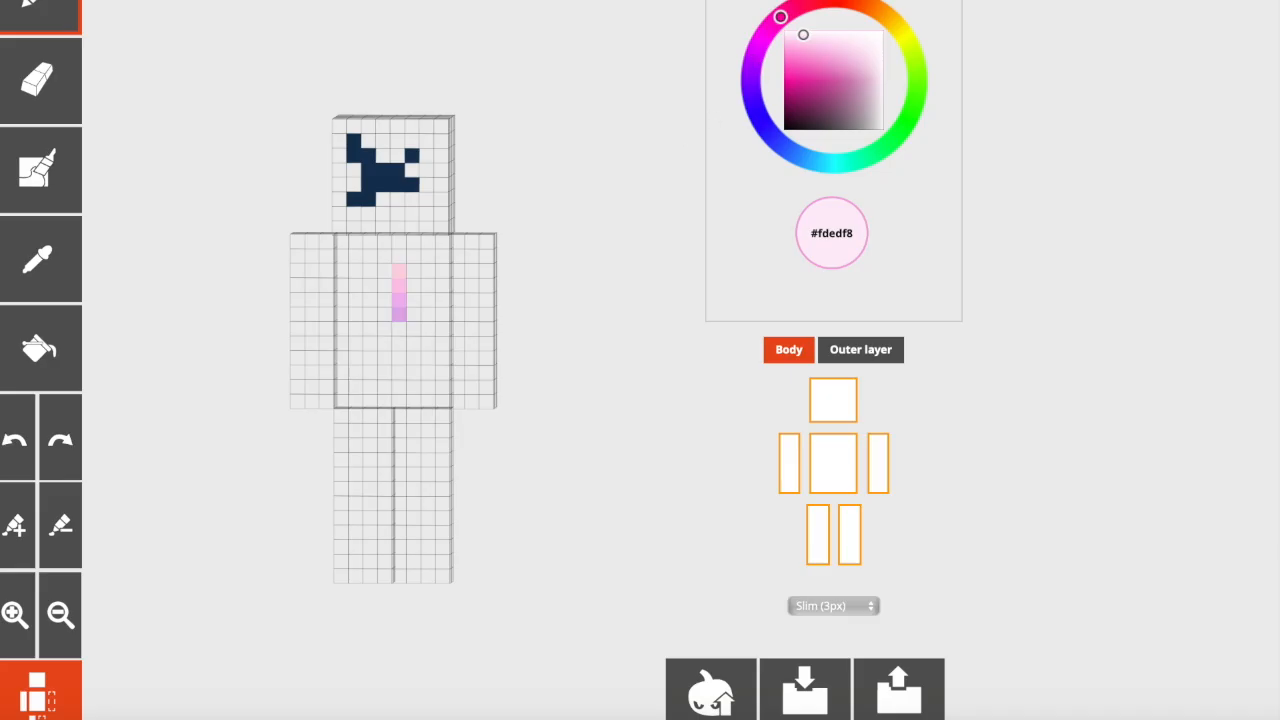
mouse_move(780, 18)
mouse_down()
mouse_move(765, 35)
mouse_move(850, 4)
mouse_move(885, 20)
mouse_move(830, 3)
mouse_move(783, 11)
mouse_up()
drag(830, 65, 871, 69)
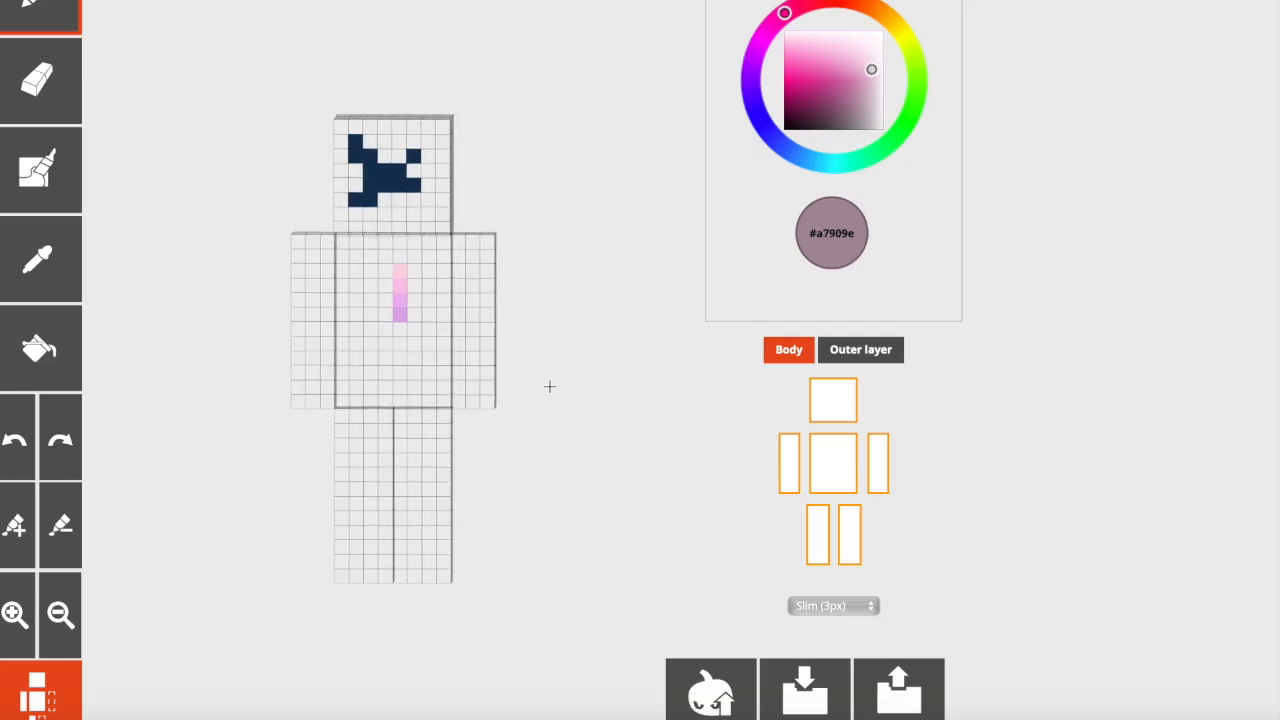
click(446, 315)
drag(792, 9, 800, 5)
click(869, 67)
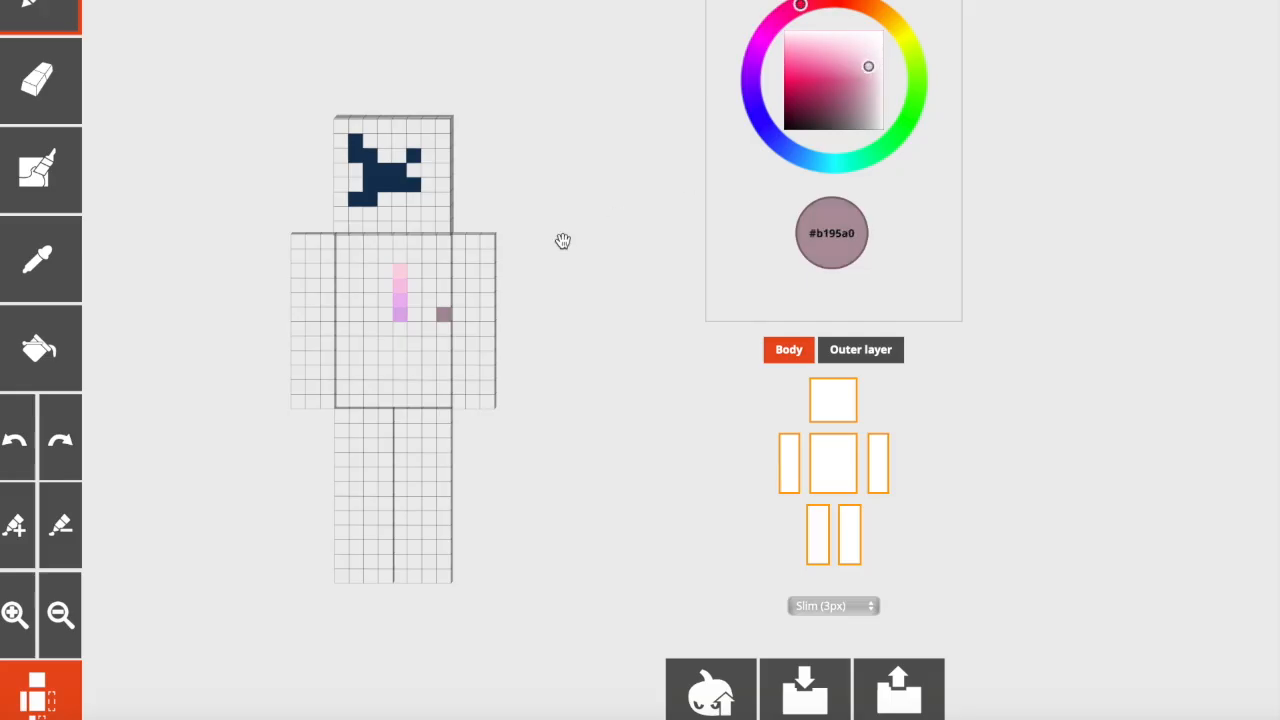
click(443, 300)
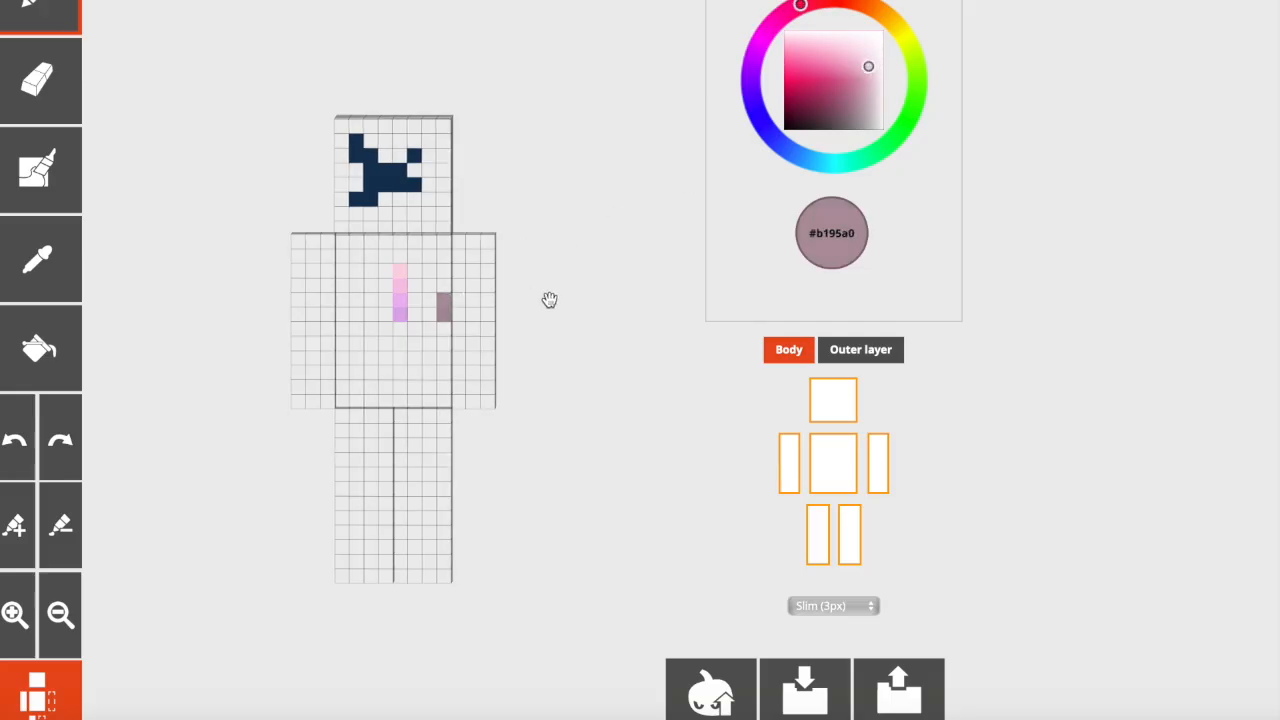
click(867, 65)
drag(509, 297, 592, 310)
Sample #a7909e from the torso palette and paint the bottom row across both legs' fronts
click(39, 262)
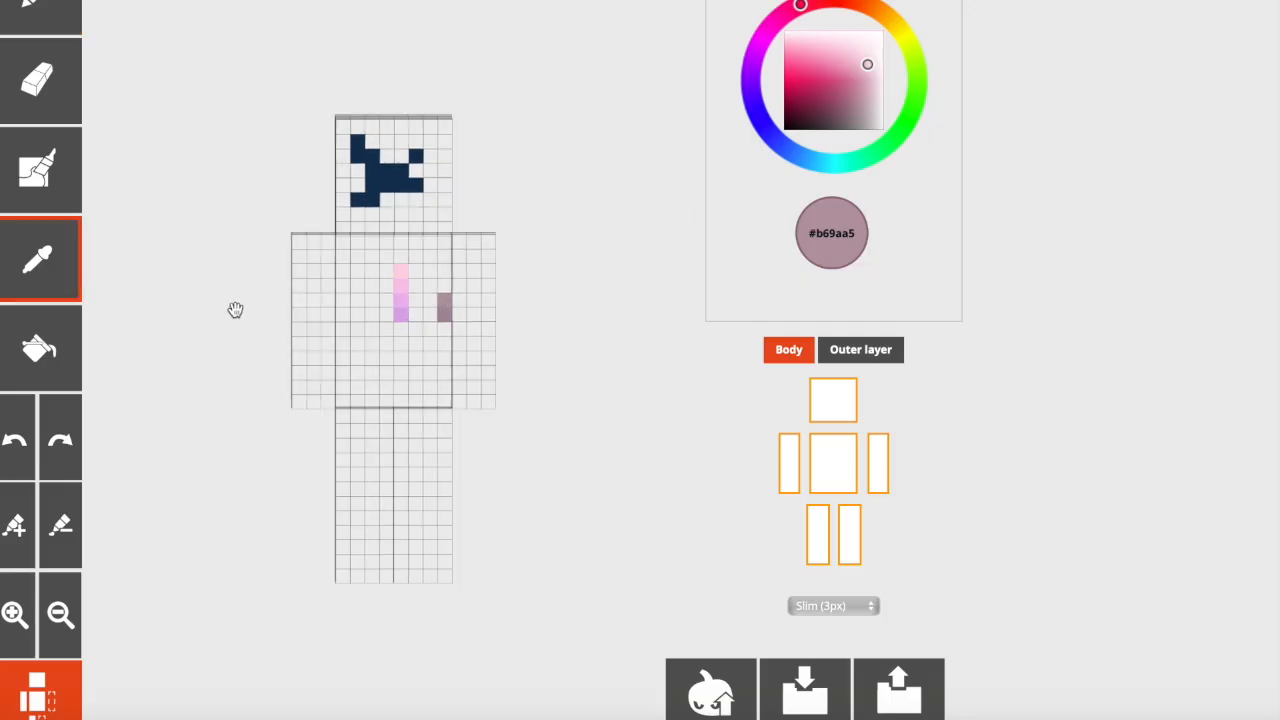
click(445, 313)
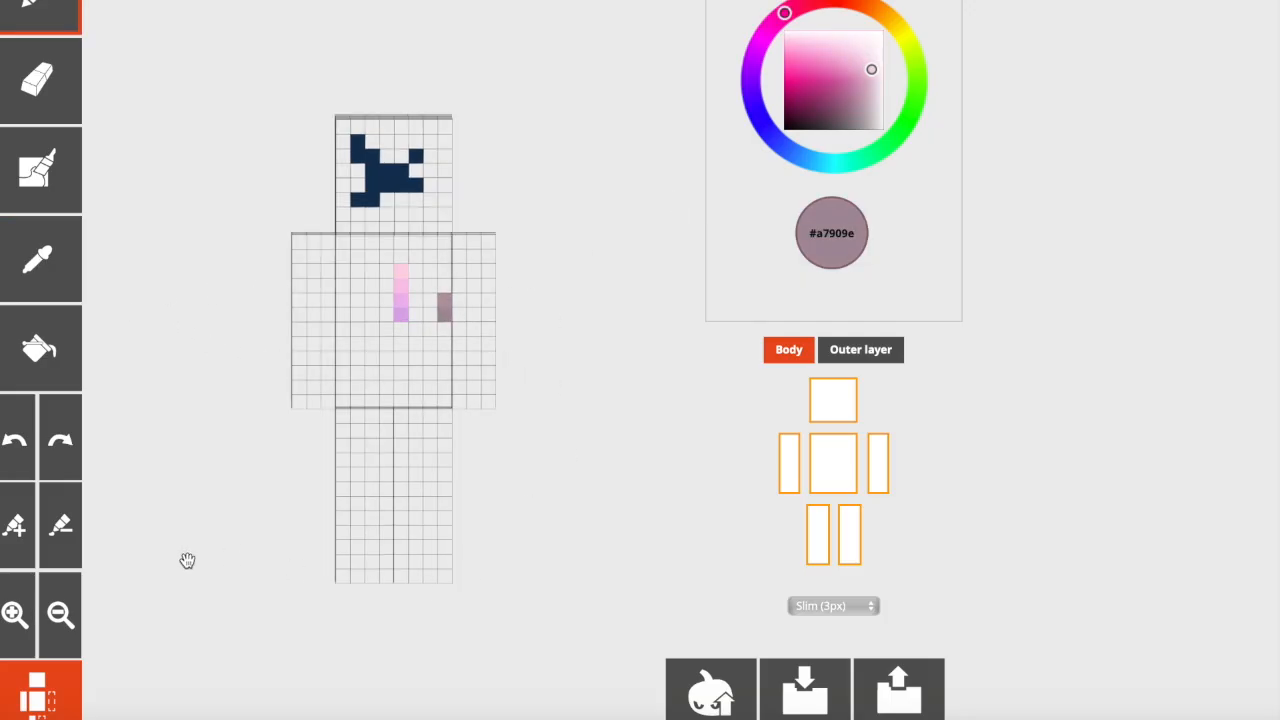
drag(448, 577, 328, 570)
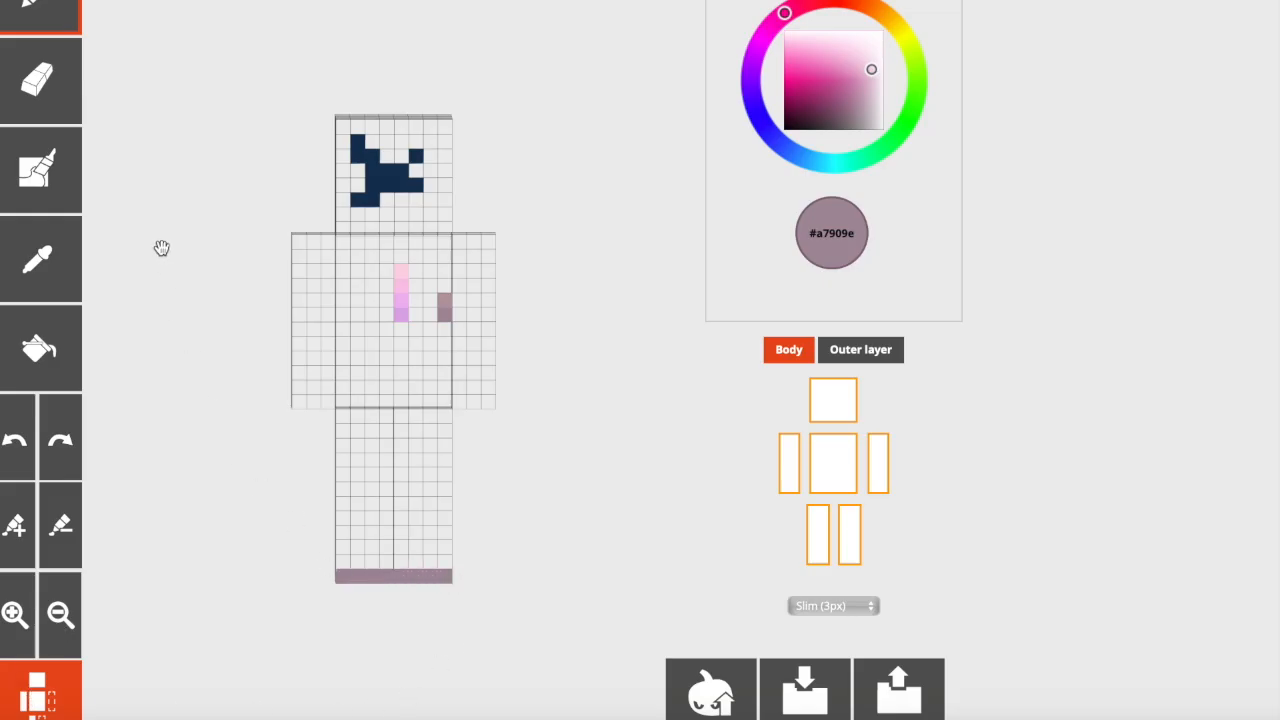
Repaint the bottom row of both legs' fronts #b69aa5, with #a7909e on the two innermost pixels
click(35, 265)
click(443, 303)
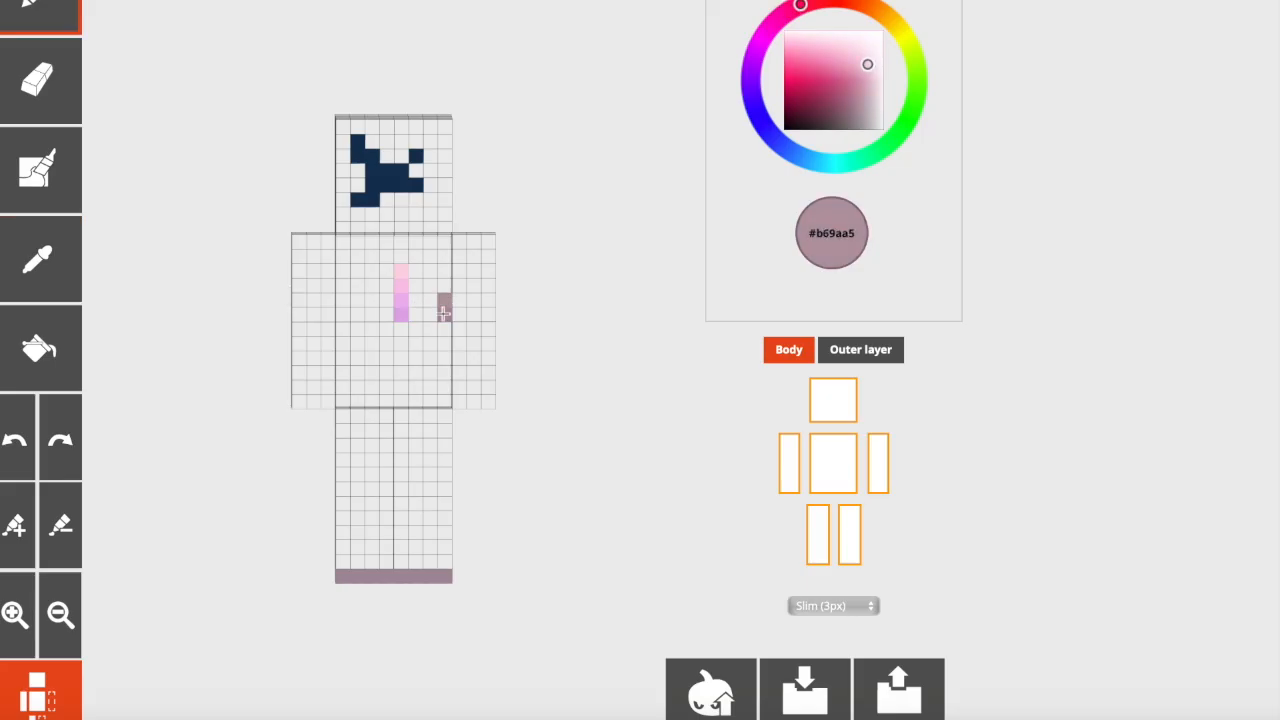
drag(444, 572, 297, 572)
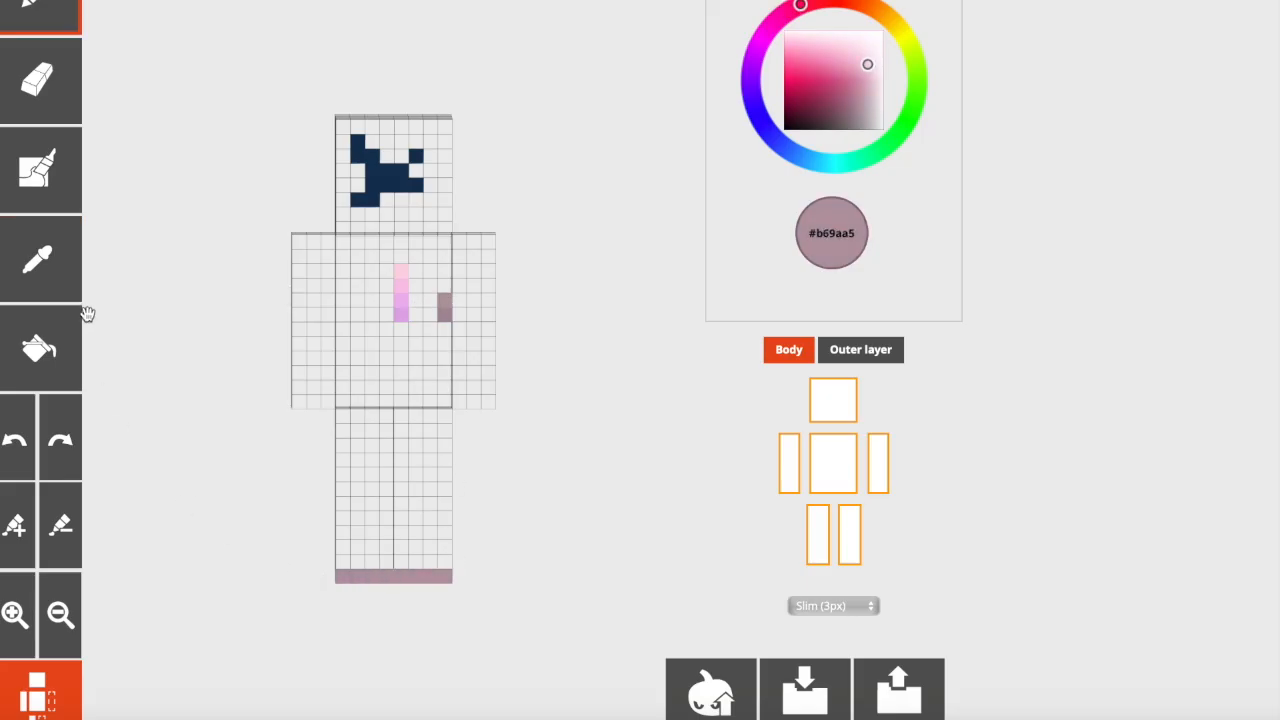
click(36, 262)
click(443, 315)
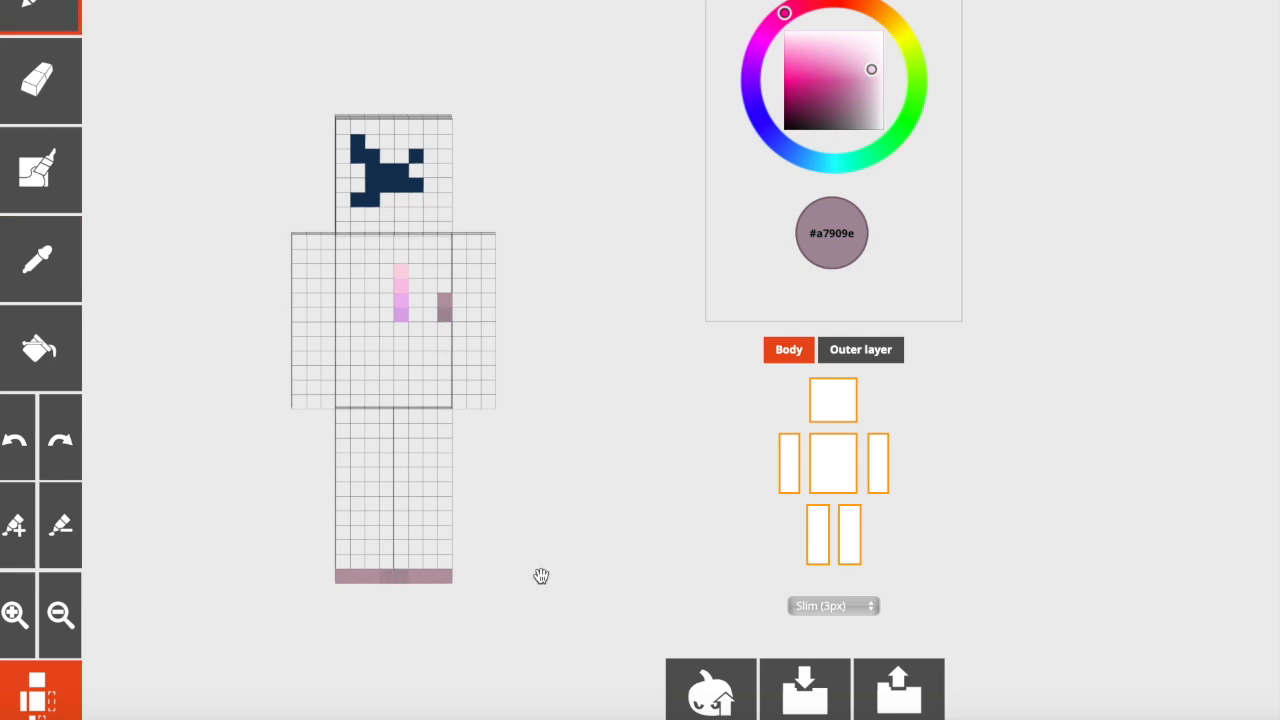
click(866, 355)
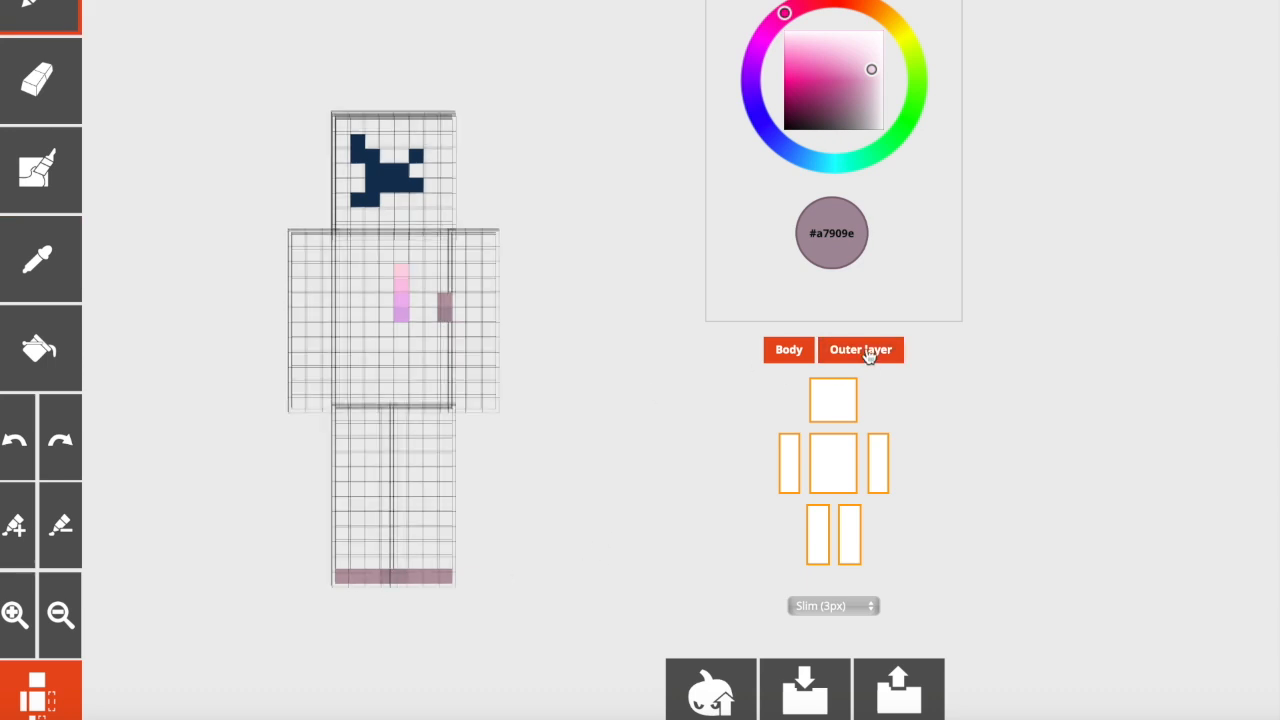
click(866, 352)
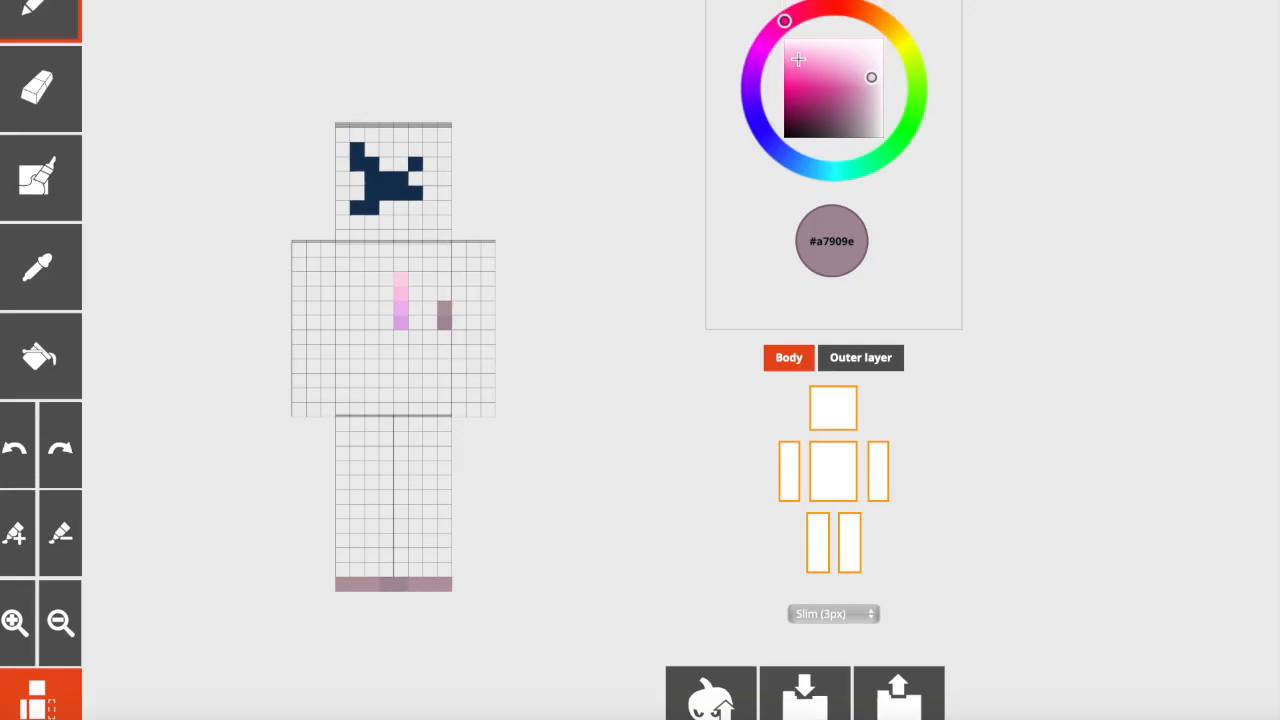
Try #f4ecf1 pixels on the fronts of both legs and undo them
click(822, 37)
click(856, 45)
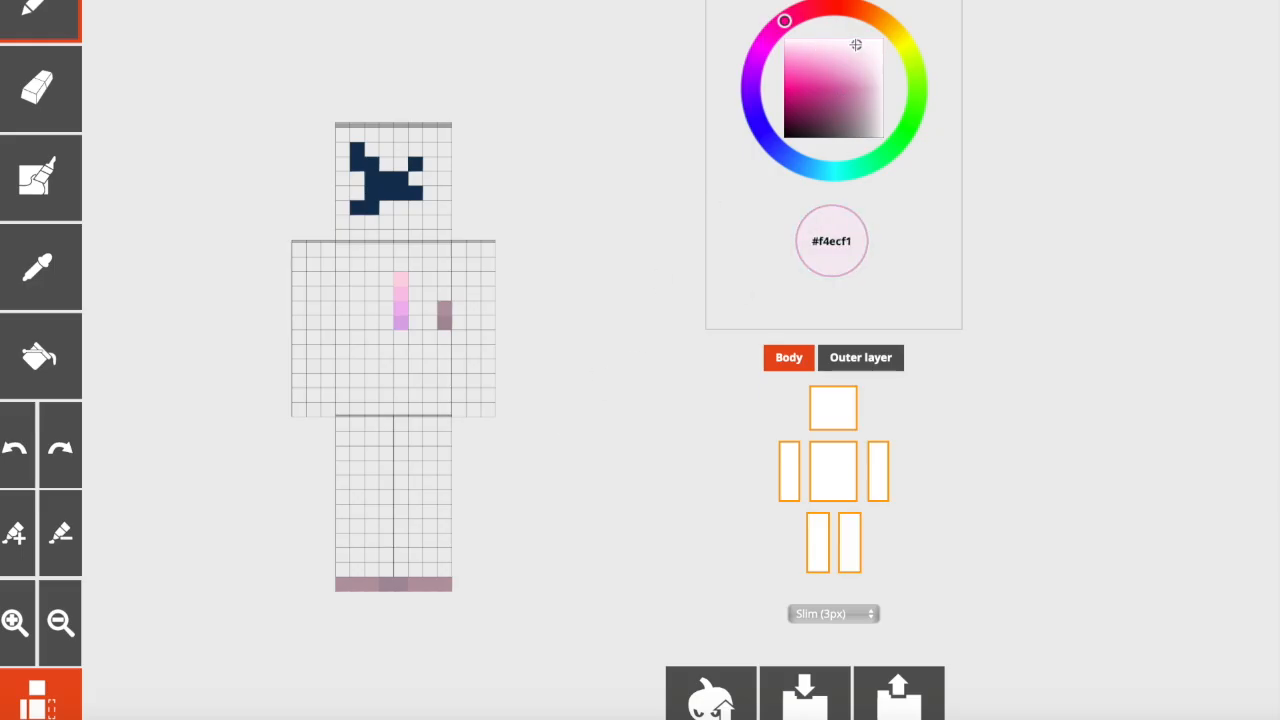
click(431, 517)
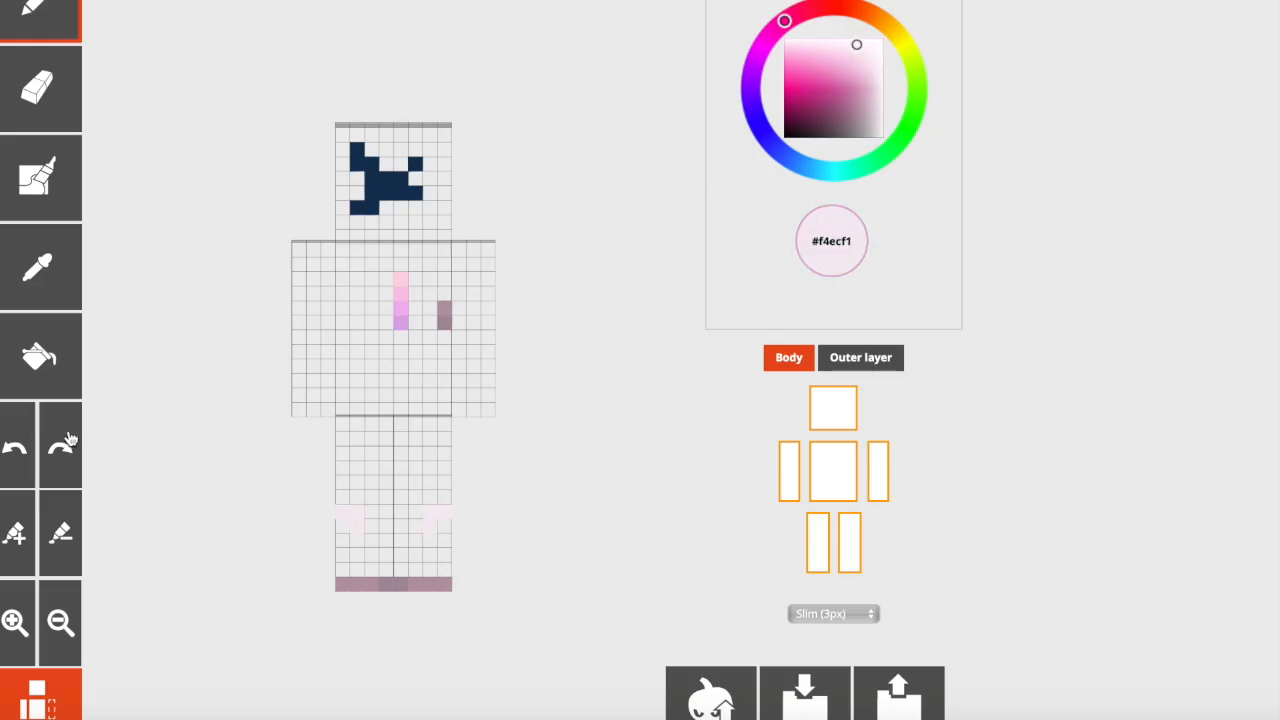
click(18, 446)
Add a cream palette on the torso's front with a #ebe3e0 pixel and a #f0e9e5 pixel above it
click(853, 9)
drag(832, 49, 862, 48)
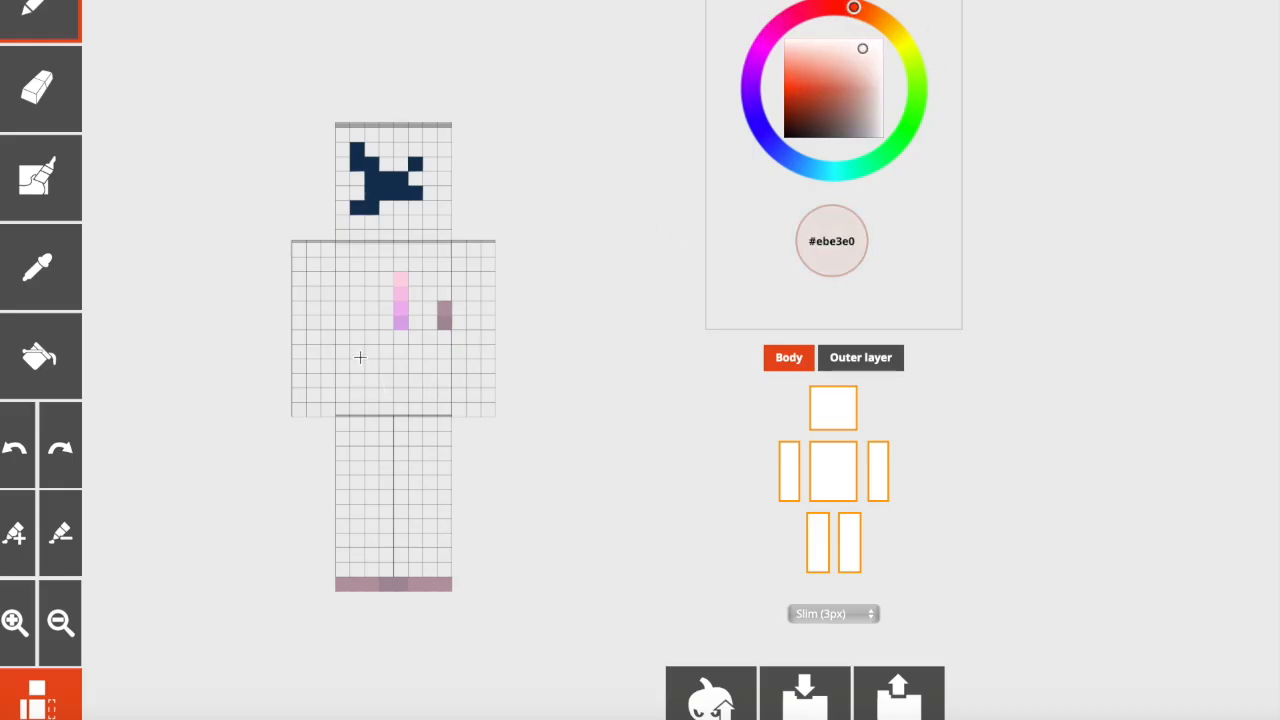
click(864, 10)
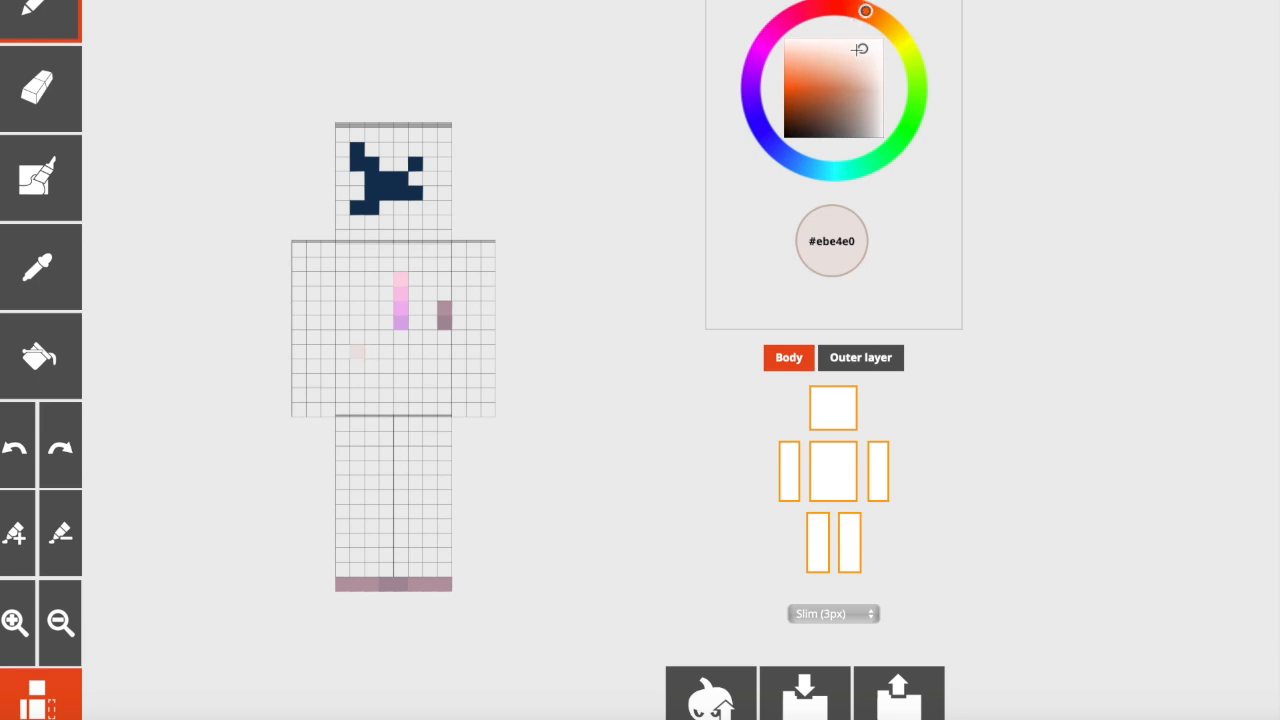
click(857, 46)
click(356, 338)
Paint the shoe tops above the soles on both legs' fronts in #f0e9e5, with #ebe3e0 on the two innermost pixels
click(58, 270)
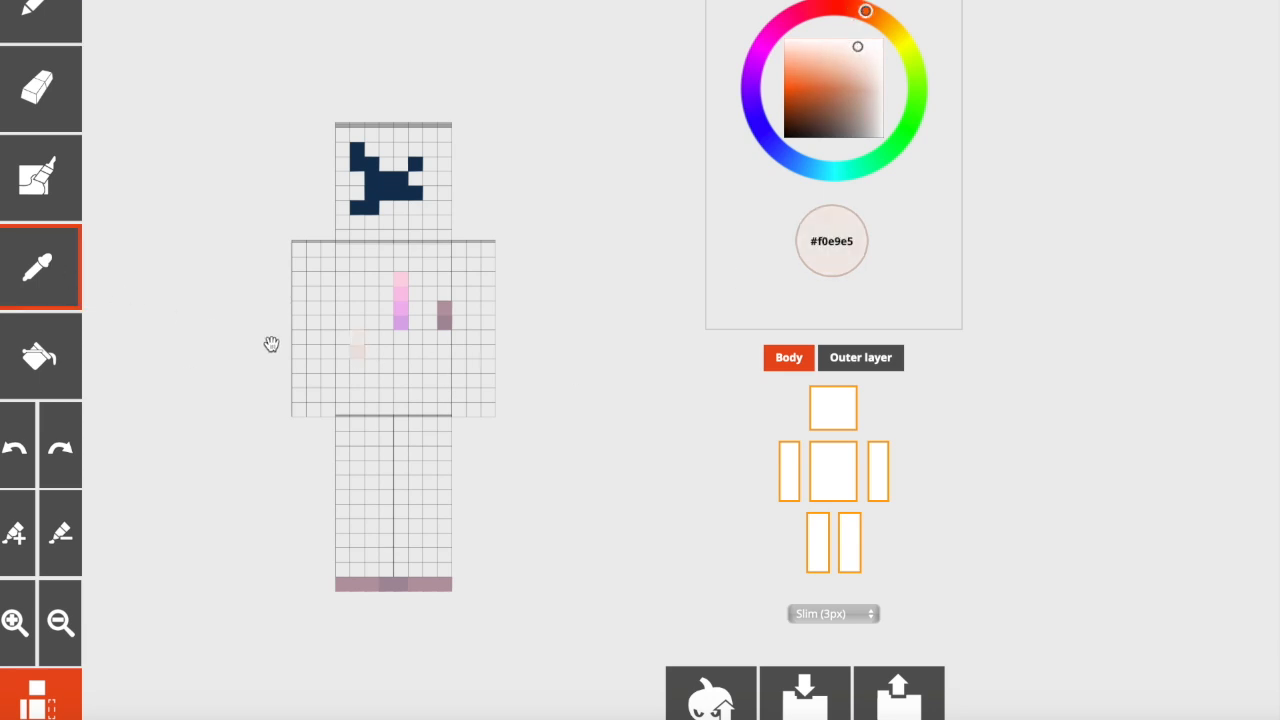
click(353, 338)
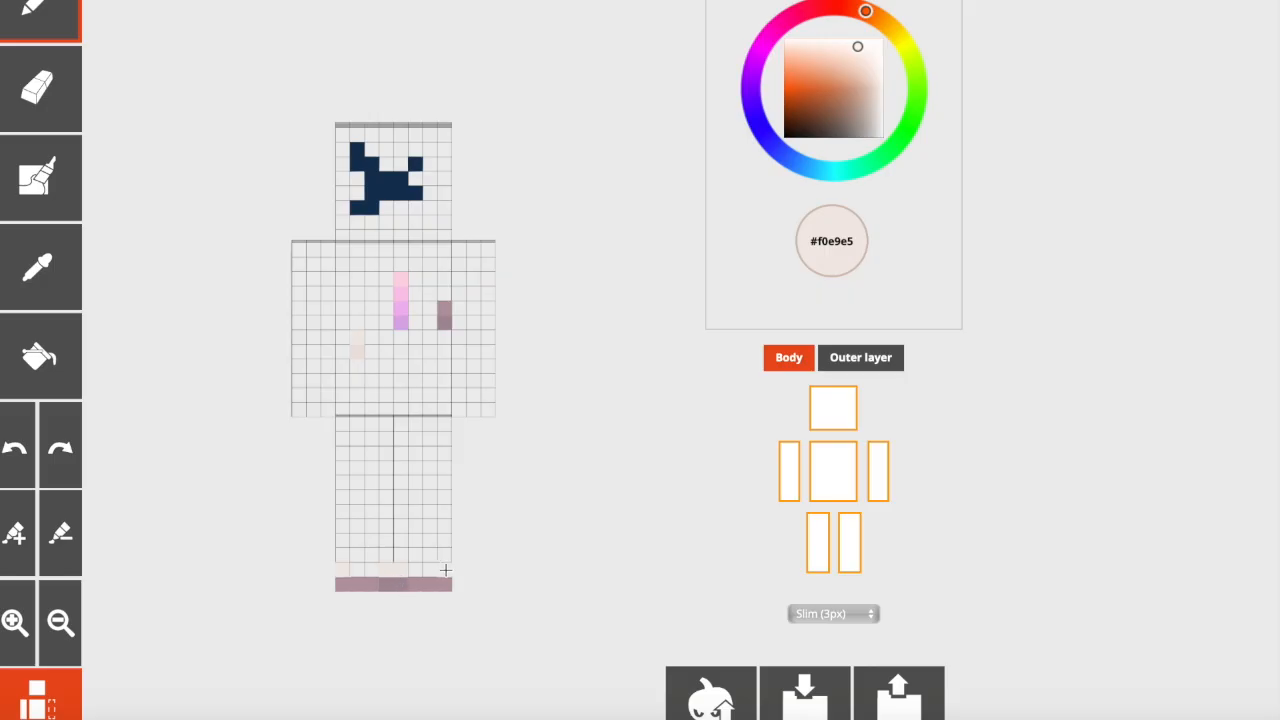
drag(429, 554, 417, 555)
click(52, 287)
click(358, 353)
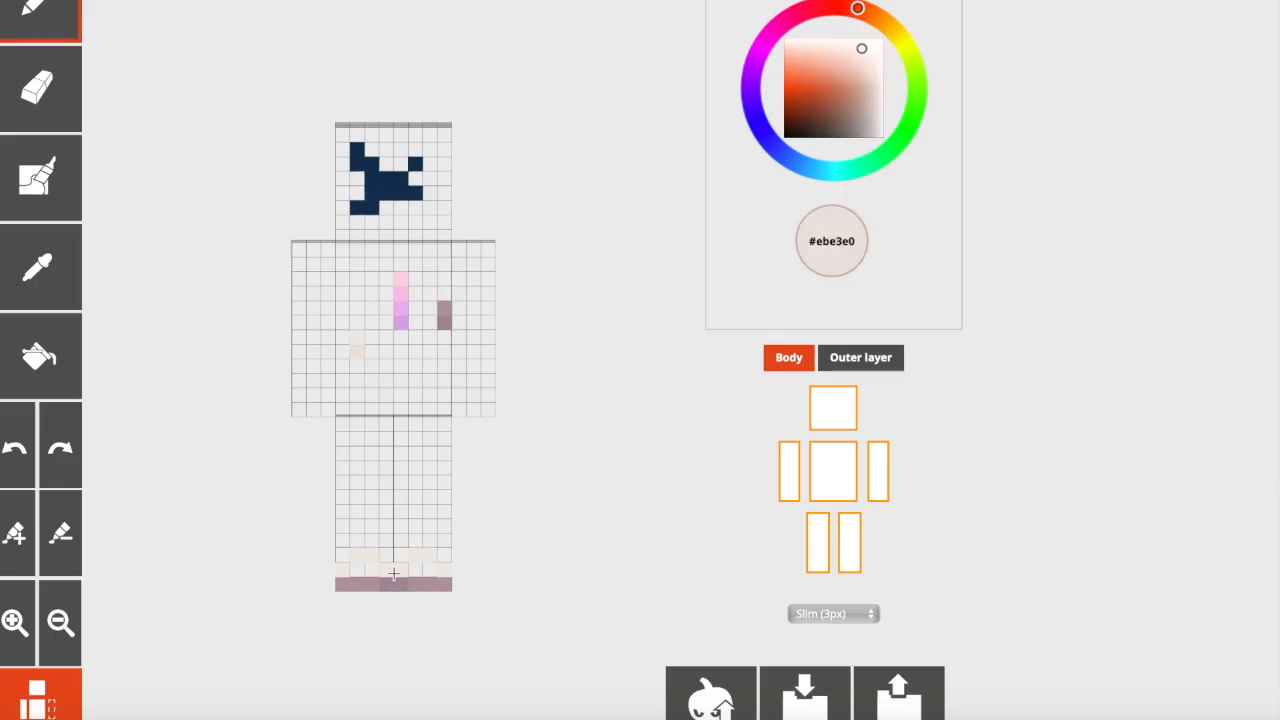
Show the outer layer and paint a two-pixel #f0e9e5 strip over the shoe top on each leg's front
click(850, 357)
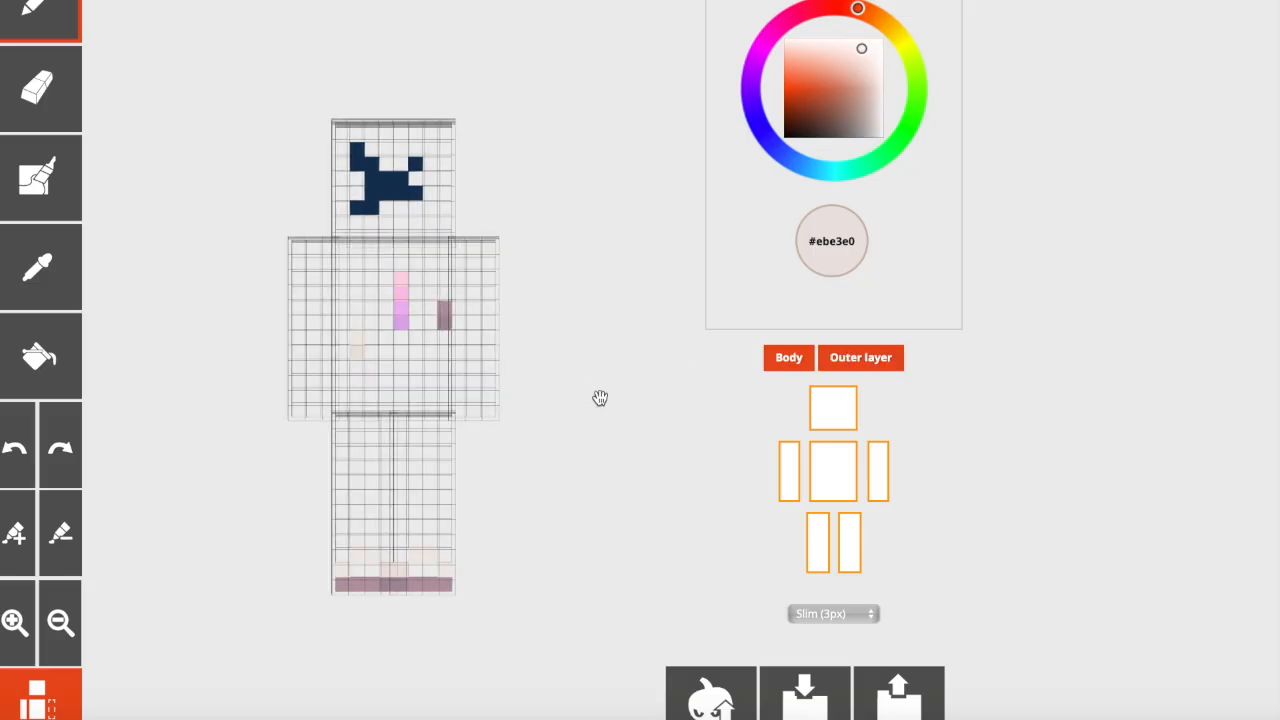
click(39, 284)
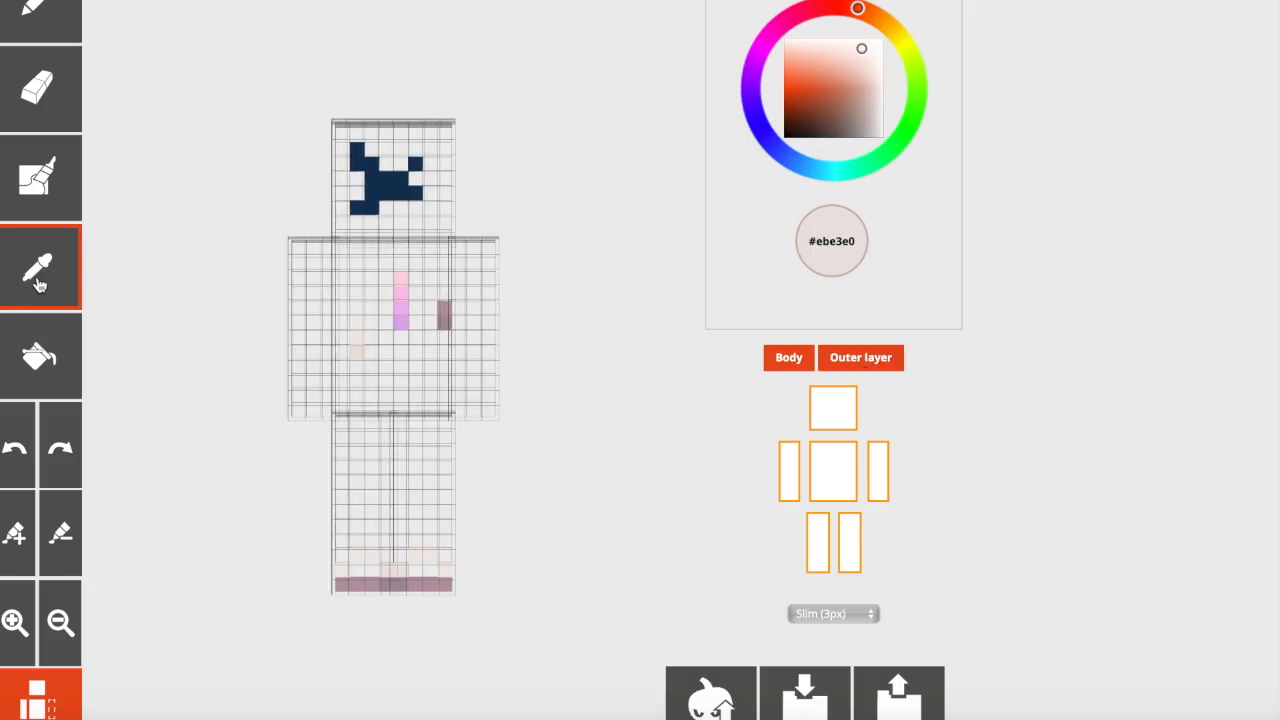
click(422, 557)
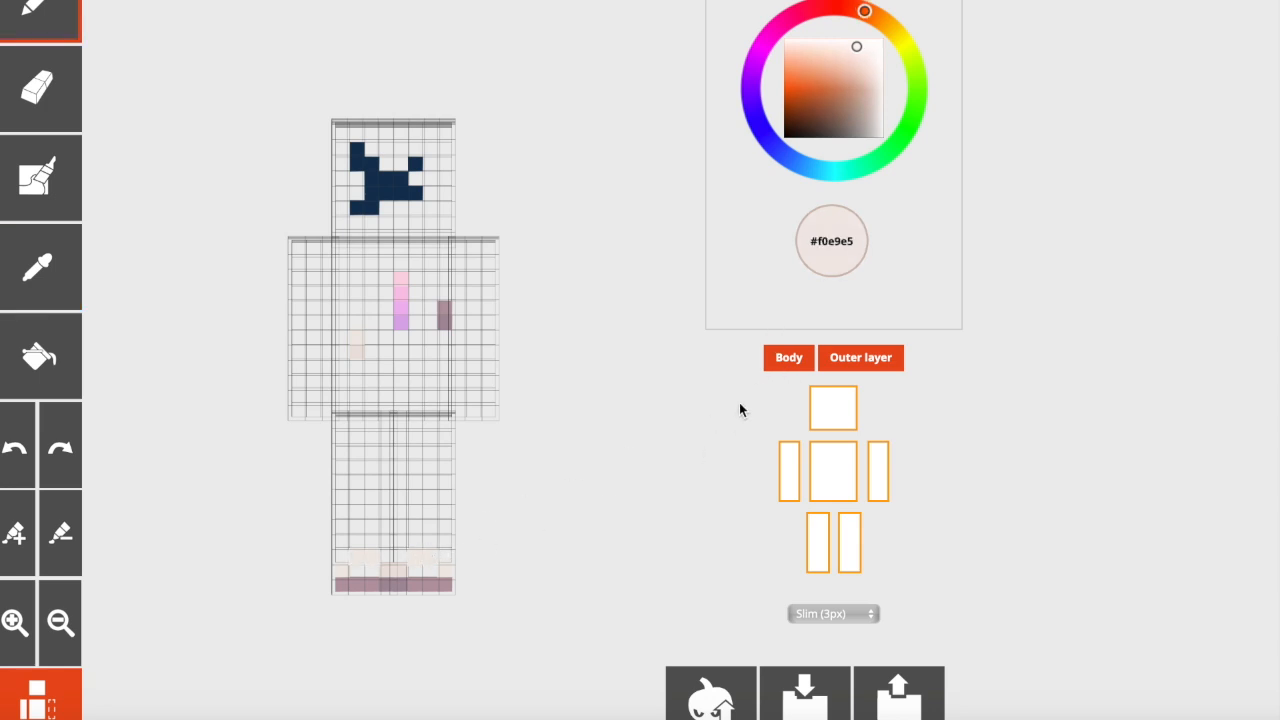
click(790, 357)
click(792, 356)
scroll(450, 495, down, 2)
click(22, 508)
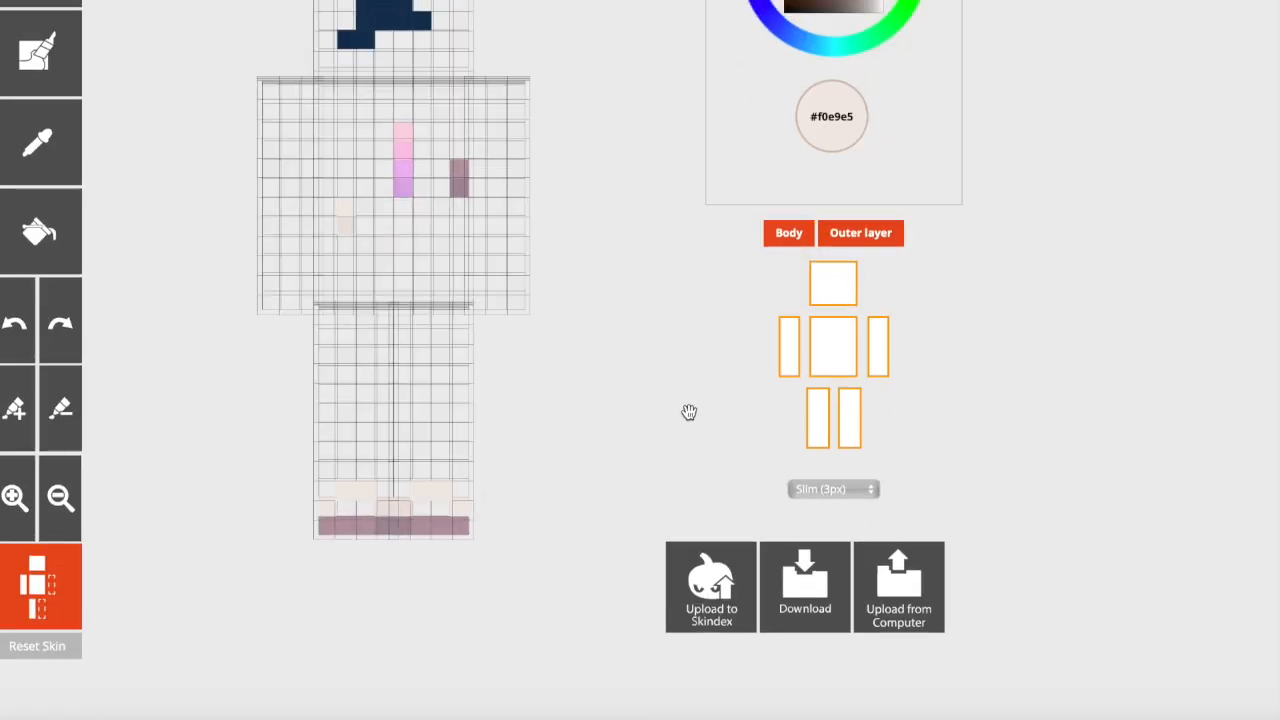
Check both layers separately, and paint the two middle sole pixels on each leg's outer layer #b69aa5
click(842, 233)
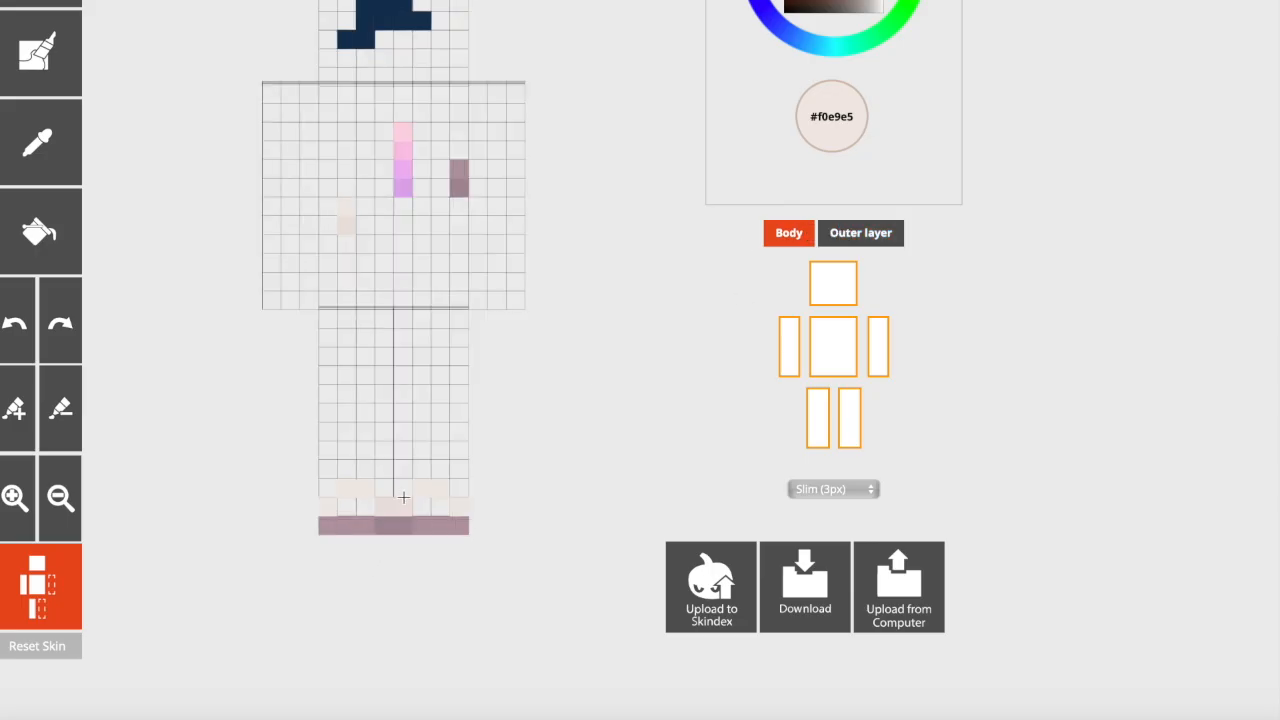
click(845, 236)
click(781, 236)
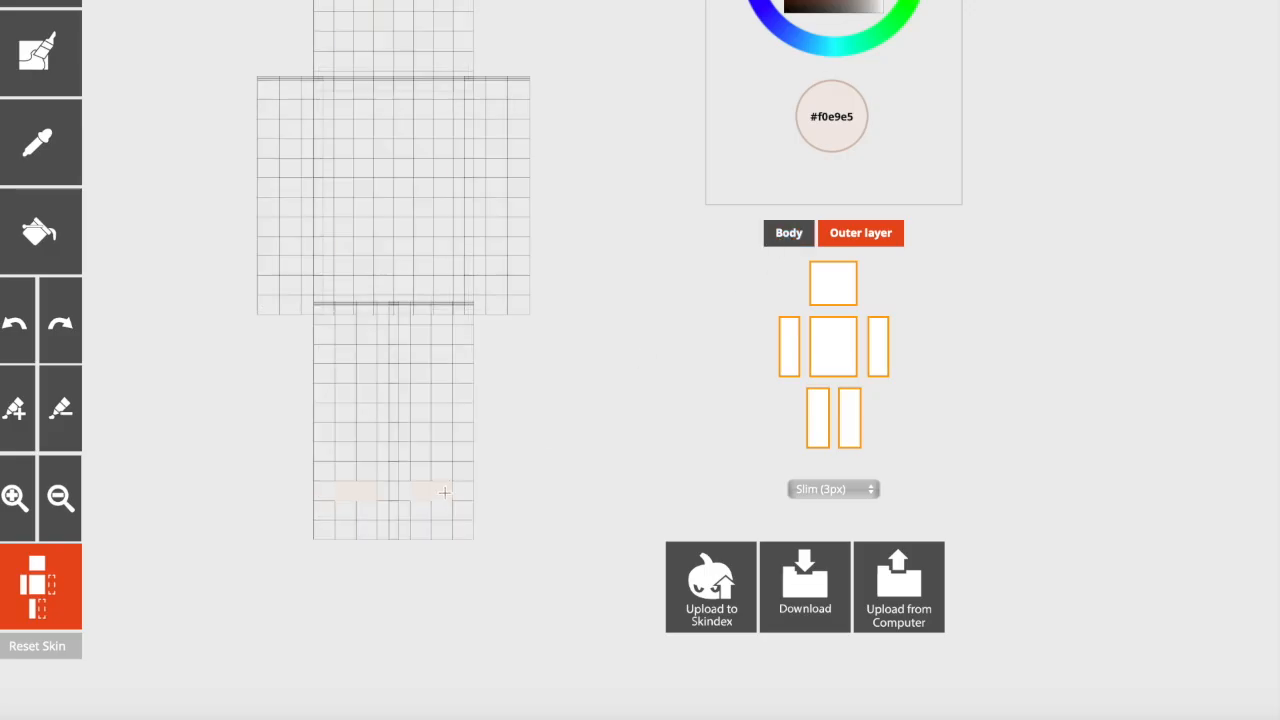
click(824, 403)
click(829, 409)
click(789, 233)
click(50, 168)
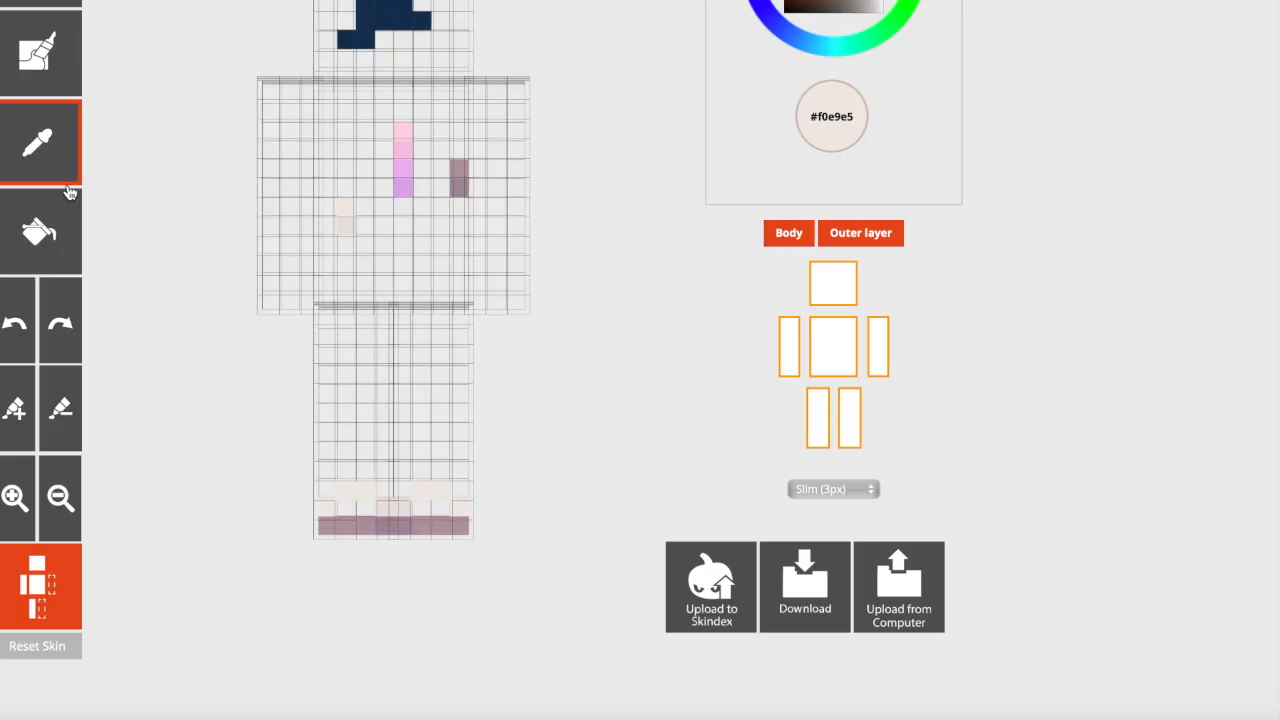
click(420, 531)
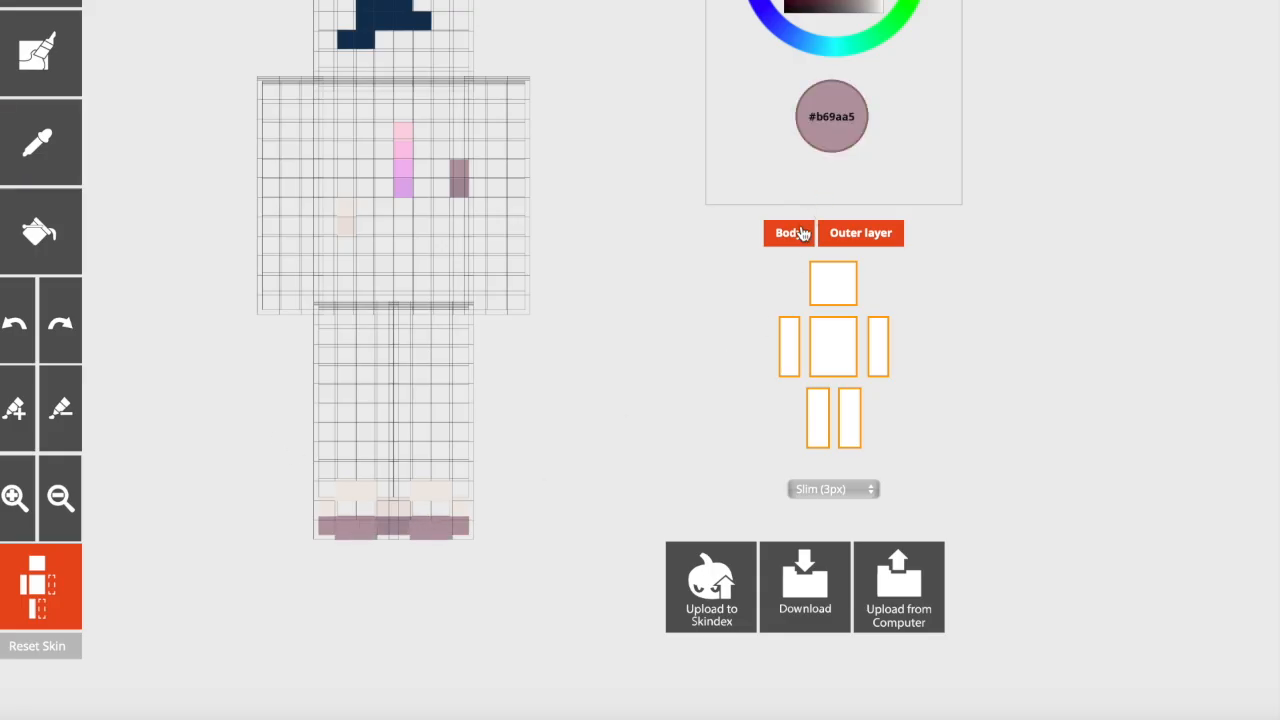
Hide the body layer, try #b69aa5 pixels in the outer layer's row above the soles, undo them, and show the body again
click(802, 233)
click(440, 511)
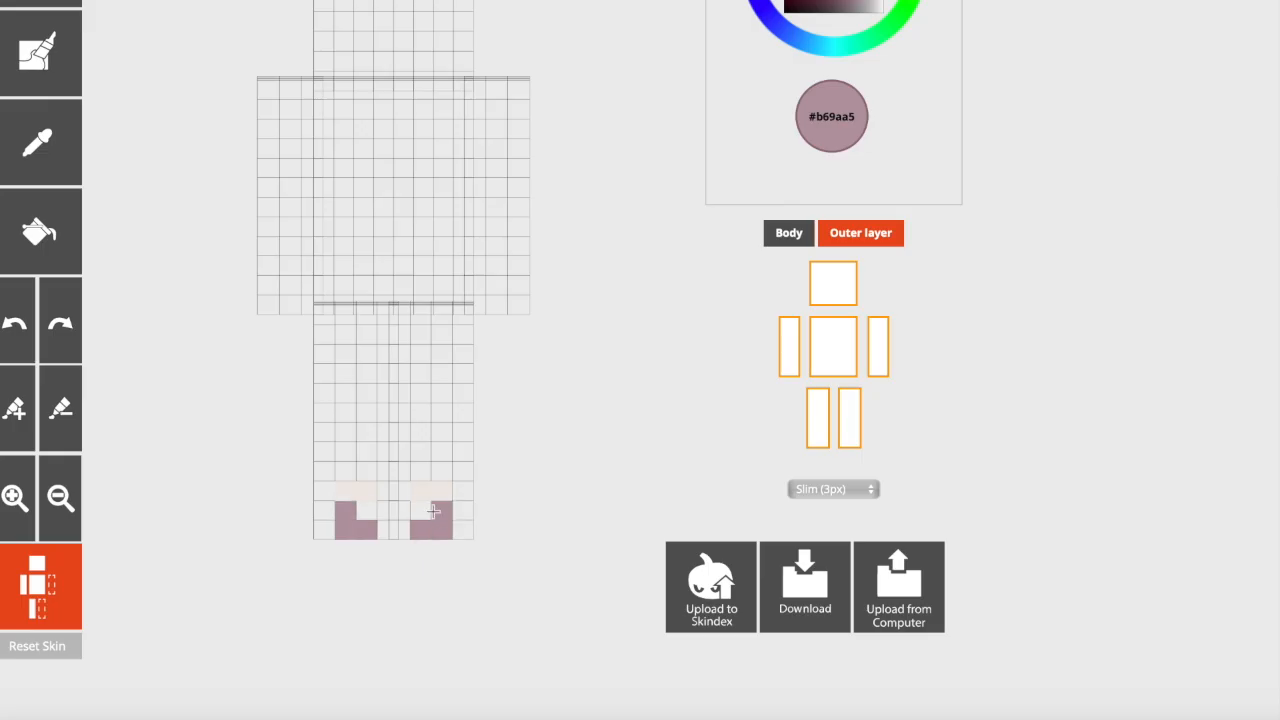
click(421, 512)
click(29, 343)
click(29, 343)
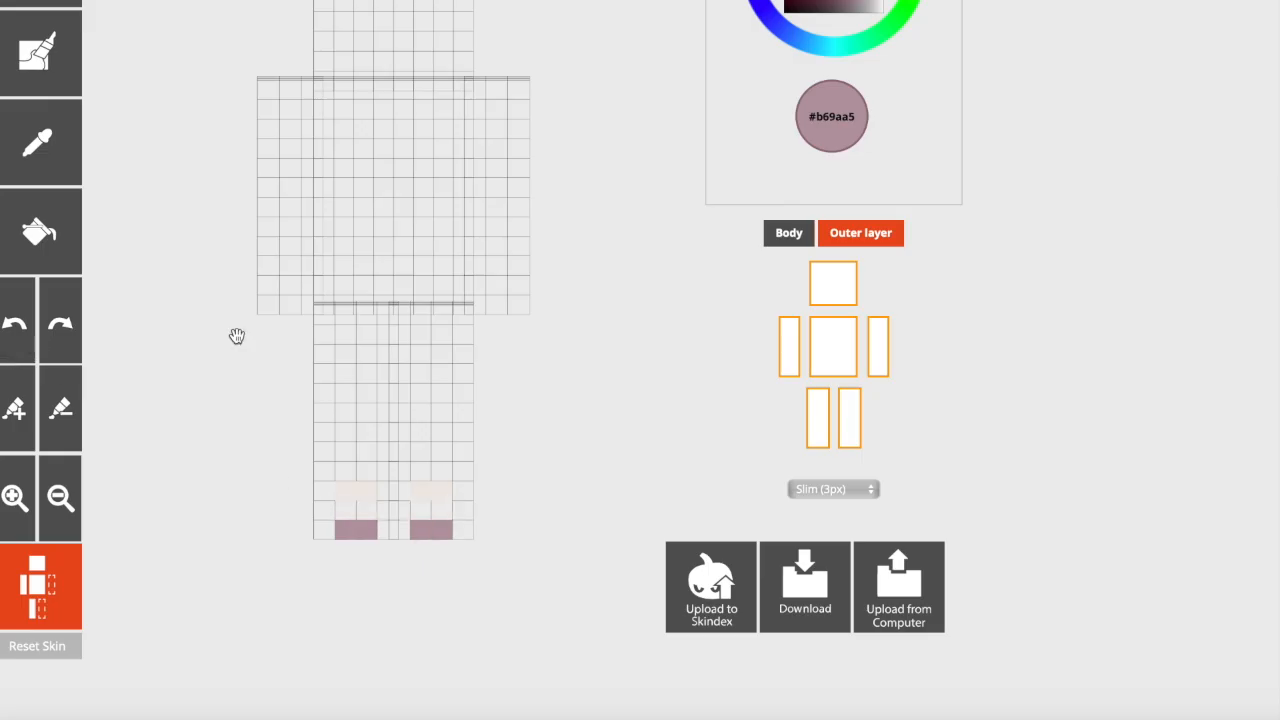
click(790, 233)
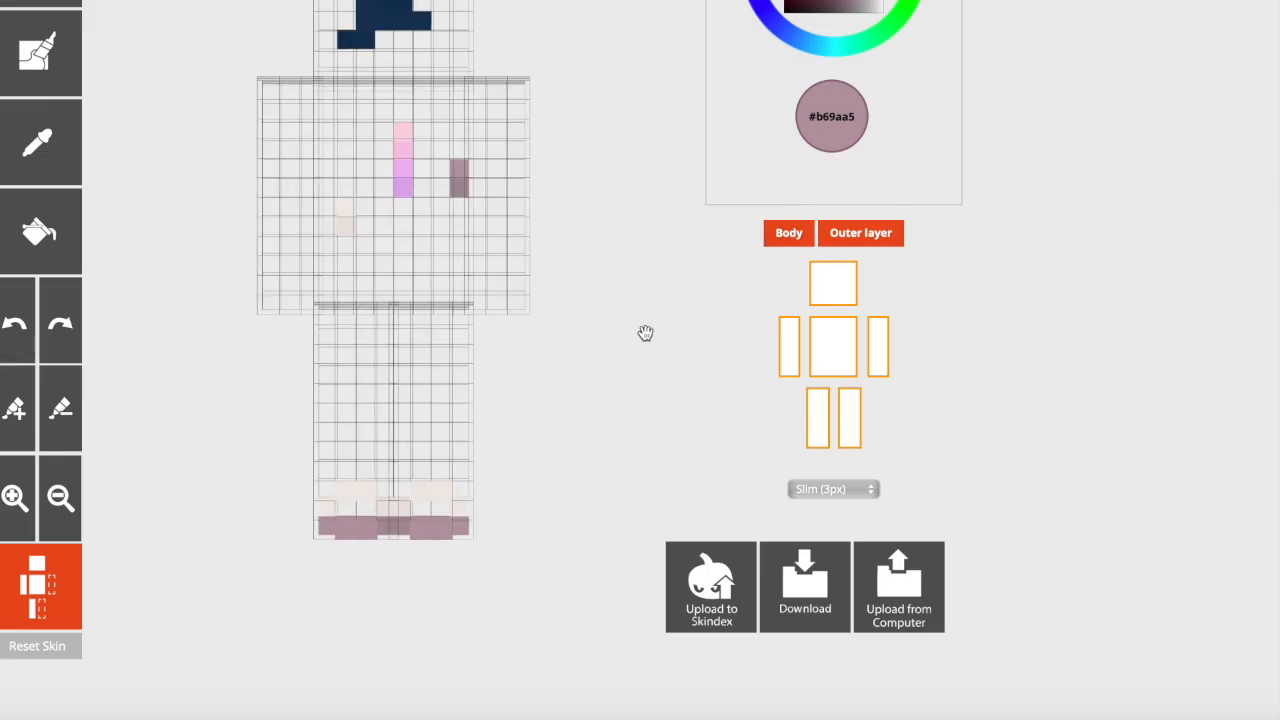
Hide the outer layer and paint the sole row on the outer side of the body layer's leg #b69aa5
drag(631, 337, 540, 336)
click(860, 232)
click(40, 160)
click(419, 520)
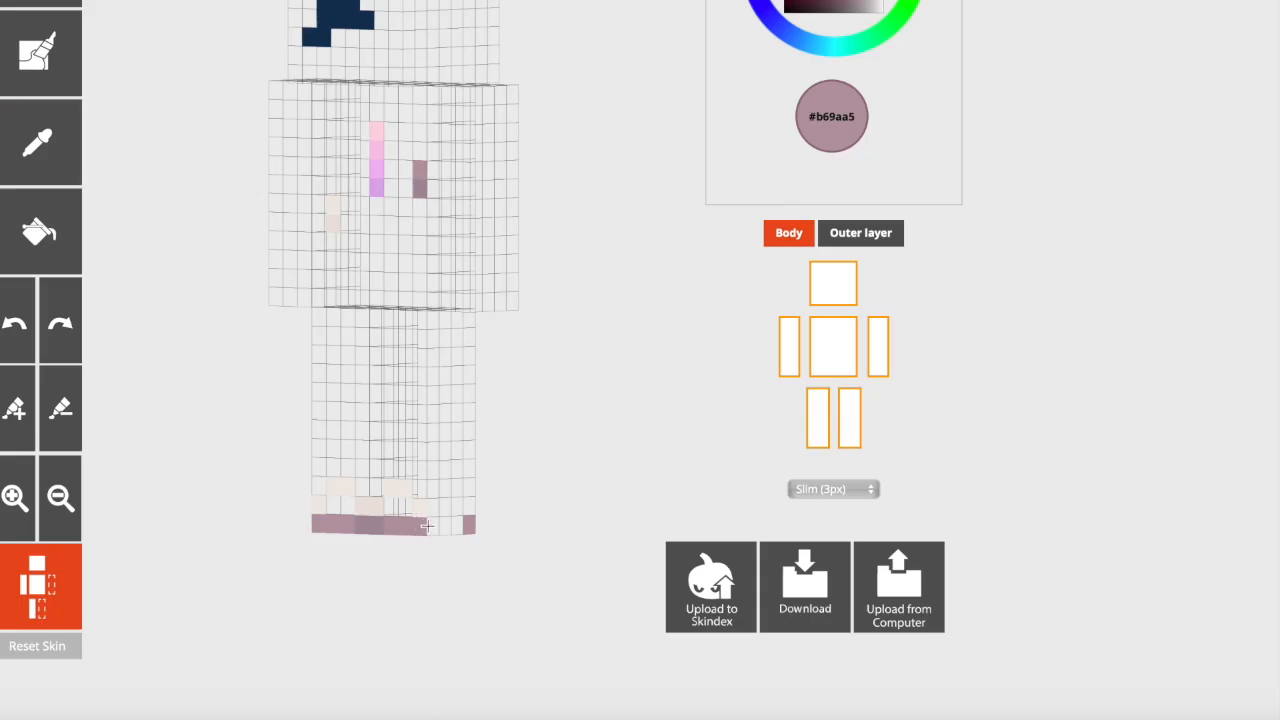
Paint the front pixel above the sole on the leg's outer side #f0e9e5
click(48, 165)
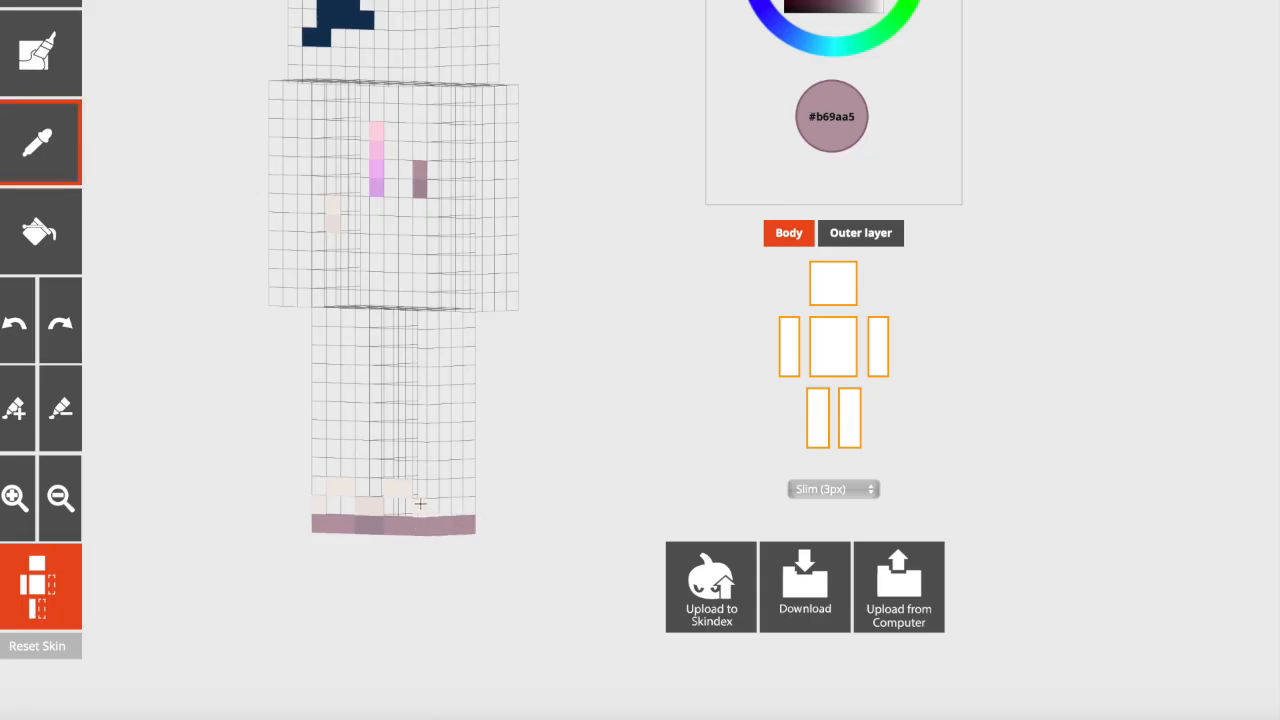
click(419, 500)
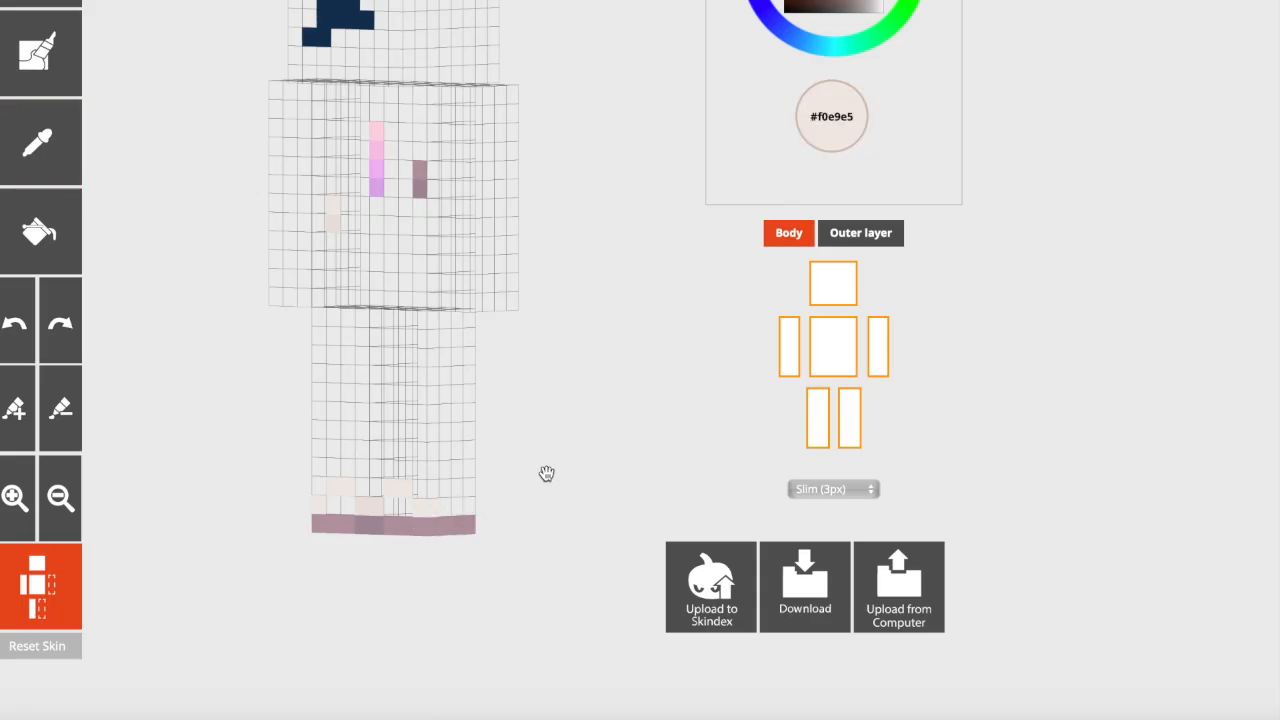
drag(442, 510, 490, 510)
drag(629, 440, 542, 436)
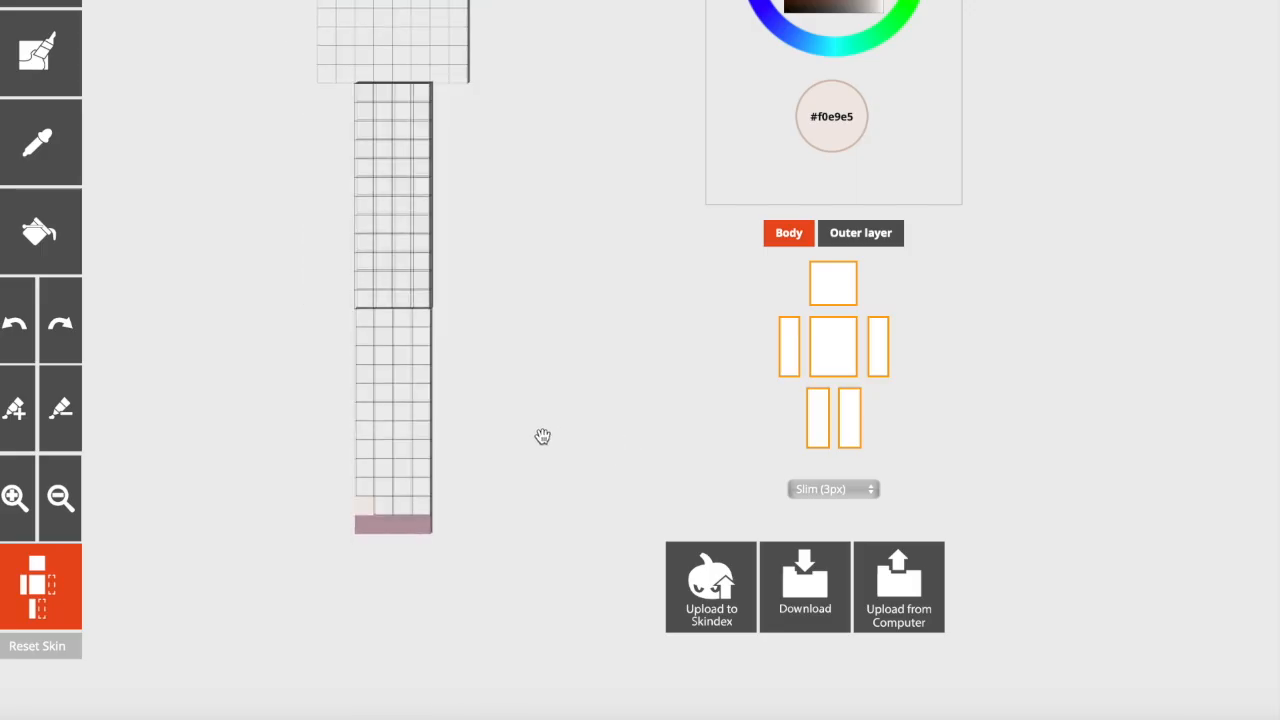
Fill the undersides of both feet on the body layer with #b69aa5, using the darker #a7909e down the middle
click(865, 236)
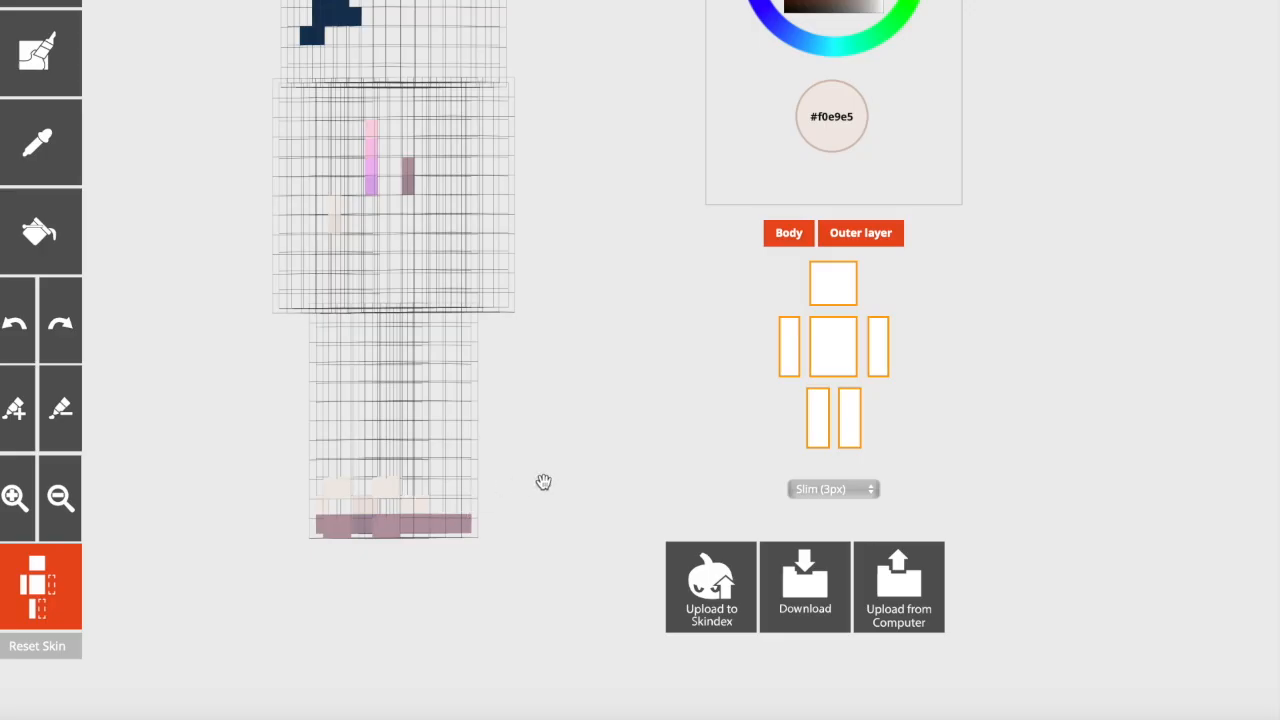
click(789, 232)
click(791, 234)
drag(667, 362, 298, 382)
drag(213, 363, 310, 338)
click(860, 240)
click(38, 177)
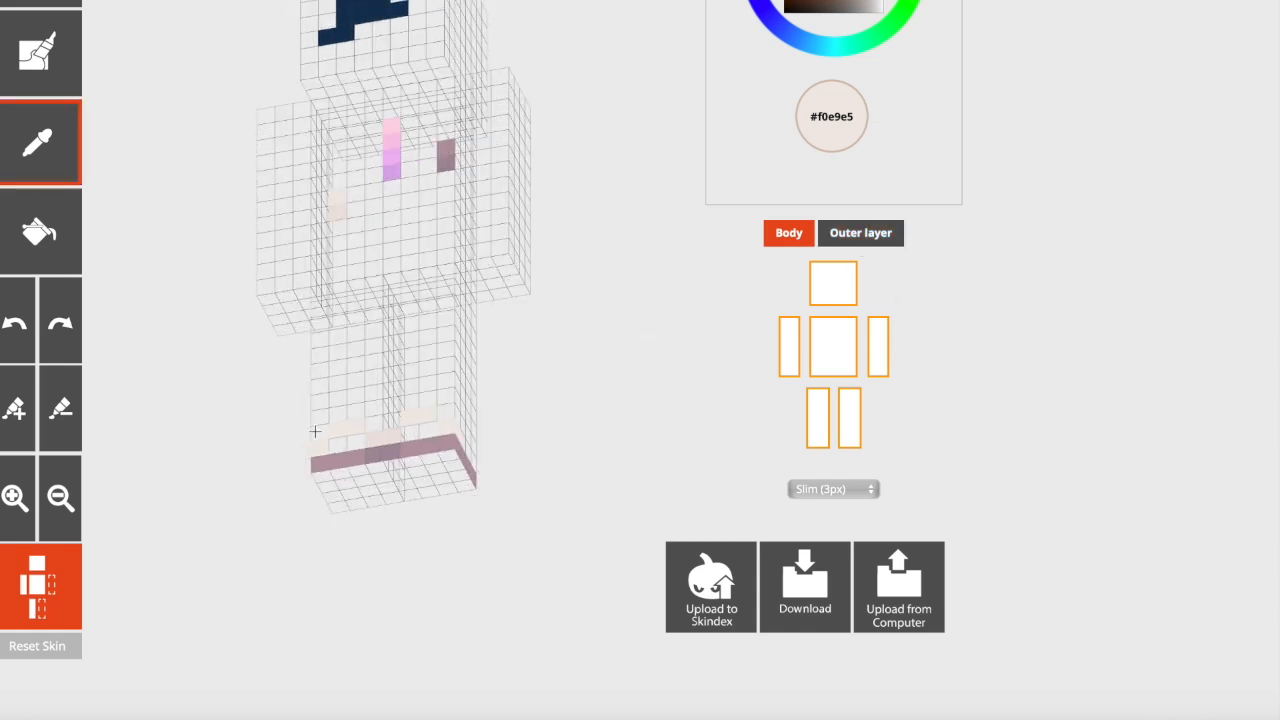
click(376, 453)
mouse_move(379, 464)
mouse_down()
mouse_move(394, 496)
mouse_move(434, 480)
mouse_move(454, 493)
mouse_up()
click(62, 160)
click(406, 444)
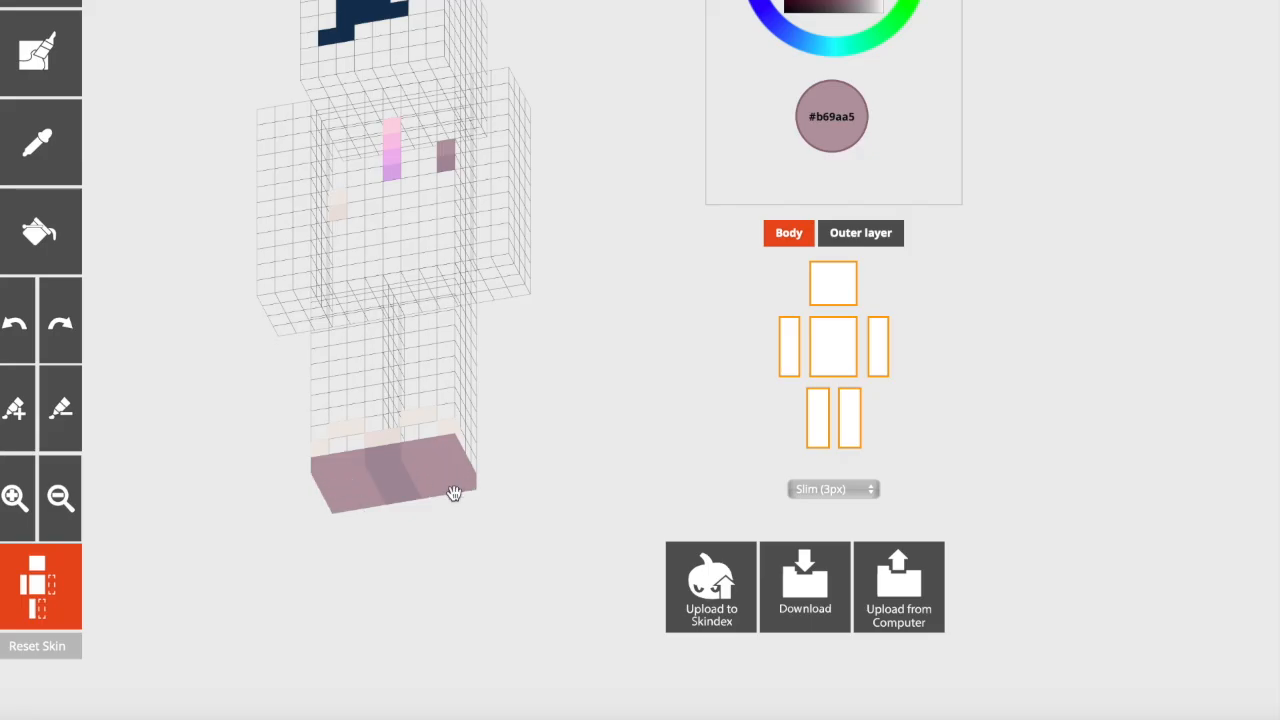
Show only the outer layer and paint a two-pixel-wide #b69aa5 strip along the underside of each foot
click(880, 236)
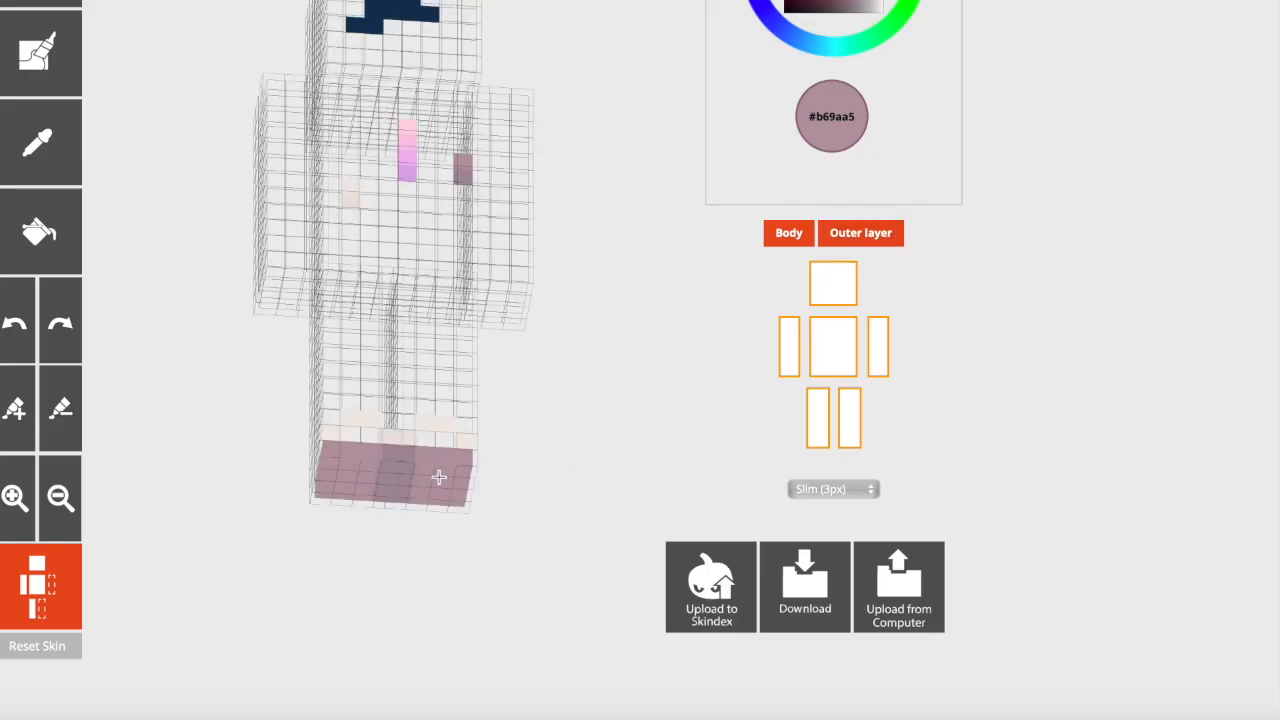
click(795, 240)
drag(546, 469, 569, 457)
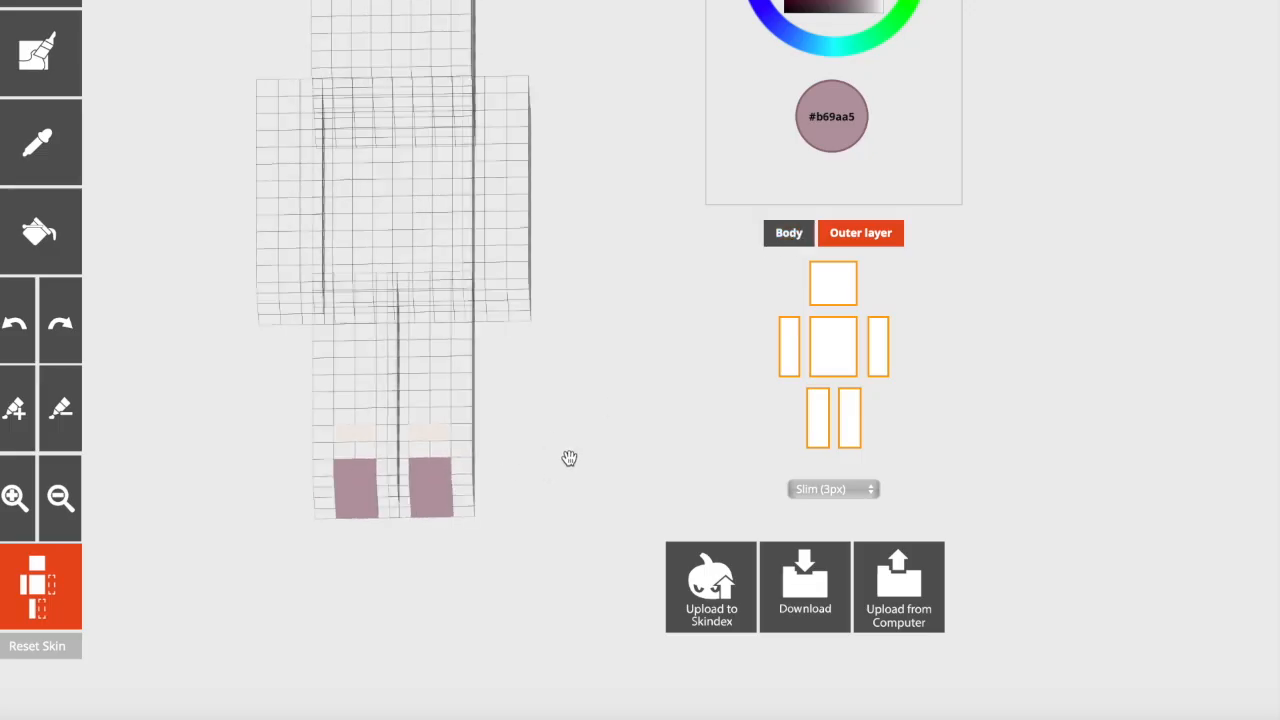
Hide the character's right leg and the outer layer, and paint the sole's inner side on the remaining leg #a7909e
click(770, 232)
drag(521, 375, 600, 410)
click(830, 430)
click(857, 232)
click(40, 150)
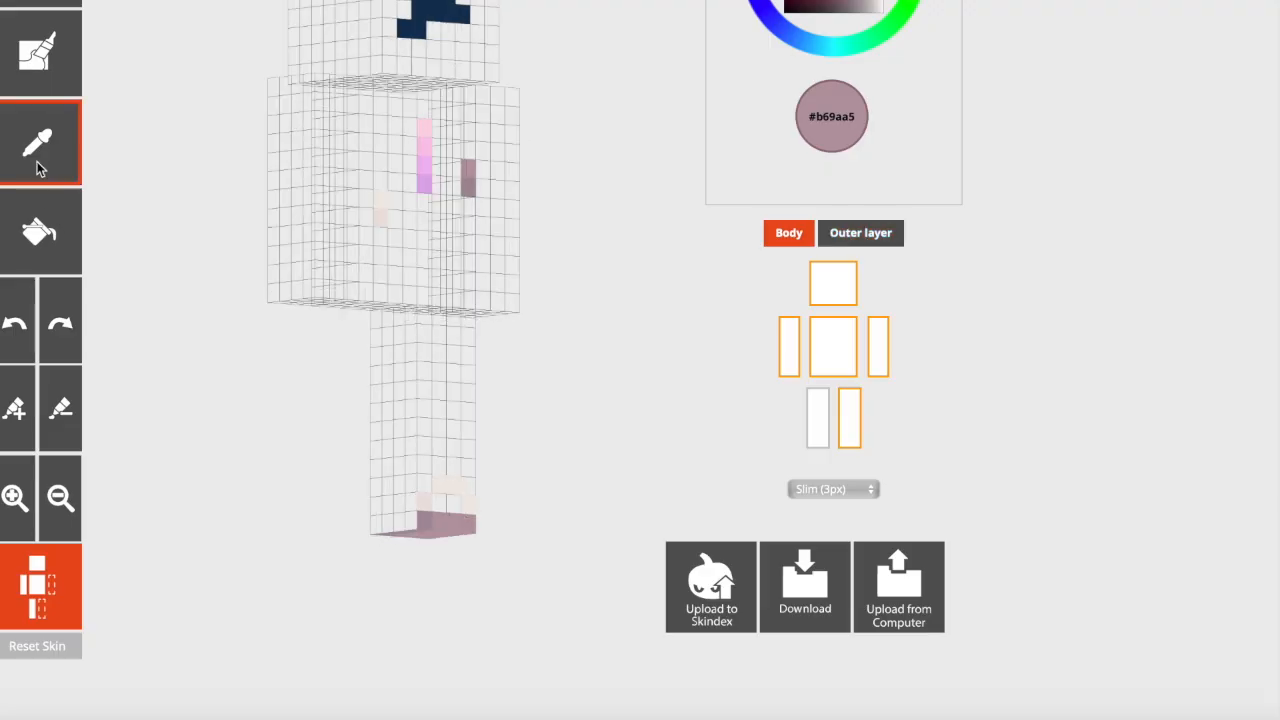
click(420, 517)
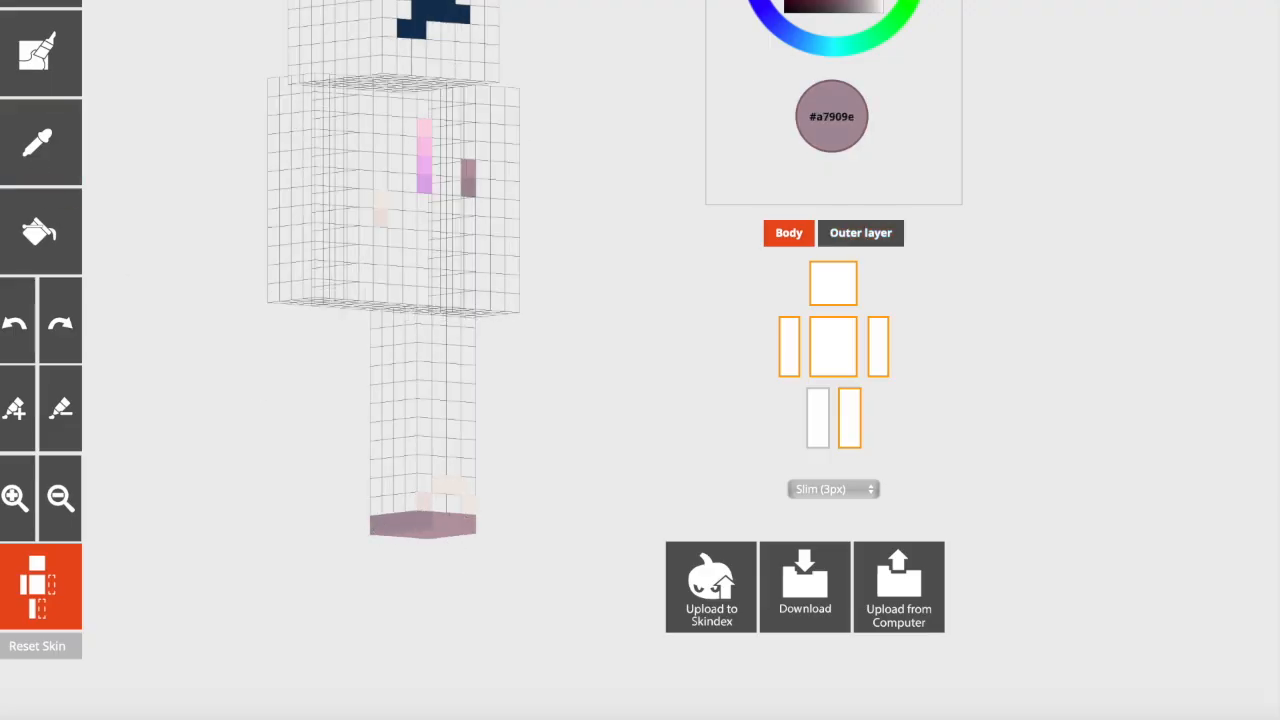
Paint the front pixel above the sole on the leg's inner side #ebe3e0, and show the outer layer and hidden leg again
click(424, 503)
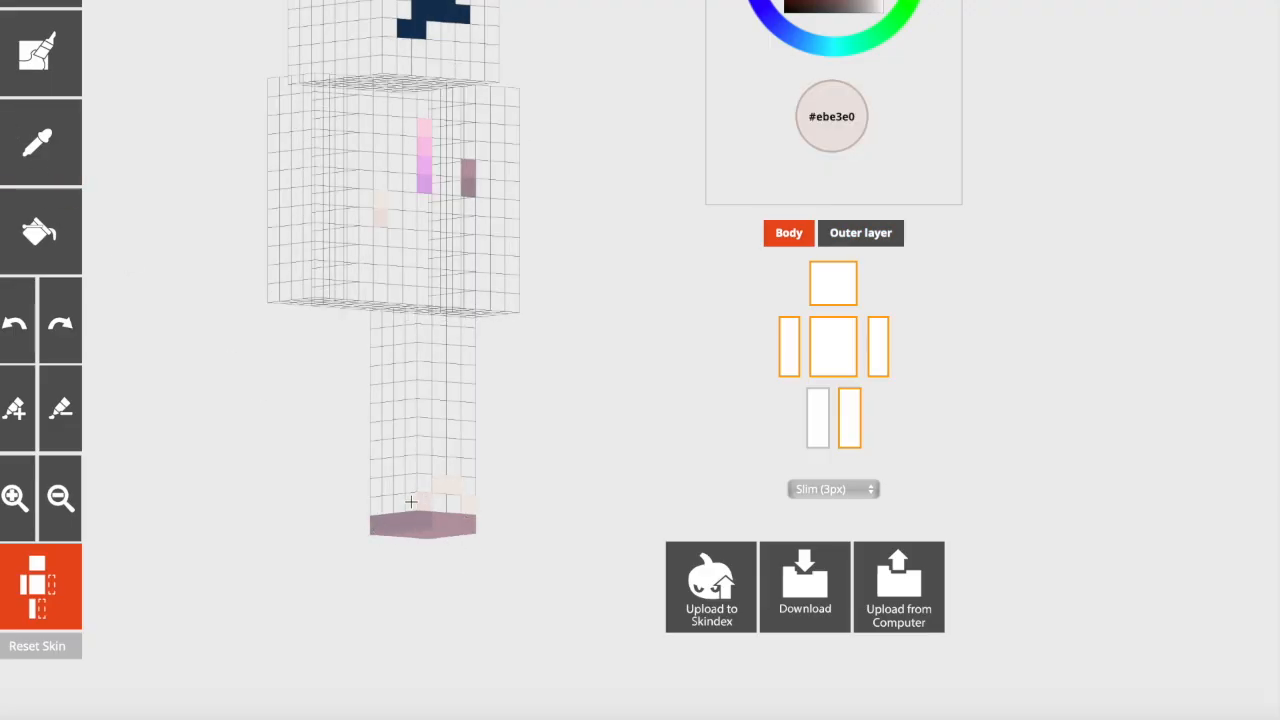
drag(557, 477, 468, 508)
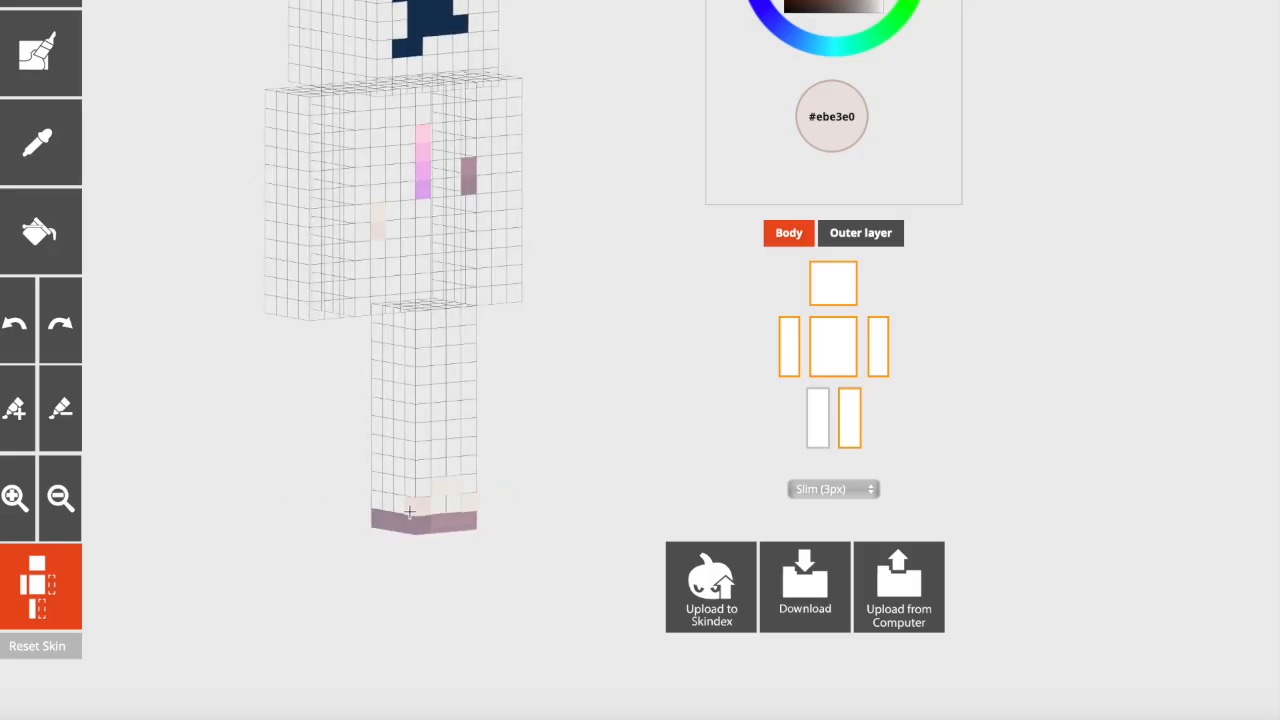
click(821, 234)
drag(610, 385, 487, 365)
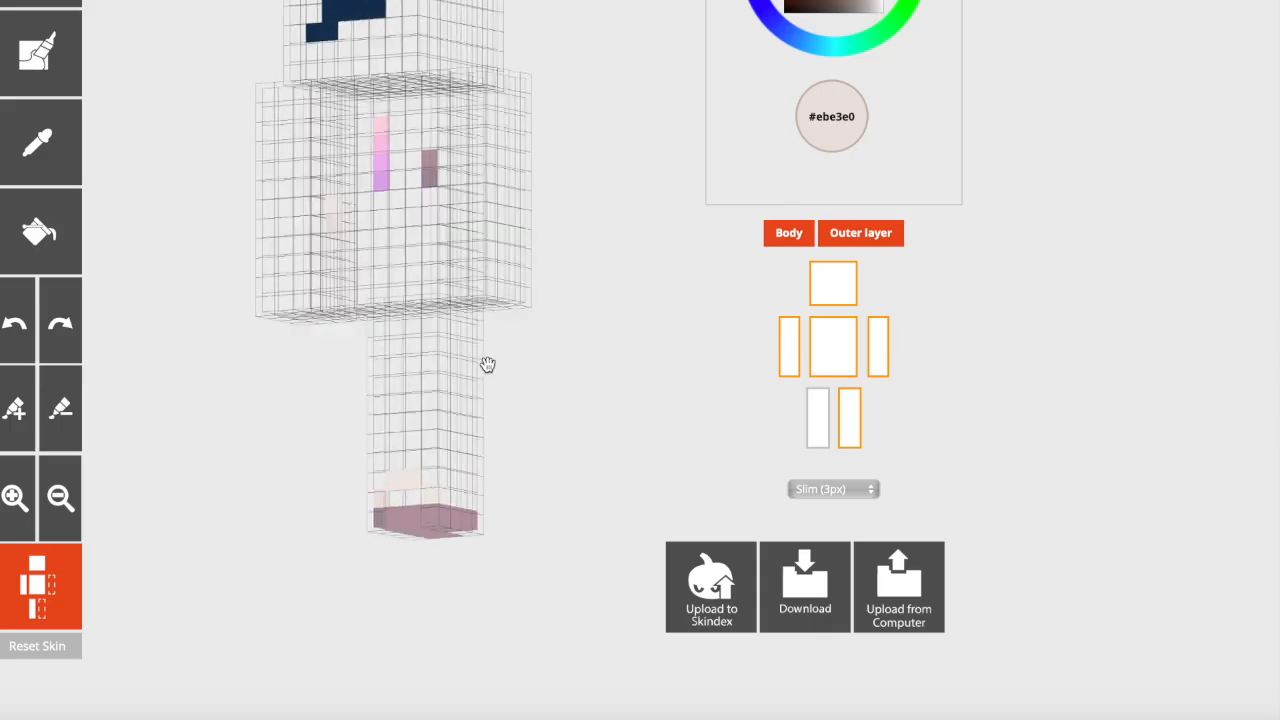
click(826, 425)
Paint the back of both soles on the body layer #b69aa5 with a darker middle, and show the outer layer
drag(586, 389, 400, 391)
click(887, 234)
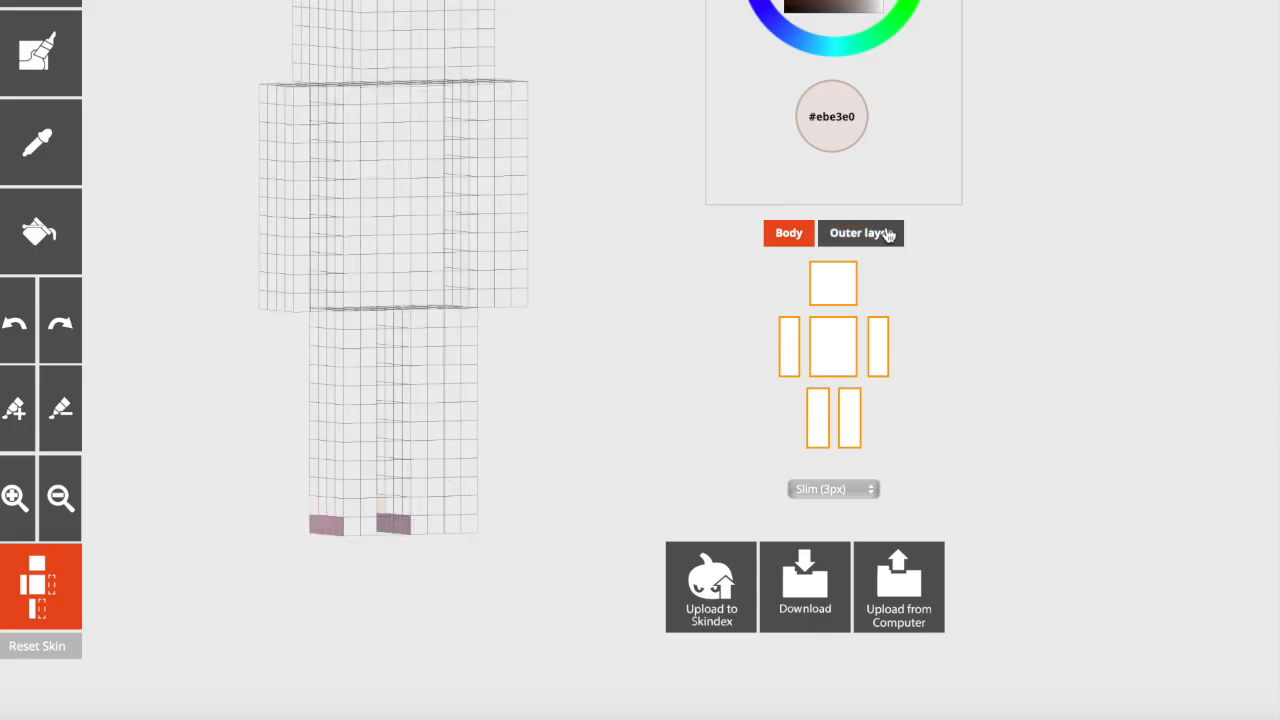
drag(237, 351, 221, 305)
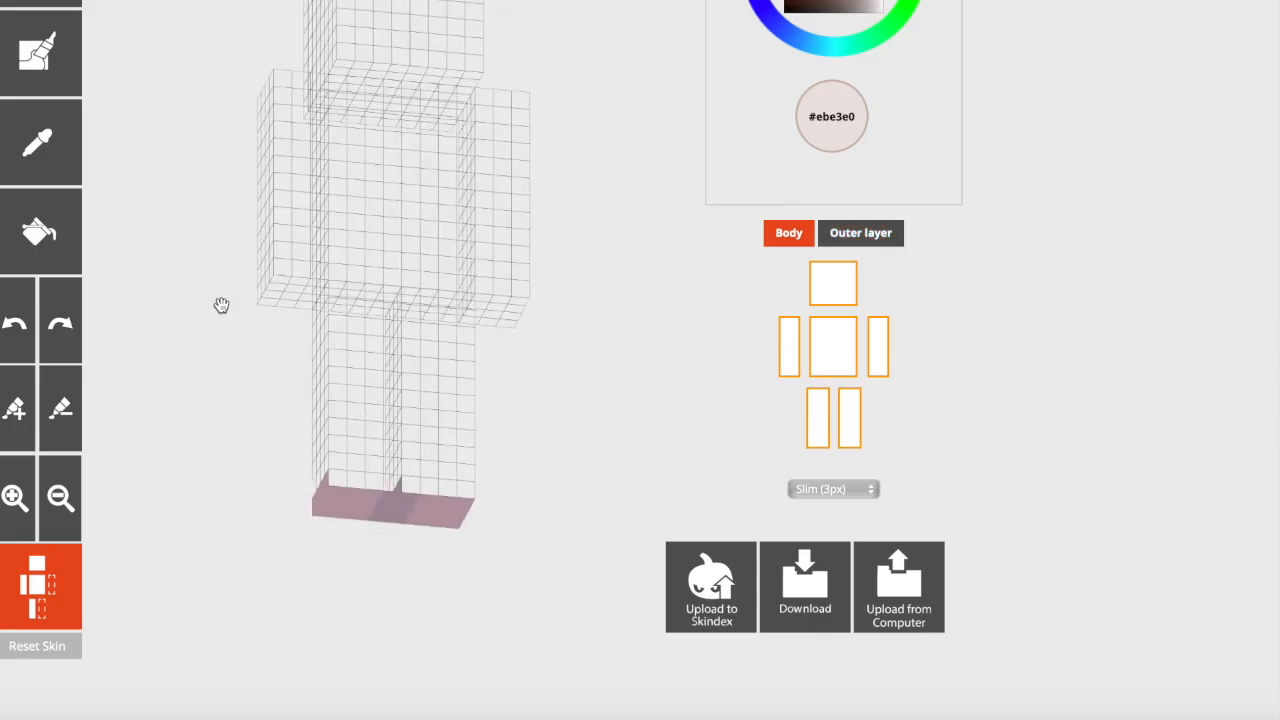
click(402, 505)
click(350, 495)
key(b)
drag(376, 483, 352, 480)
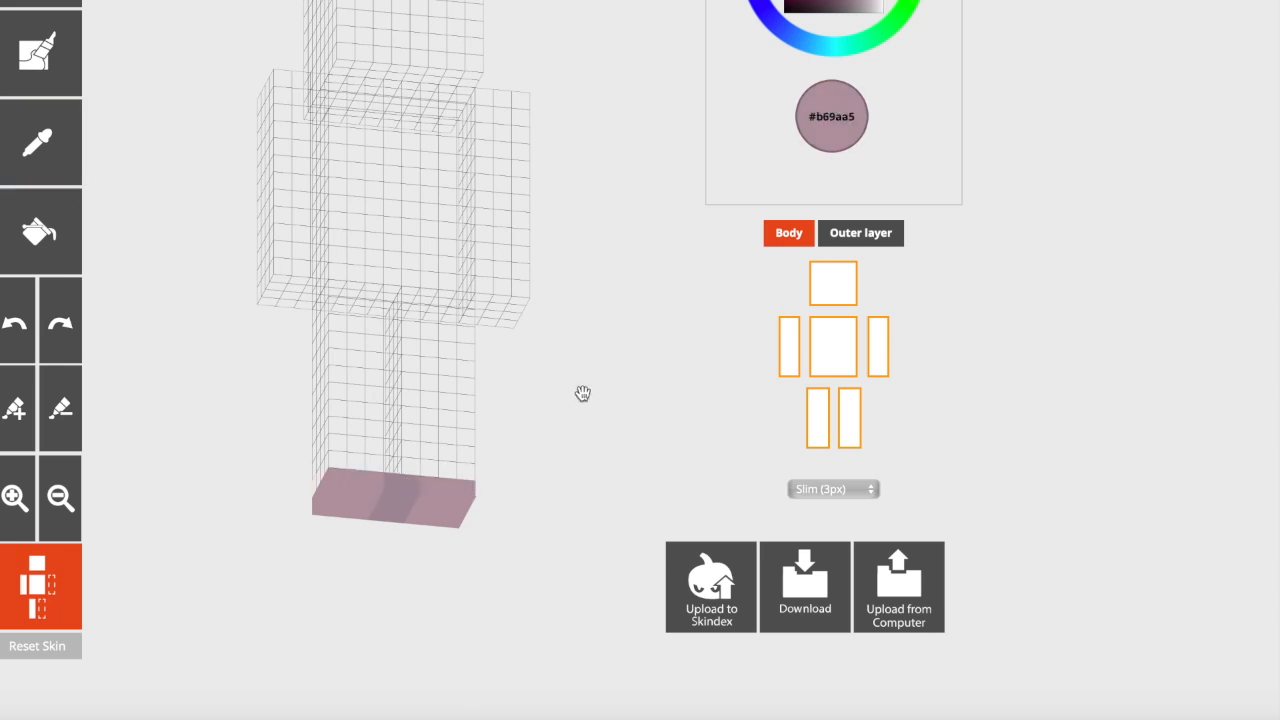
click(848, 240)
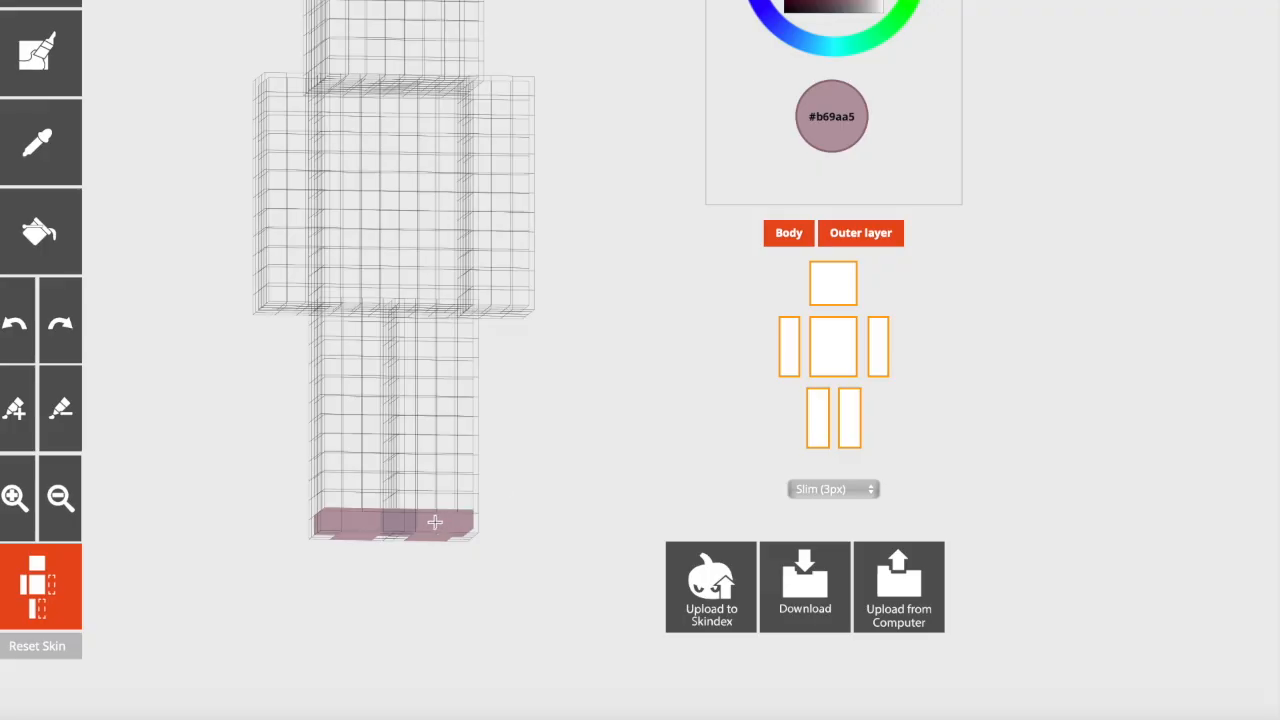
drag(586, 483, 220, 500)
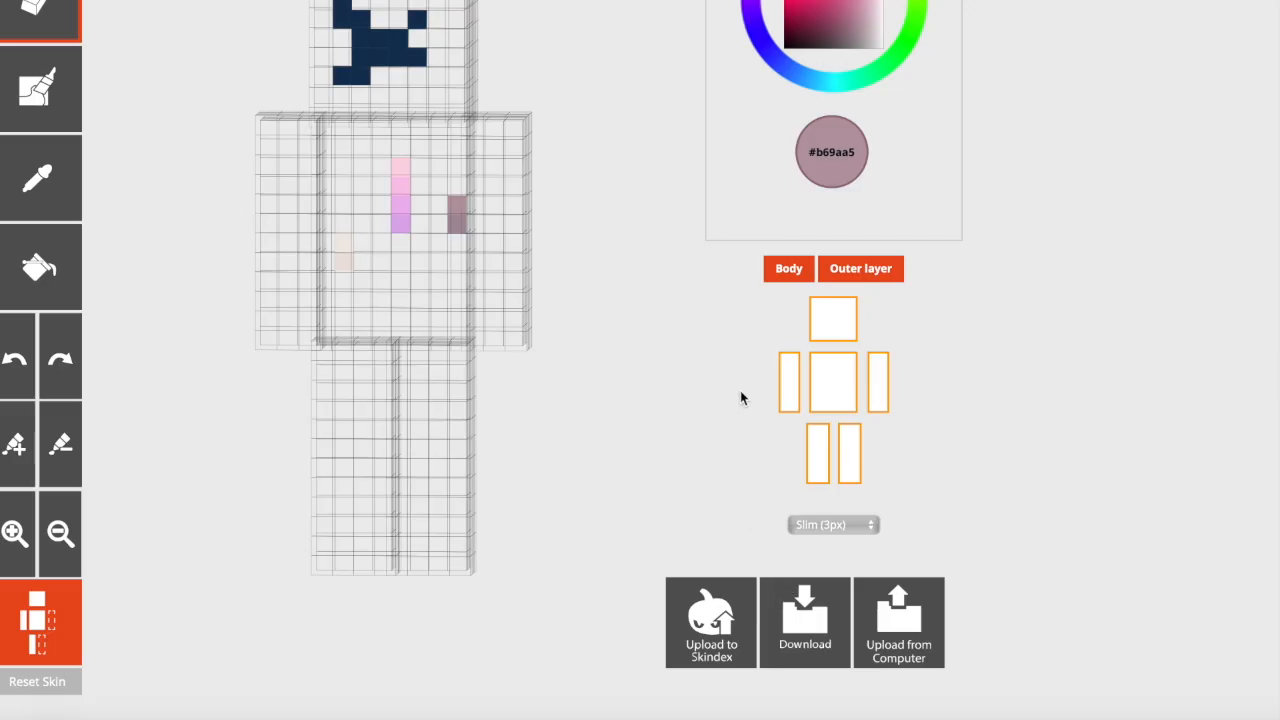
On the body layer, paint the bottom three rows of both legs' fronts #fbd5e4, plus a one-row stripe above a one-row gap
click(862, 274)
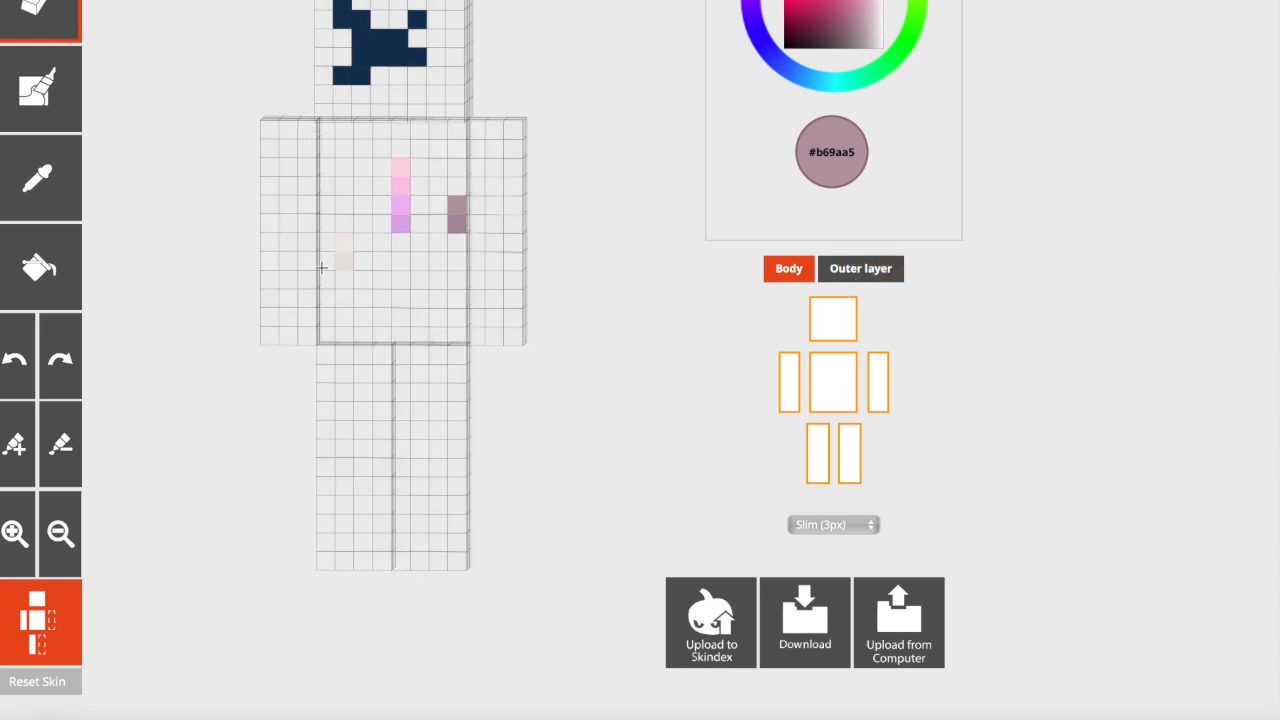
click(24, 200)
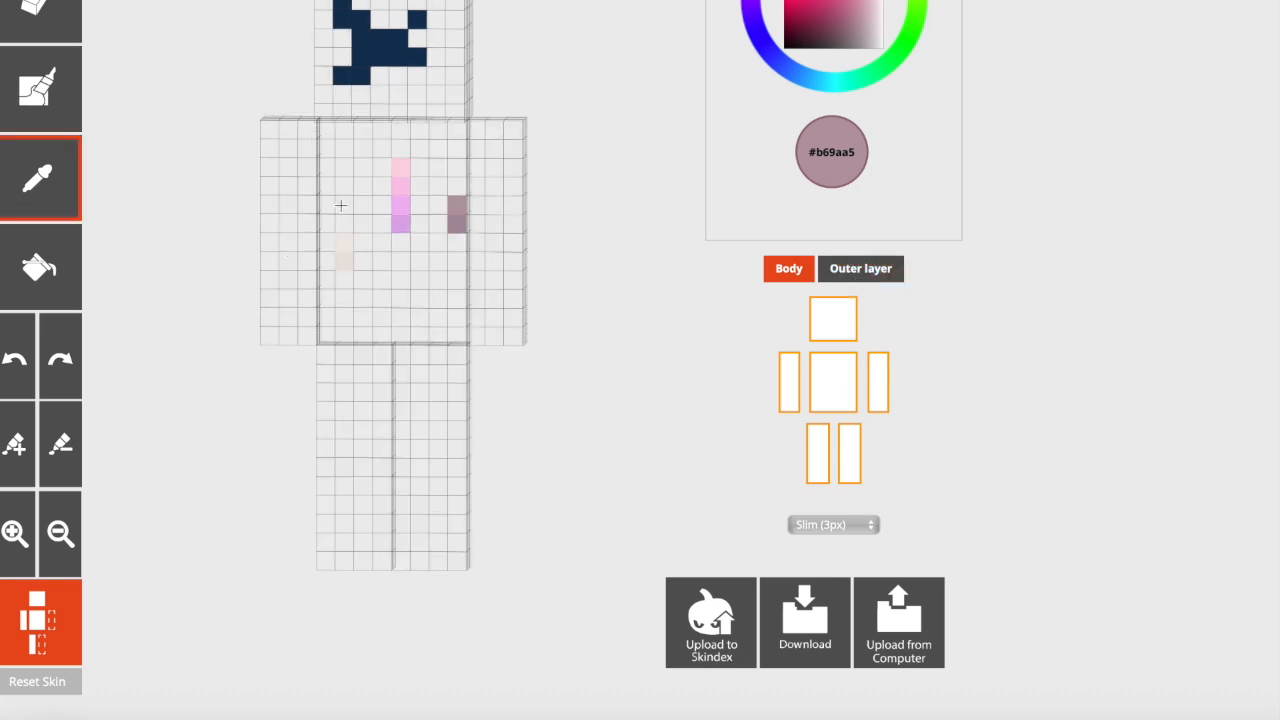
click(404, 169)
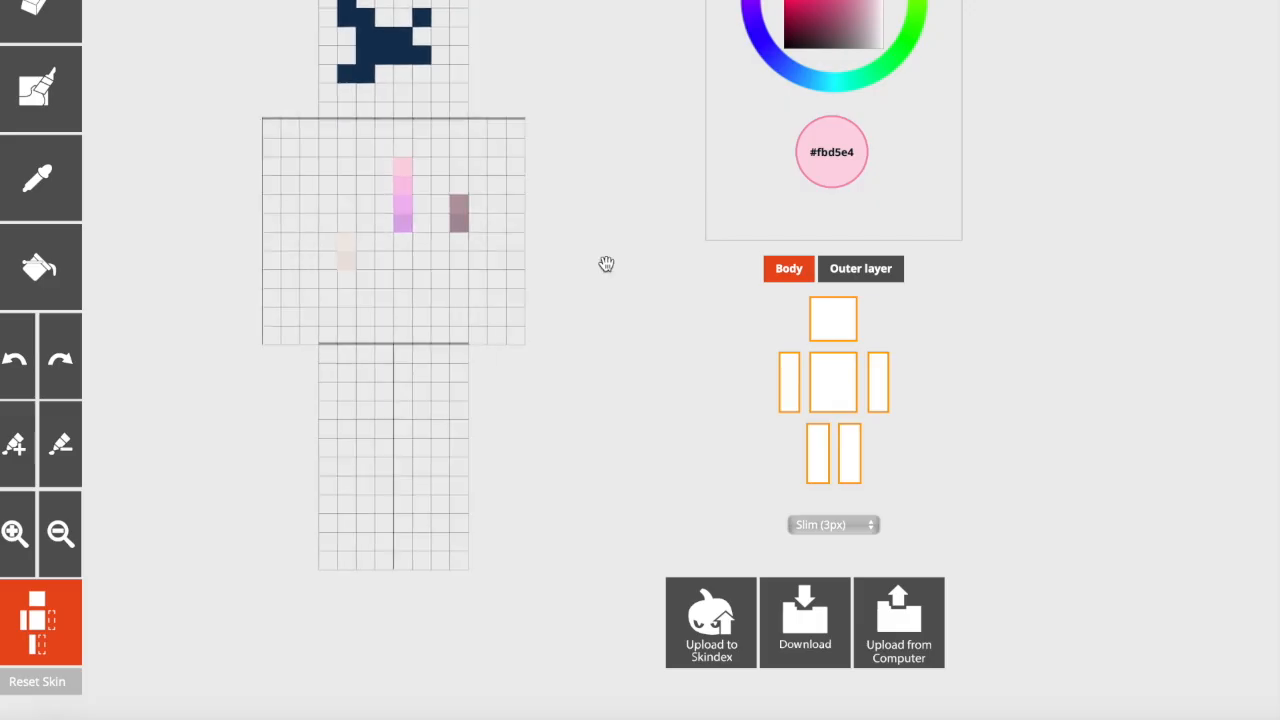
mouse_move(460, 563)
mouse_down()
mouse_move(331, 540)
mouse_move(457, 521)
mouse_move(356, 534)
mouse_up()
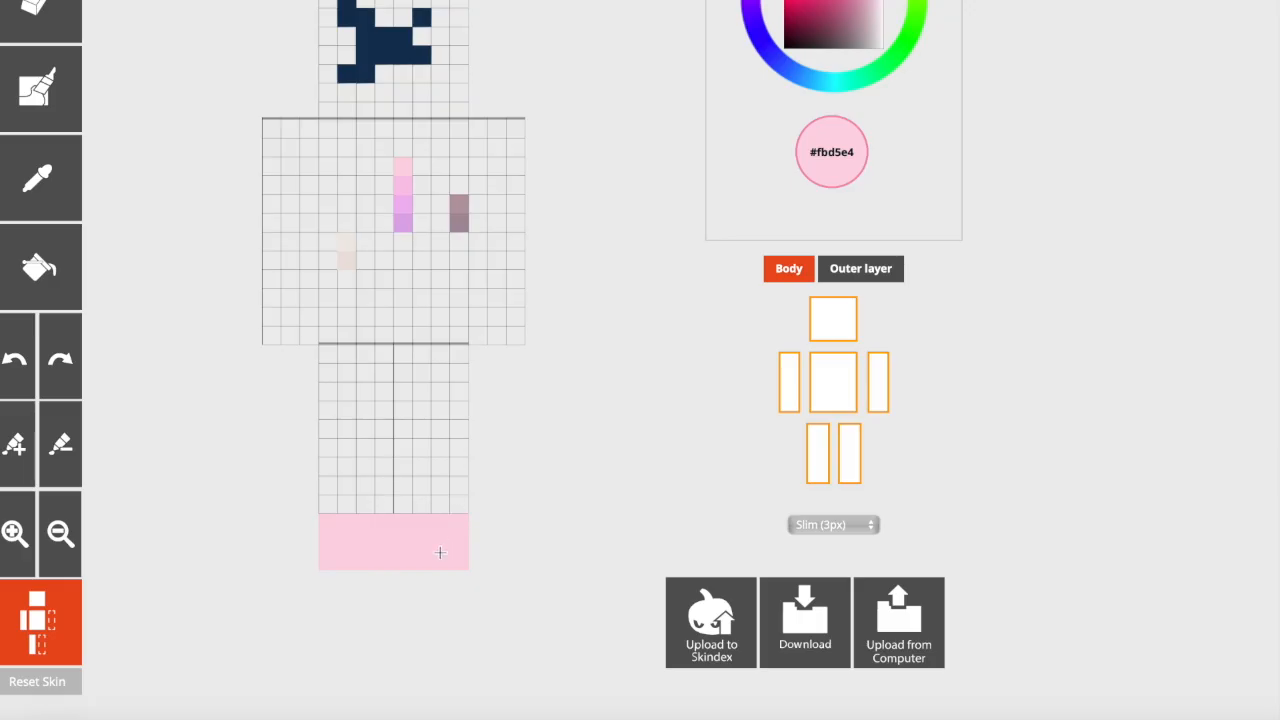
drag(461, 488, 314, 489)
click(858, 272)
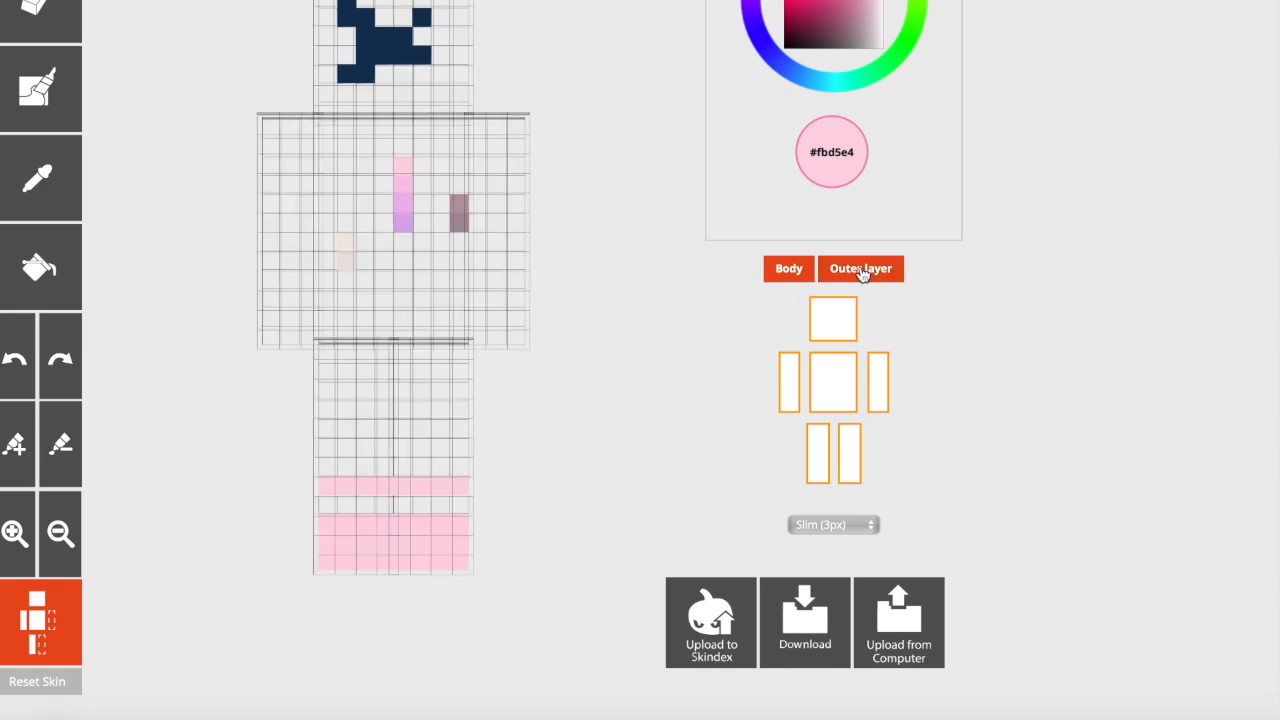
click(860, 272)
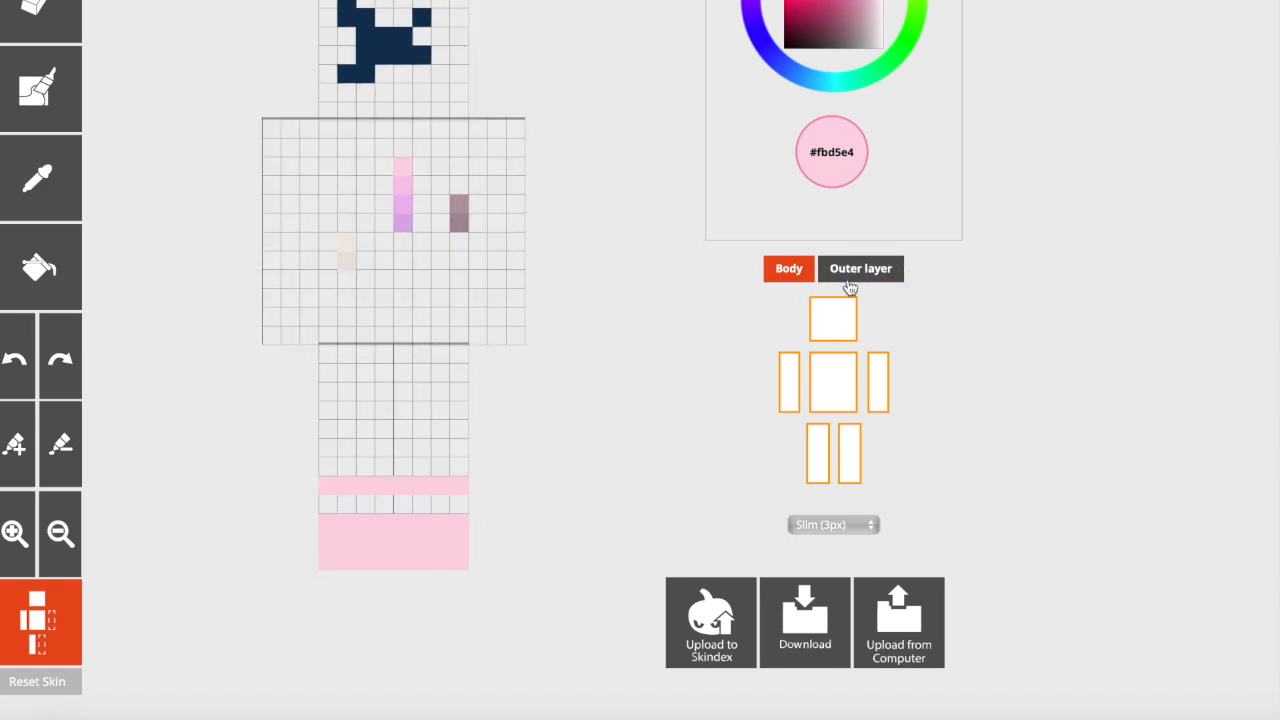
Erase the lightest pink swatch on the torso and repaint the legs' bottom three rows and the stripe in the next pink
click(45, 180)
click(404, 228)
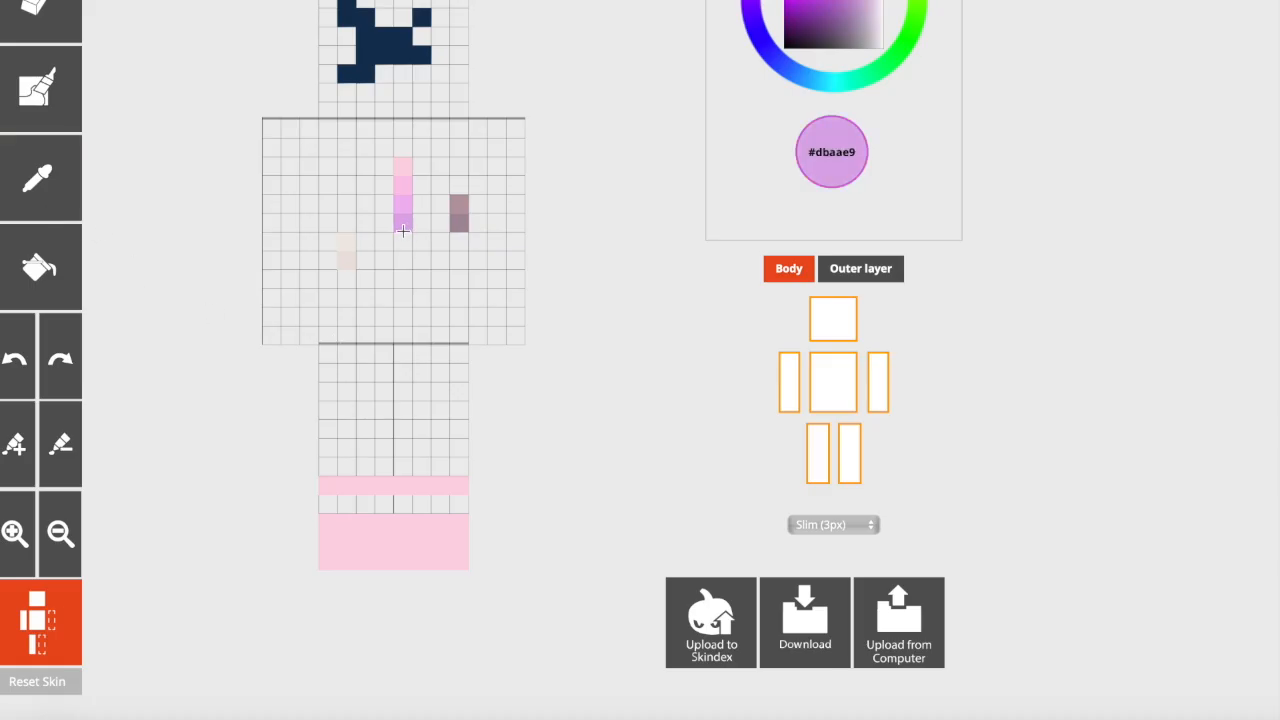
click(62, 190)
click(49, 34)
click(38, 178)
click(402, 186)
drag(460, 483, 350, 486)
mouse_move(457, 536)
mouse_down()
mouse_move(440, 546)
mouse_move(392, 527)
mouse_move(403, 548)
mouse_up()
Paint the two innermost pixels of the legs' bottom row #dbaae9
click(38, 180)
click(404, 224)
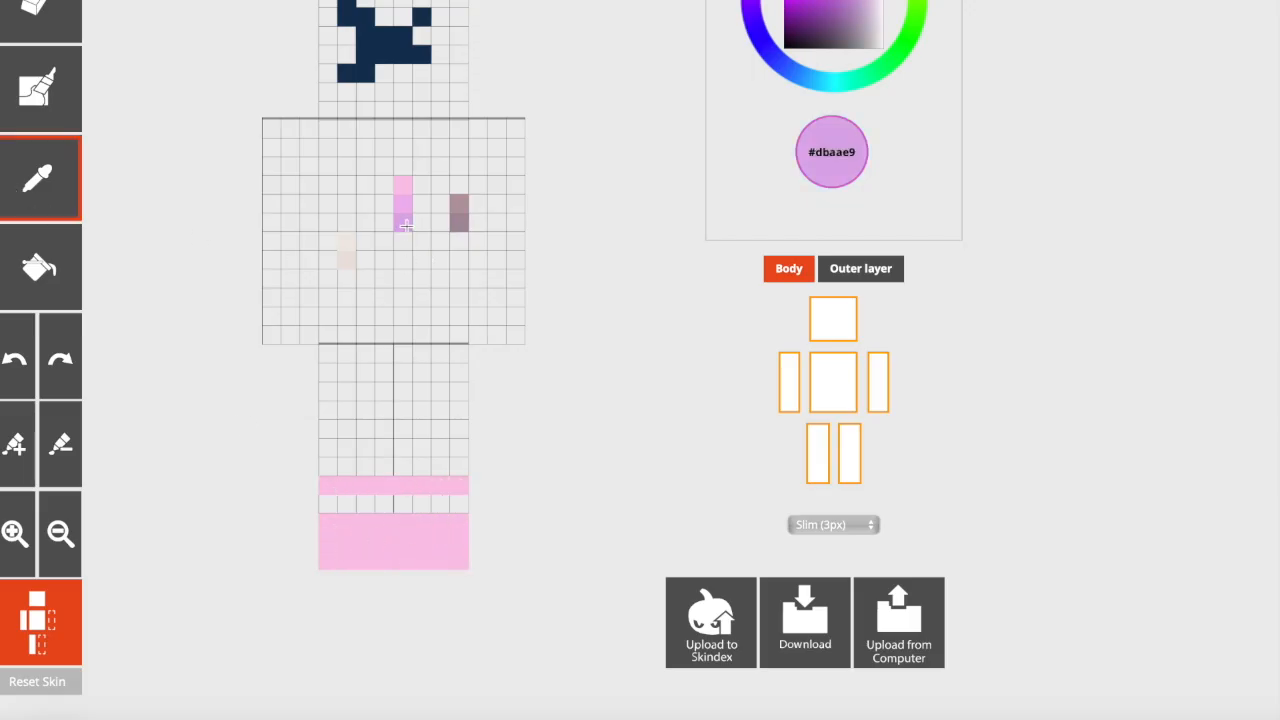
click(394, 560)
Paint #f1b6f1 on the two inner columns of the stripe and shoe fronts, and across the rest of the bottom row
click(58, 204)
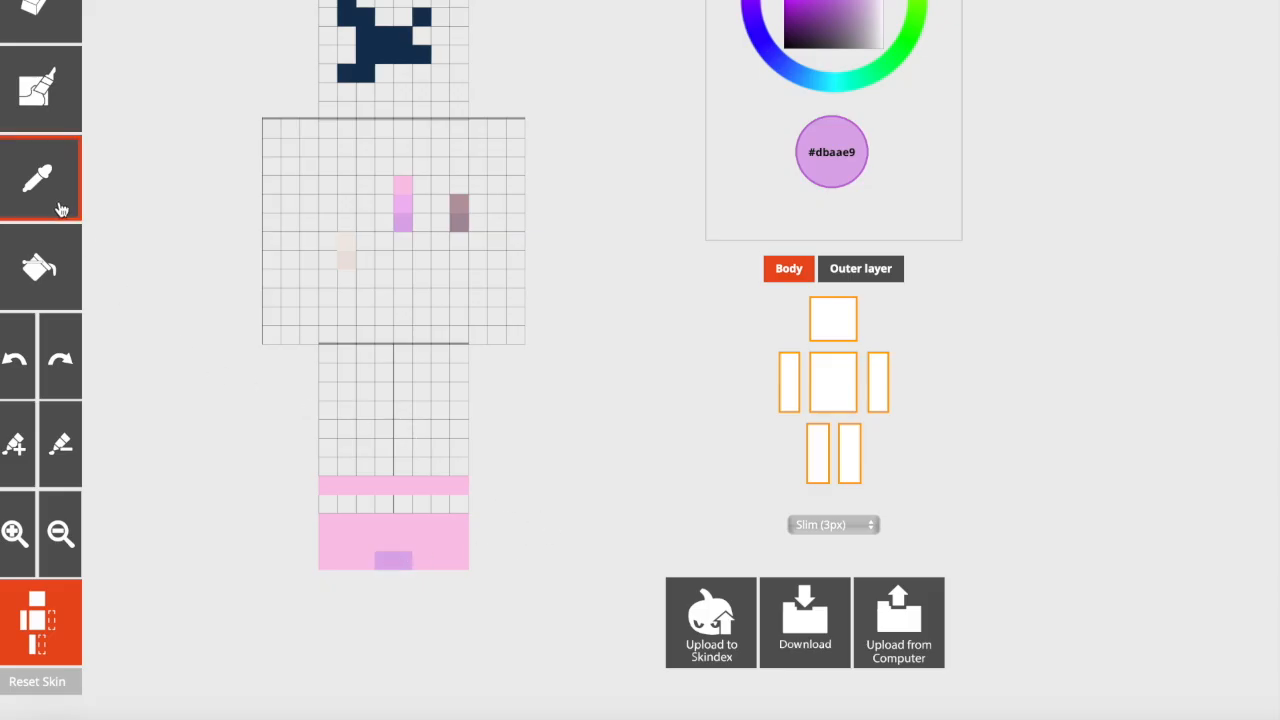
click(401, 206)
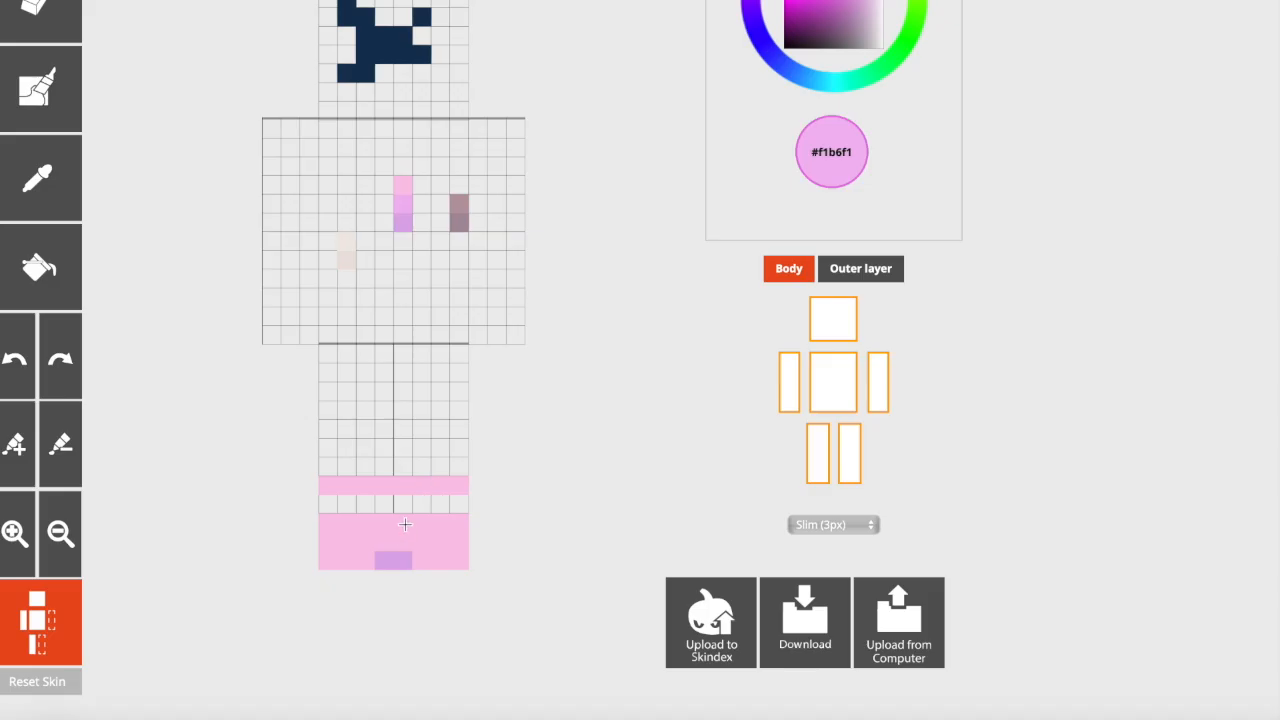
drag(404, 522, 401, 537)
click(396, 486)
drag(421, 563, 460, 563)
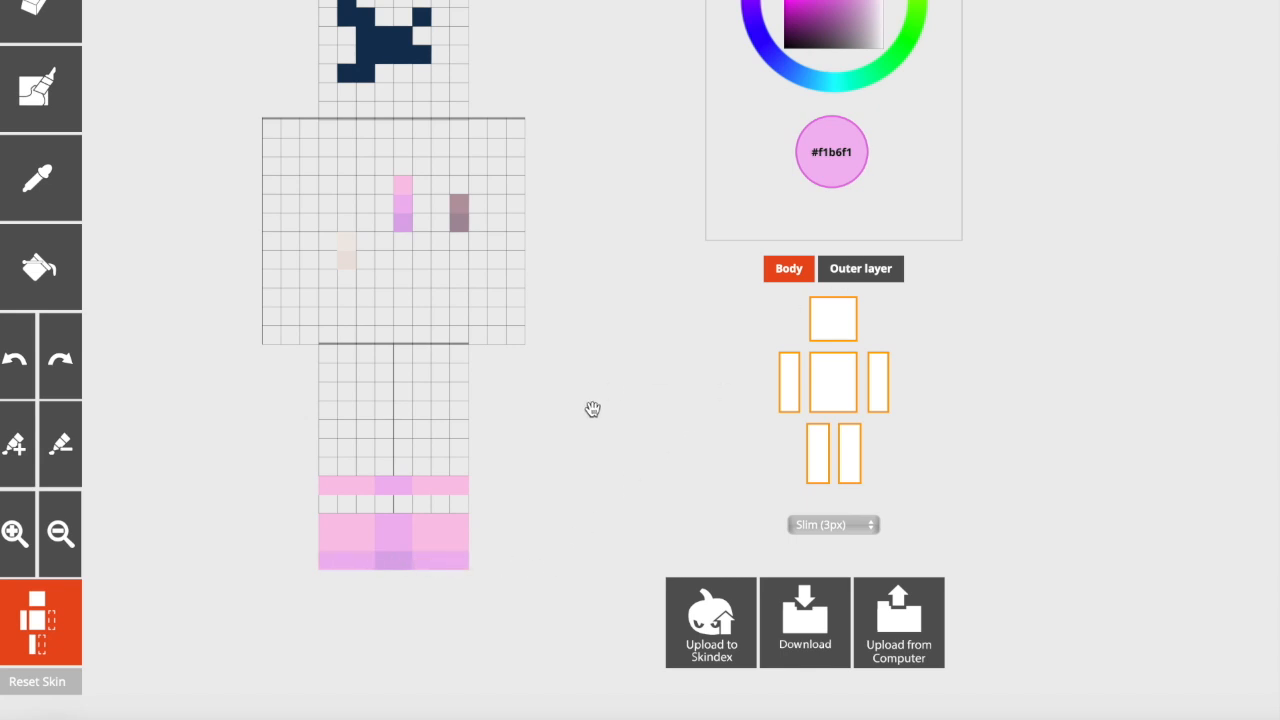
Continue the shoe around the leg's outer side with two pink rows and a #f1b6f1 bottom row
drag(589, 410, 534, 411)
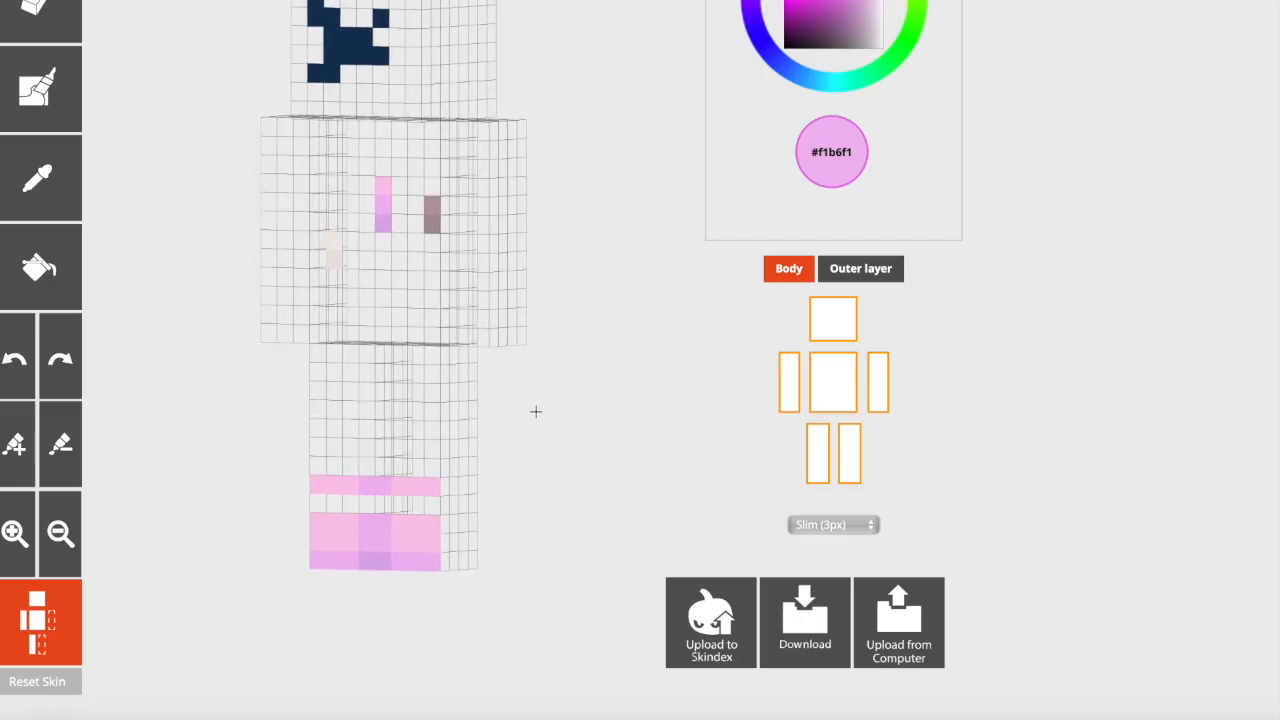
click(45, 195)
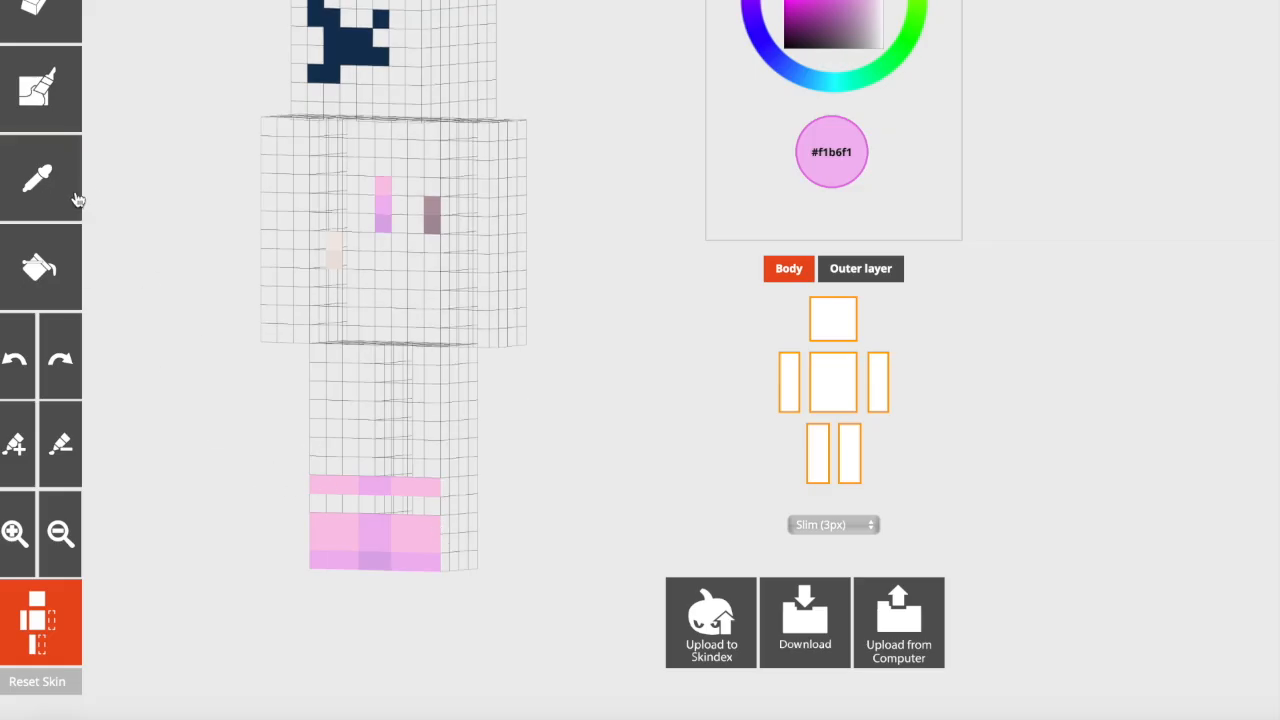
click(411, 540)
mouse_move(411, 540)
mouse_down()
mouse_move(491, 528)
mouse_move(434, 534)
mouse_move(494, 563)
mouse_up()
click(56, 212)
click(426, 565)
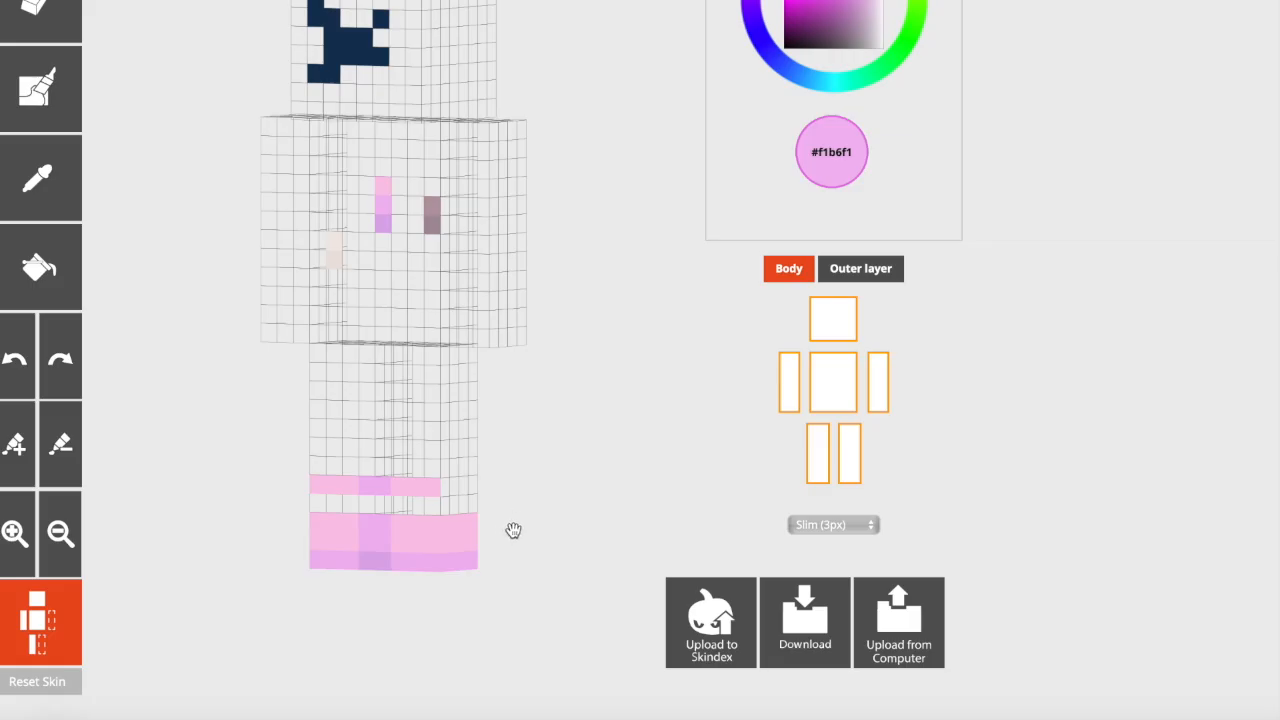
Paint the lowest two pixels of the third column on the shoe's outer side #dbaae9
drag(542, 524, 505, 520)
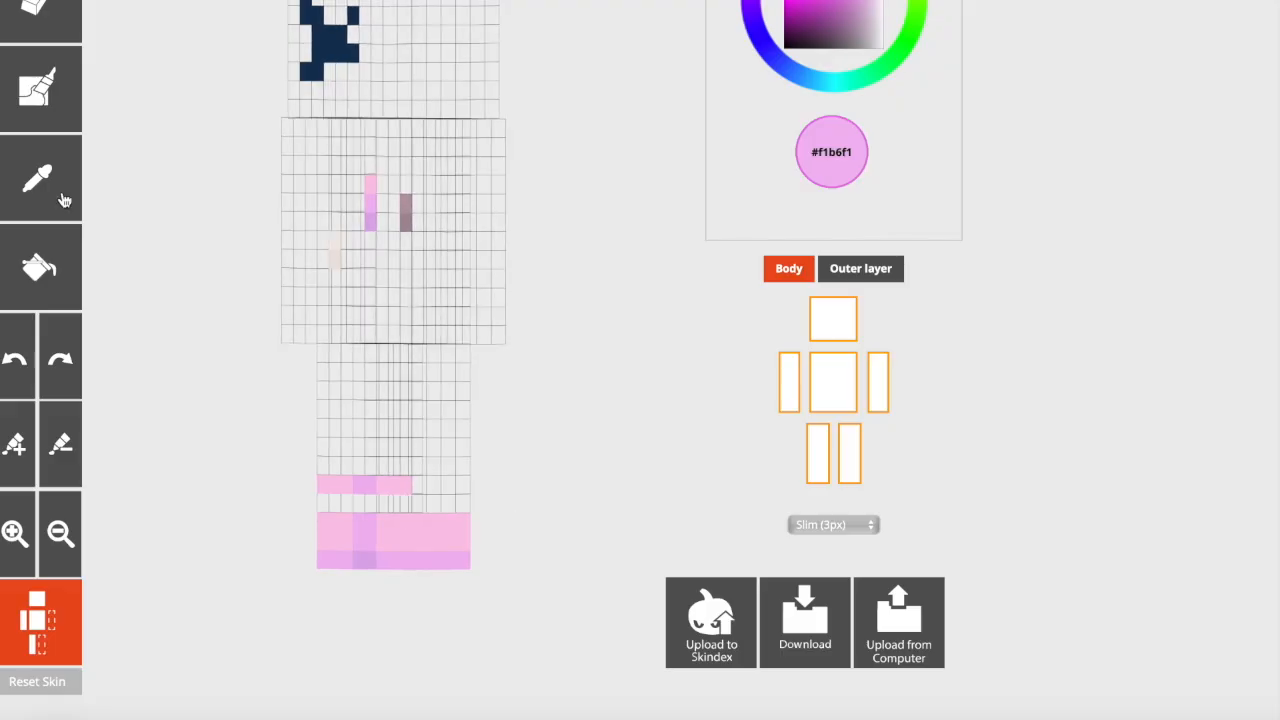
click(35, 172)
click(367, 559)
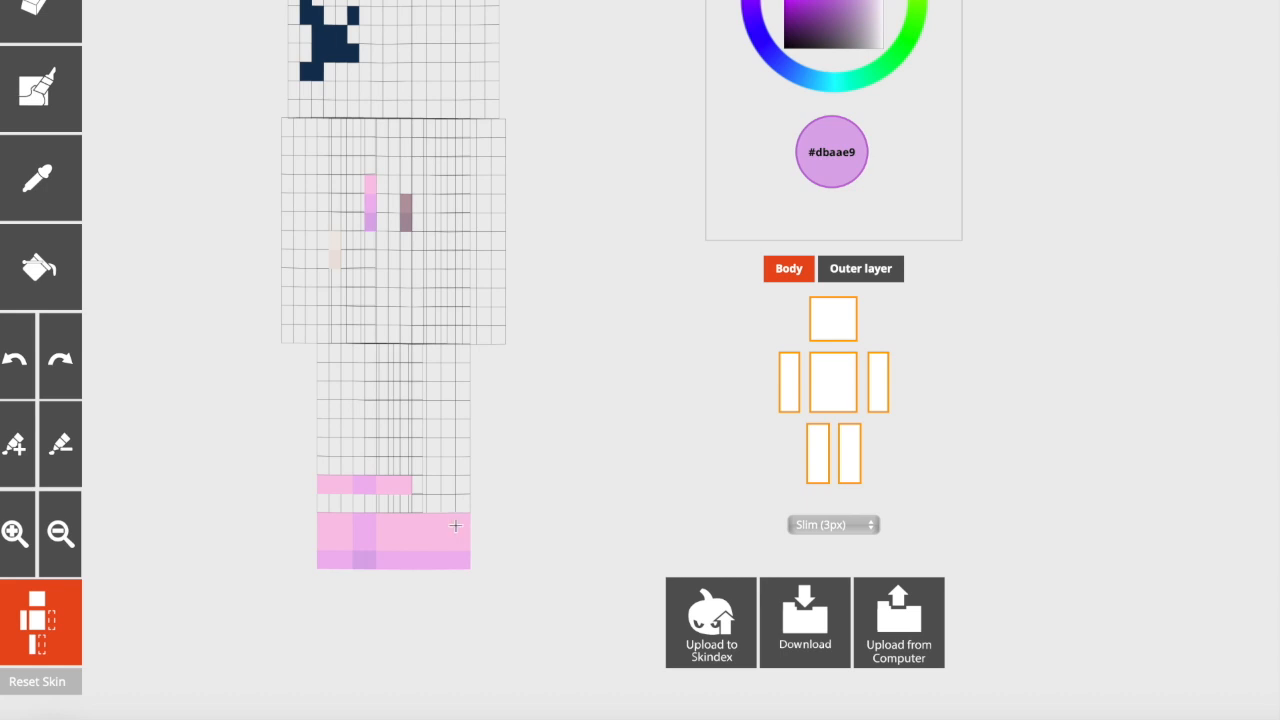
drag(506, 534, 465, 539)
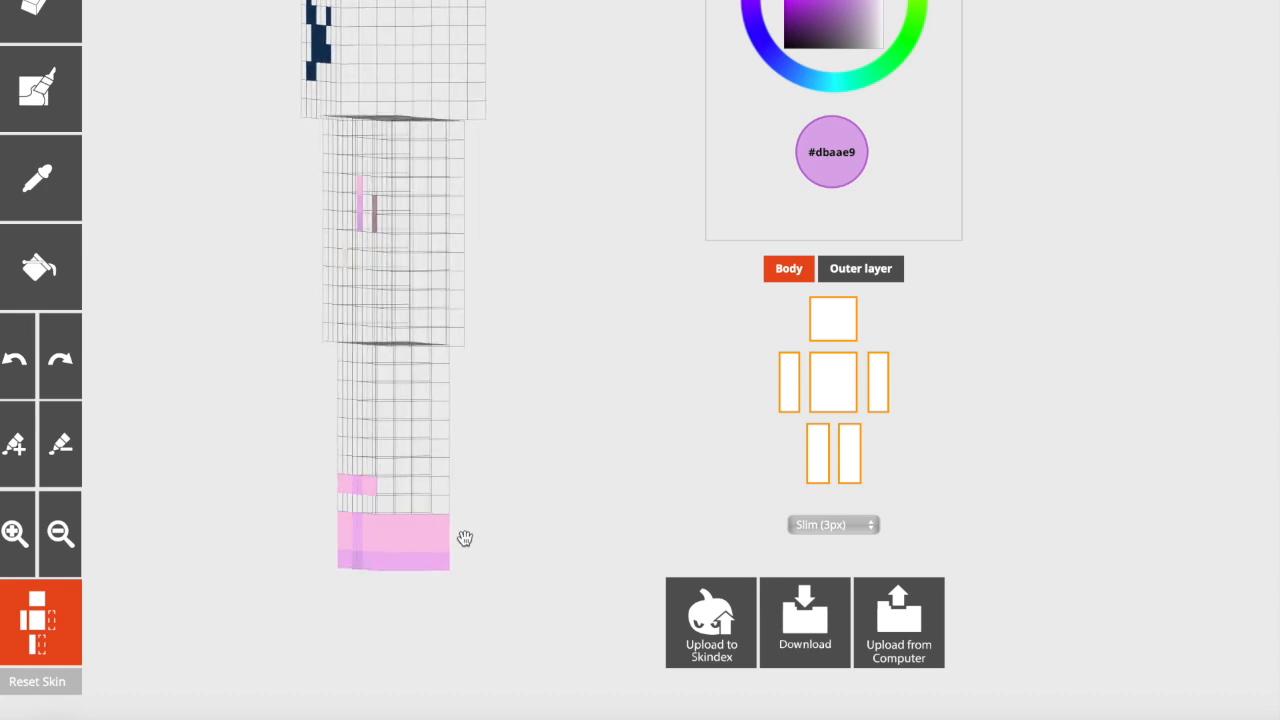
drag(426, 353, 422, 566)
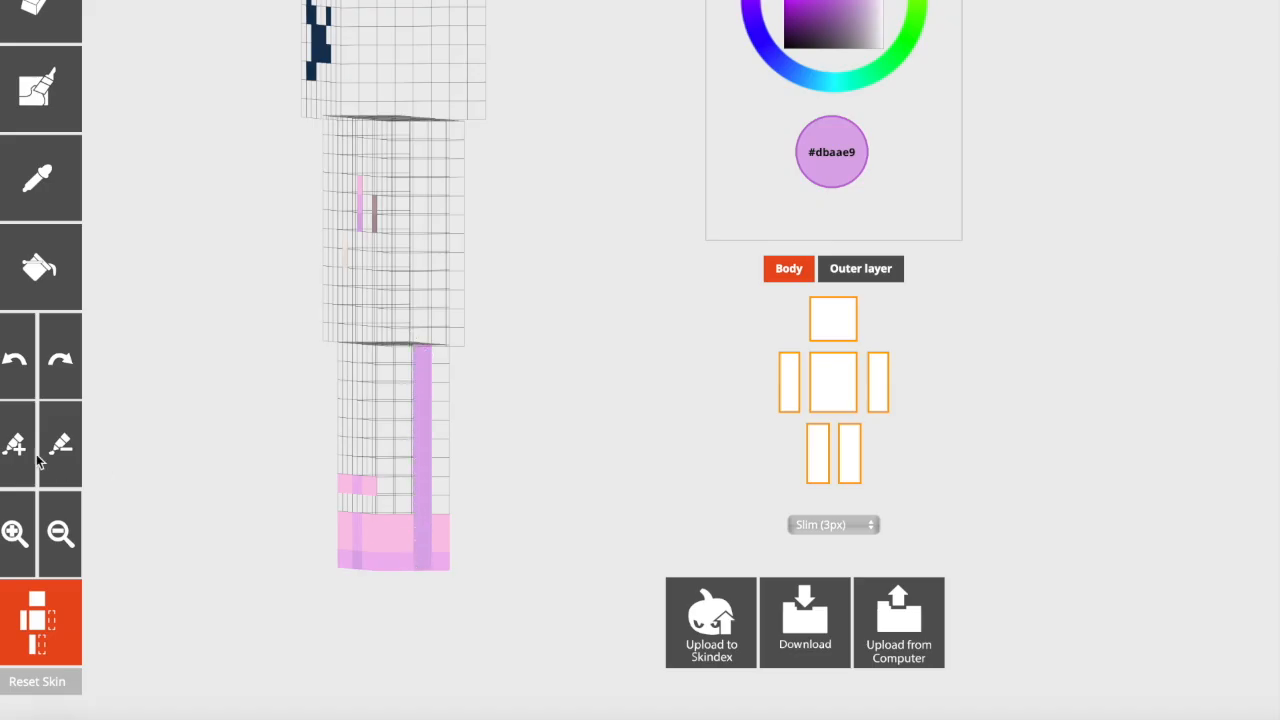
click(12, 388)
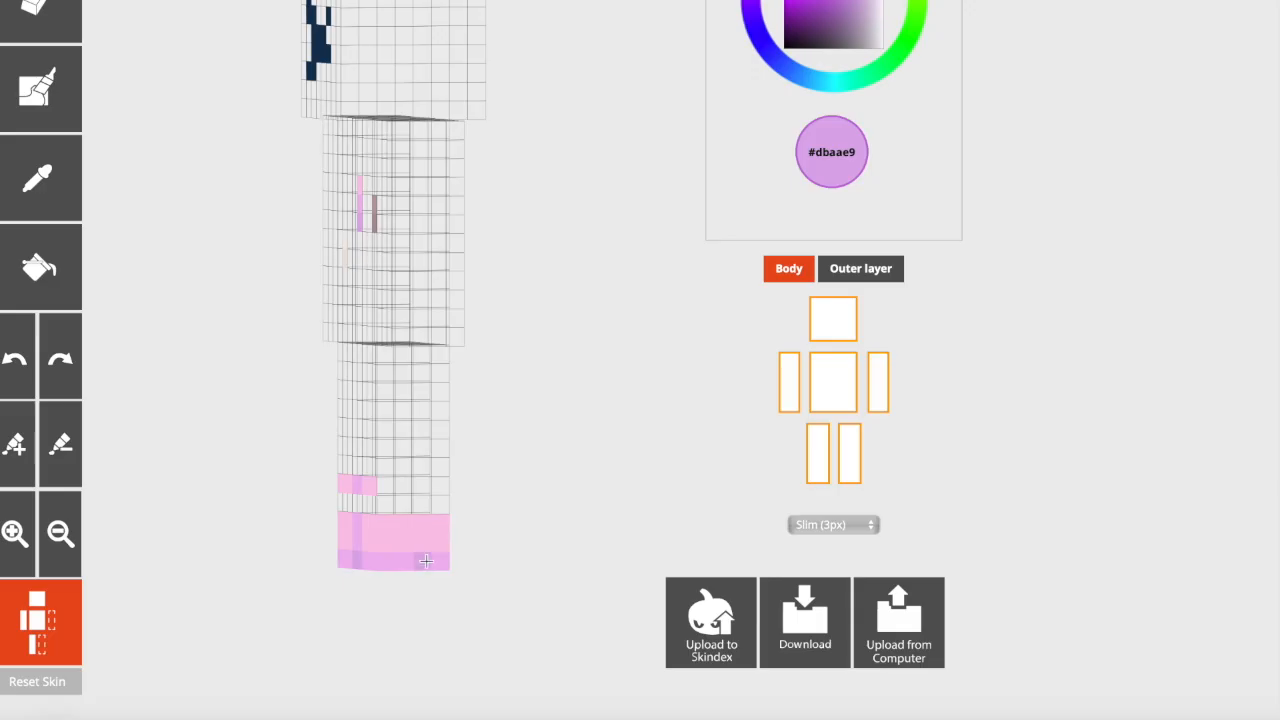
drag(537, 521, 499, 519)
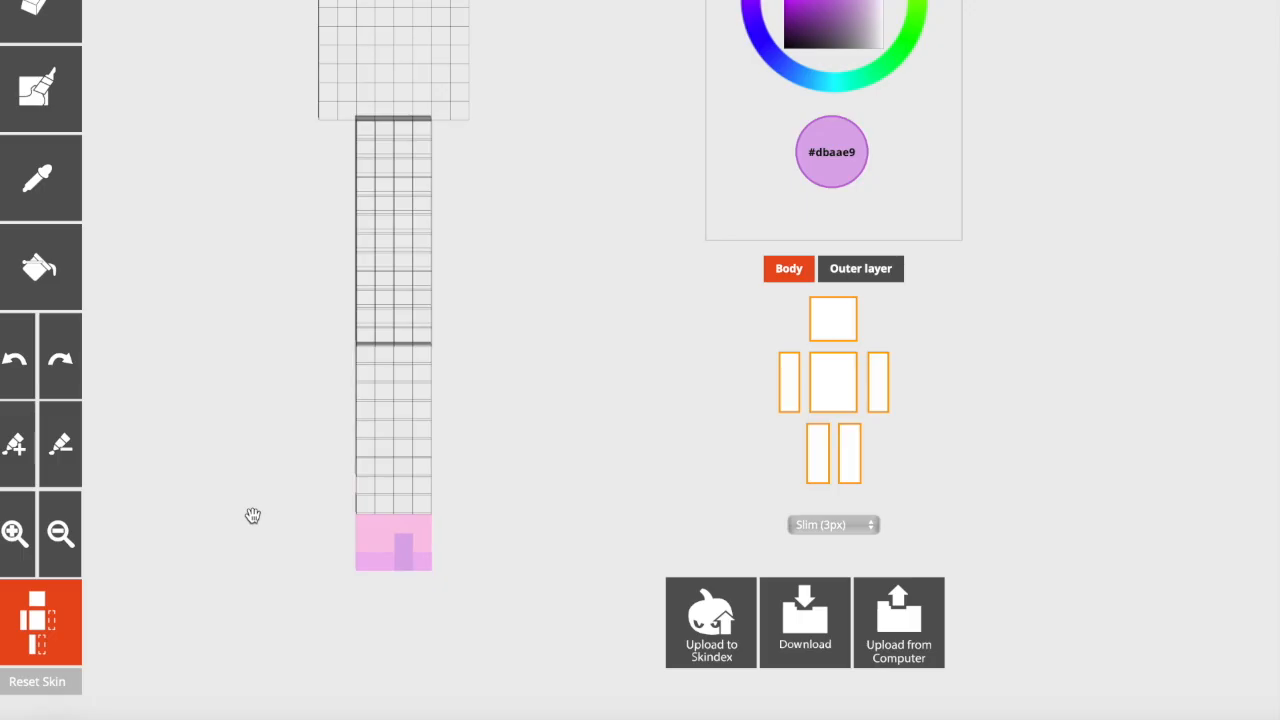
drag(254, 514, 291, 512)
Paint the two pixels above the dark shading on the shoe's outer side #f1b6f1
click(38, 185)
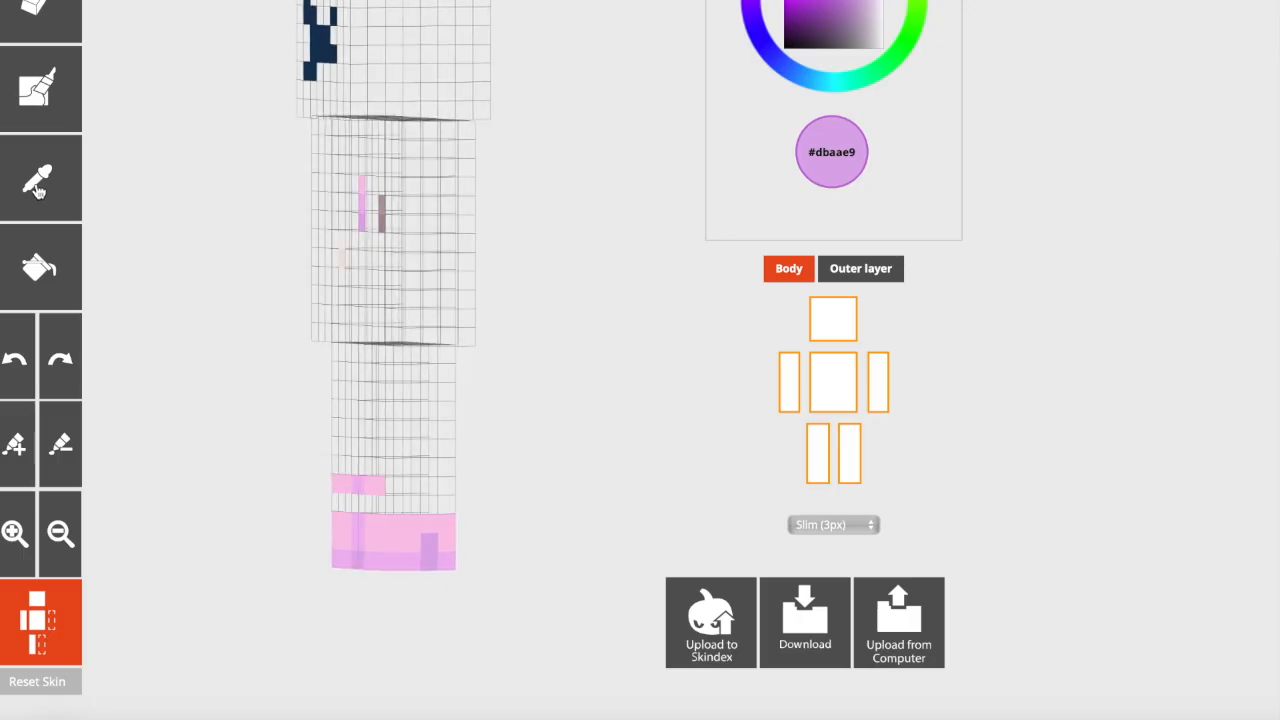
click(432, 528)
drag(529, 538, 500, 532)
click(408, 503)
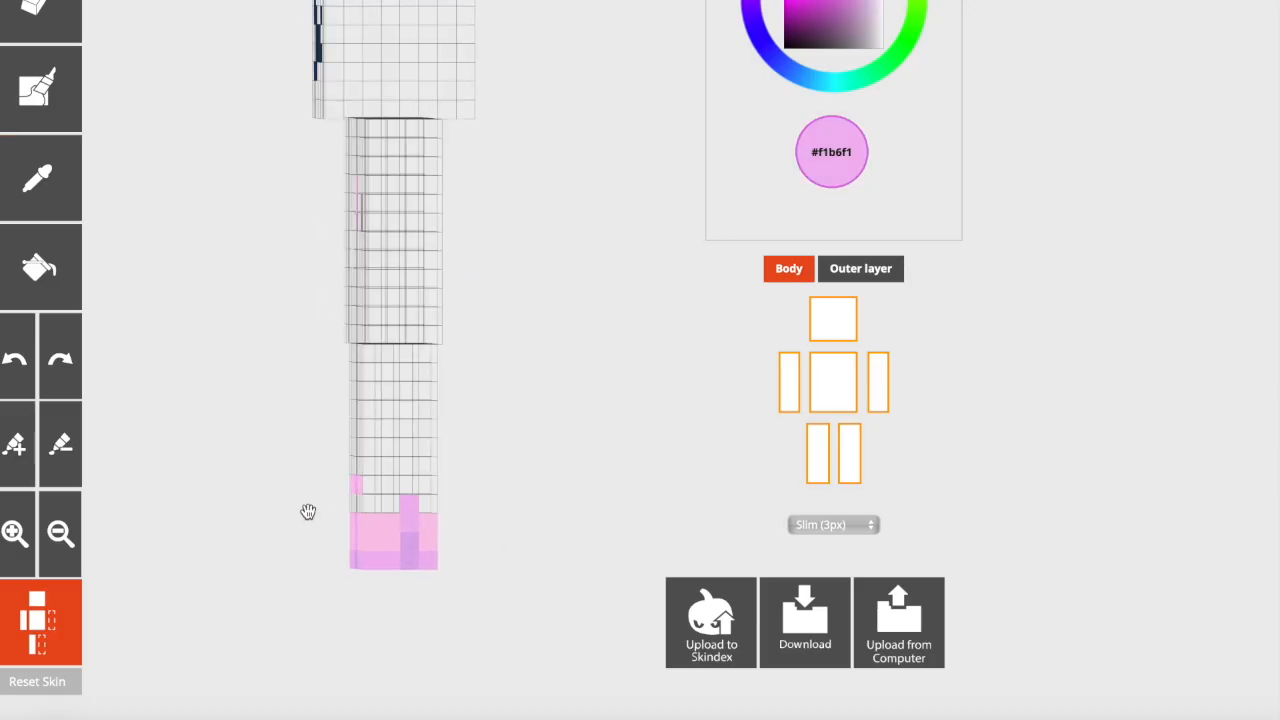
drag(309, 514, 302, 511)
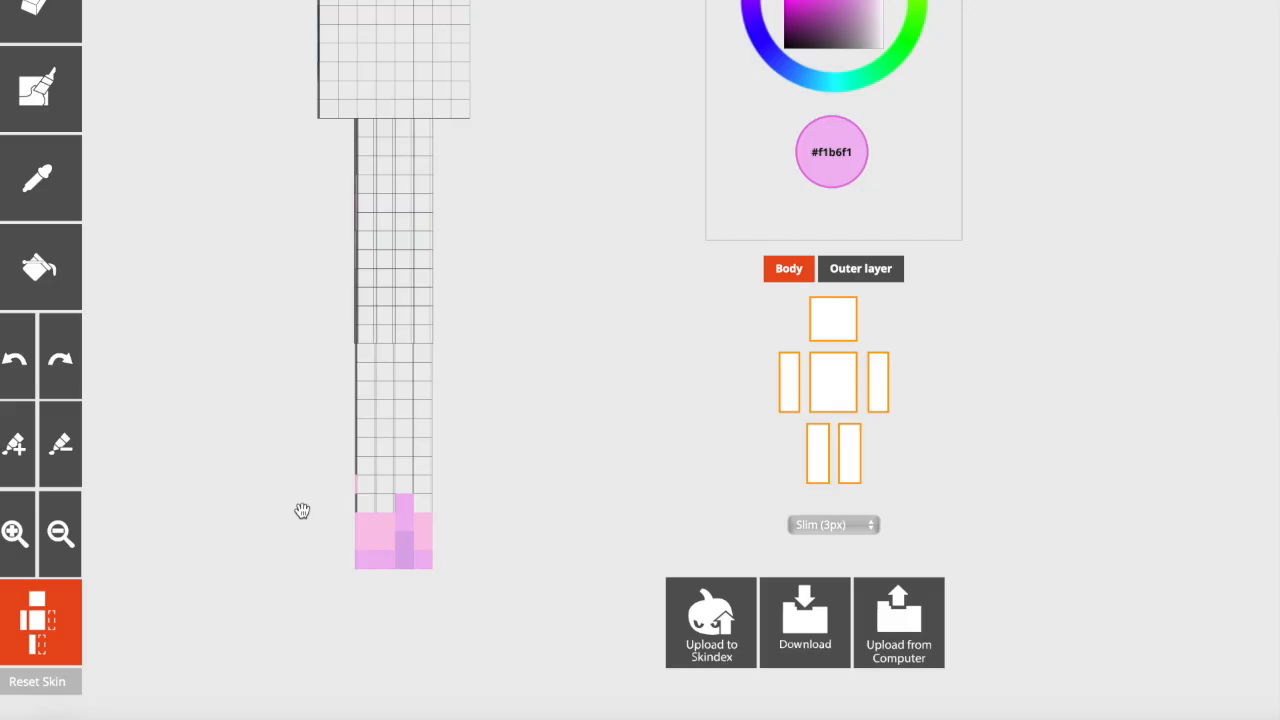
drag(302, 511, 269, 451)
Extend the shoe's outer side upward around the purple column in #f8c4e7, joining it to the front stripe
click(400, 526)
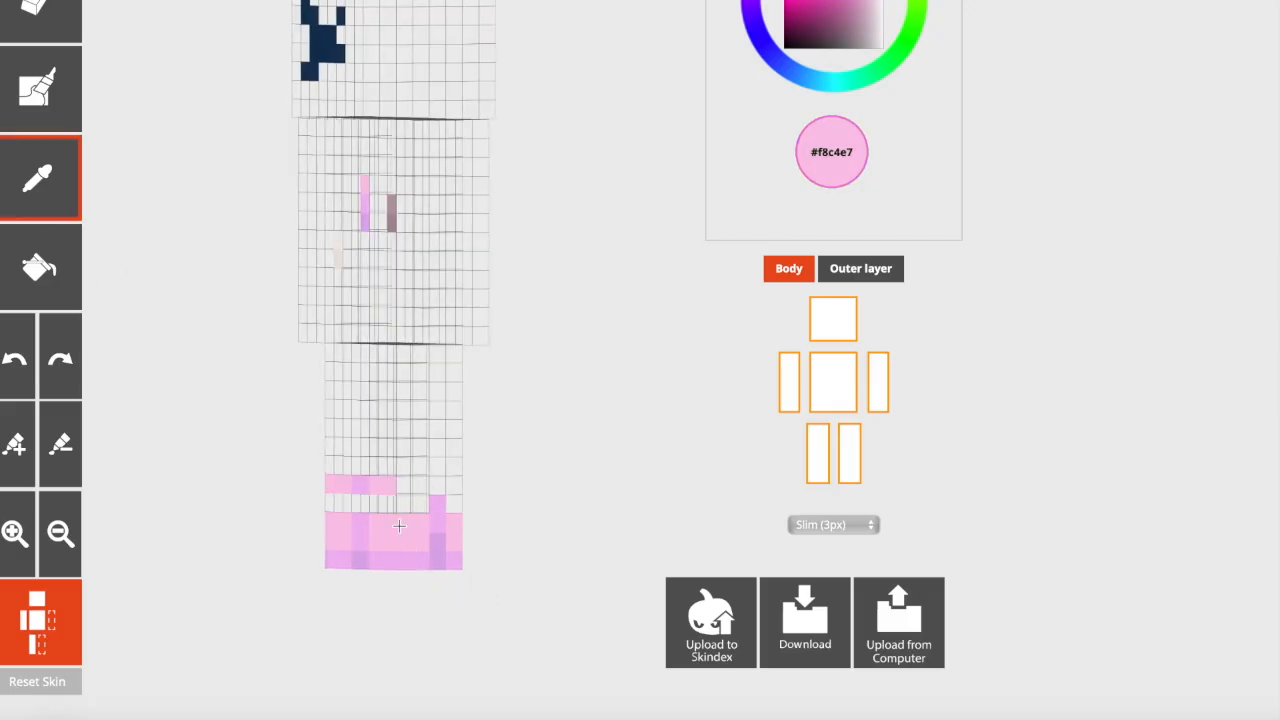
drag(589, 523, 486, 523)
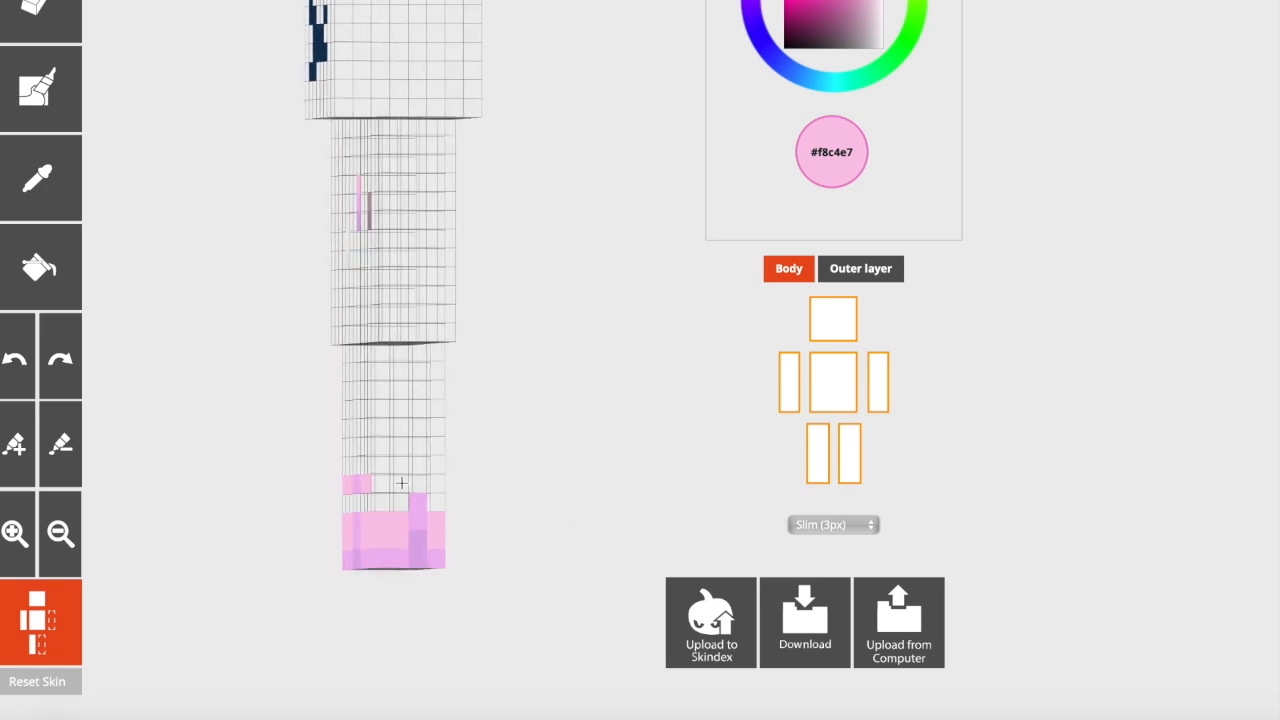
mouse_move(401, 483)
mouse_down()
mouse_move(382, 484)
mouse_move(406, 486)
mouse_up()
click(400, 500)
drag(510, 496, 614, 507)
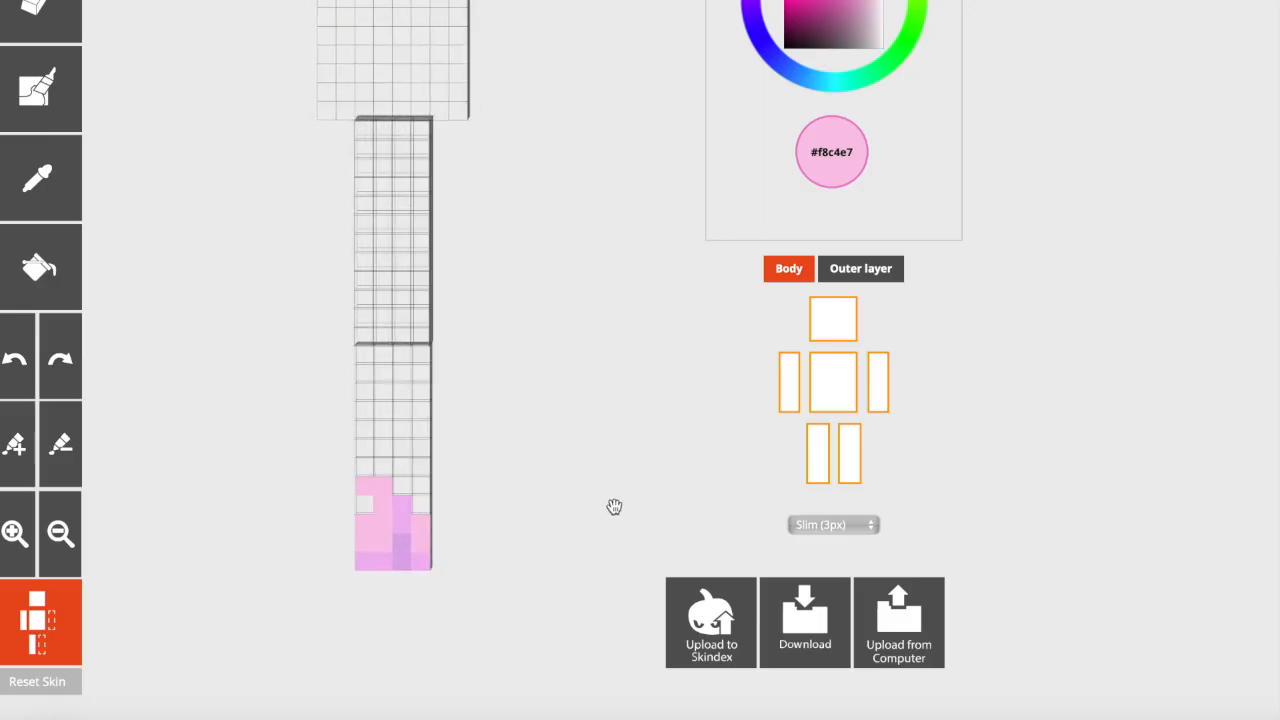
click(424, 504)
drag(308, 536, 366, 533)
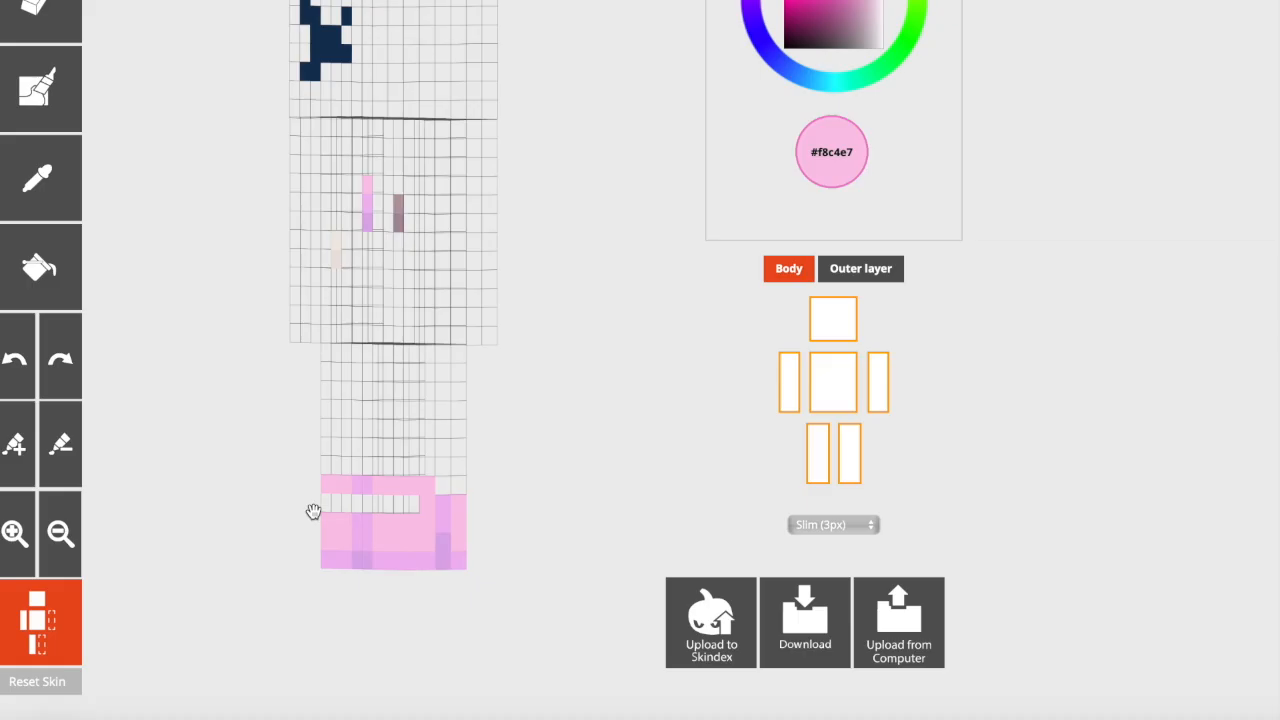
Paint the two inner columns of the soles #dbaae9
mouse_move(297, 446)
mouse_down()
mouse_move(286, 463)
mouse_move(297, 428)
mouse_up()
drag(251, 477, 291, 461)
click(24, 203)
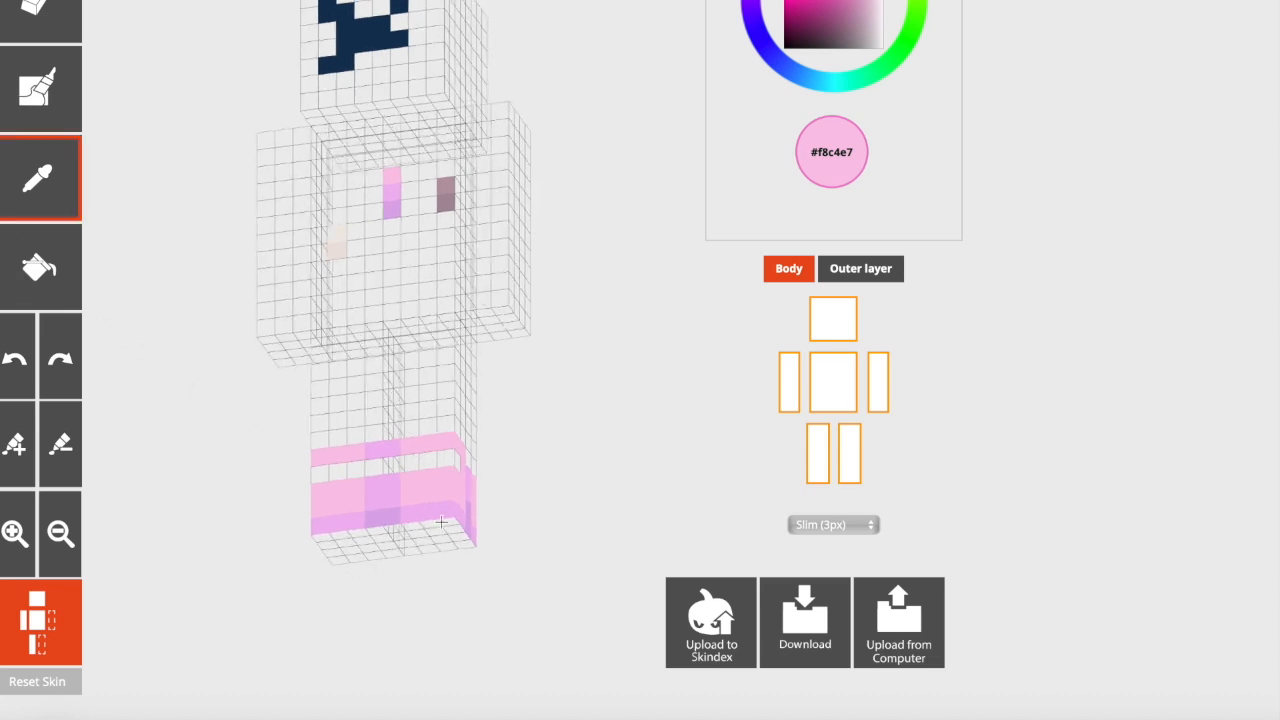
click(383, 513)
drag(252, 507, 266, 497)
drag(392, 518, 402, 560)
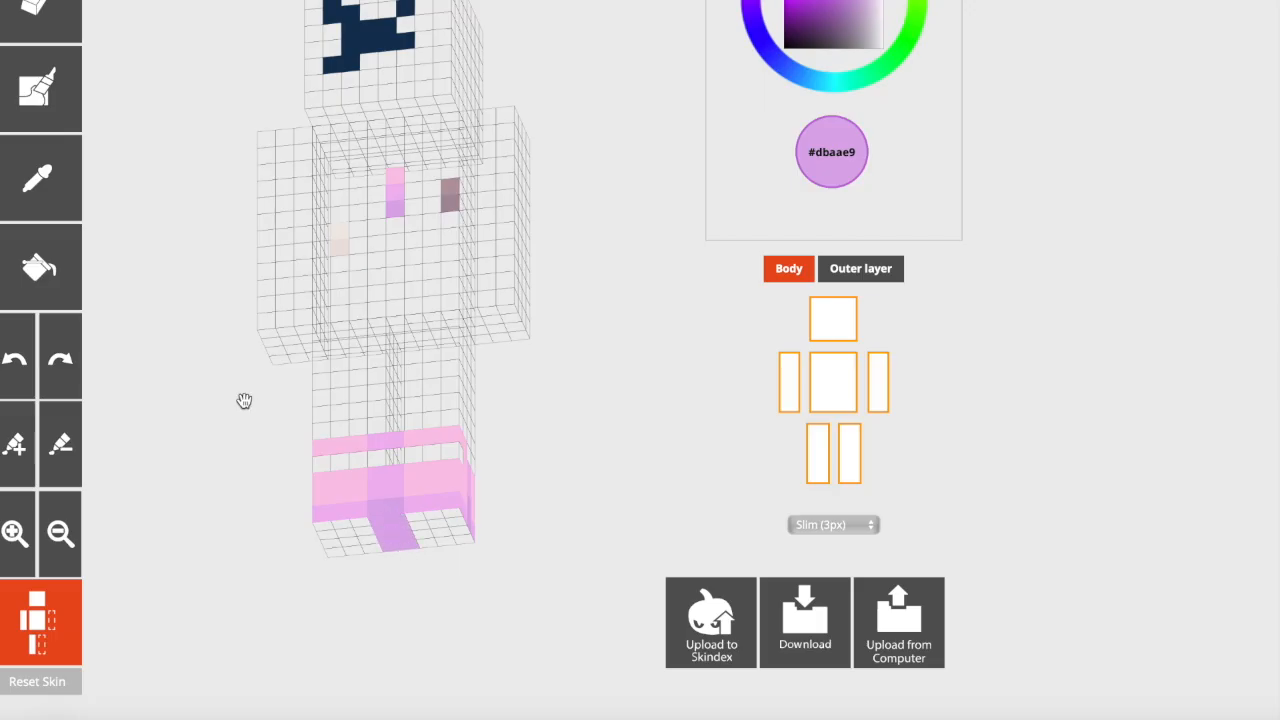
Fill the remaining parts of the soles with #f1b6f1
click(66, 218)
click(410, 504)
drag(412, 512, 460, 543)
drag(291, 417, 200, 386)
Paint a one-pixel #dbaae9 band crosswise over both soles
click(61, 216)
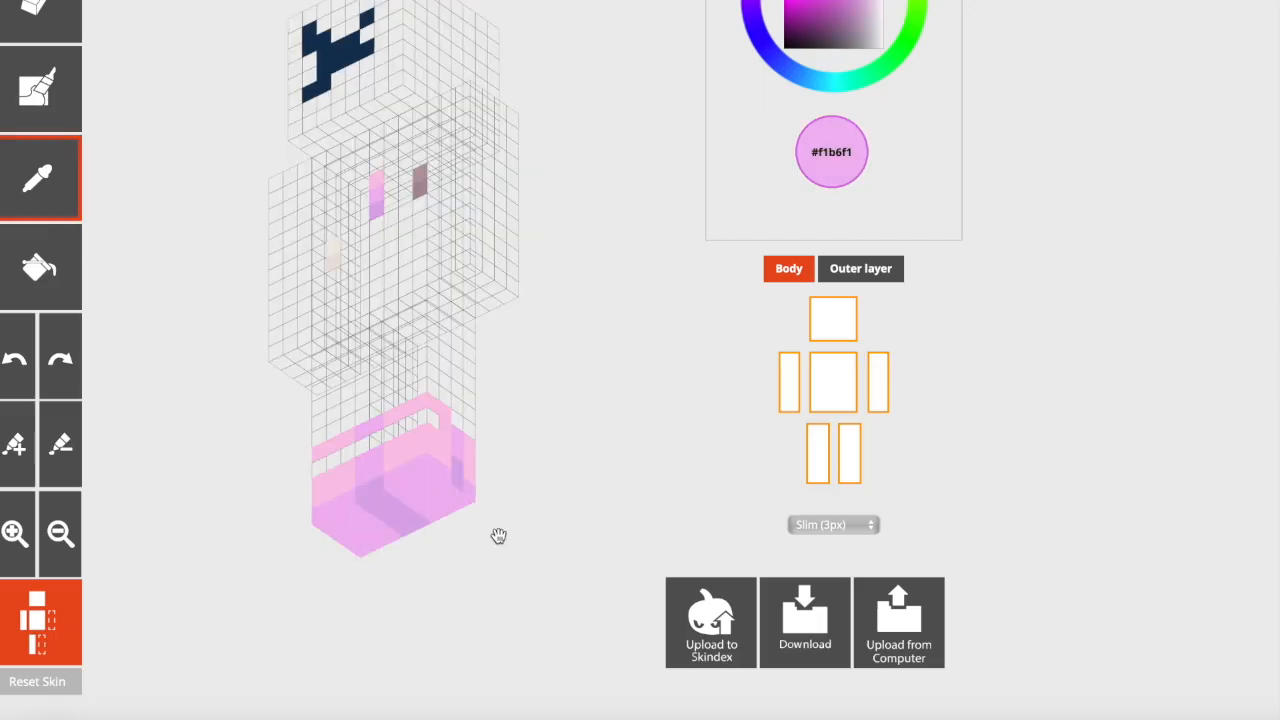
click(458, 490)
drag(529, 514, 441, 428)
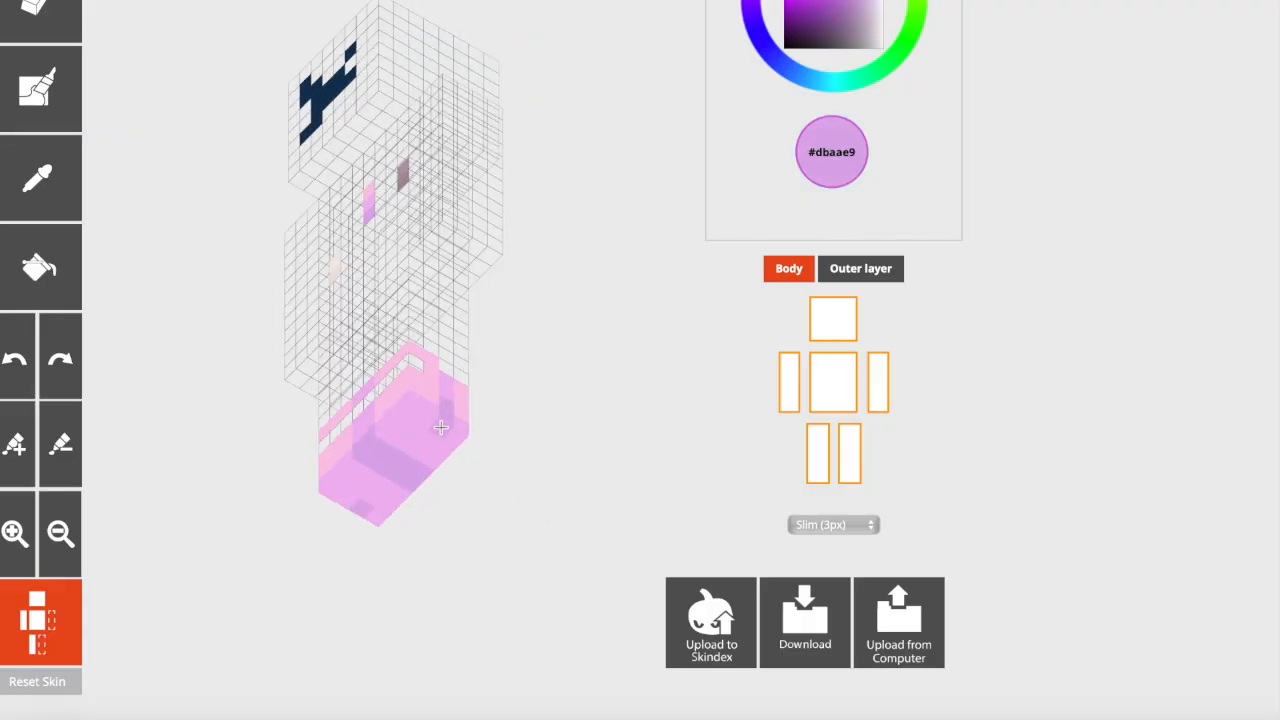
drag(234, 483, 311, 366)
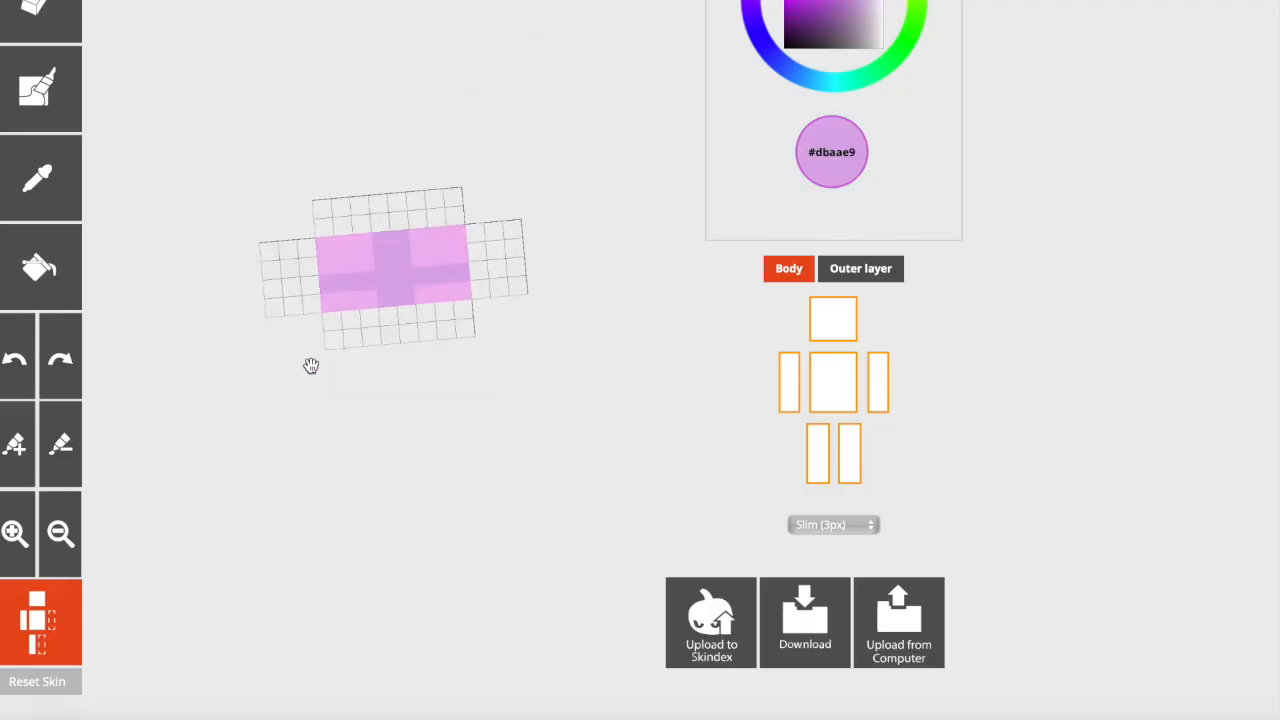
drag(606, 300, 575, 283)
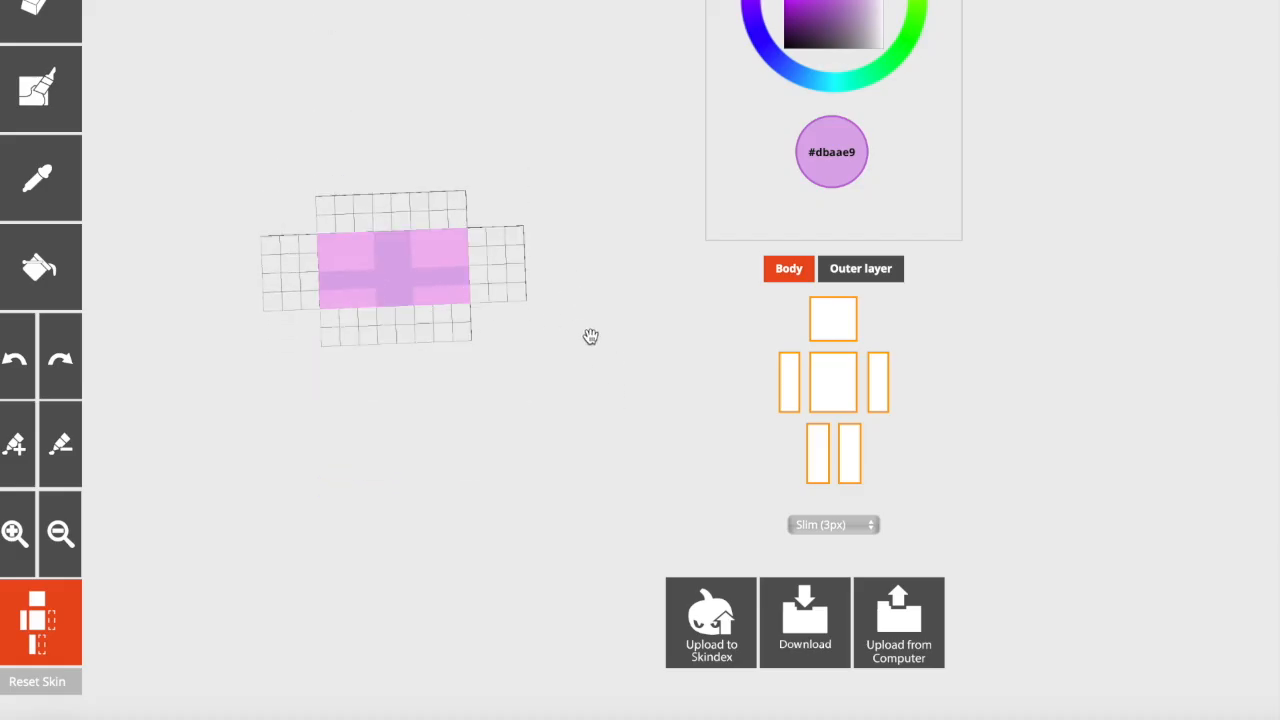
Paint the upper three rows of the shoe backs #f8c4e7
drag(277, 354, 374, 511)
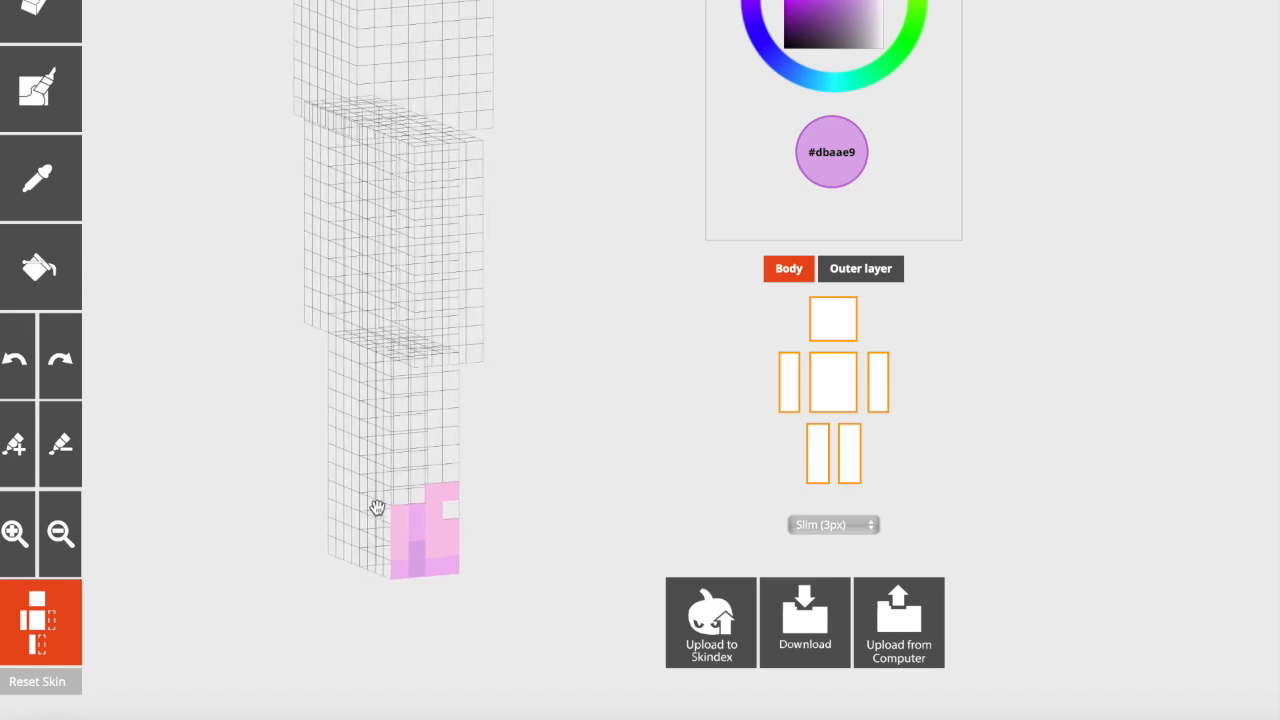
click(63, 182)
click(412, 527)
mouse_move(410, 513)
mouse_down()
mouse_move(330, 505)
mouse_move(383, 529)
mouse_move(335, 538)
mouse_up()
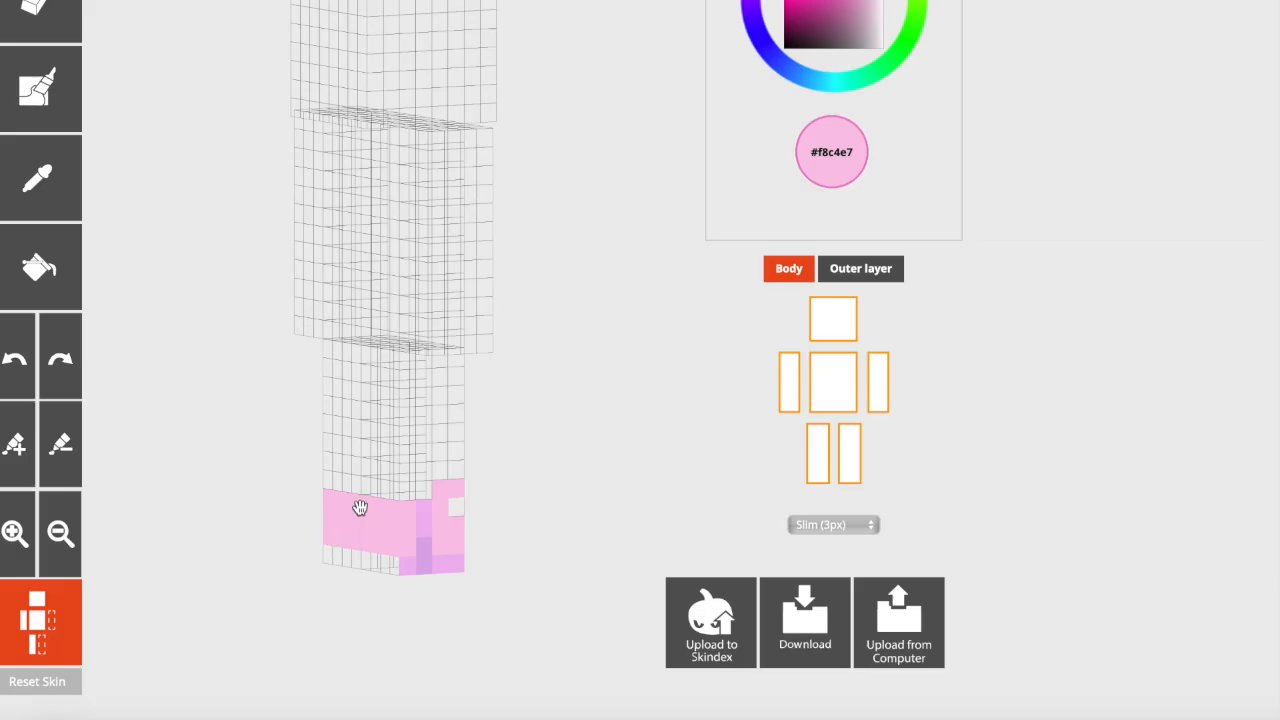
Shade the shoe backs with #f1b6f1 along the bottom row and up the two inner columns
drag(466, 511, 435, 538)
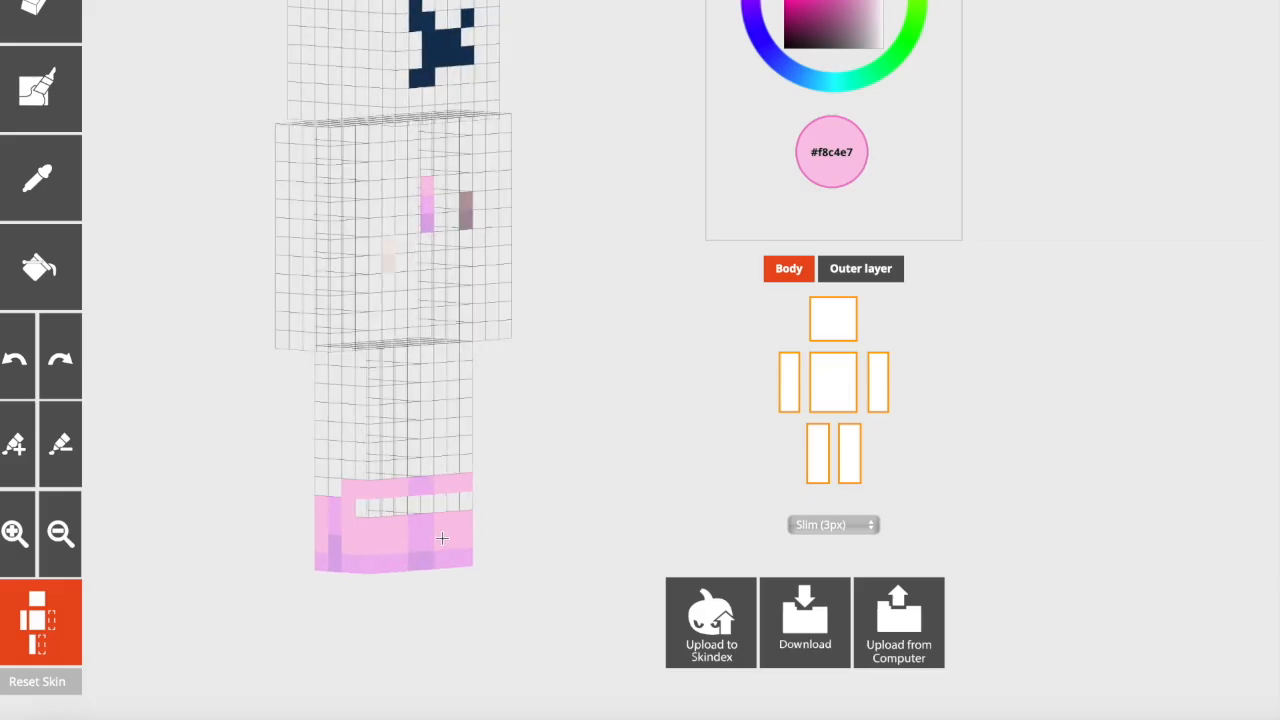
drag(257, 529, 442, 548)
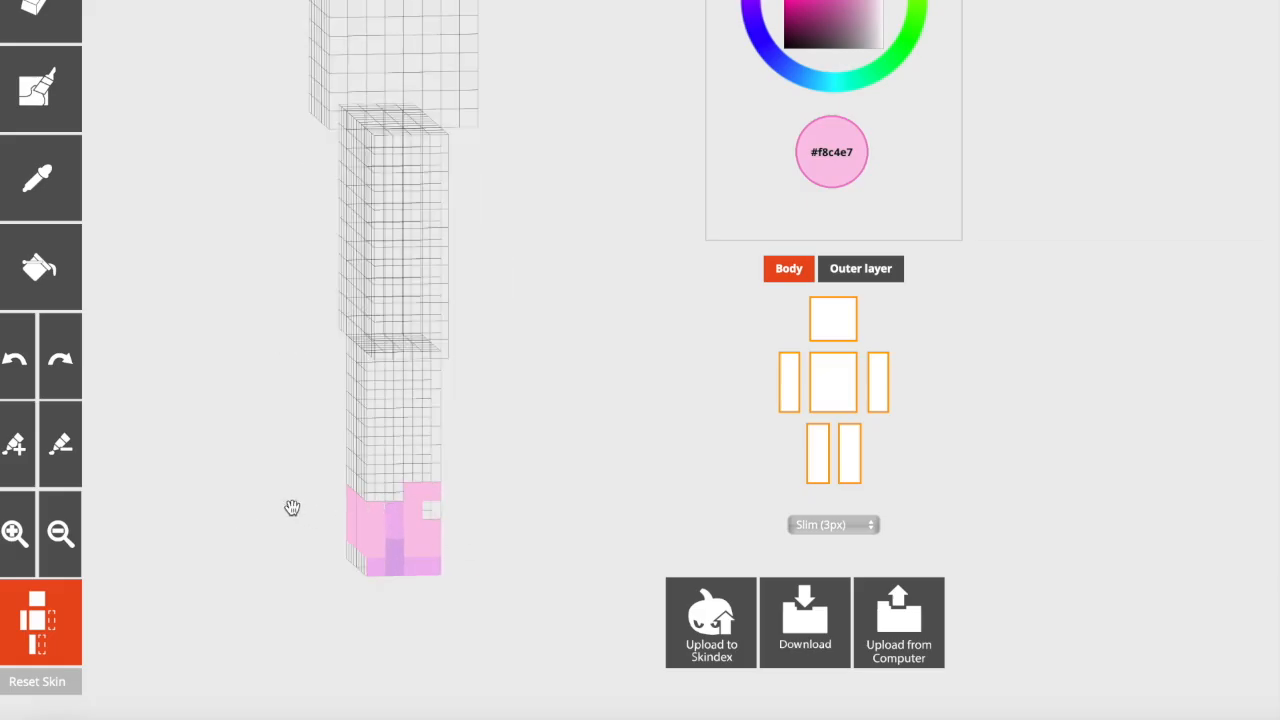
drag(292, 508, 340, 504)
click(26, 196)
click(412, 556)
drag(485, 545, 549, 494)
click(32, 190)
click(380, 538)
drag(378, 480, 378, 519)
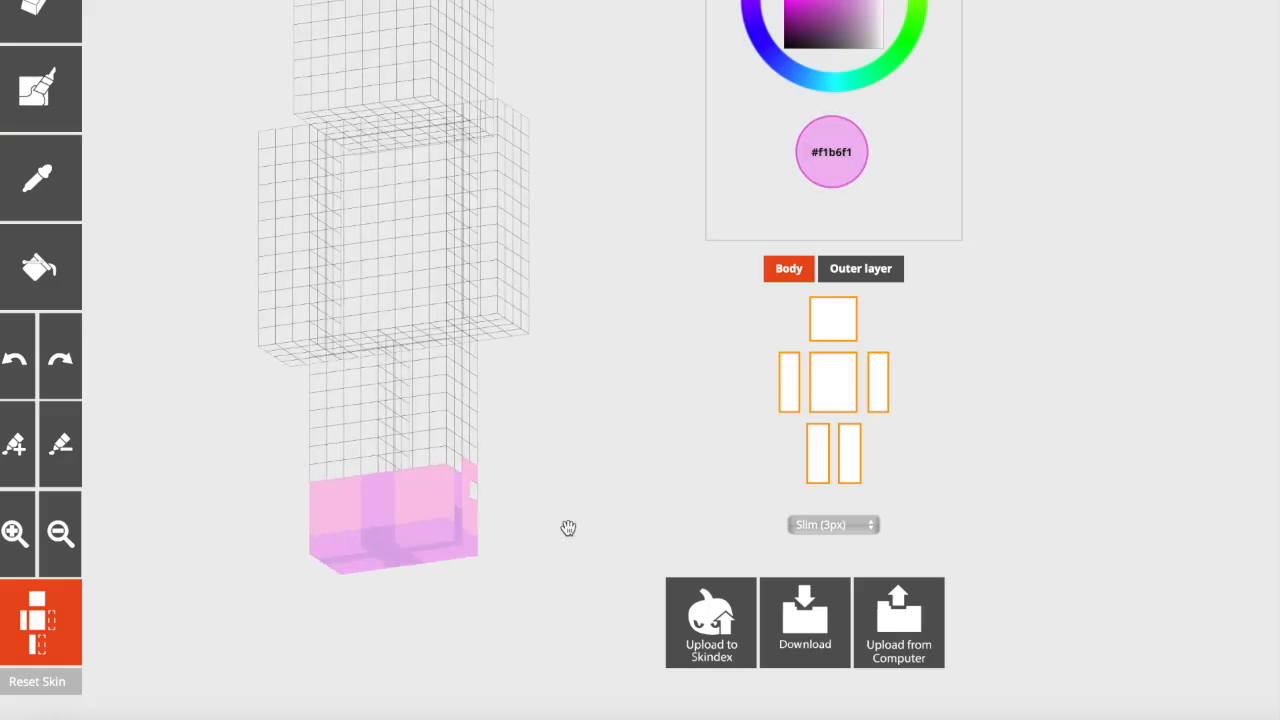
drag(562, 528, 569, 563)
Hide one leg and paint the shoe on the other leg's inner side #f1b6f1
drag(557, 506, 494, 503)
click(845, 272)
drag(667, 371, 490, 377)
click(845, 272)
click(816, 452)
drag(650, 414, 590, 400)
click(17, 176)
click(428, 486)
drag(413, 485, 374, 540)
Paint the bottom row of the shoe's inner side #dbaae9 and finish the area above it in #f1b6f1
click(40, 14)
click(40, 185)
click(427, 560)
mouse_move(520, 480)
mouse_down()
mouse_move(620, 480)
mouse_move(366, 519)
mouse_up()
click(50, 196)
click(390, 530)
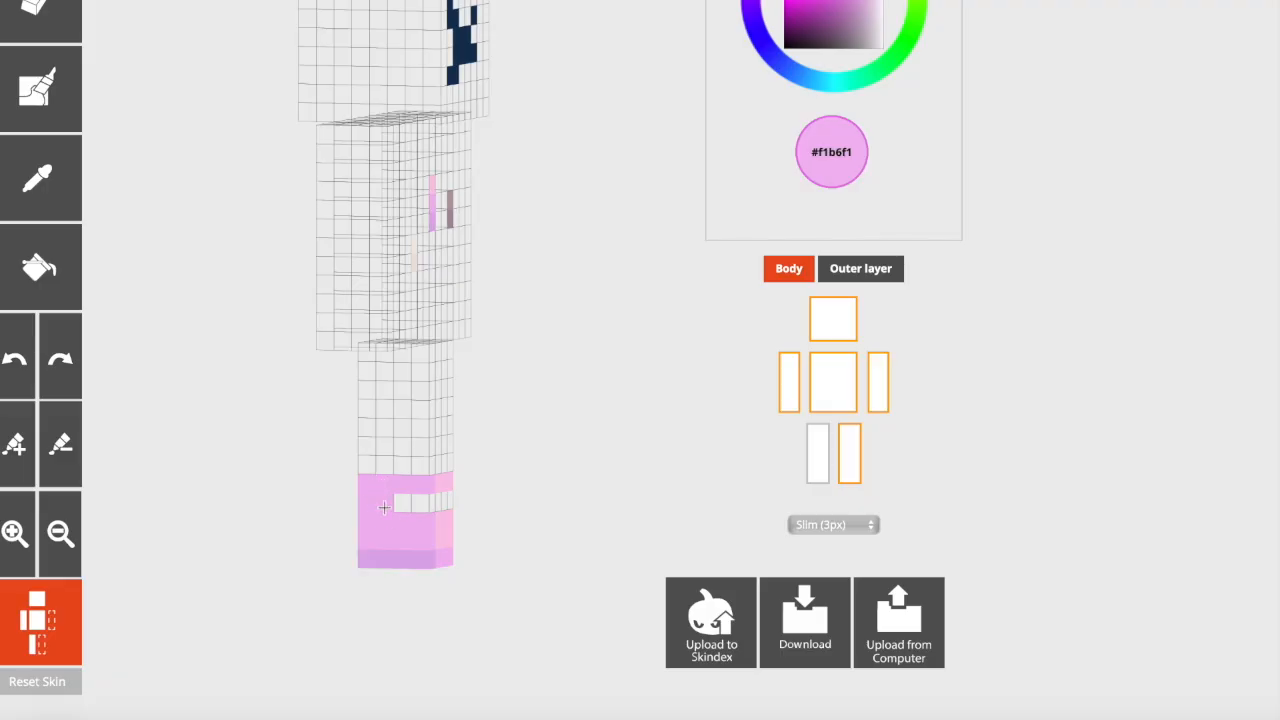
drag(569, 509, 373, 497)
drag(276, 455, 357, 457)
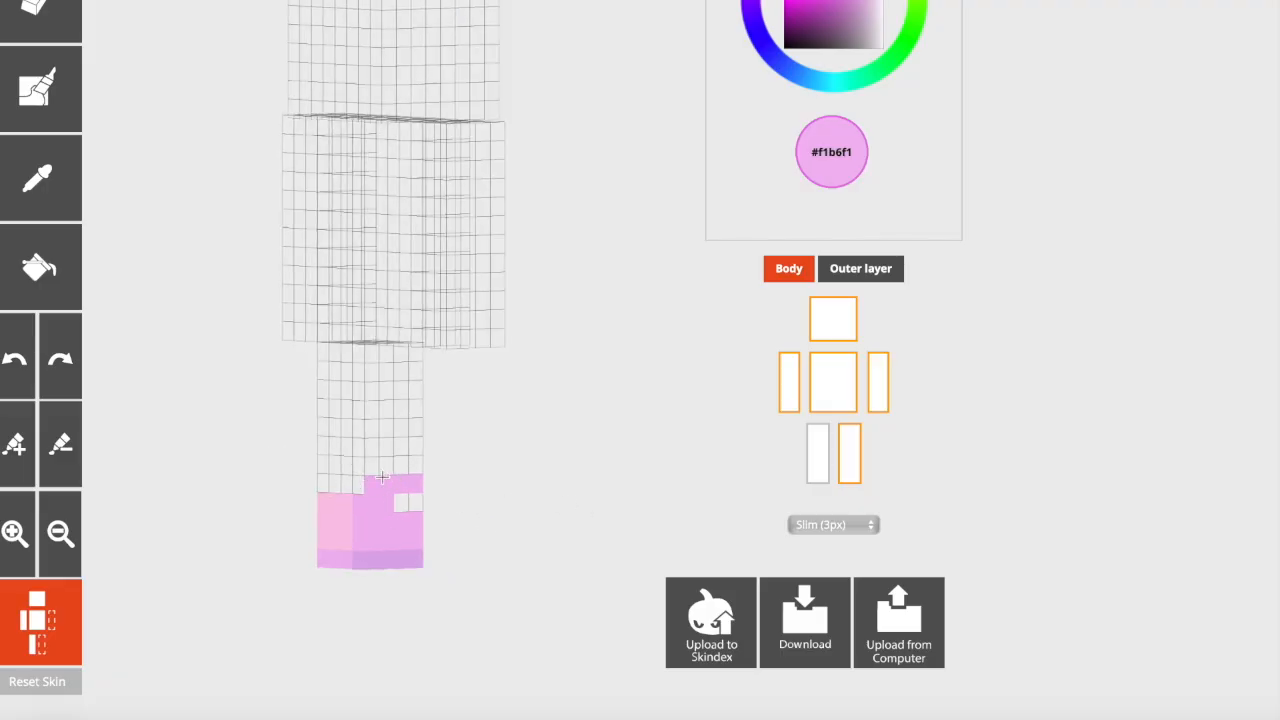
Show the outer layer and paint two middle pixels on each shoe front's bottom row #f1b6f1
click(846, 280)
drag(546, 343, 550, 410)
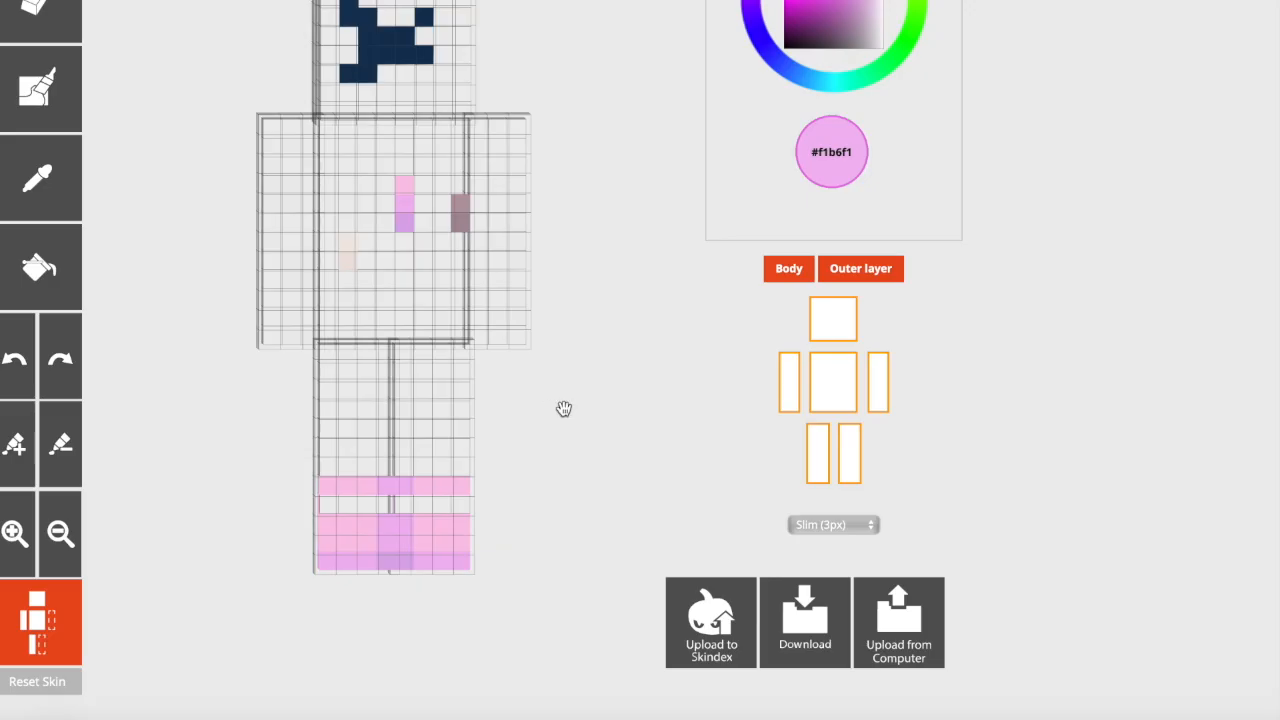
click(74, 206)
click(443, 560)
drag(446, 565, 426, 564)
Paint #f8c4e7 on the outer layer above each shoe's bottom pixels and over the front stripe
click(47, 190)
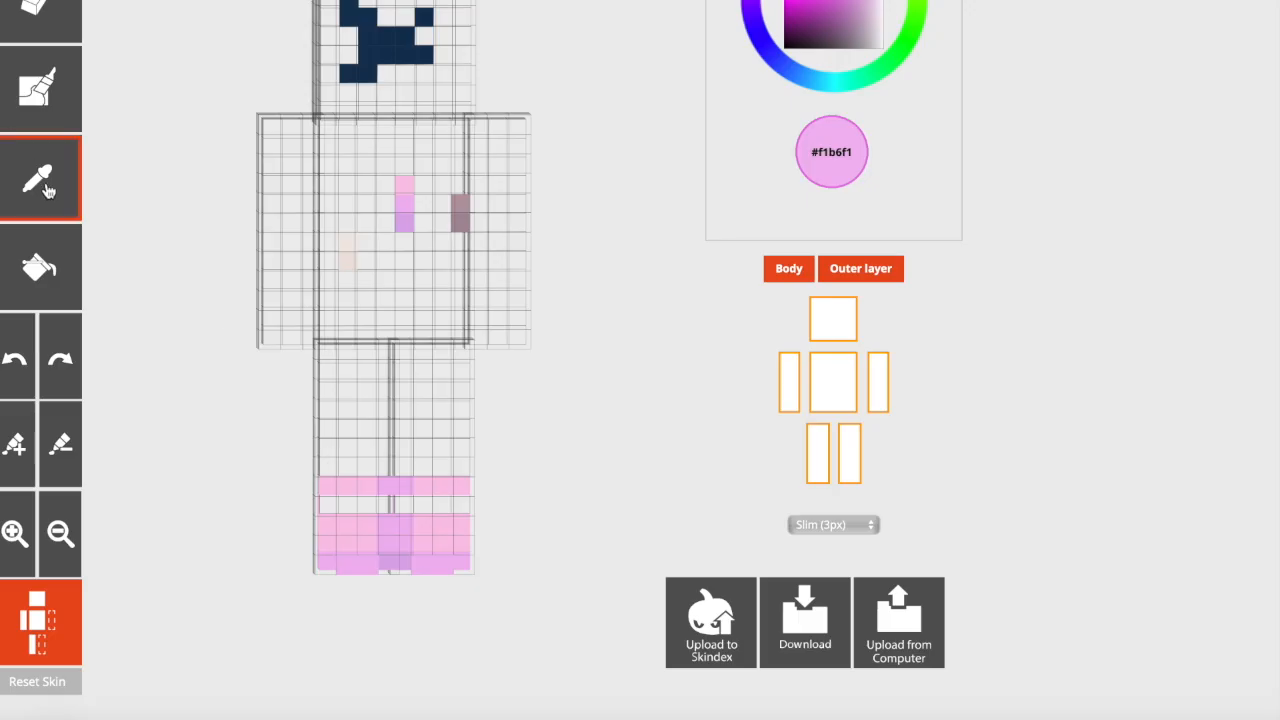
click(431, 537)
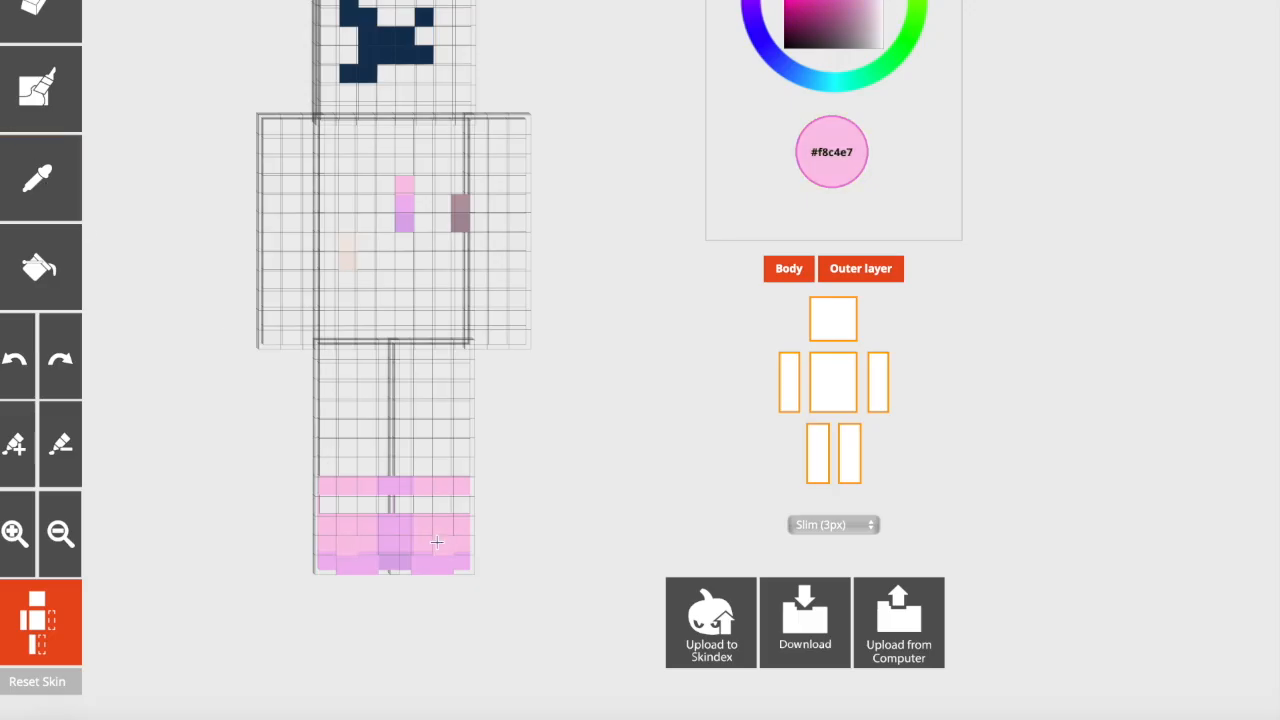
click(788, 268)
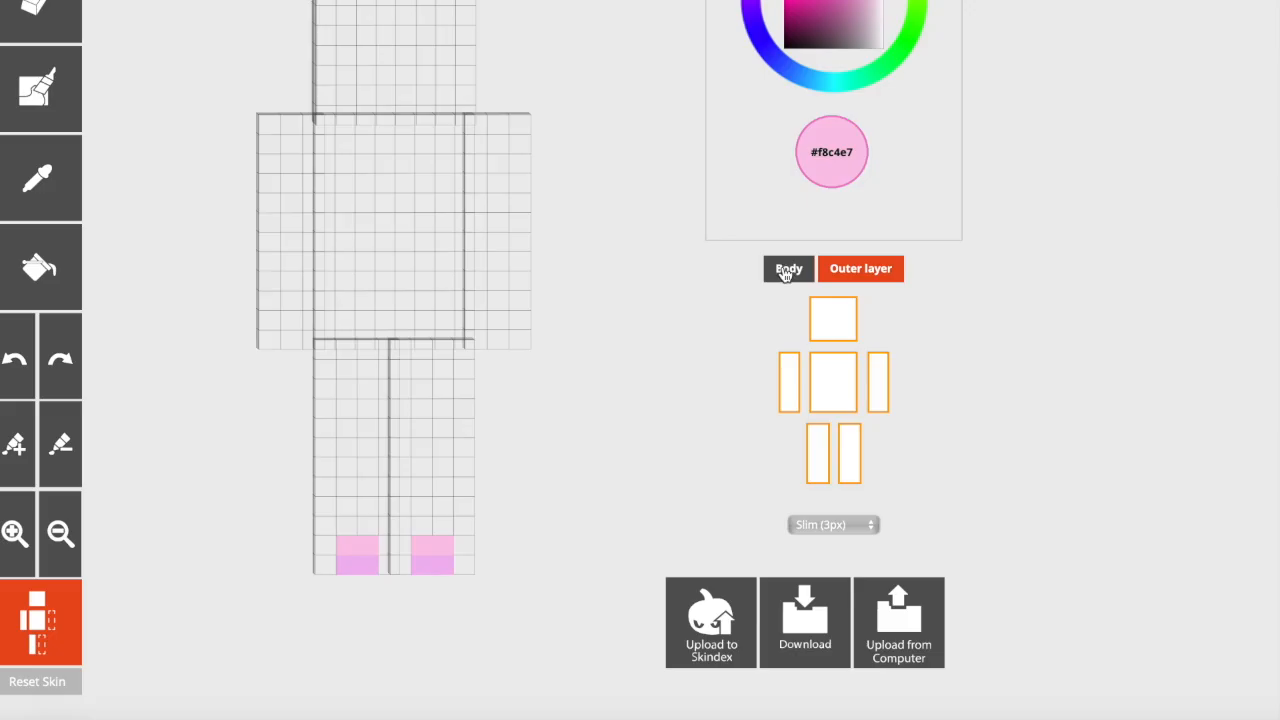
click(788, 269)
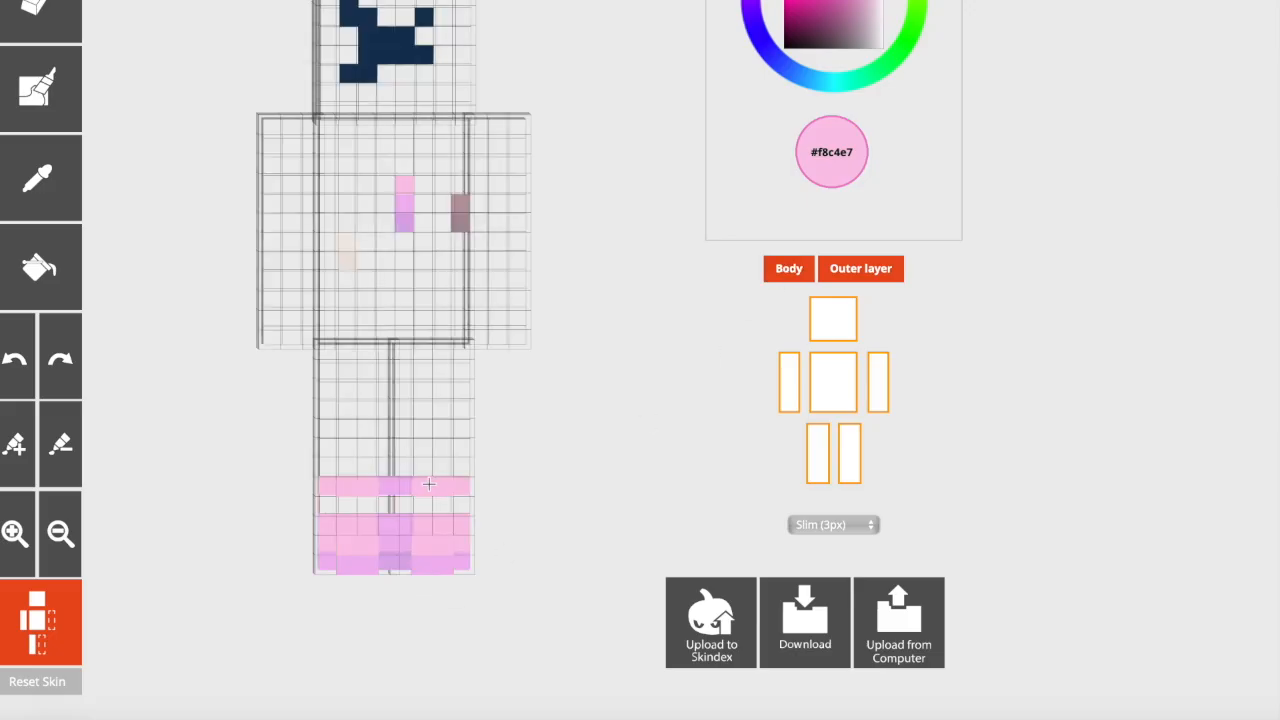
click(778, 269)
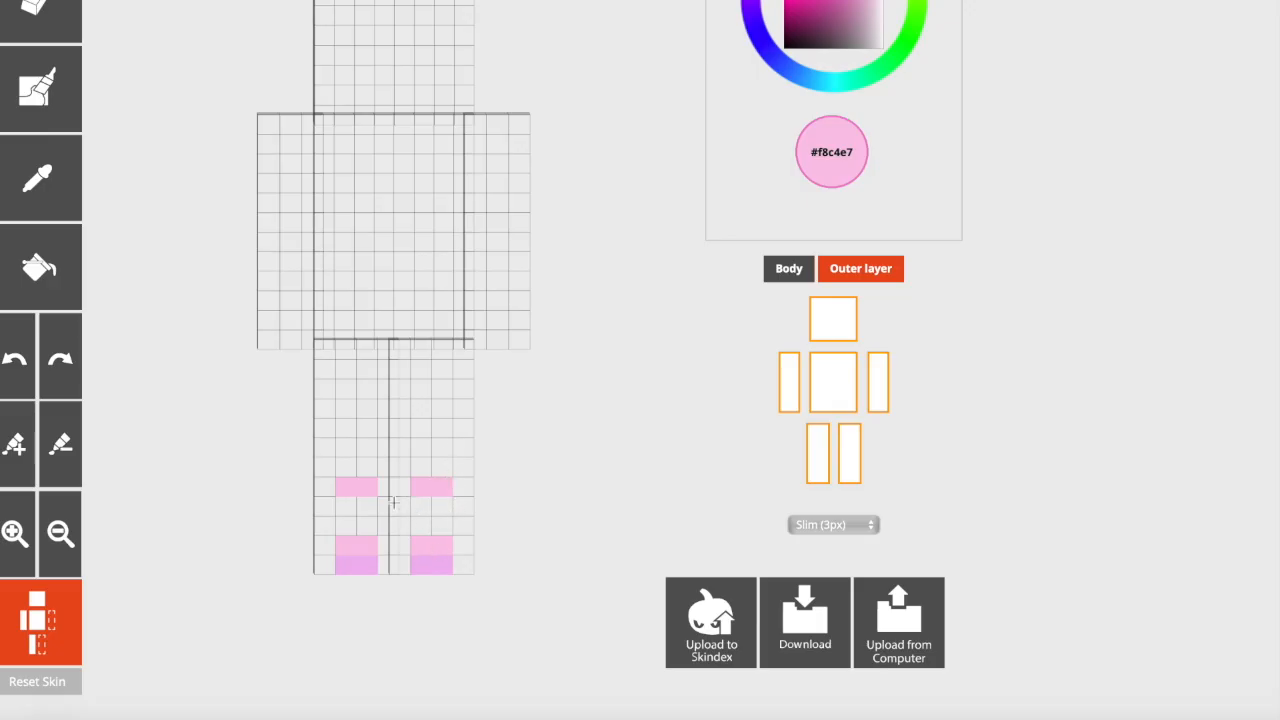
click(786, 280)
Paint one more #f8c4e7 pixel on each shoe's outer layer to extend the front strap around the side
drag(613, 383, 527, 381)
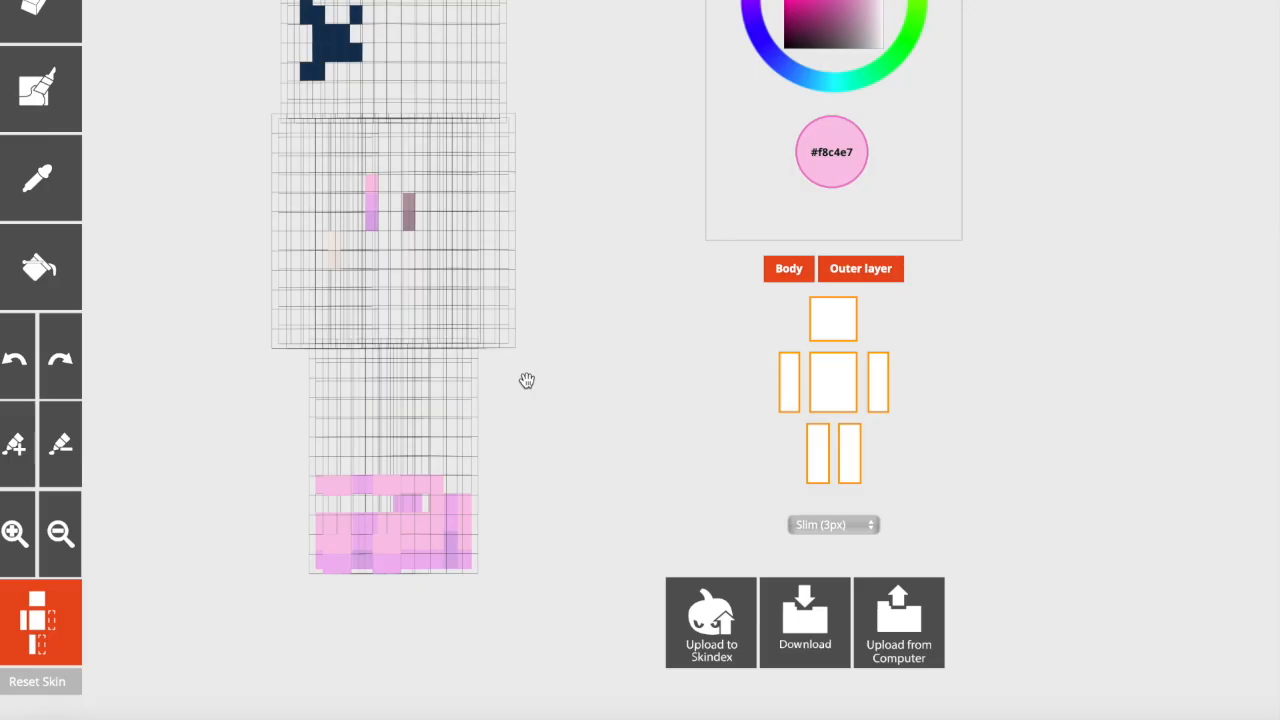
click(52, 212)
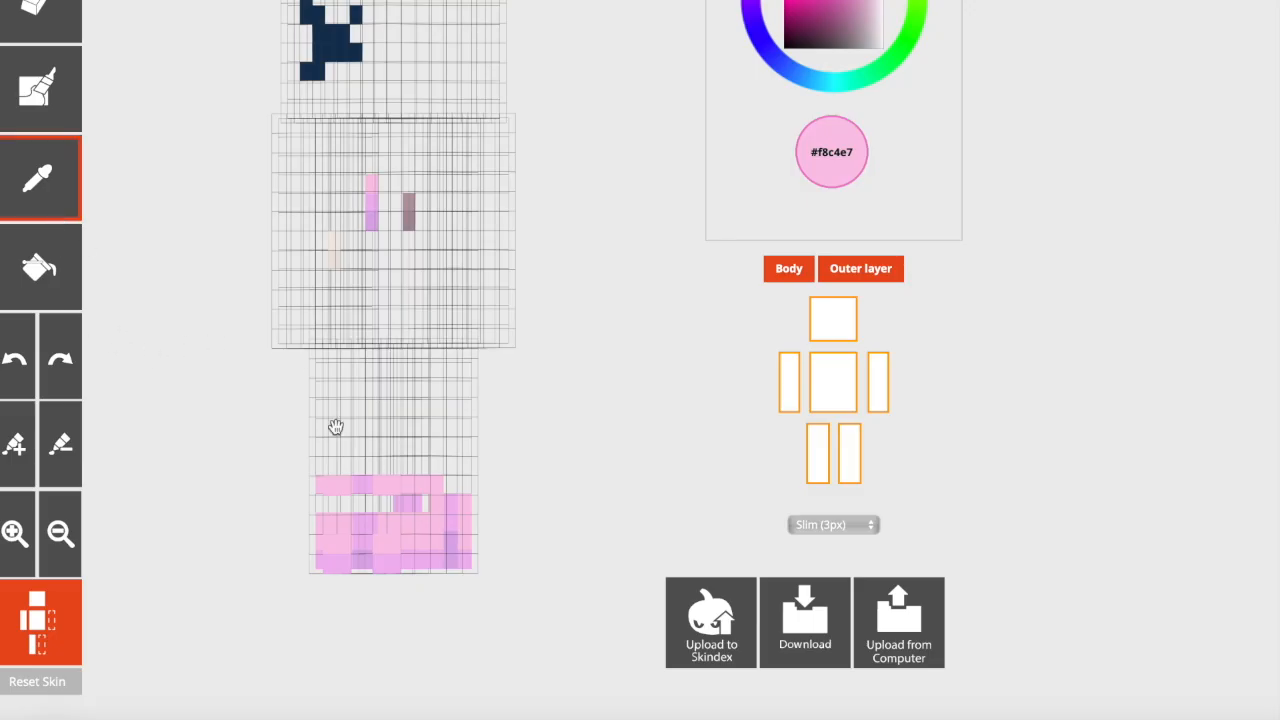
click(438, 487)
click(776, 269)
click(776, 269)
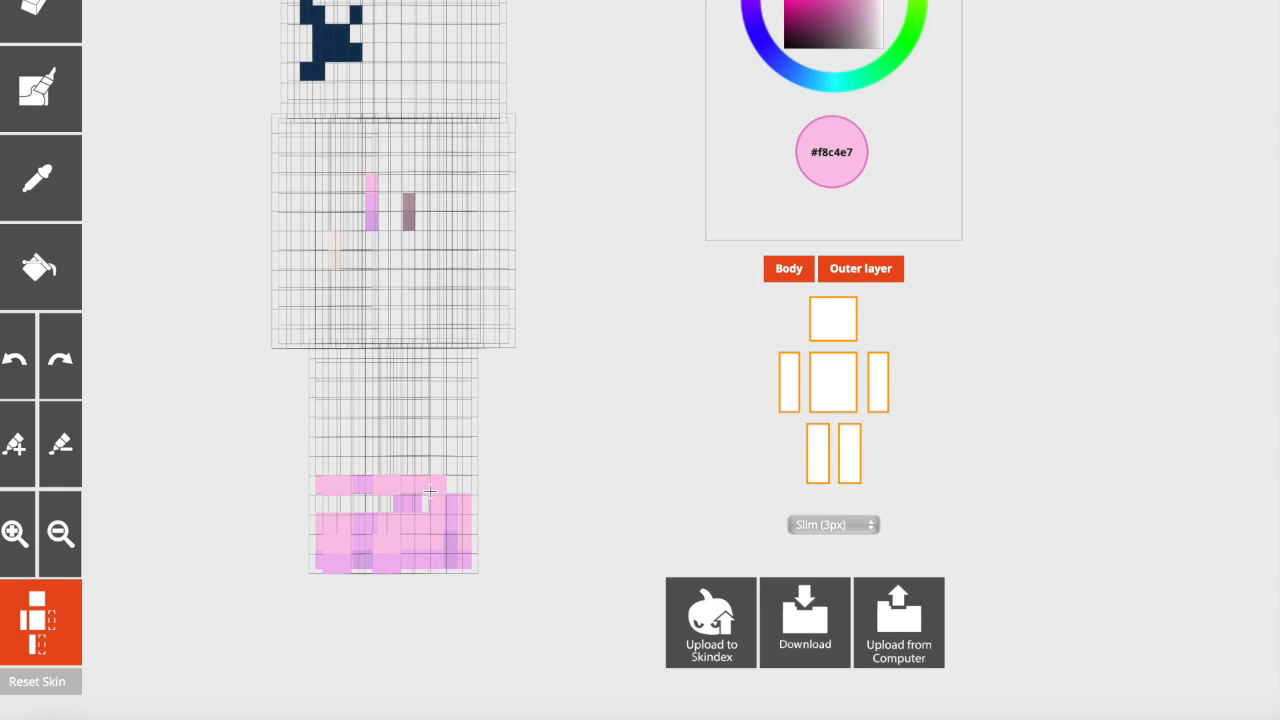
Paint the rearmost outer-layer pixel on each shoe's side #f8c4e7 in the second-lowest row and #f1b6f1 in the bottom row
click(43, 214)
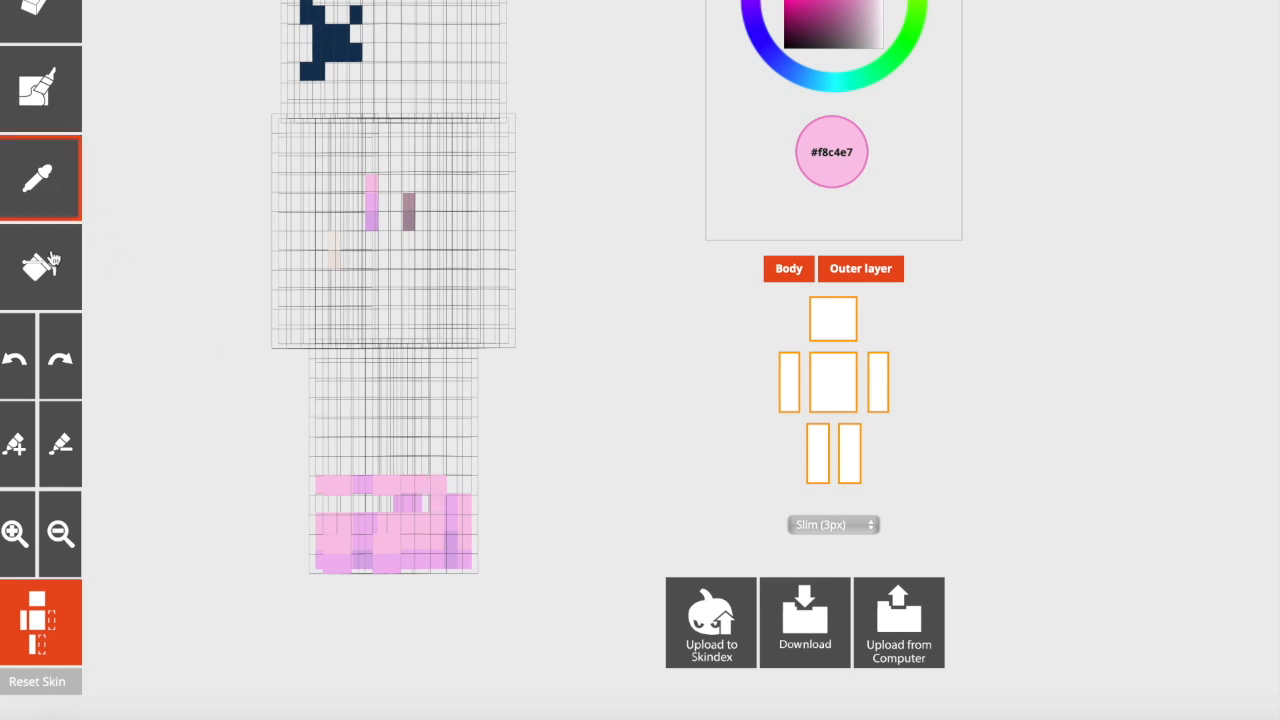
drag(545, 538, 441, 538)
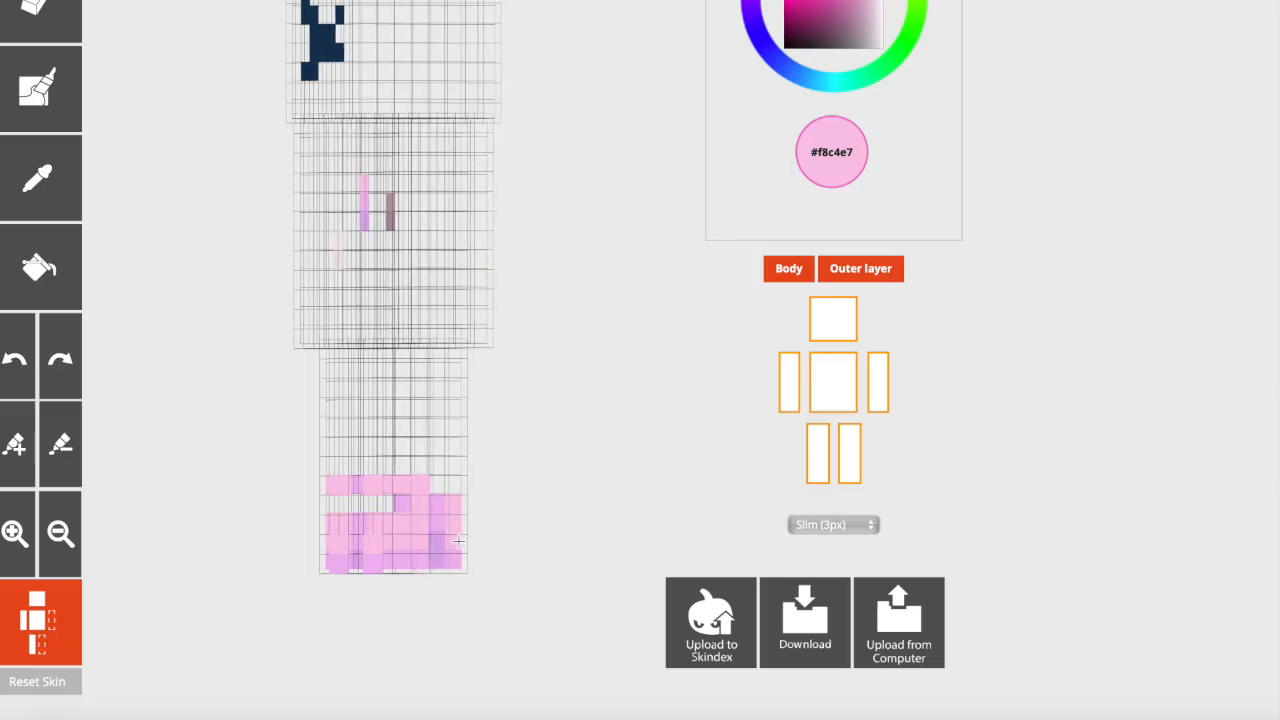
click(20, 197)
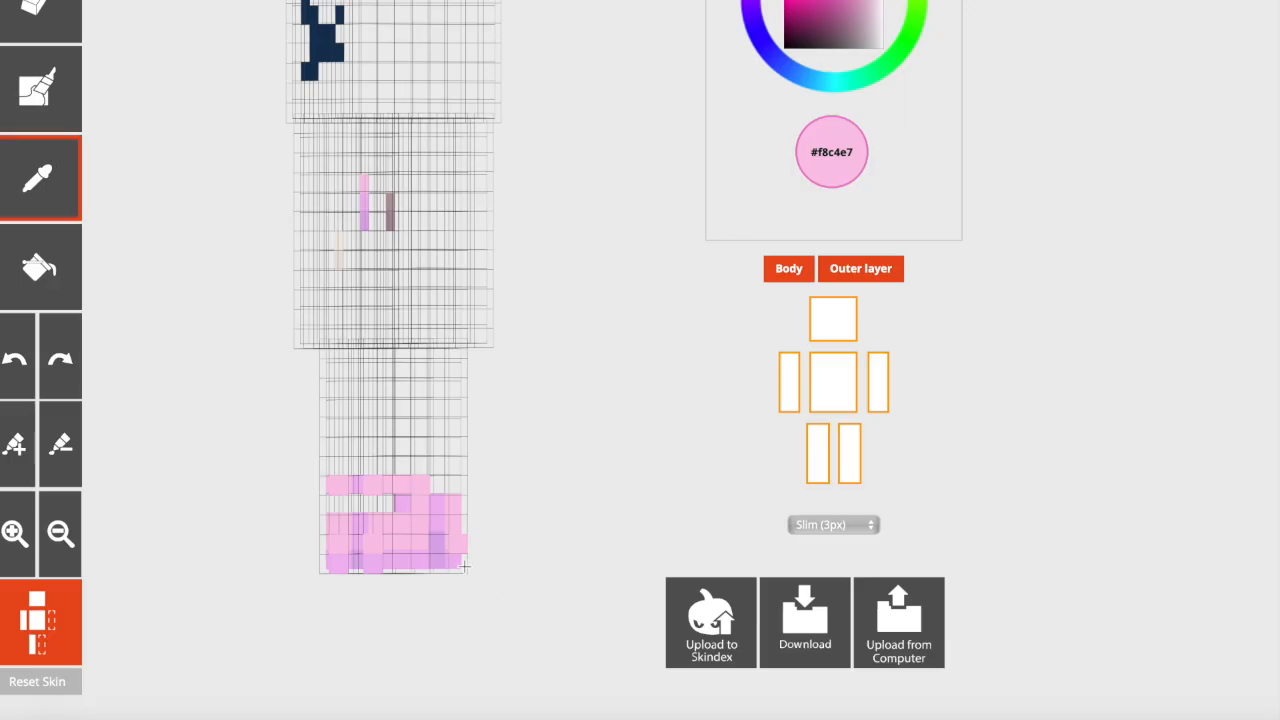
click(457, 562)
drag(540, 520, 548, 528)
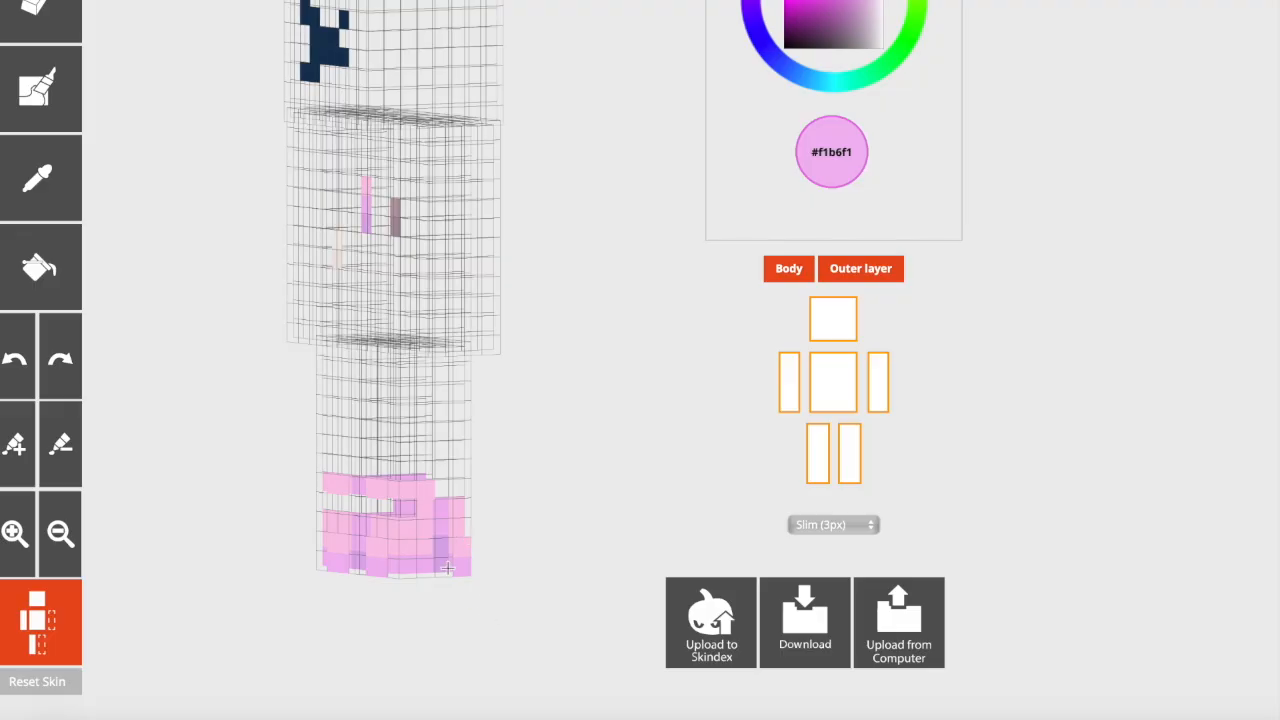
Paint the outer layer's middle pixels under both shoe soles #f1b6f1 and hide the body layer to check them
drag(474, 566, 360, 445)
click(48, 195)
click(442, 470)
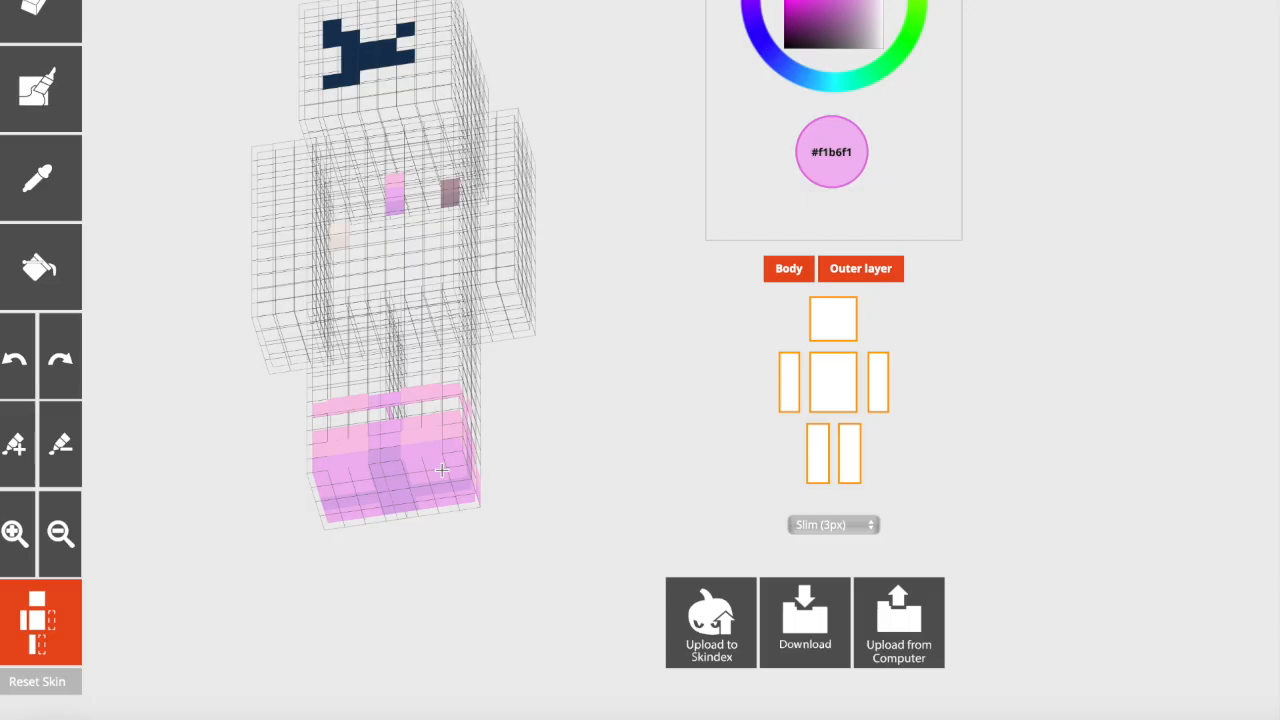
drag(531, 483, 545, 463)
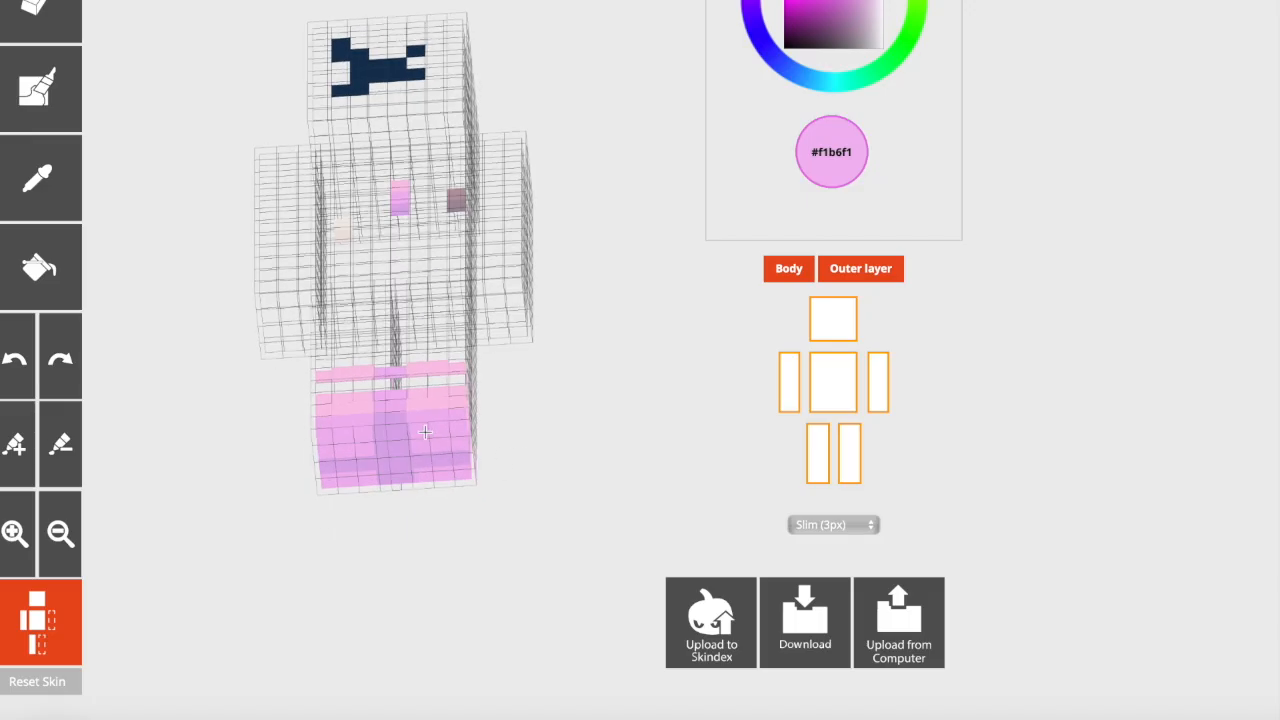
click(789, 270)
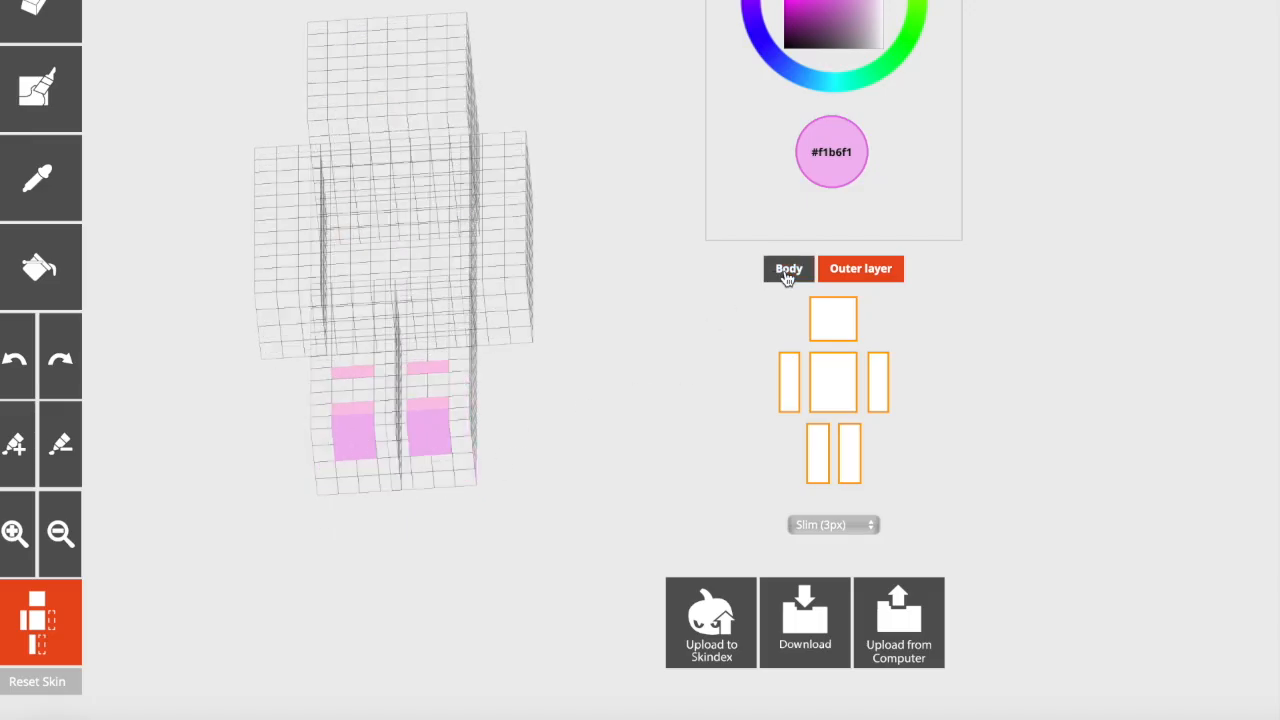
Hide the head, arms and torso, then paint the back row of both outer-layer soles #f1b6f1
drag(655, 391, 621, 335)
click(833, 318)
click(791, 400)
click(848, 363)
click(878, 382)
click(789, 270)
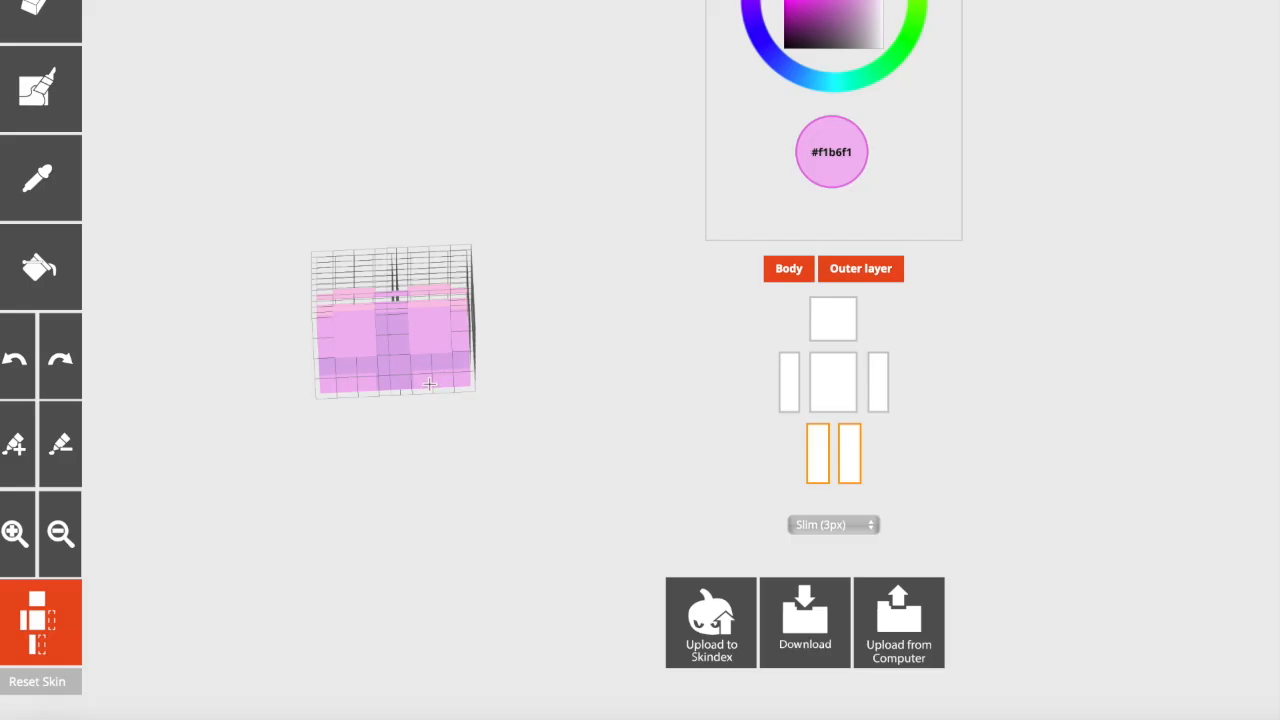
drag(546, 391, 690, 402)
click(793, 275)
drag(590, 410, 417, 440)
click(796, 270)
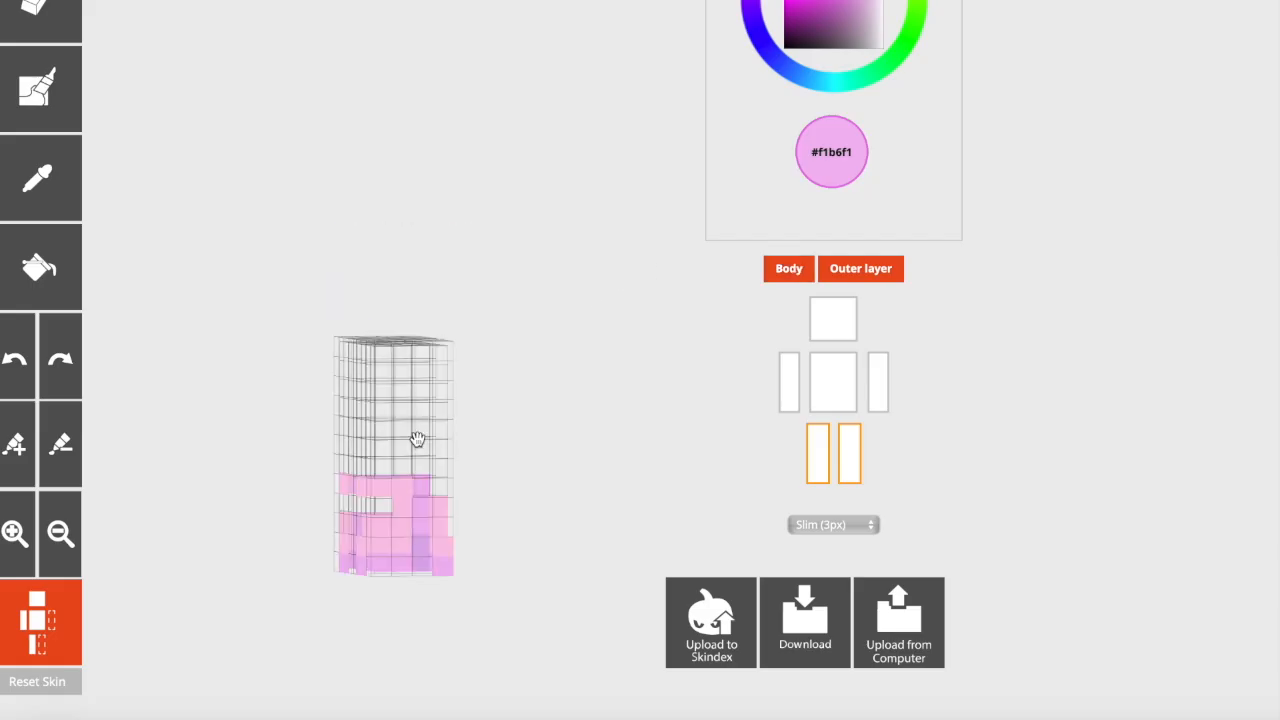
Hide the body layer and paint the bottom row on the back of both shoes' outer layer #f1b6f1
drag(418, 437, 331, 434)
click(789, 269)
drag(663, 290, 594, 234)
click(36, 200)
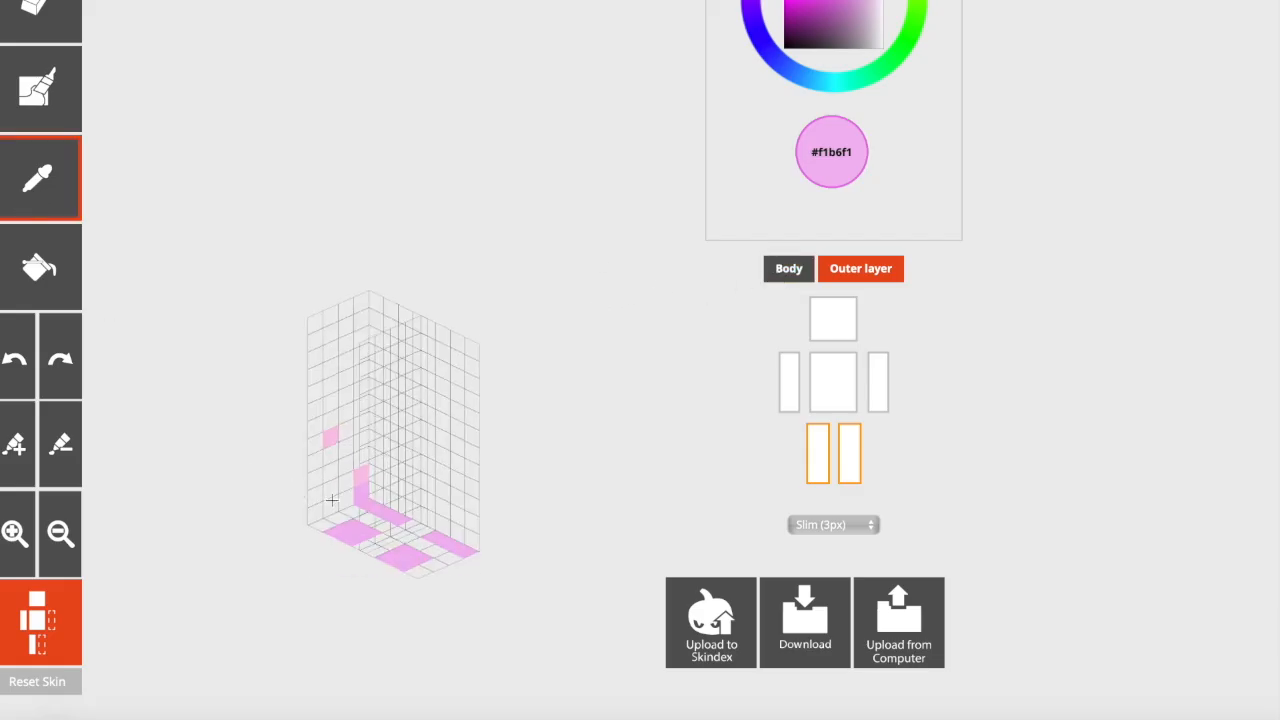
click(396, 516)
drag(373, 495, 391, 503)
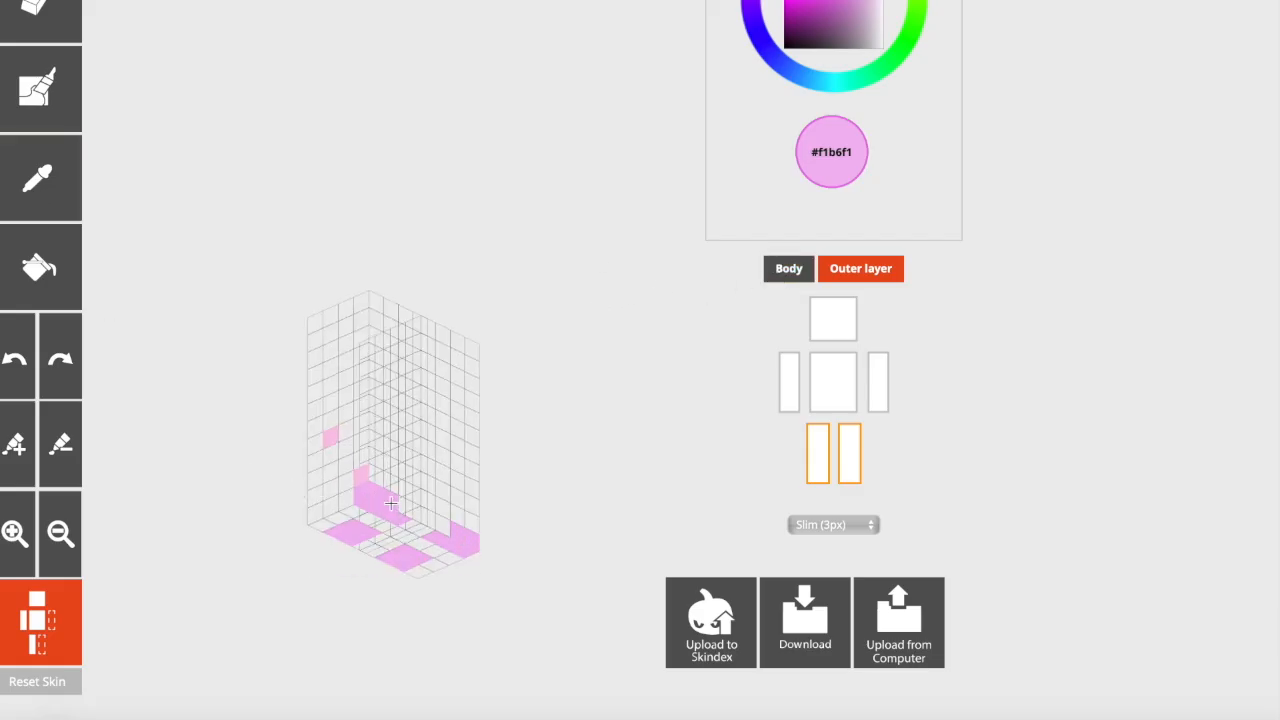
Show the body layer and paint the row above the bottom on the back of both shoes' outer layer #f8c4e7
drag(590, 500, 640, 443)
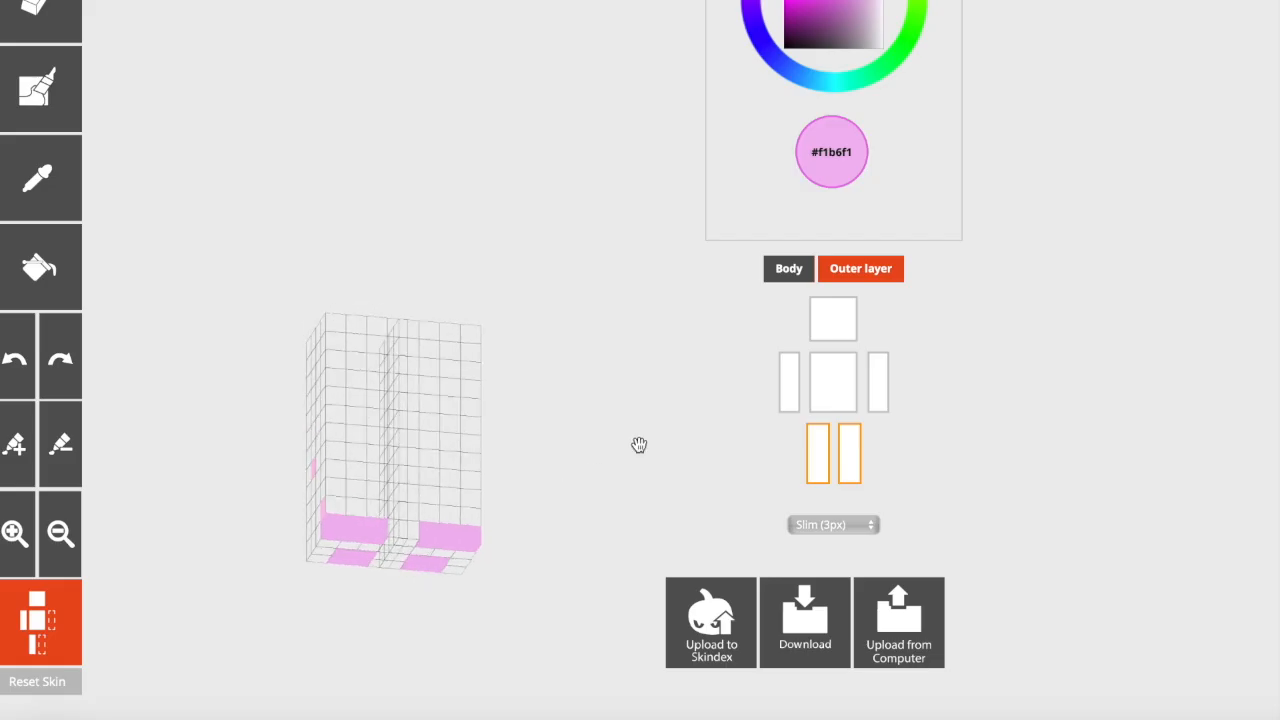
click(789, 268)
drag(612, 391, 706, 366)
click(26, 190)
click(397, 518)
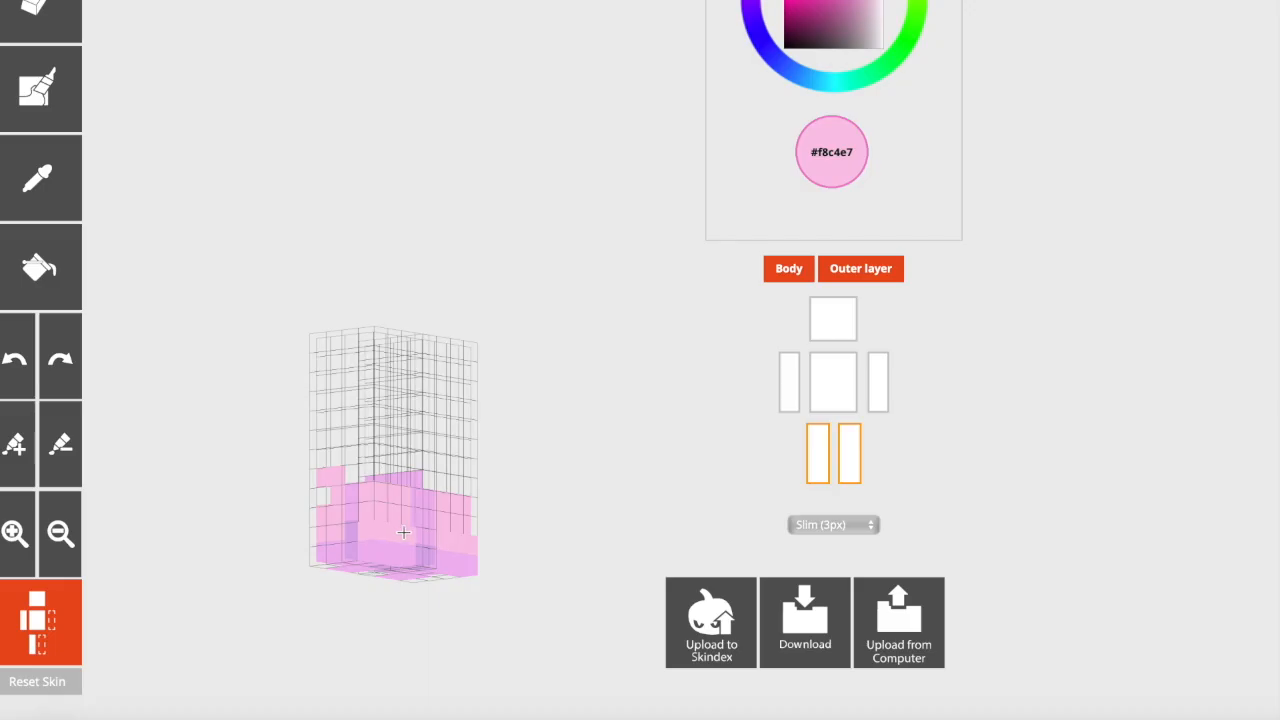
drag(403, 533, 517, 537)
click(789, 270)
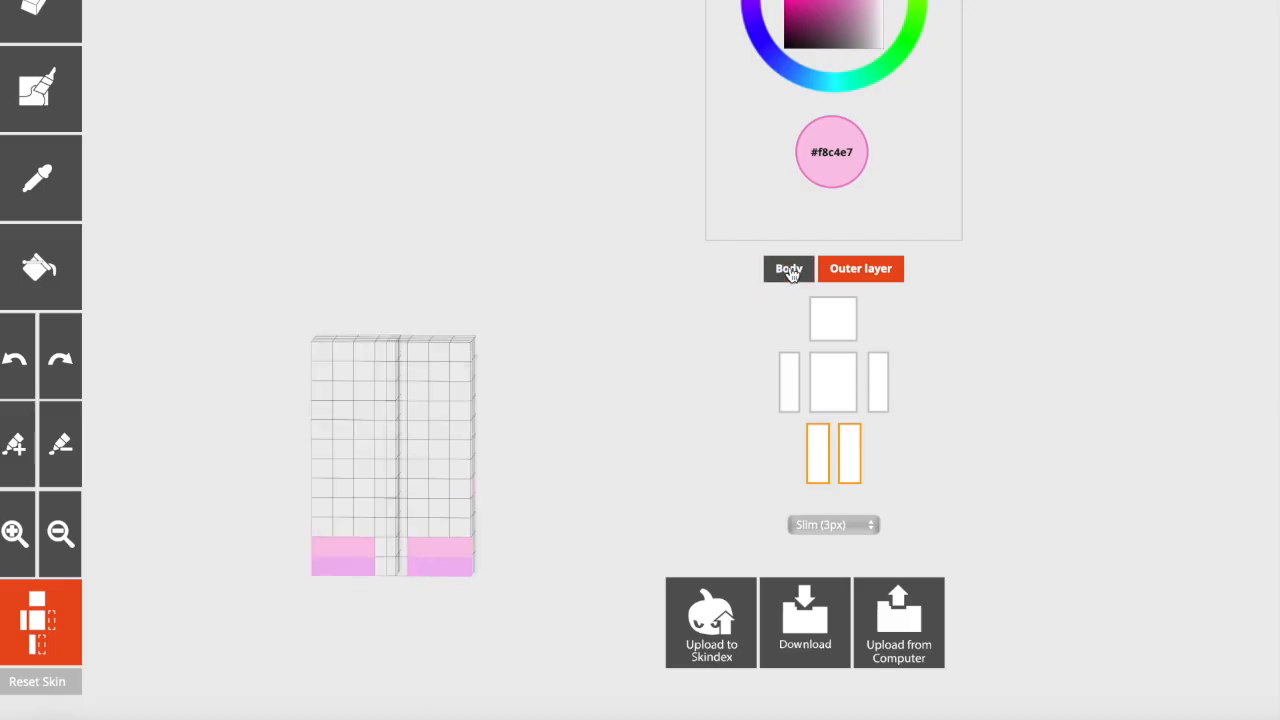
click(789, 270)
click(34, 210)
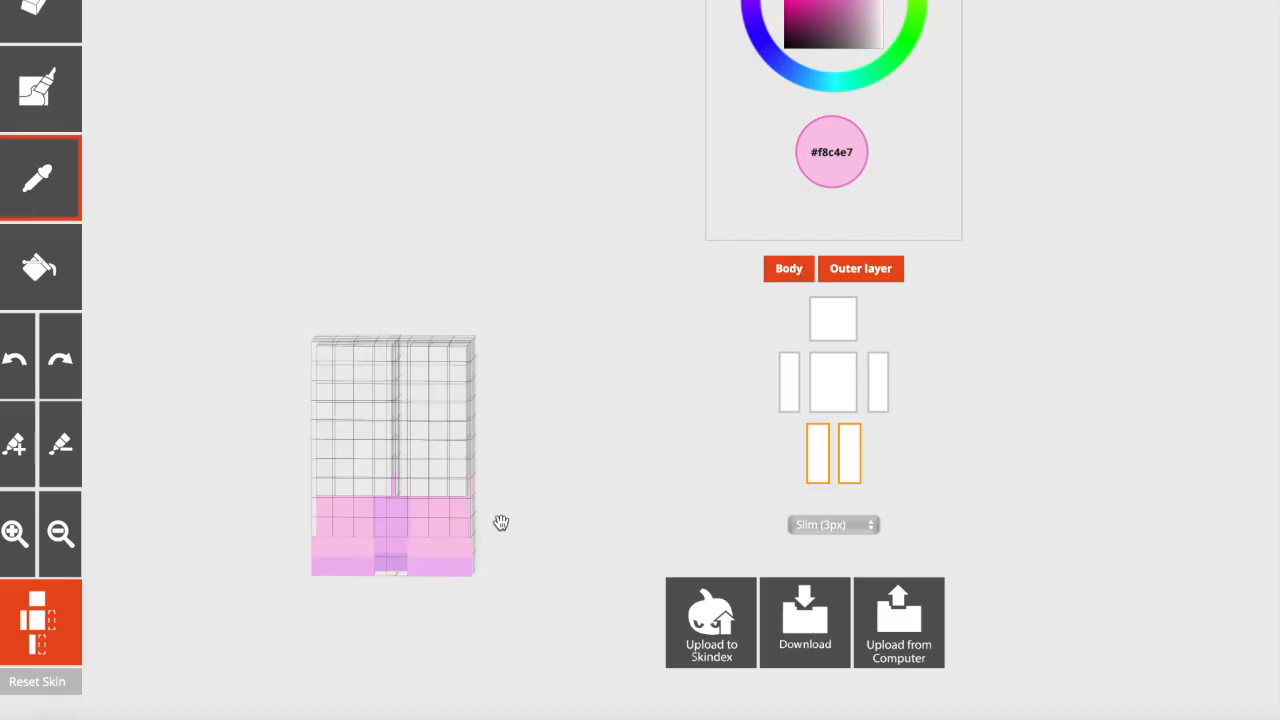
click(426, 510)
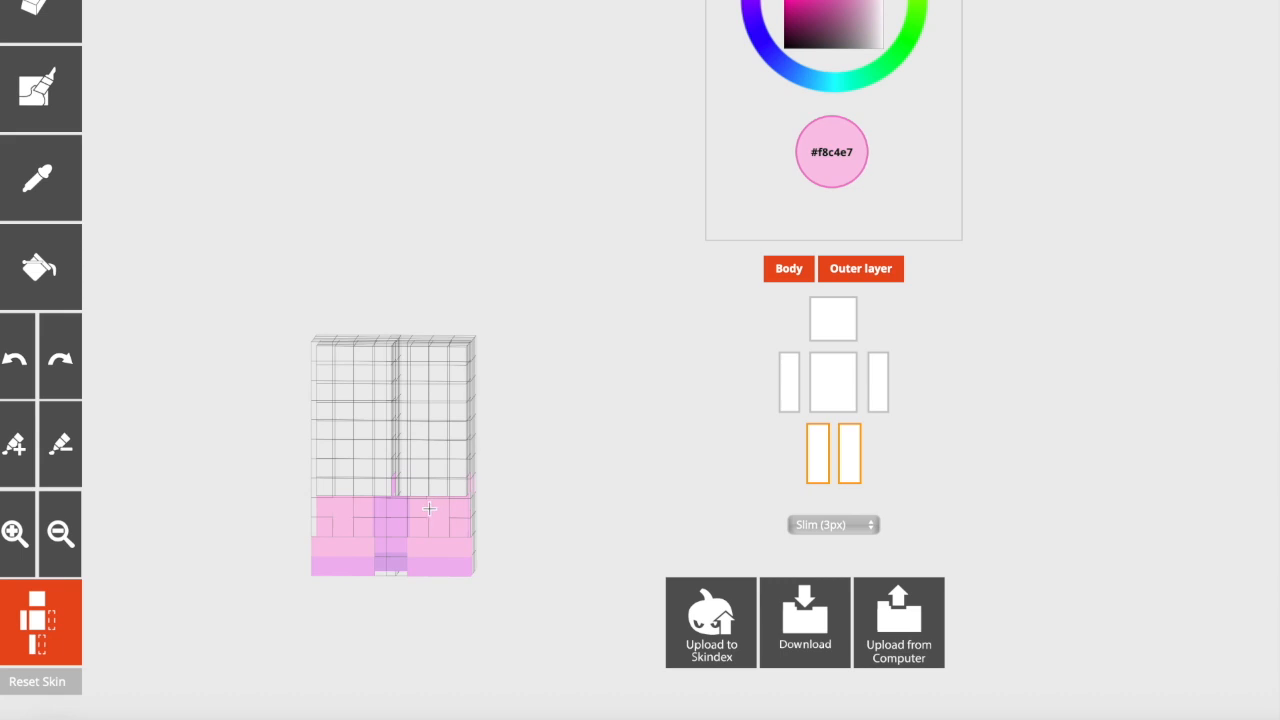
click(782, 270)
click(779, 272)
Examine the shoes from the front and sides with and without the body layer, hiding one leg to check the inner side
drag(615, 367, 351, 389)
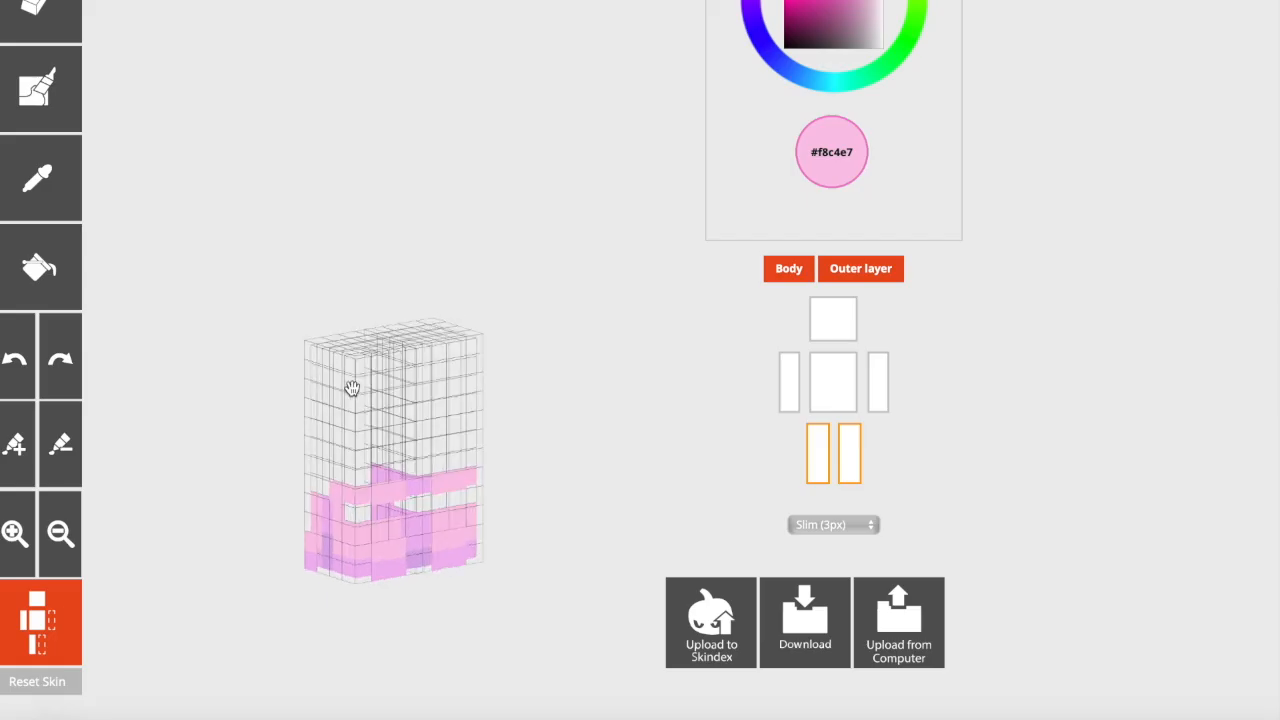
click(776, 276)
drag(656, 414, 601, 360)
drag(514, 417, 375, 427)
click(818, 473)
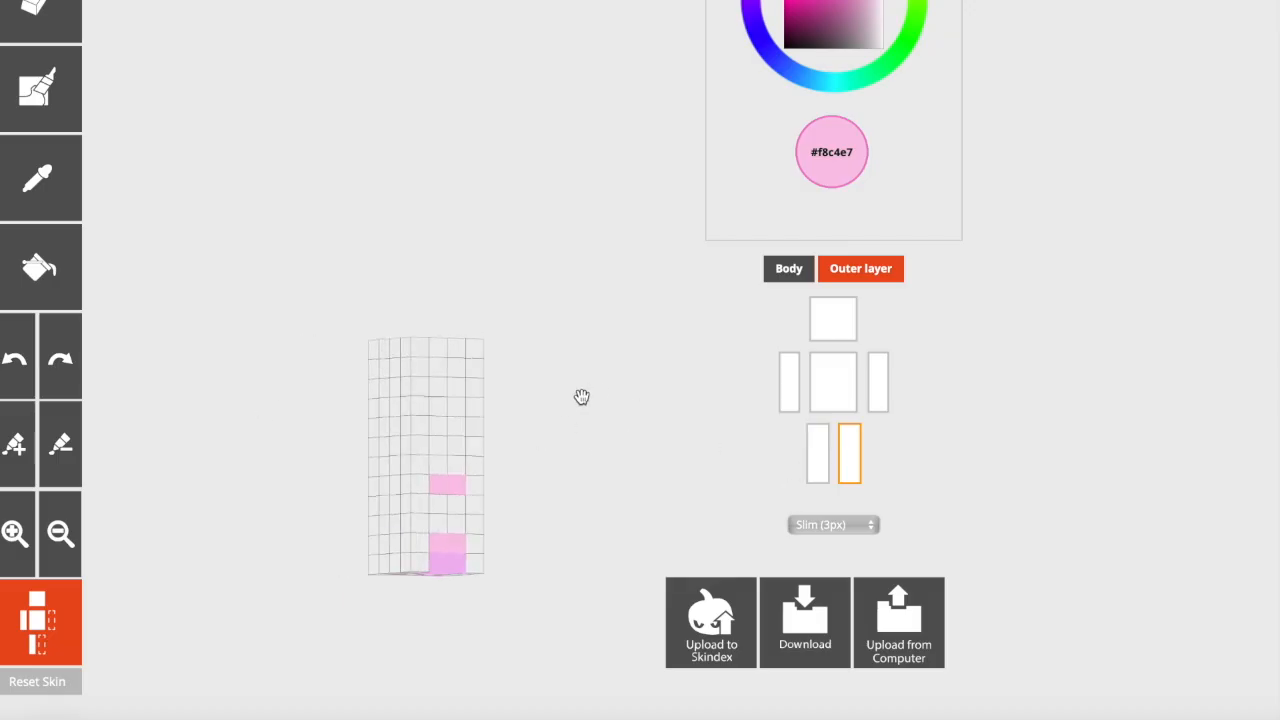
click(788, 269)
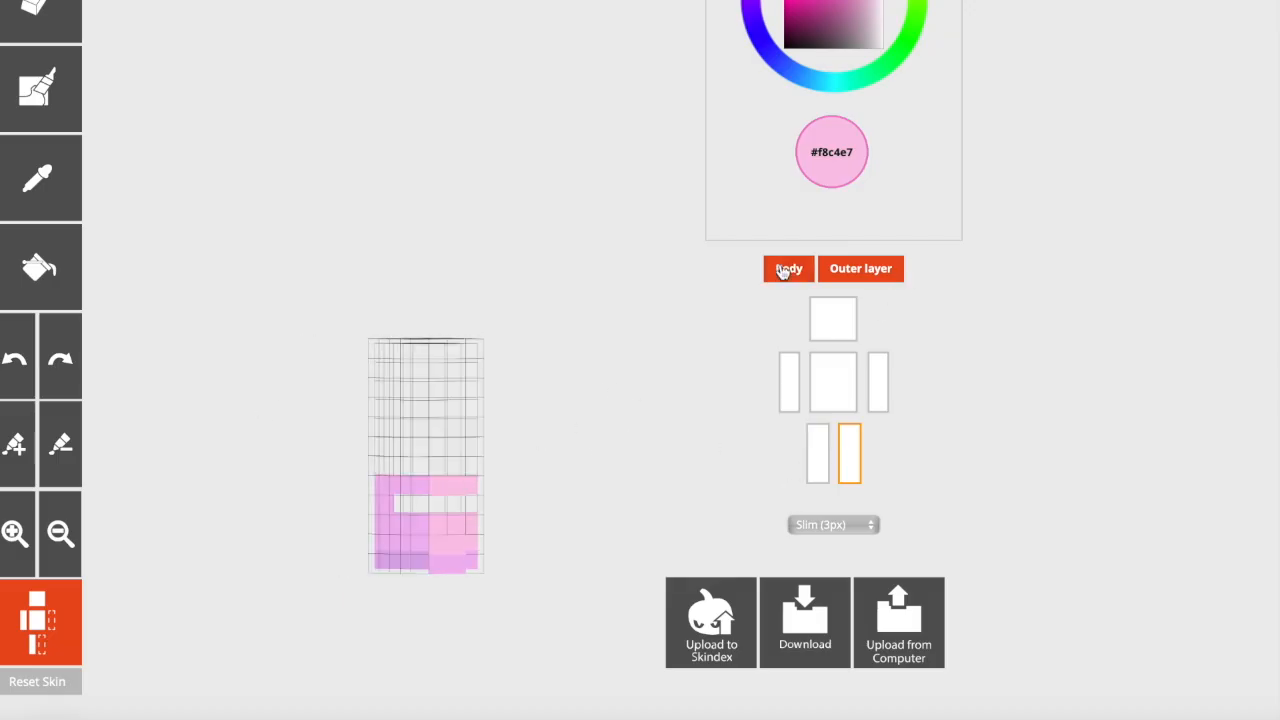
Show the arms, torso and head again
click(789, 381)
click(833, 381)
click(878, 381)
click(838, 310)
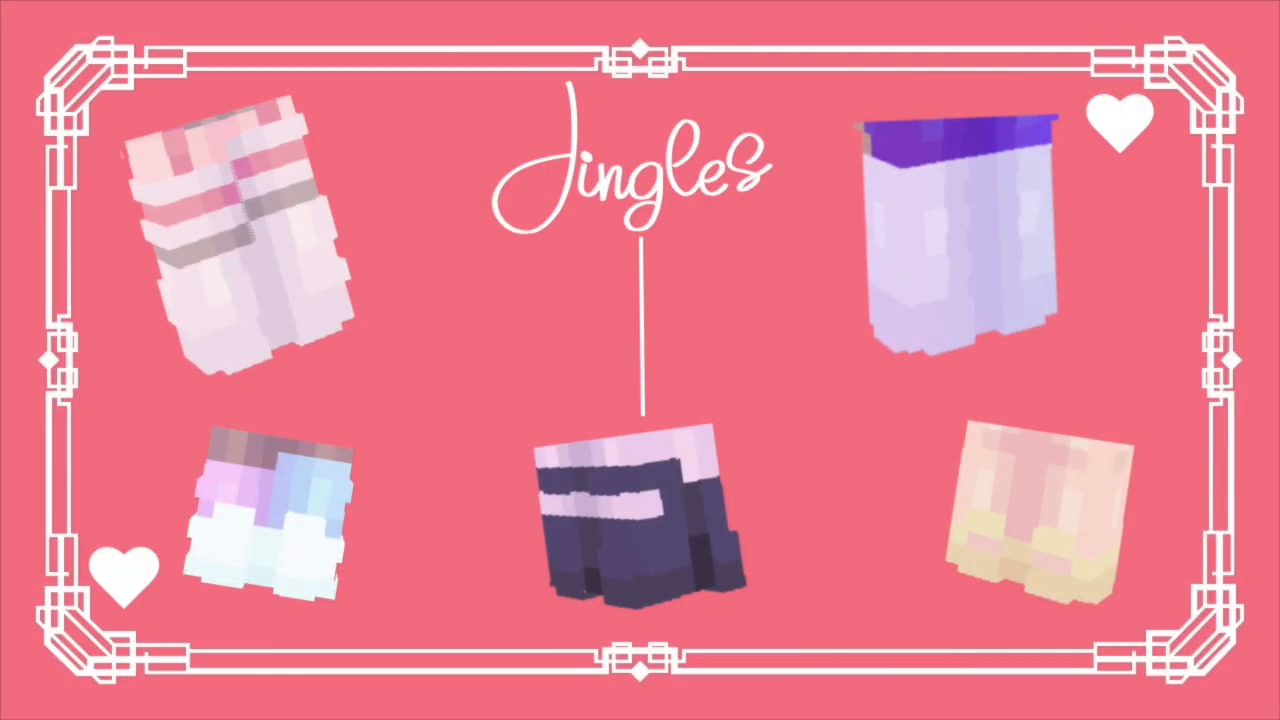